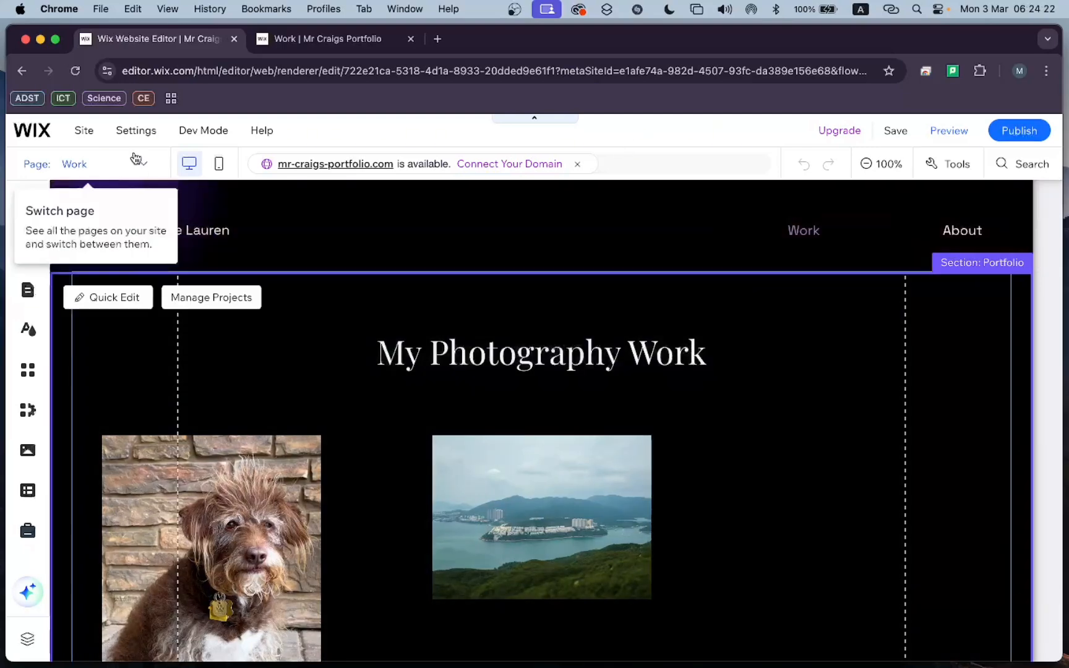
Add a blank page to the site menu through the page manager.
left_click(136, 166)
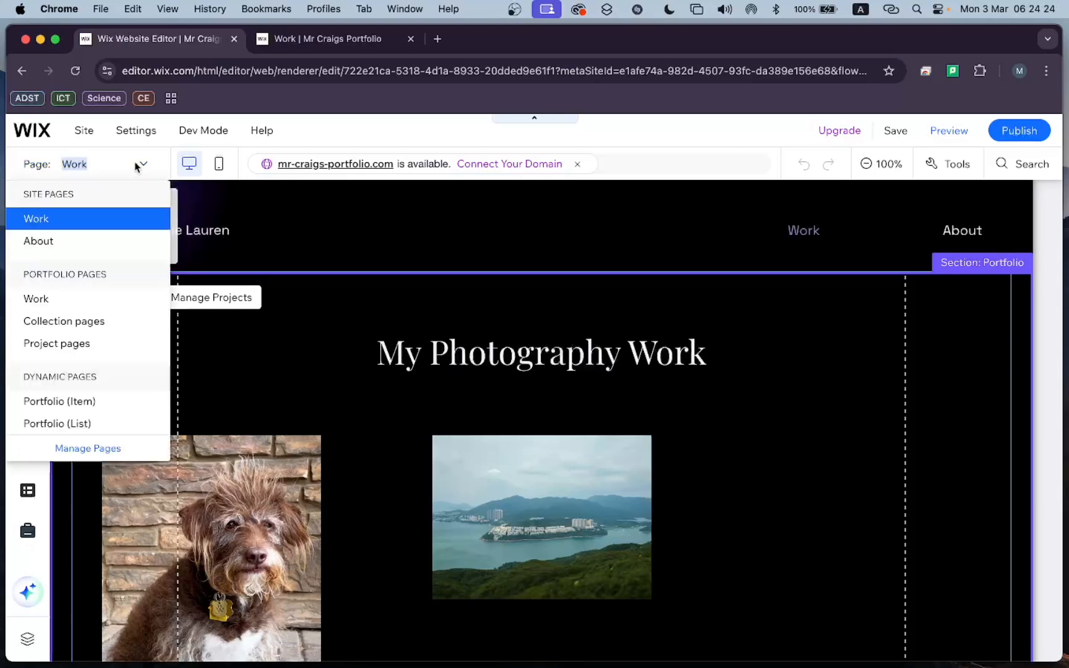
left_click(87, 454)
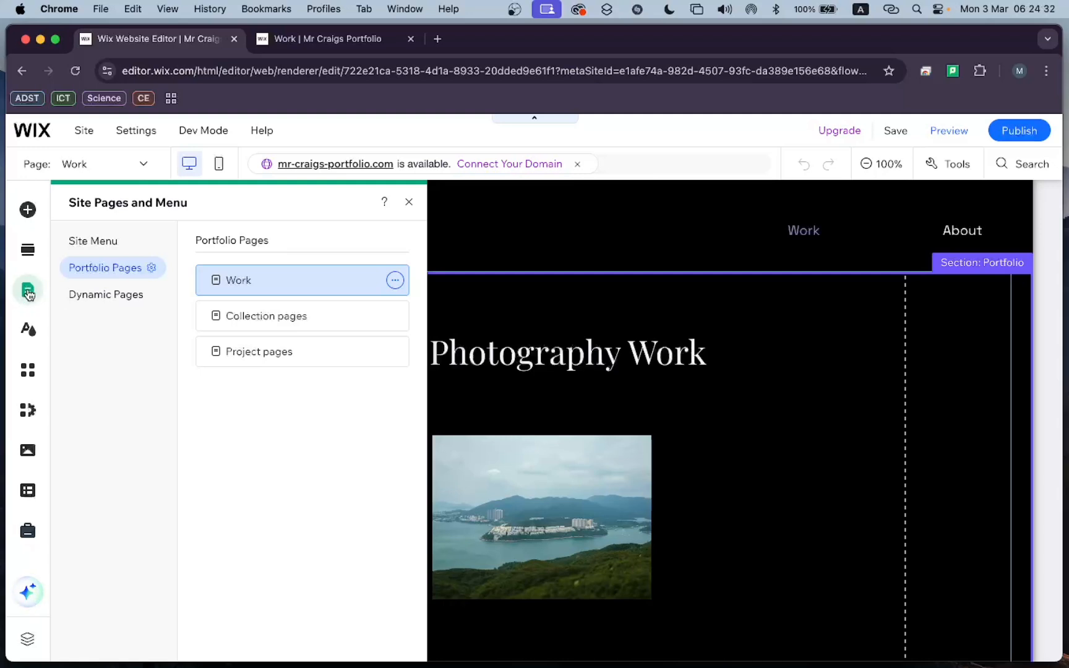
left_click(111, 247)
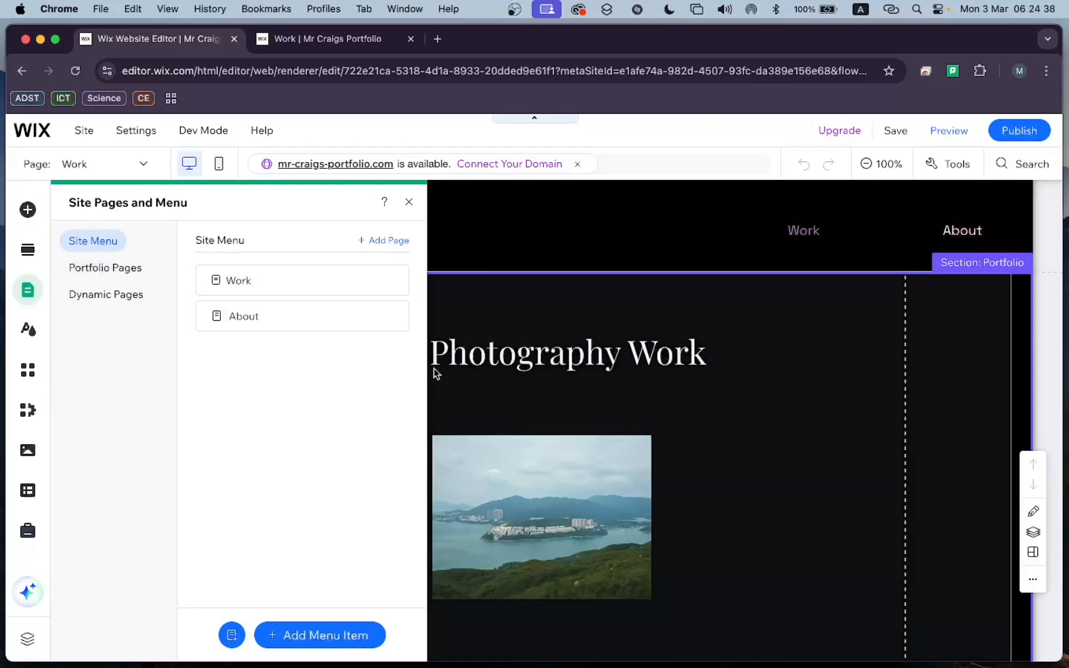
left_click(394, 248)
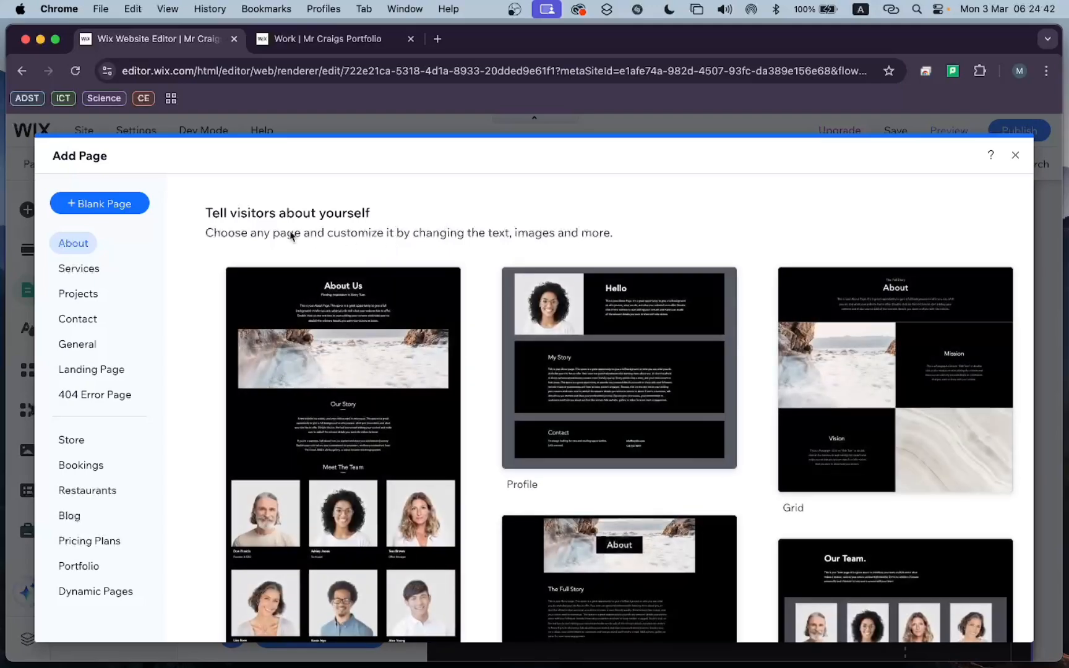
left_click(128, 204)
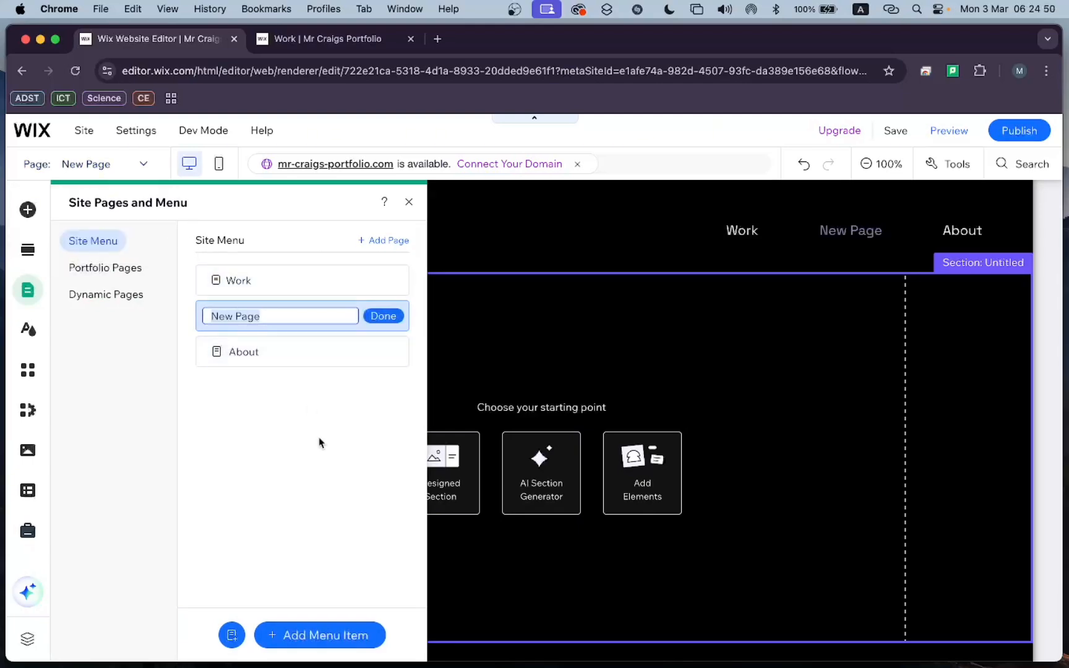
Check the image files in the Photos folder in Finder, and return to the website editor in Chrome.
key("ctrl+Up")
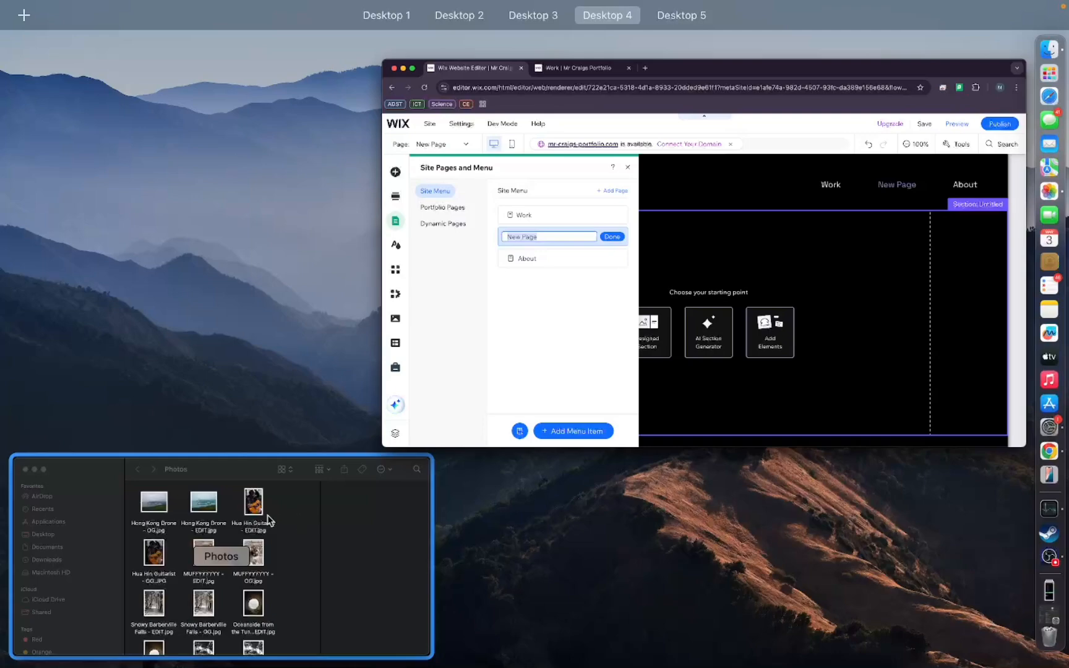
left_click(172, 533)
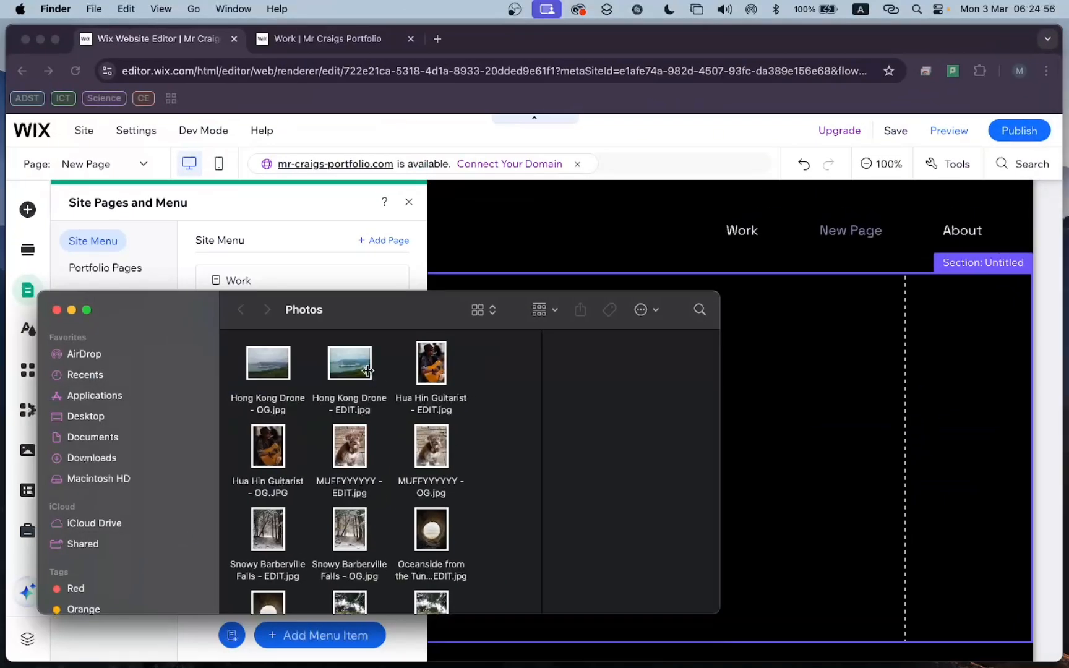
left_click(662, 131)
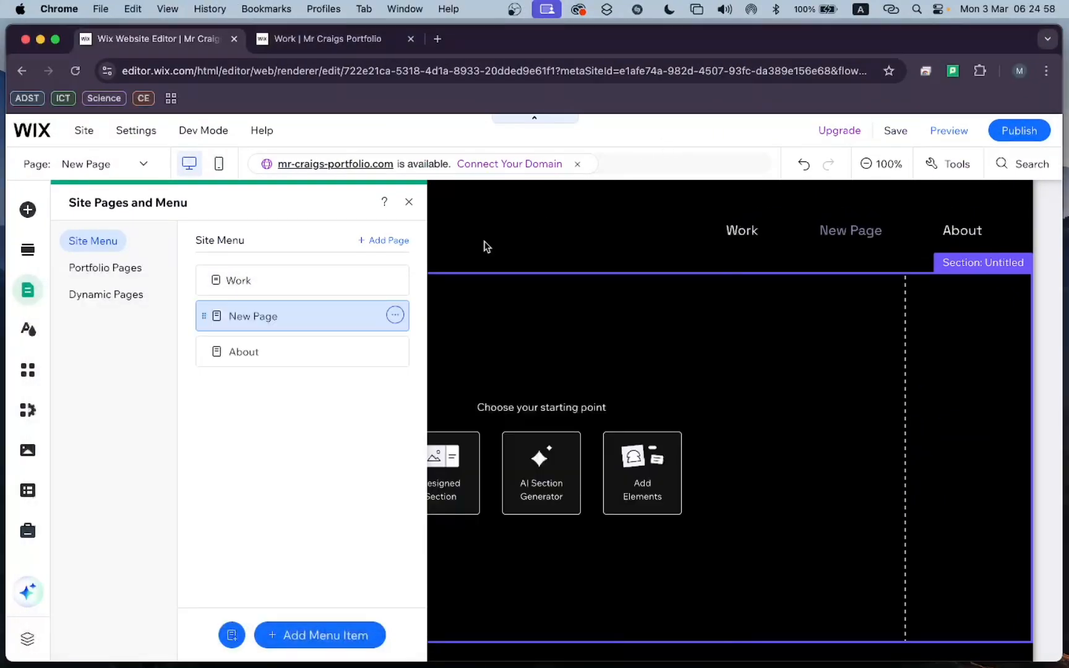
Rename the new page as "Hong Kong from a Drone" and close the page manager.
left_click(394, 316)
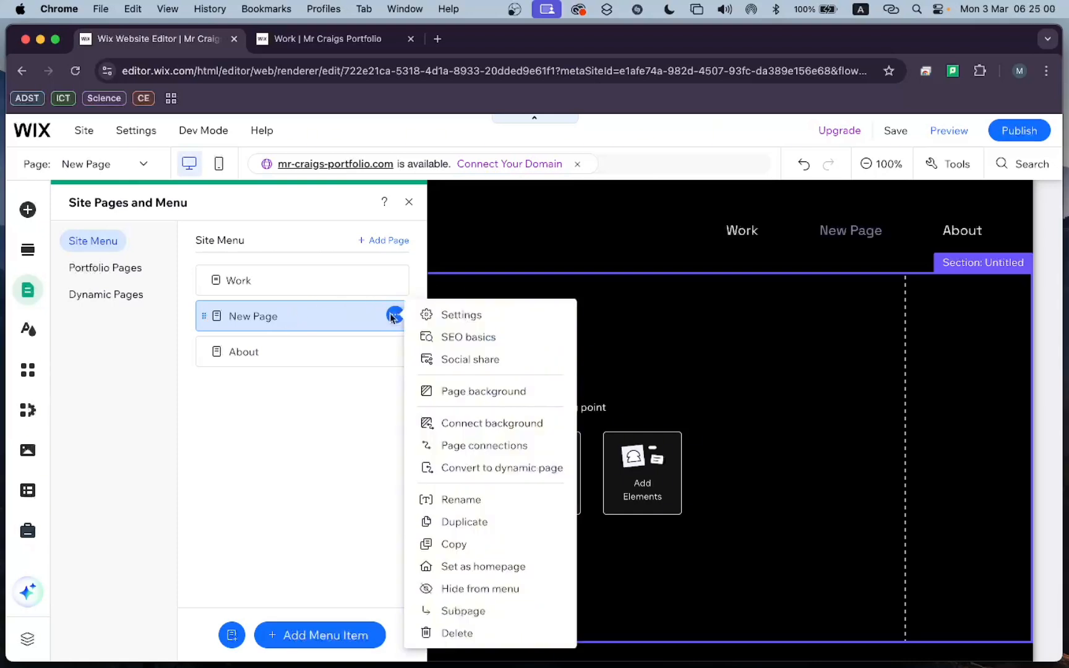
left_click(443, 499)
type("Ho")
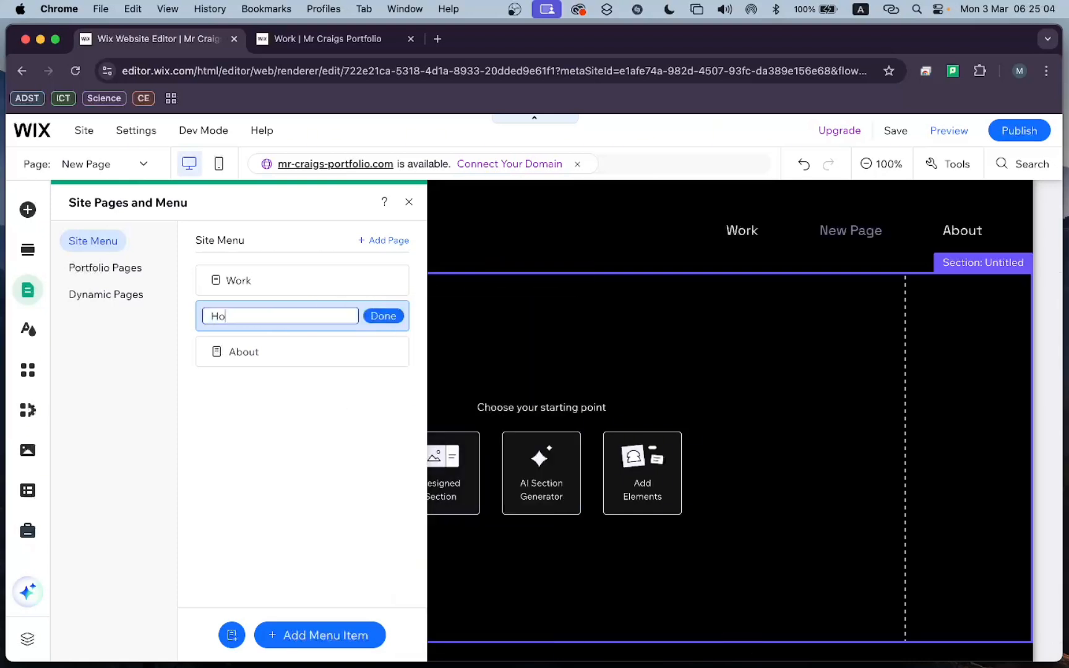
type("ng kong f")
type("from")
type(" a Drone")
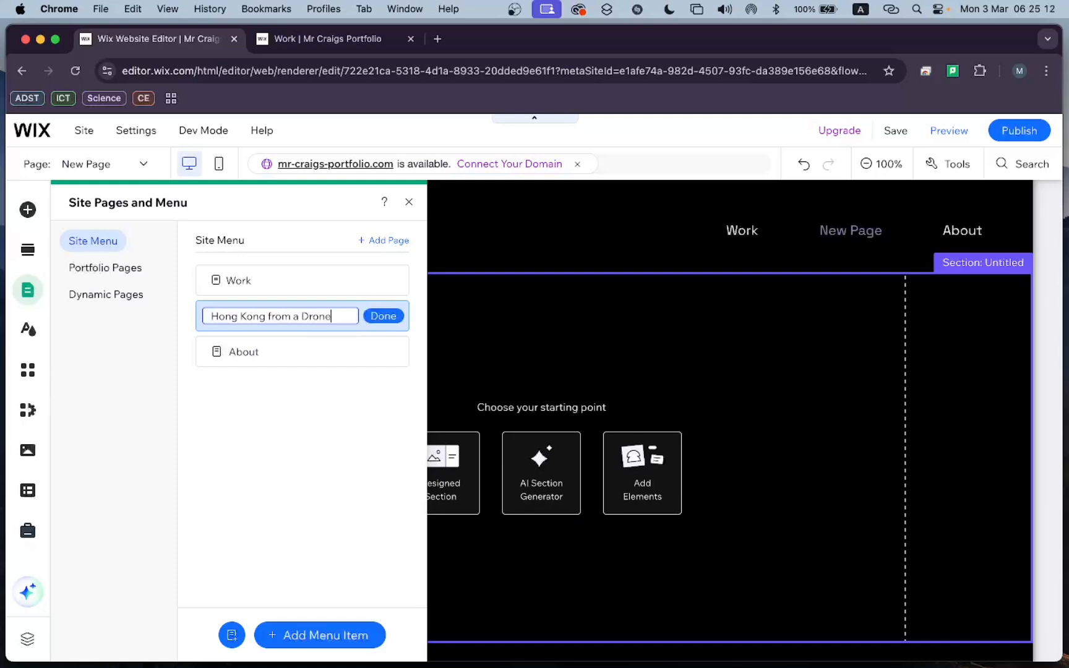
left_click(384, 316)
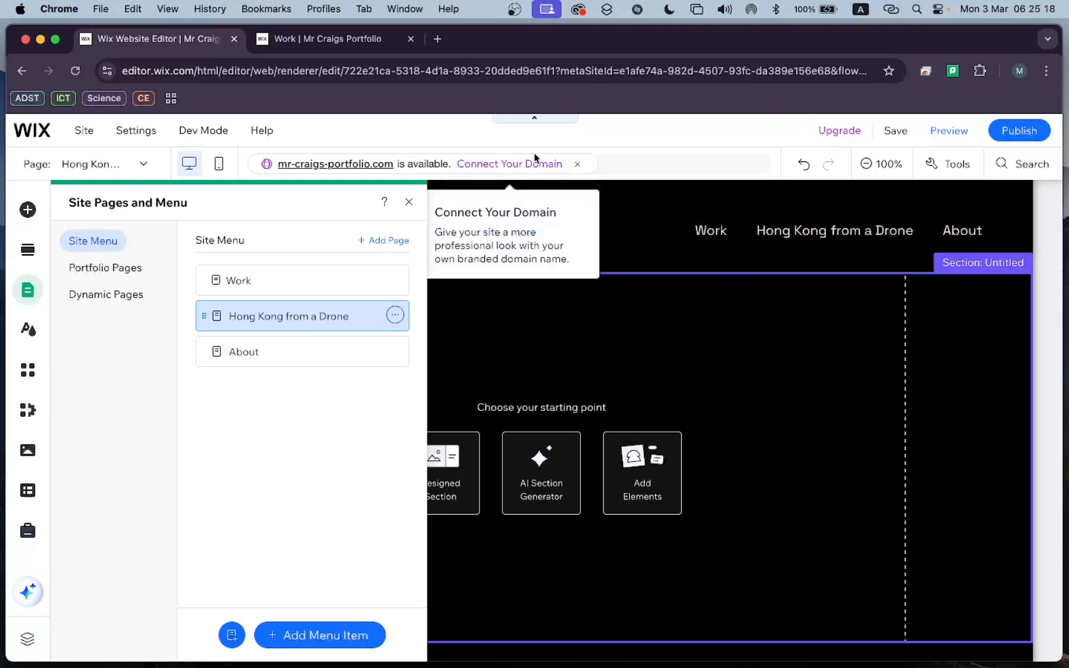
left_click(409, 206)
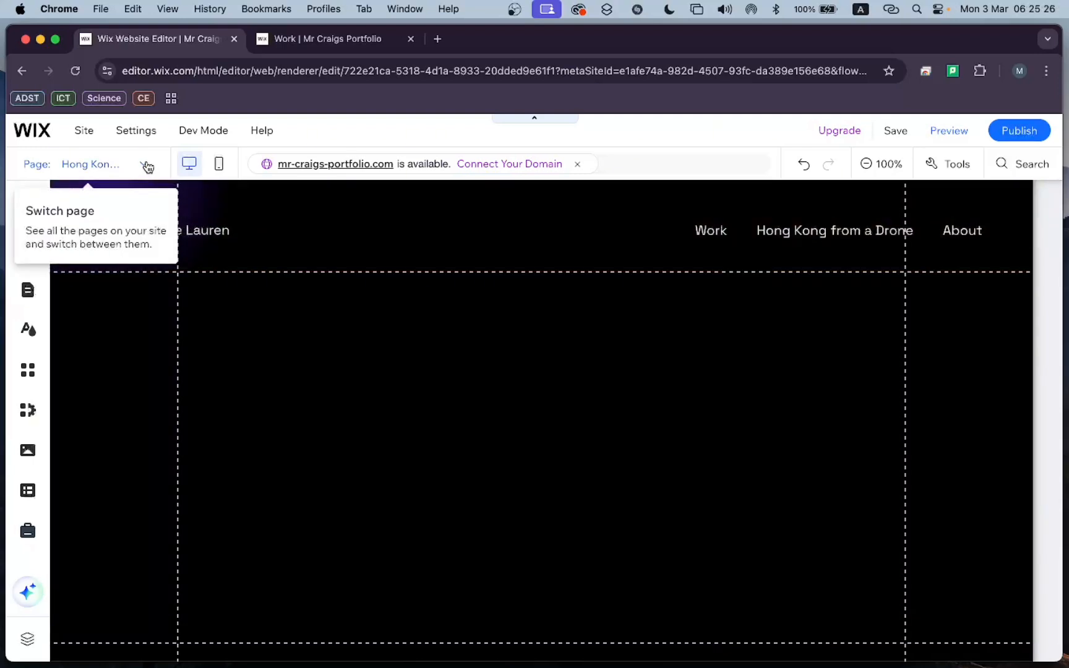
View the Work page in the editor, and return to the "Hong Kong from a Drone" page.
left_click(77, 164)
left_click(88, 166)
left_click(101, 170)
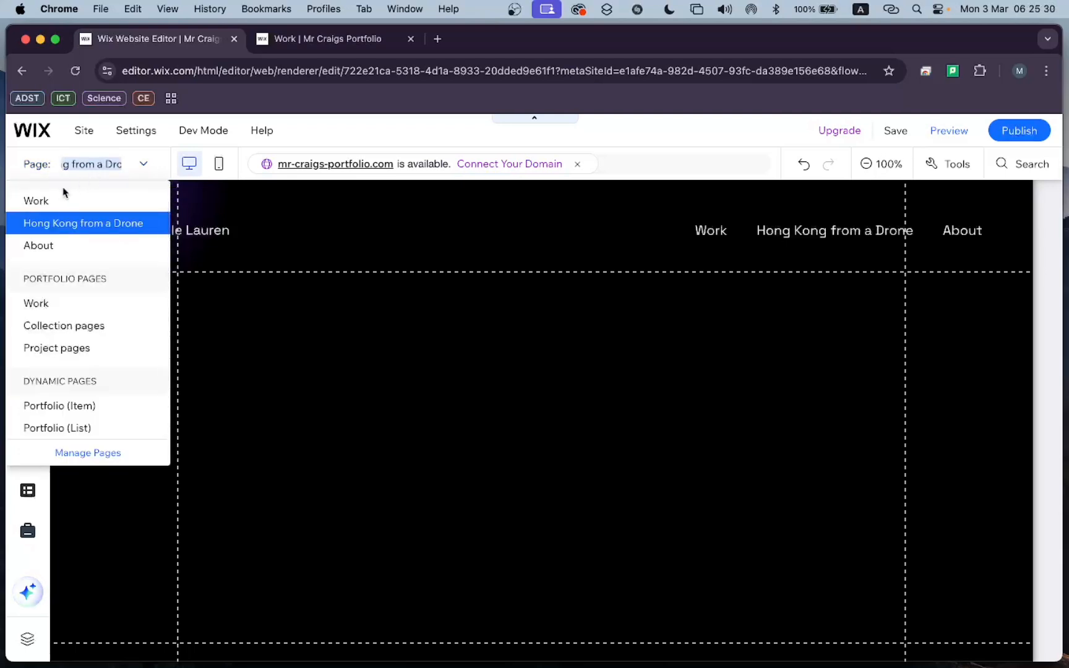
left_click(48, 203)
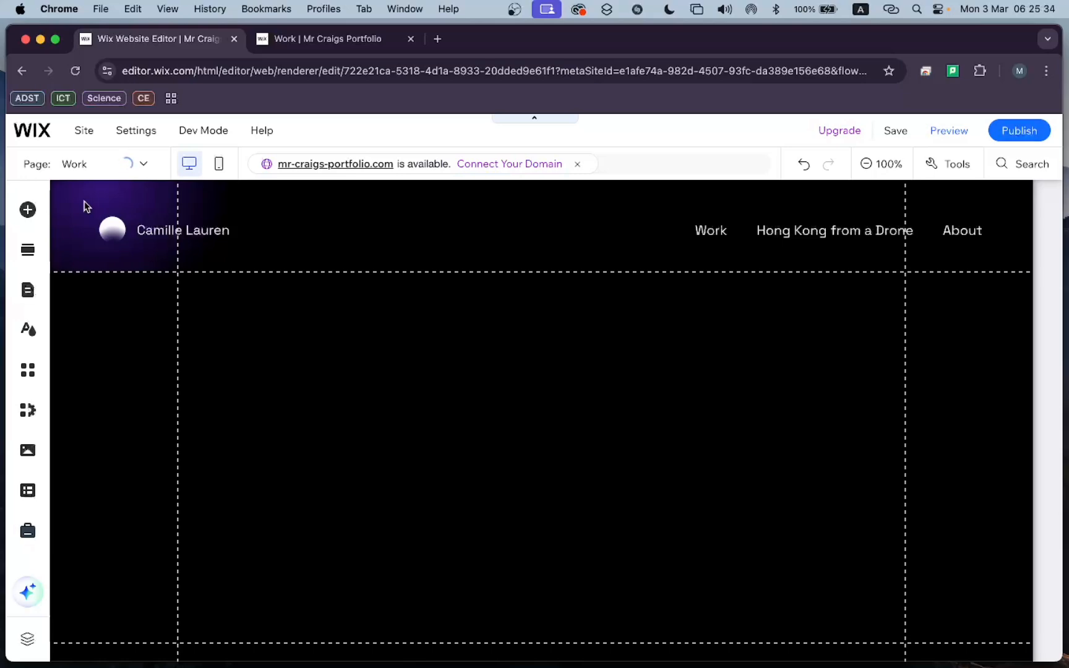
left_click(143, 163)
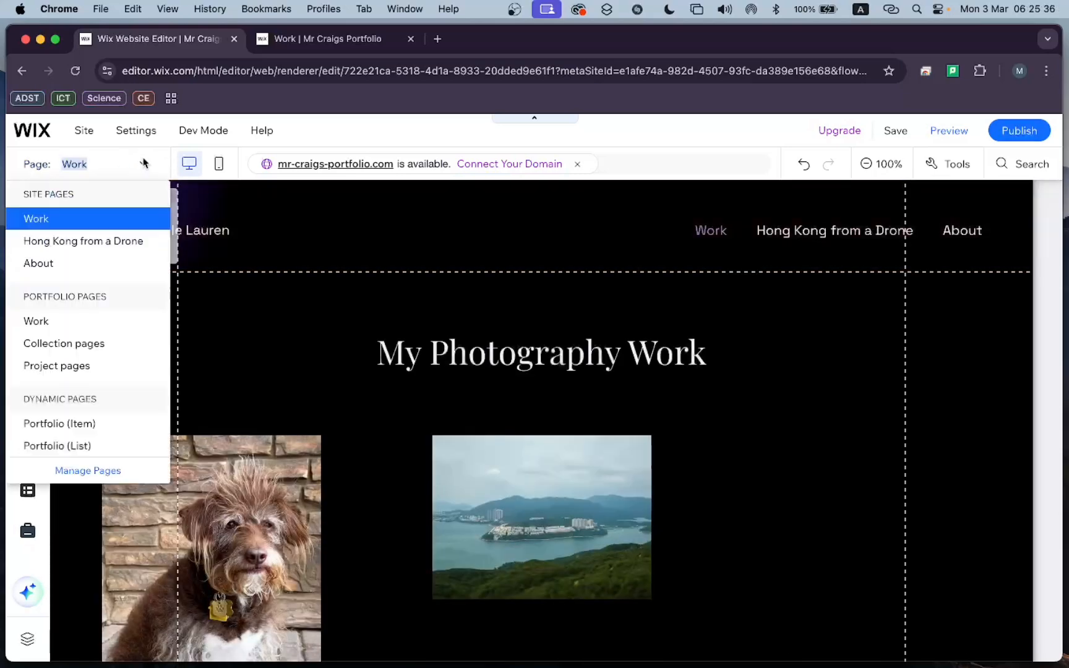
left_click(98, 241)
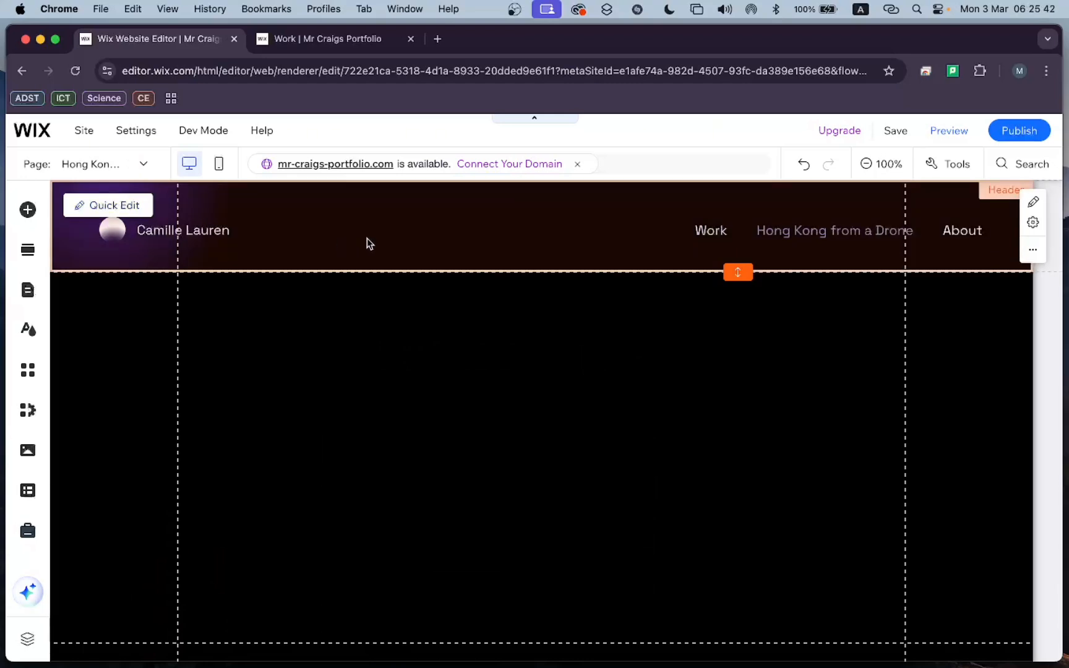
Examine the header, the empty middle section and the footer of the "Hong Kong from a Drone" page.
left_click(460, 314)
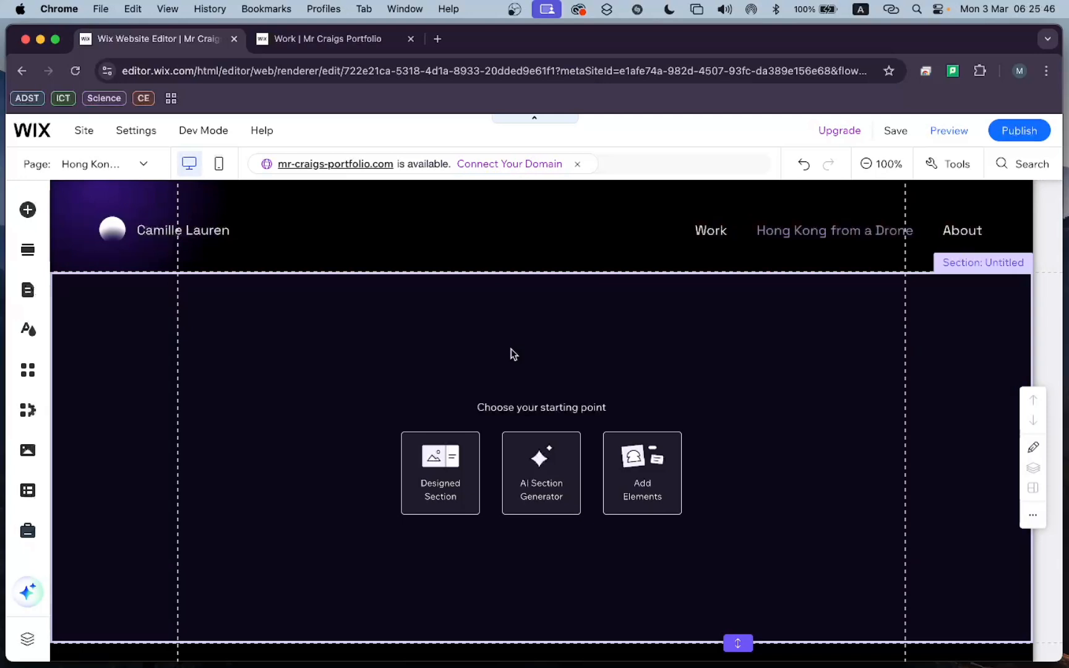
left_click(535, 245)
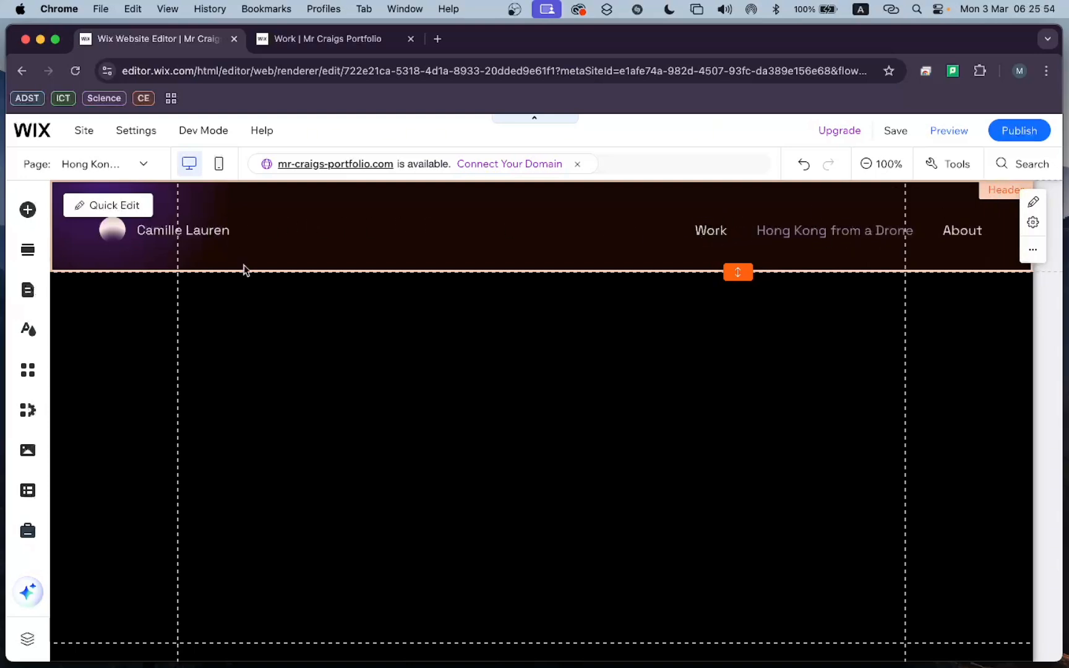
left_click(309, 476)
scroll(317, 498, "down", 2)
left_click(316, 613)
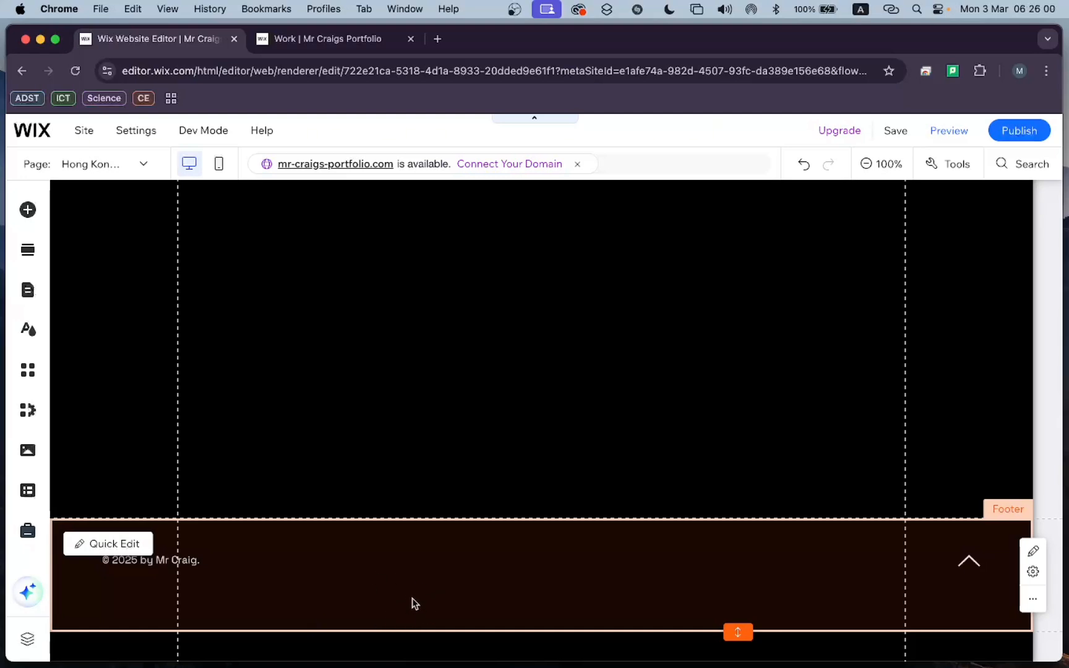
scroll(415, 603, "up", 1)
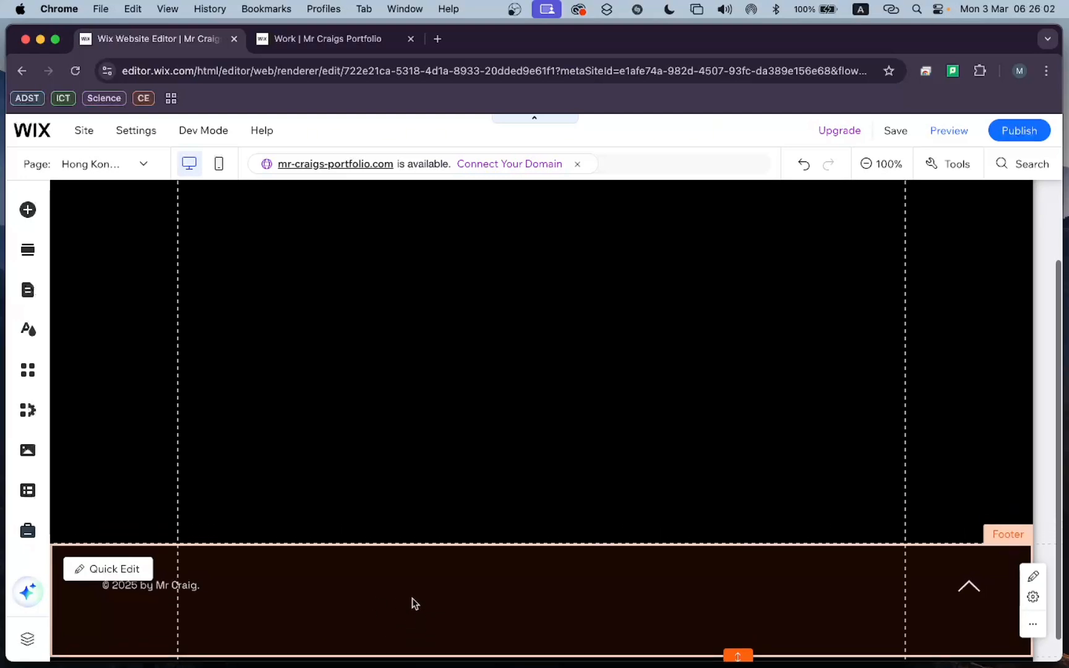
scroll(415, 603, "up", 1)
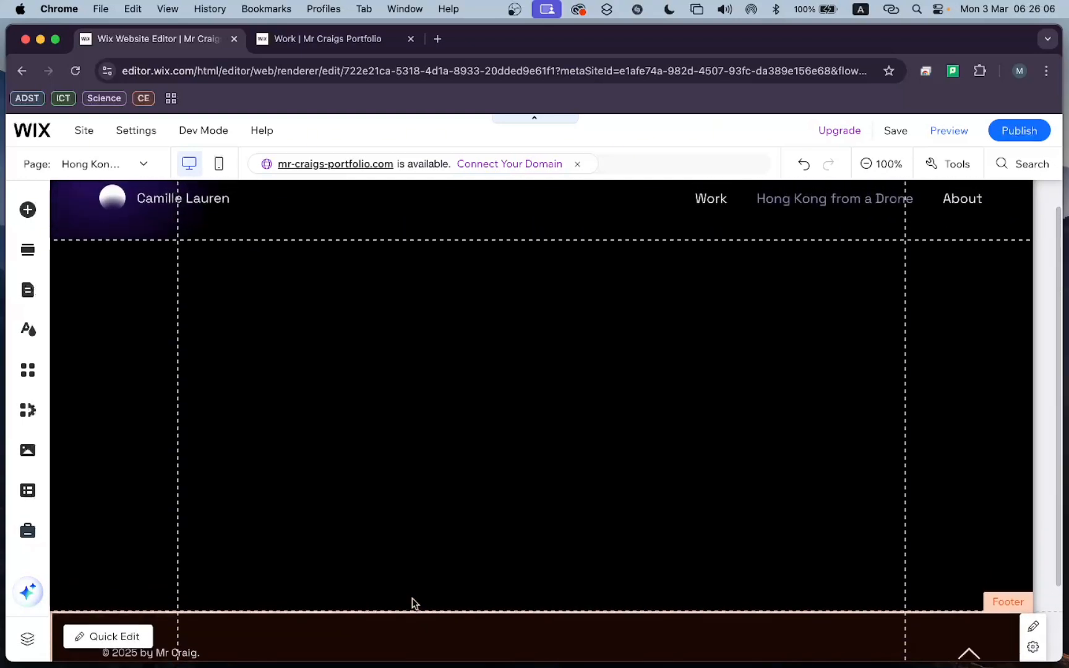
left_click(413, 601)
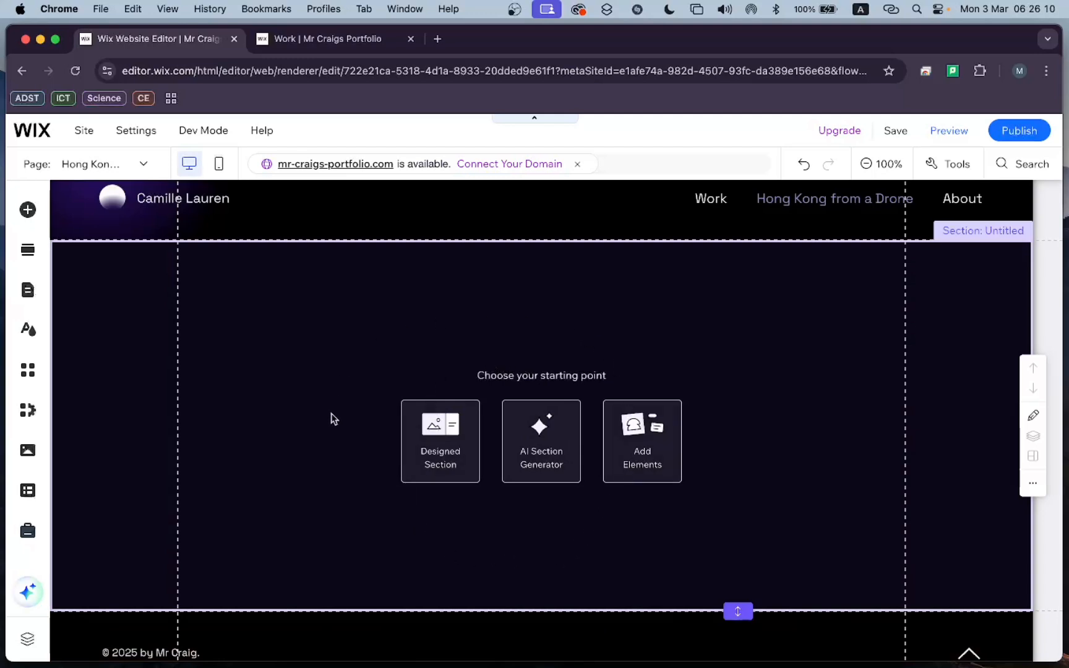
Make the empty section between the header and footer slightly taller by moving its lower edge down.
scroll(489, 498, "down", 1)
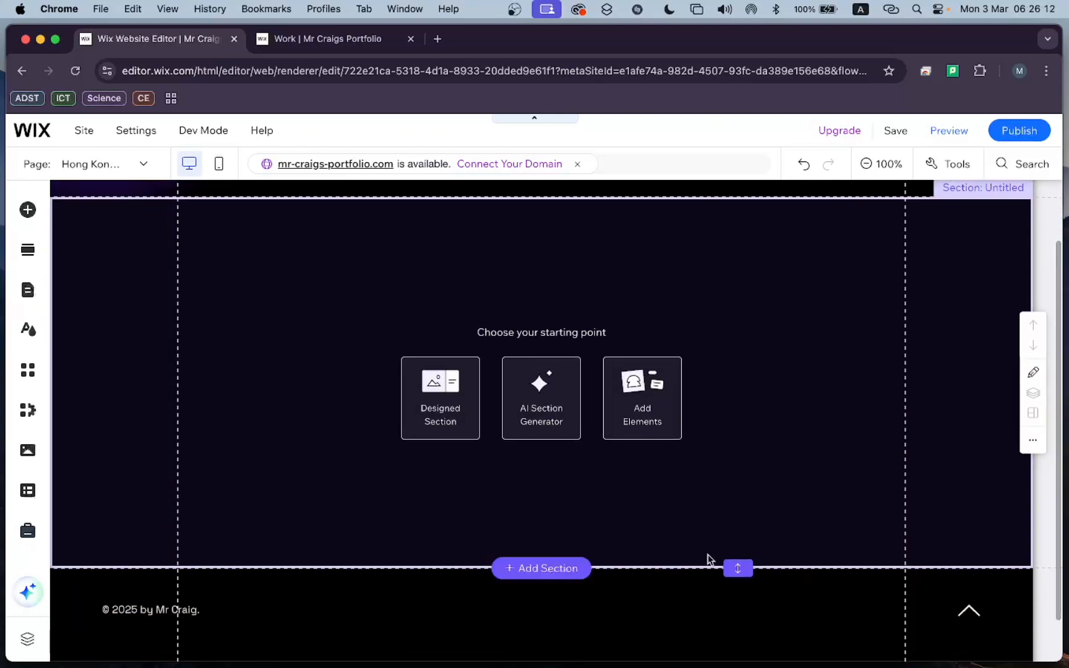
left_click_drag(739, 565, 706, 611)
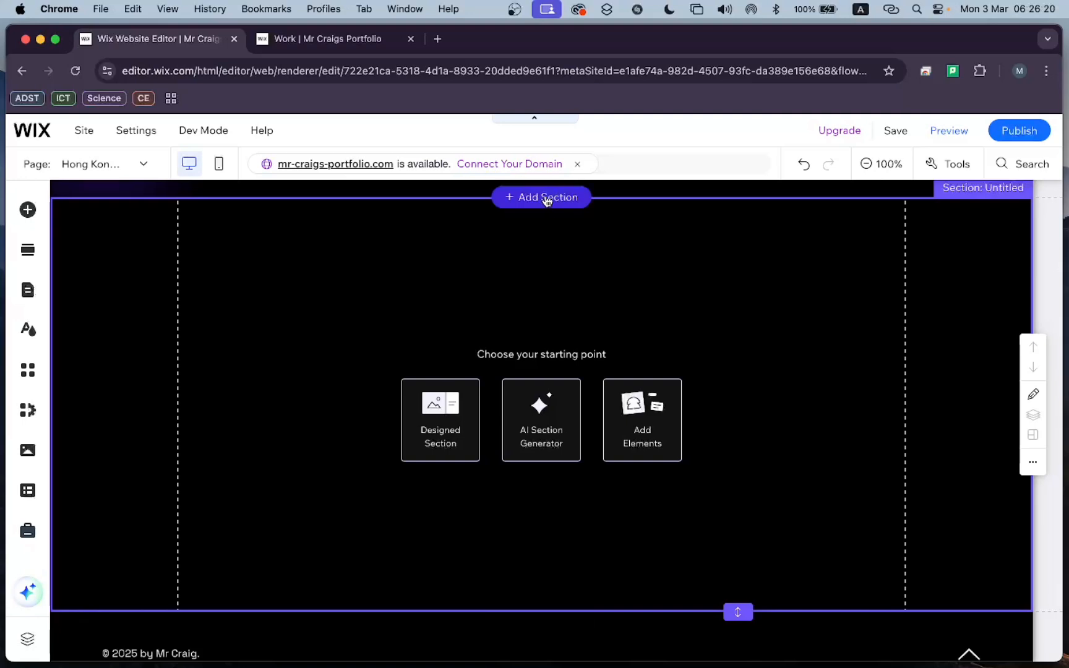
scroll(533, 328, "up", 2)
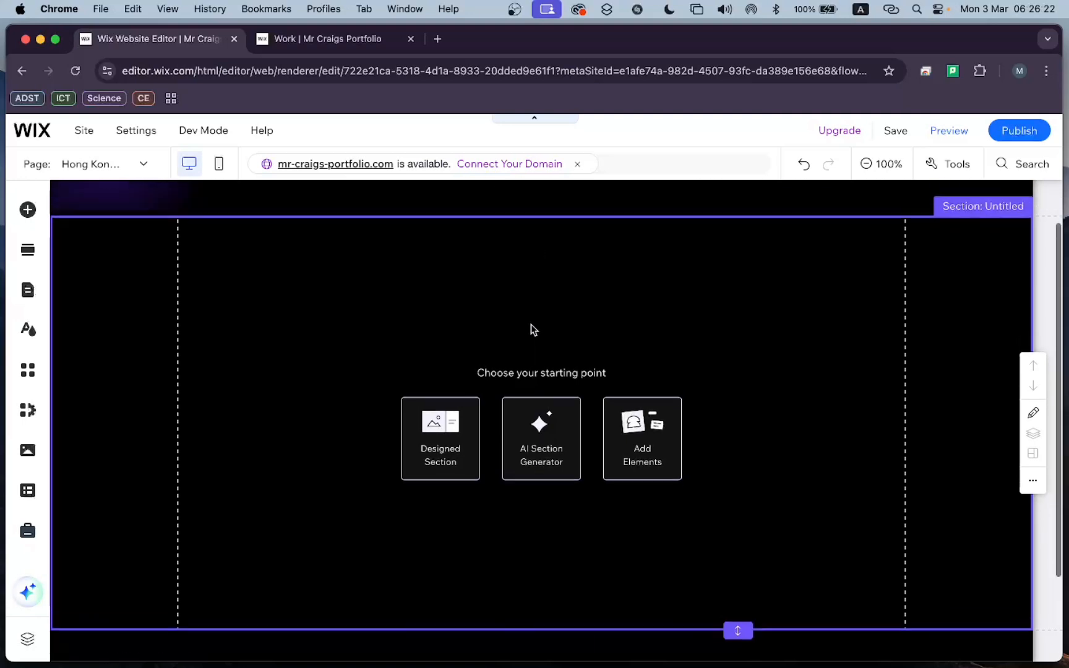
scroll(534, 328, "down", 1)
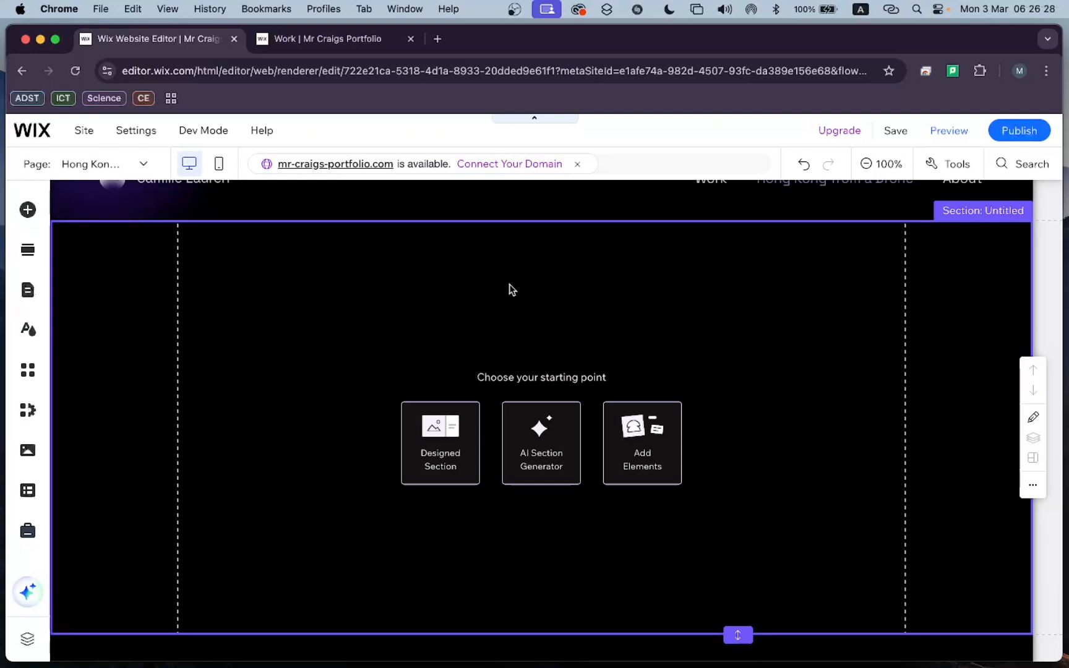
scroll(511, 289, "up", 1)
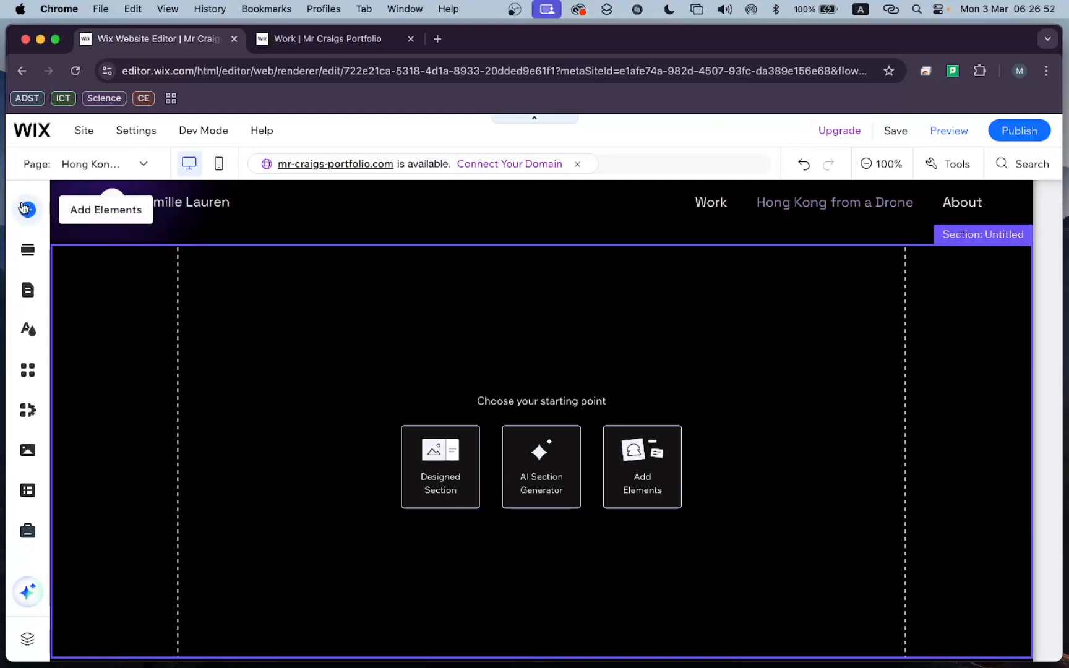
Browse the available page element categories, and examine the image upload options and existing site images.
left_click(26, 206)
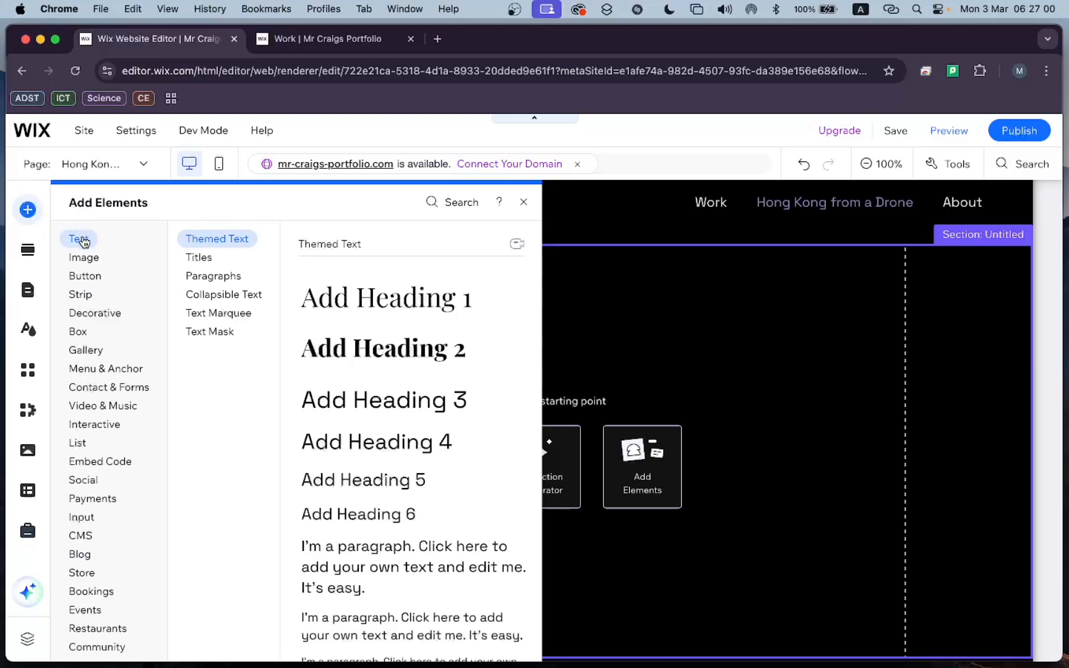
mouse_move(87, 260)
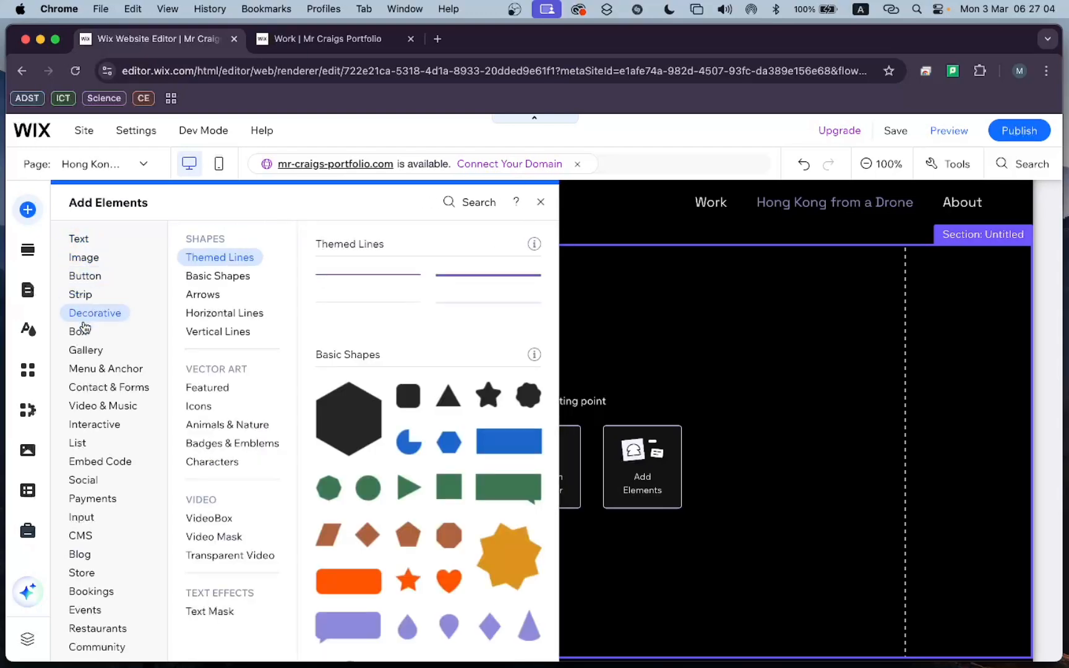
mouse_move(85, 335)
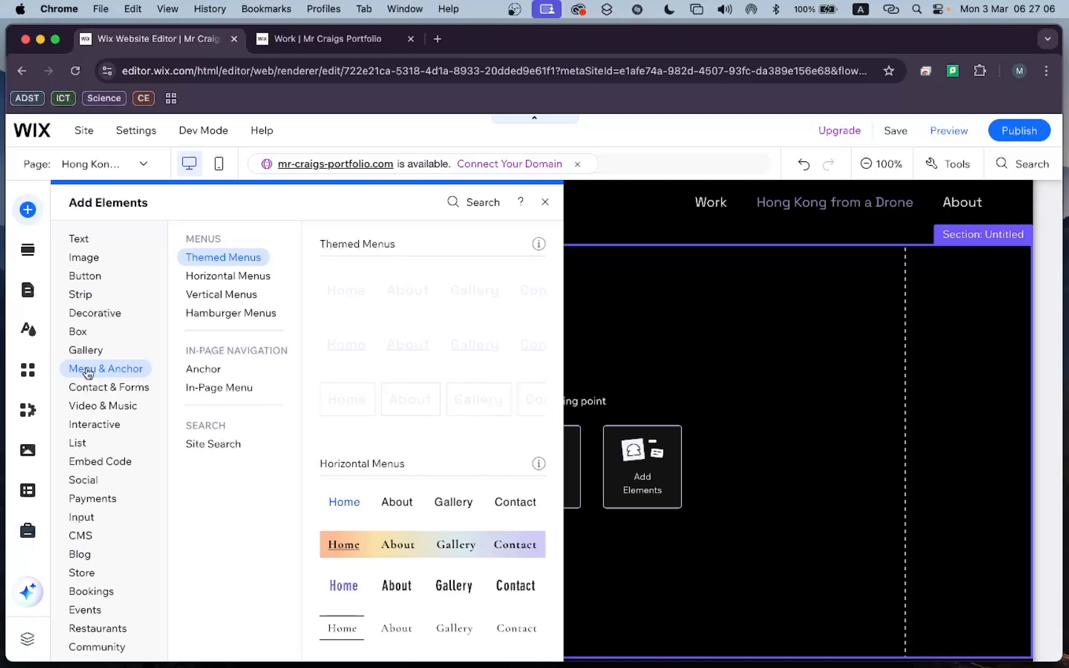
mouse_move(88, 388)
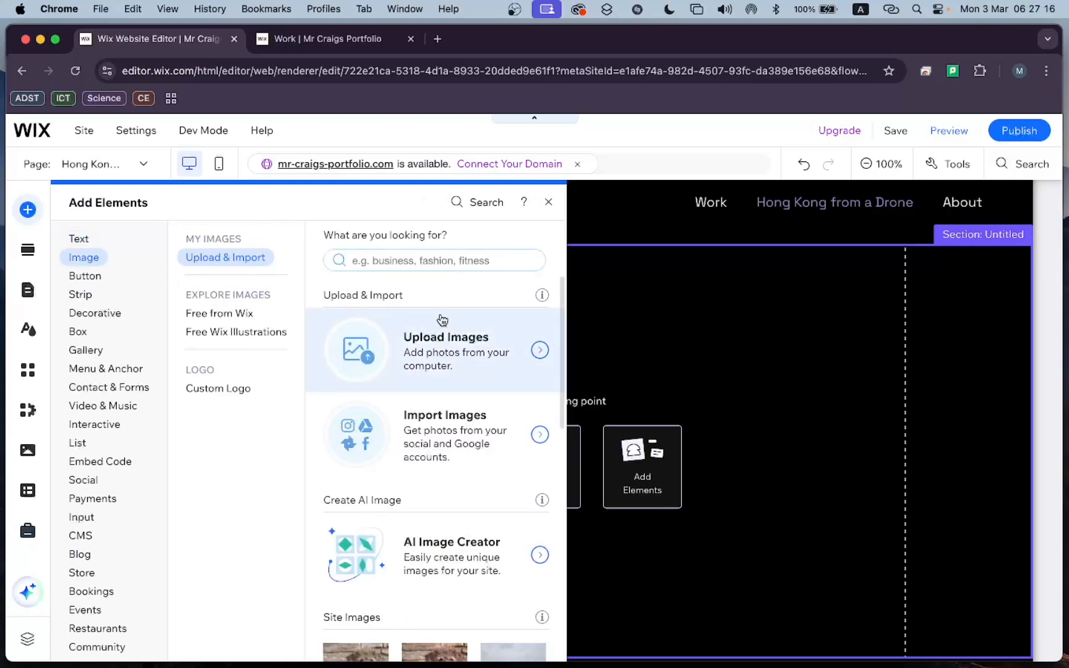
scroll(440, 319, "down", 5)
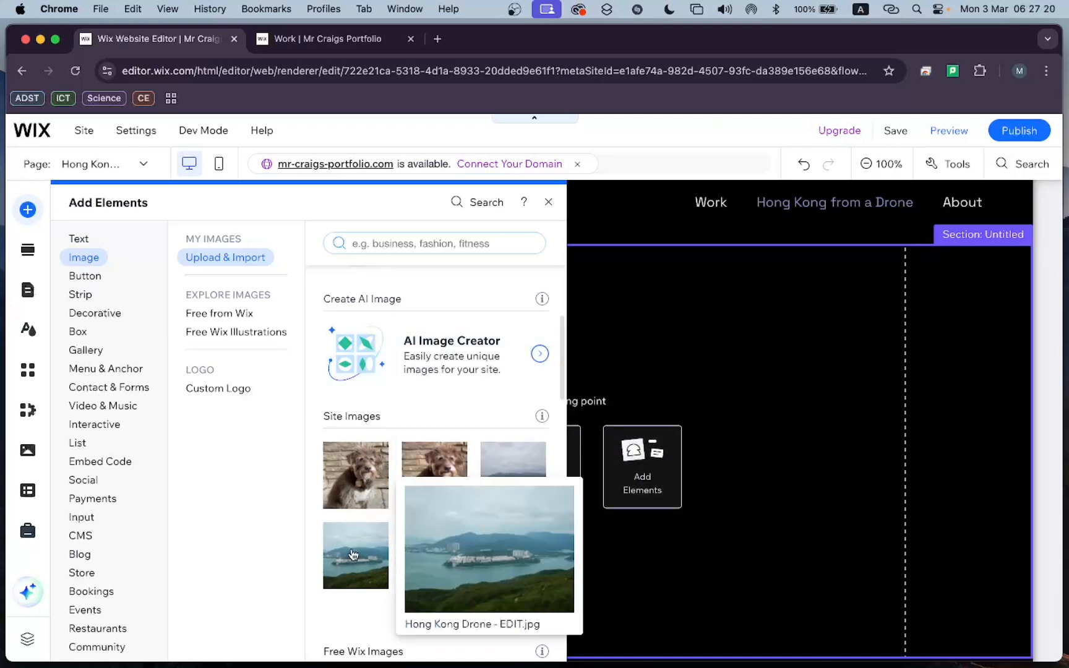
scroll(461, 546, "up", 3)
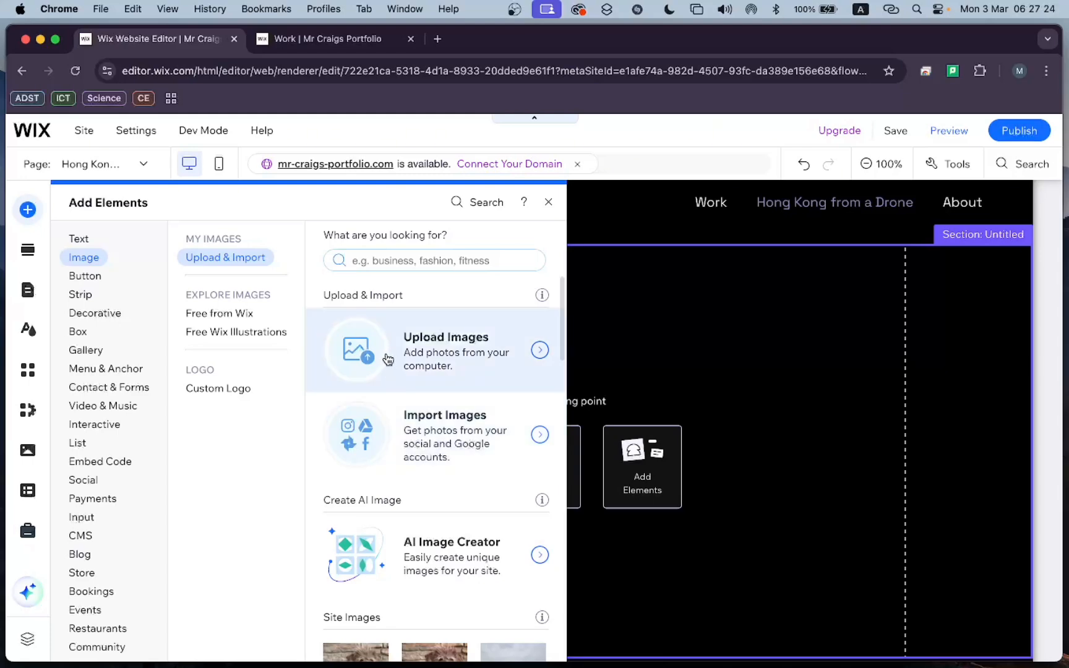
left_click(423, 355)
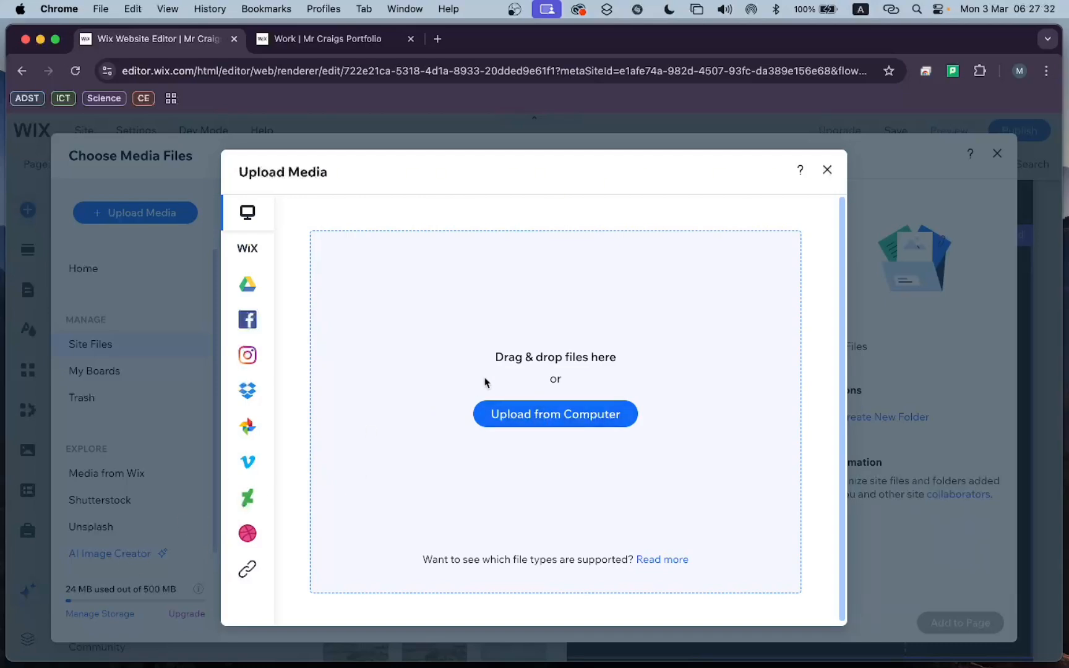
left_click(537, 418)
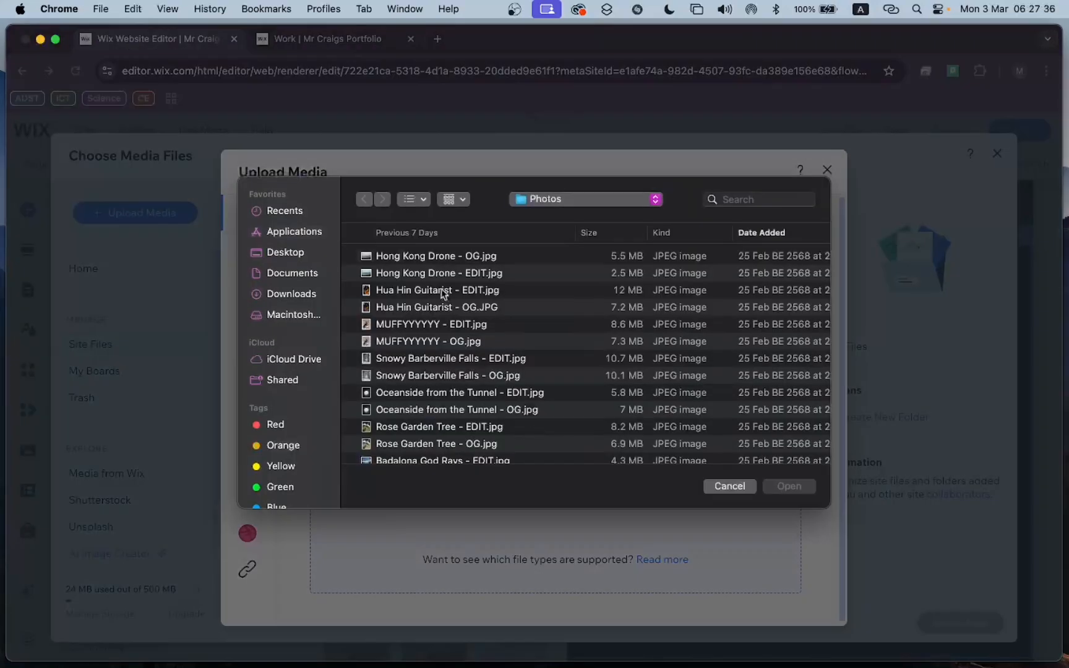
left_click(729, 486)
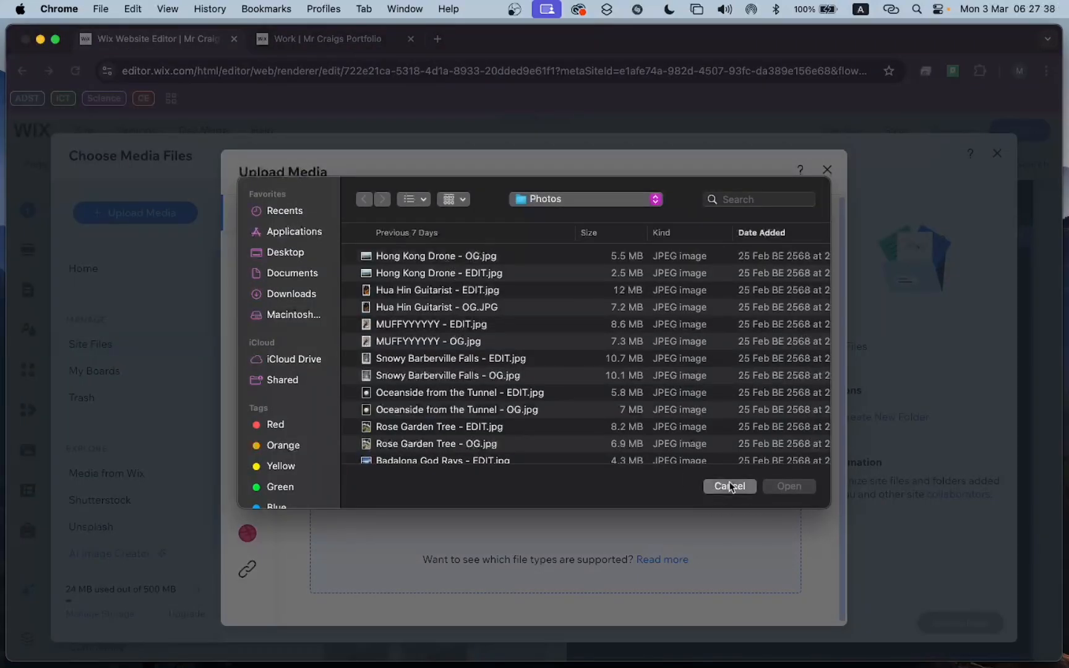
left_click(827, 170)
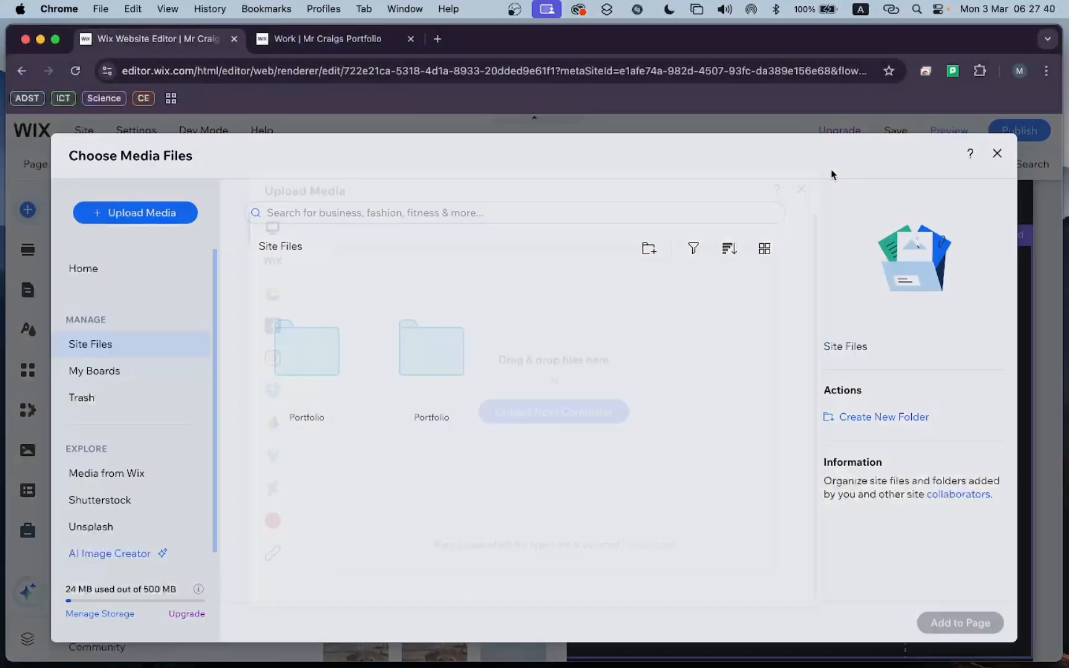
left_click(996, 154)
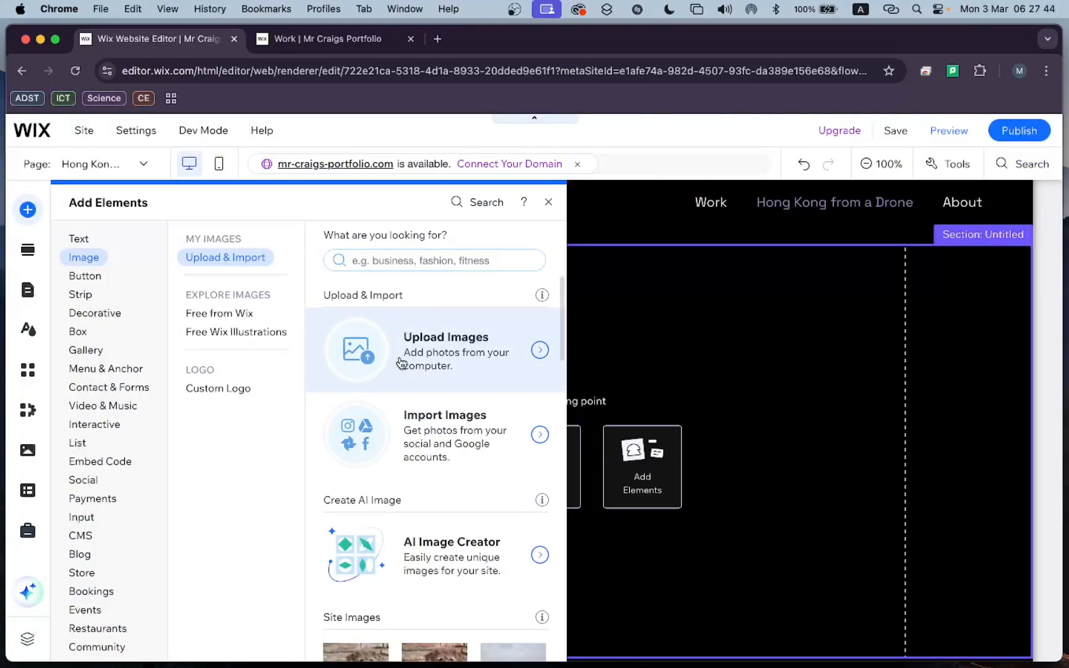
Add the site image "Hong Kong Drone - EDIT.jpg" to the empty section, and move it up near the section's upper edge.
scroll(347, 352, "down", 3)
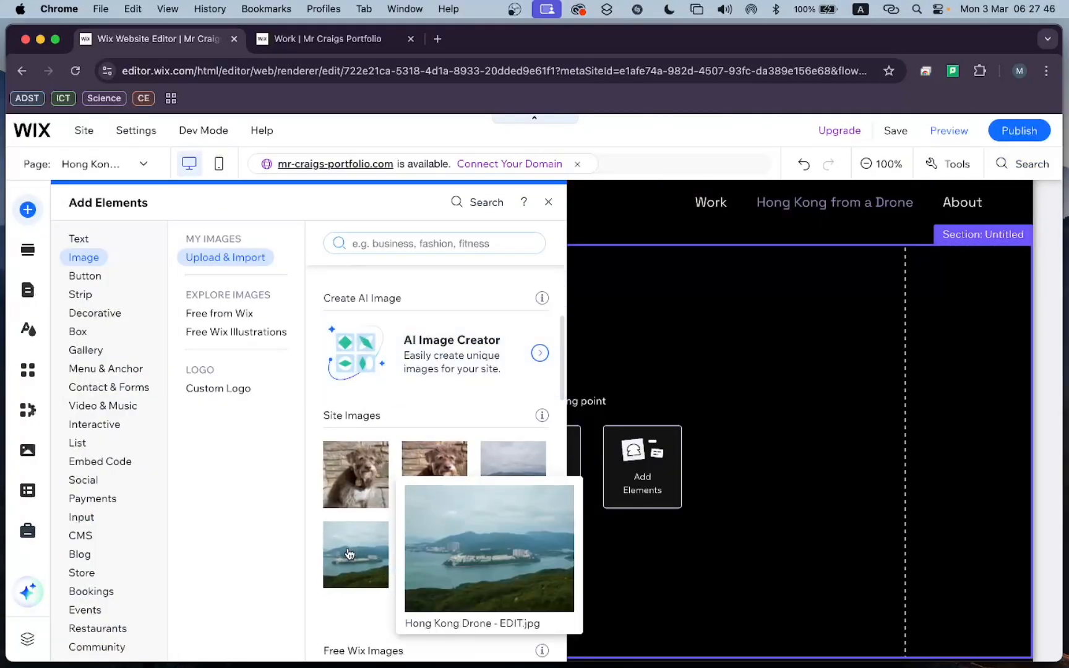
left_click(349, 554)
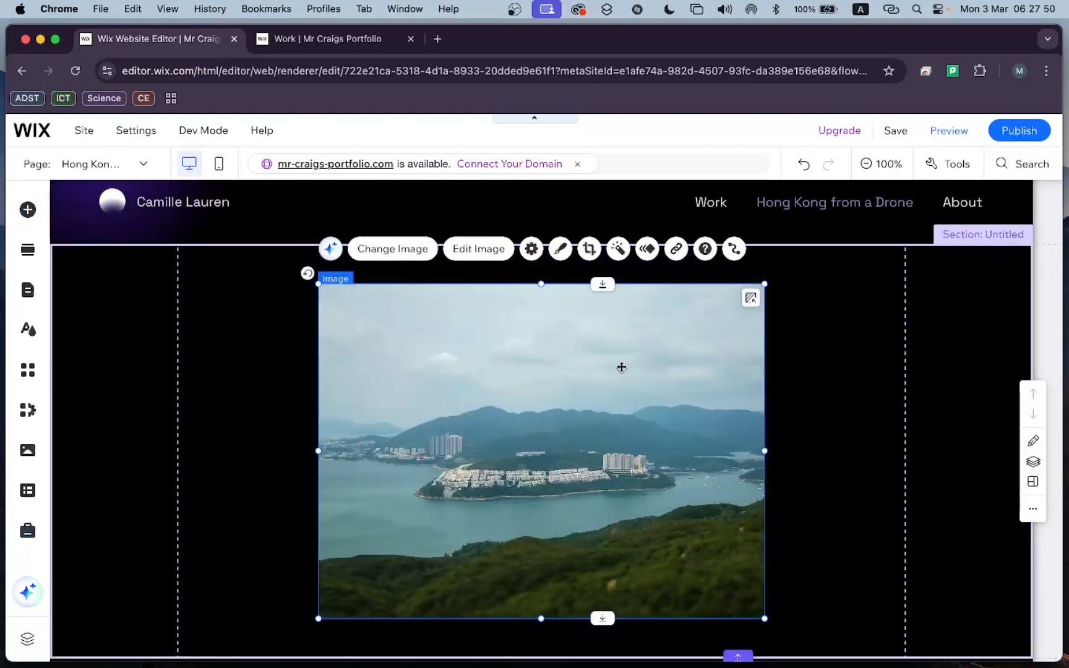
left_click_drag(620, 368, 620, 343)
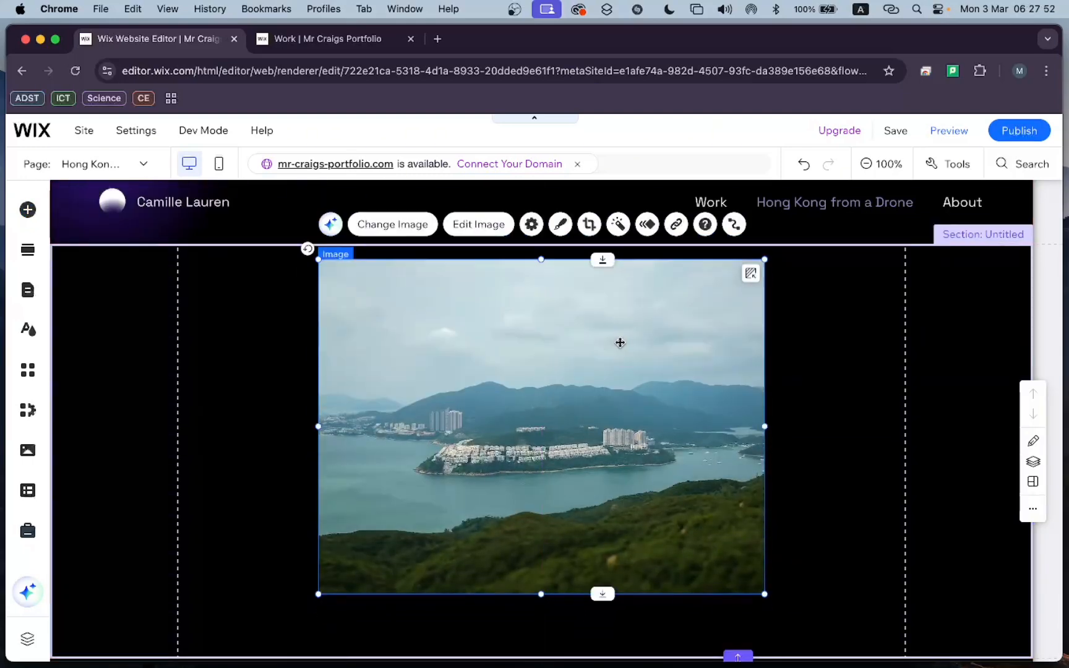
Enlarge the drone image slightly from its lower-right corner, and recentre it horizontally in the section.
scroll(601, 362, "down", 3)
scroll(601, 362, "up", 3)
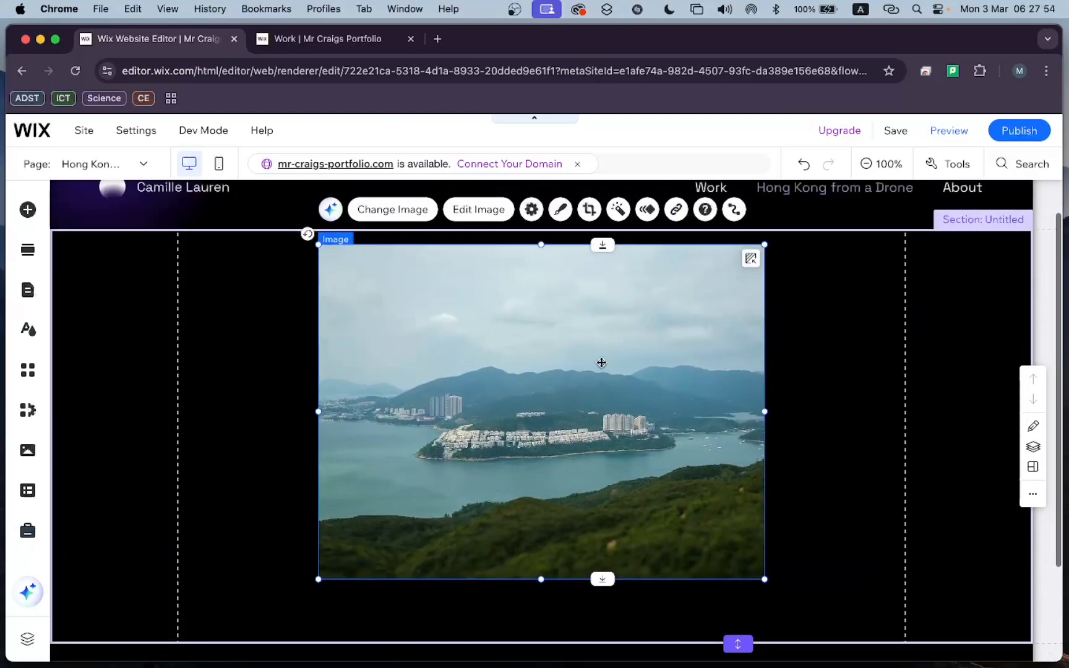
scroll(602, 362, "down", 2)
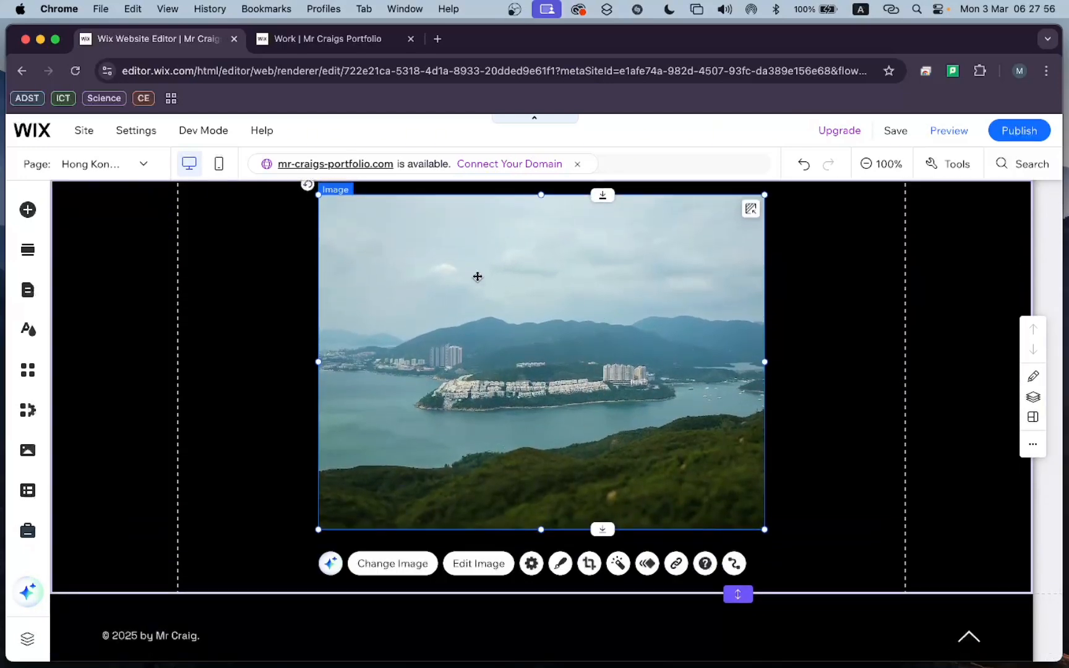
scroll(534, 324, "up", 2)
scroll(534, 322, "down", 3)
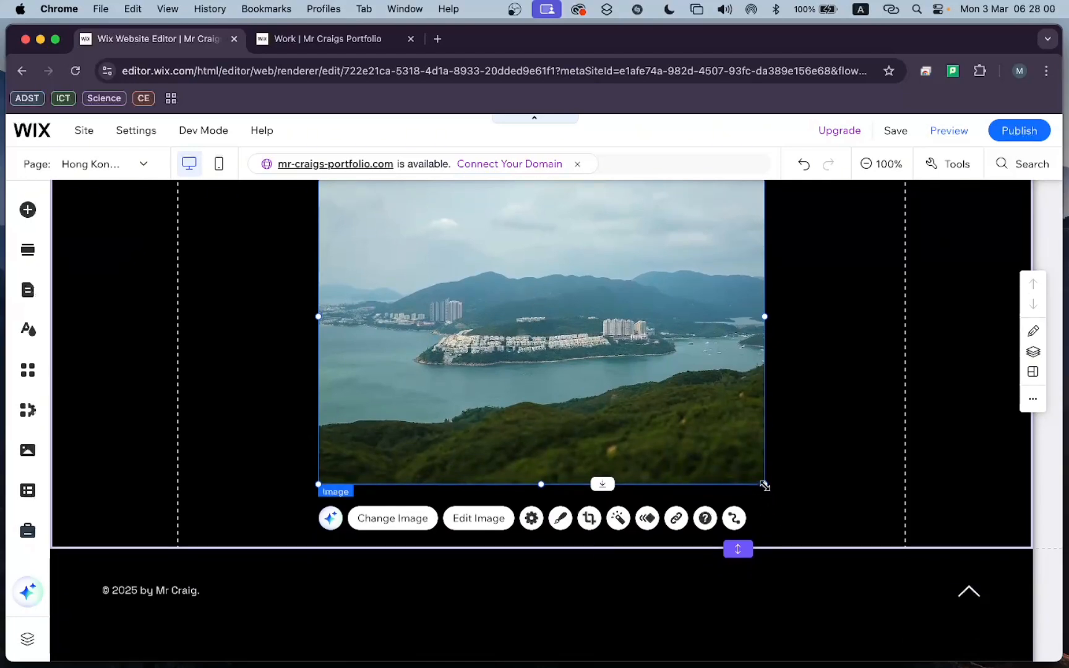
left_click_drag(764, 484, 810, 520)
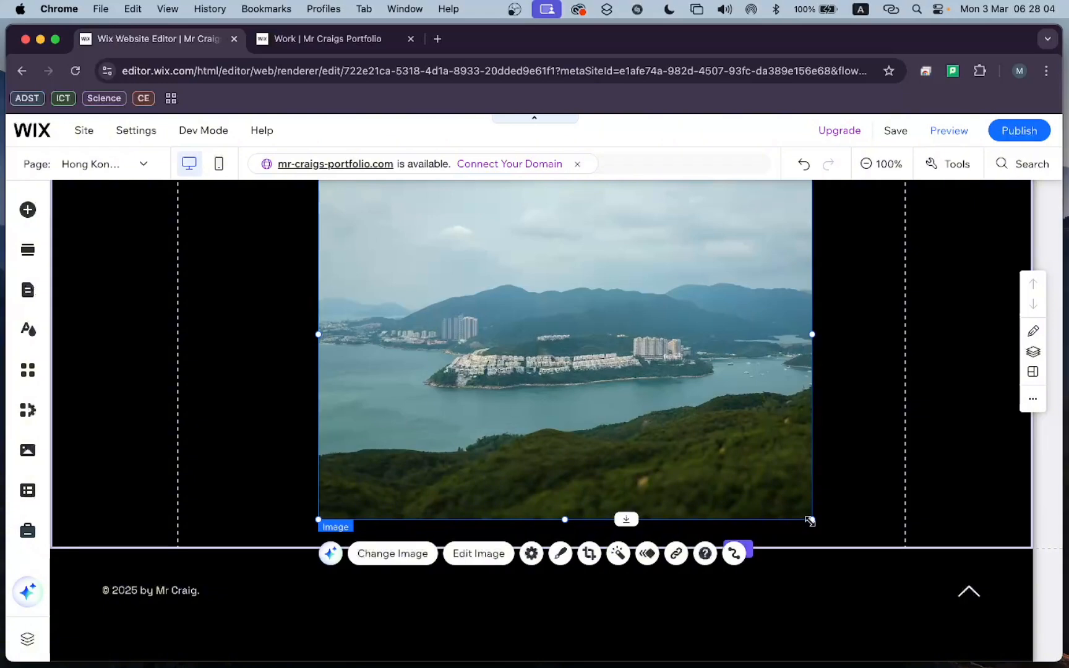
left_click_drag(711, 391, 685, 389)
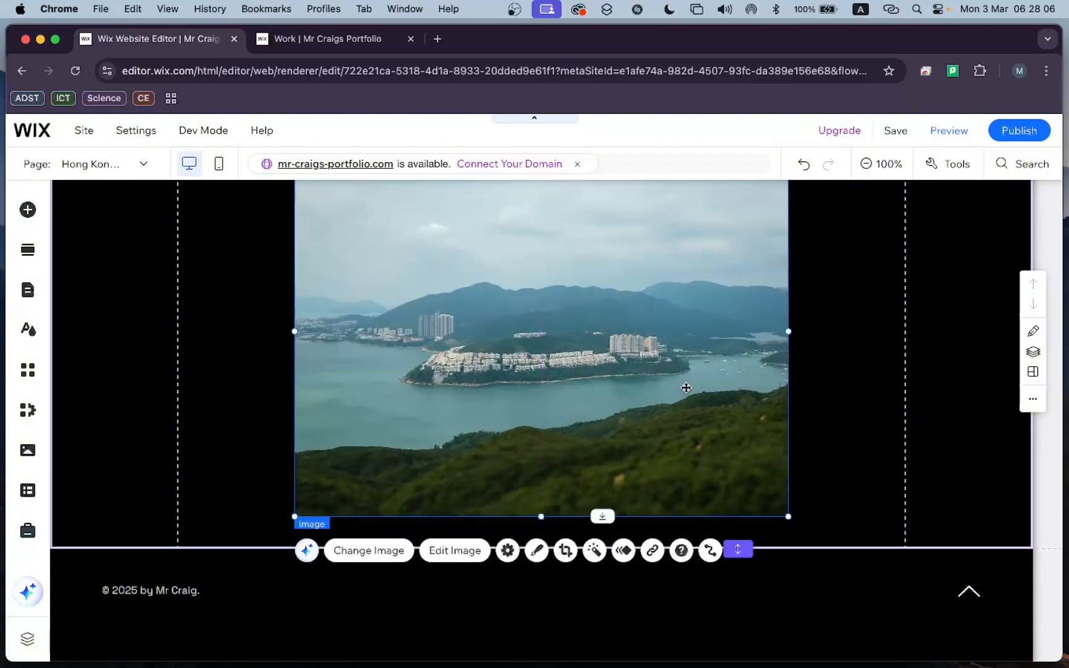
Open the drone image in Photo Studio, review its light, color and effects adjustments, and close it without editing.
scroll(686, 388, "up", 2)
scroll(686, 388, "down", 3)
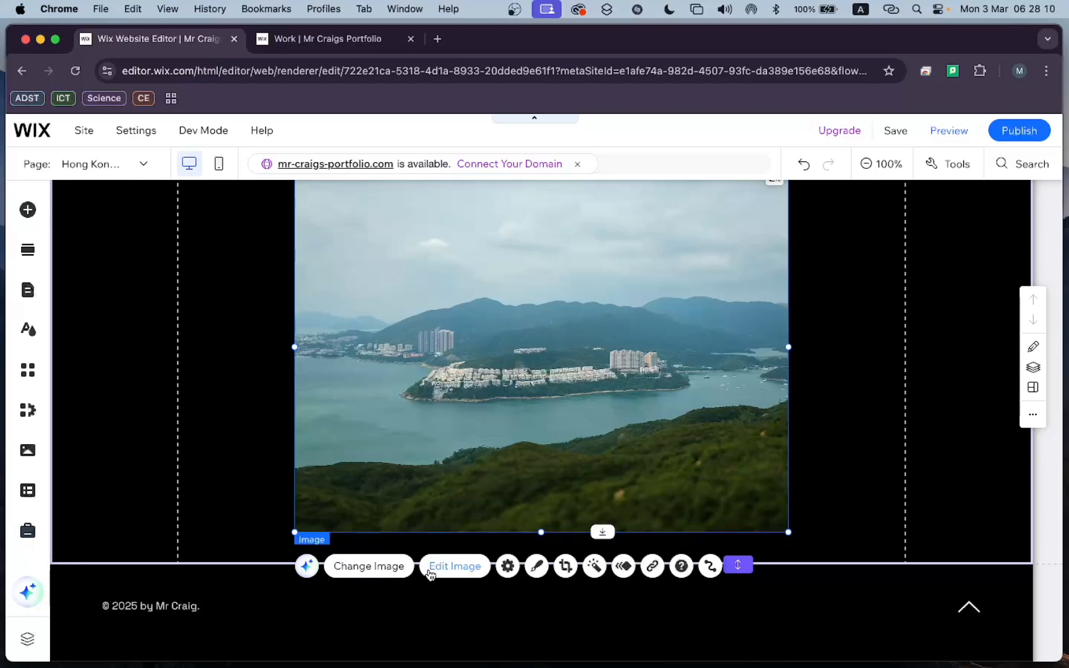
scroll(445, 446, "up", 4)
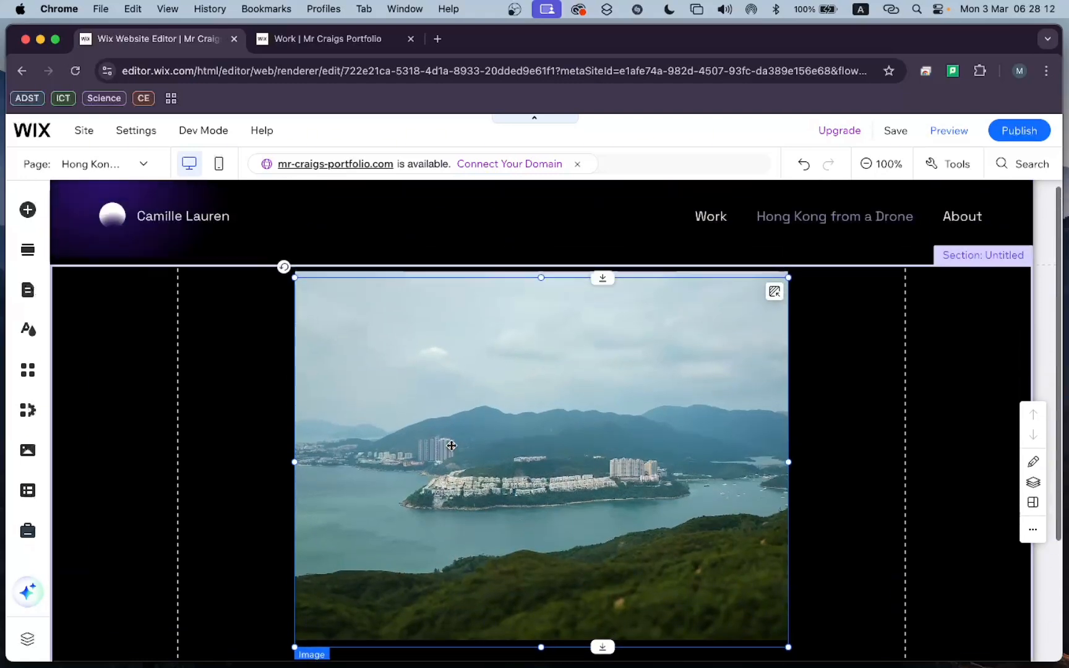
scroll(450, 388, "down", 2)
scroll(450, 387, "down", 1)
scroll(453, 353, "up", 2)
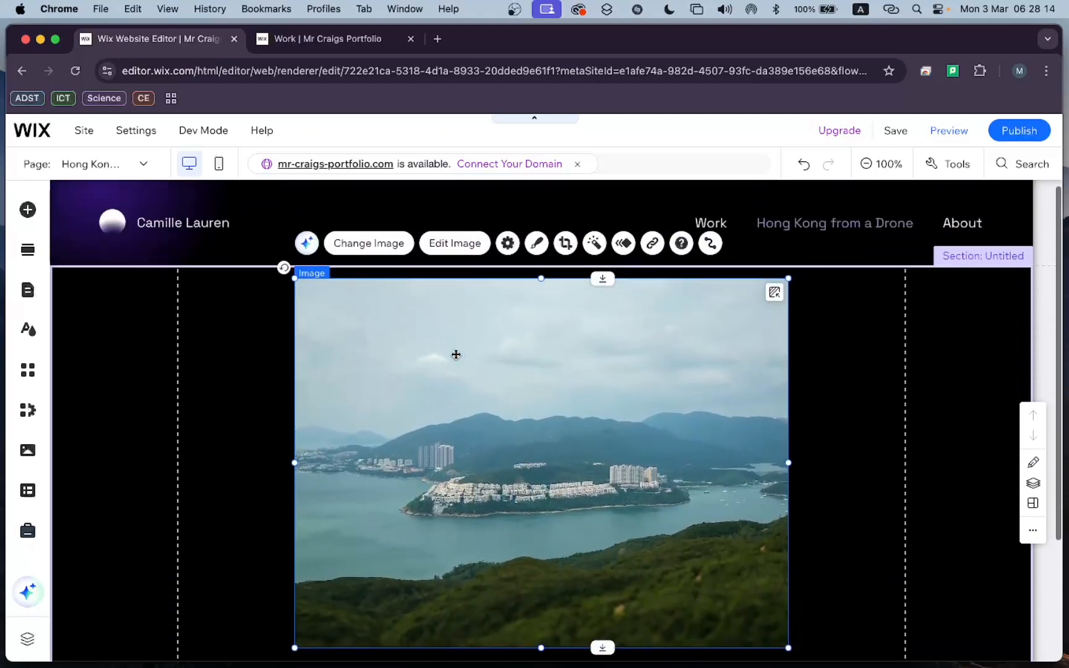
scroll(487, 382, "down", 2)
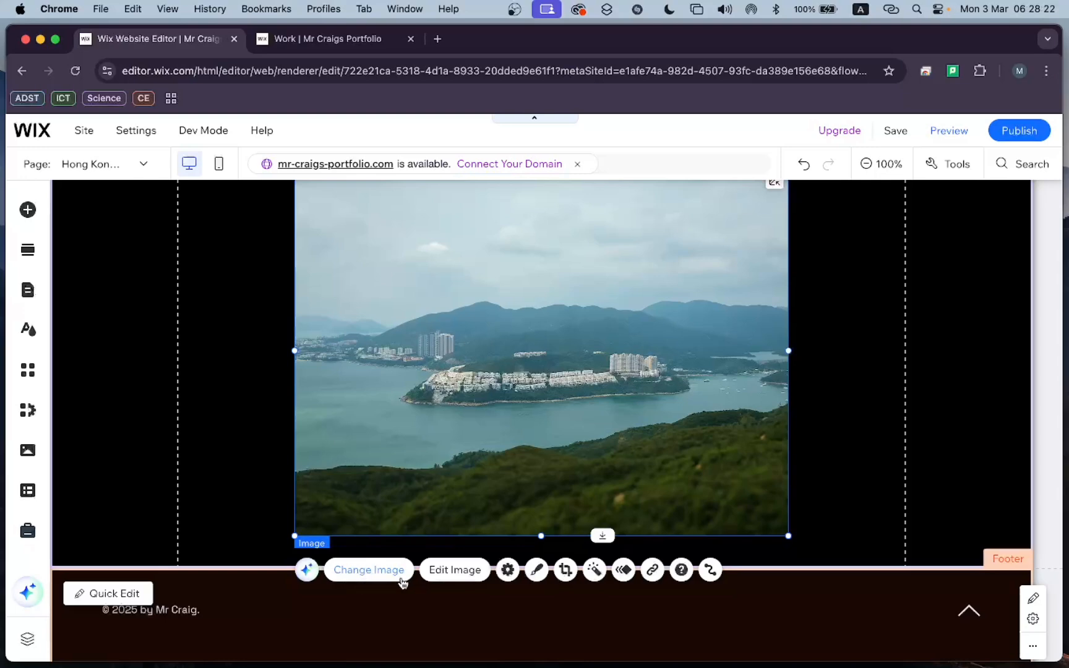
left_click(456, 570)
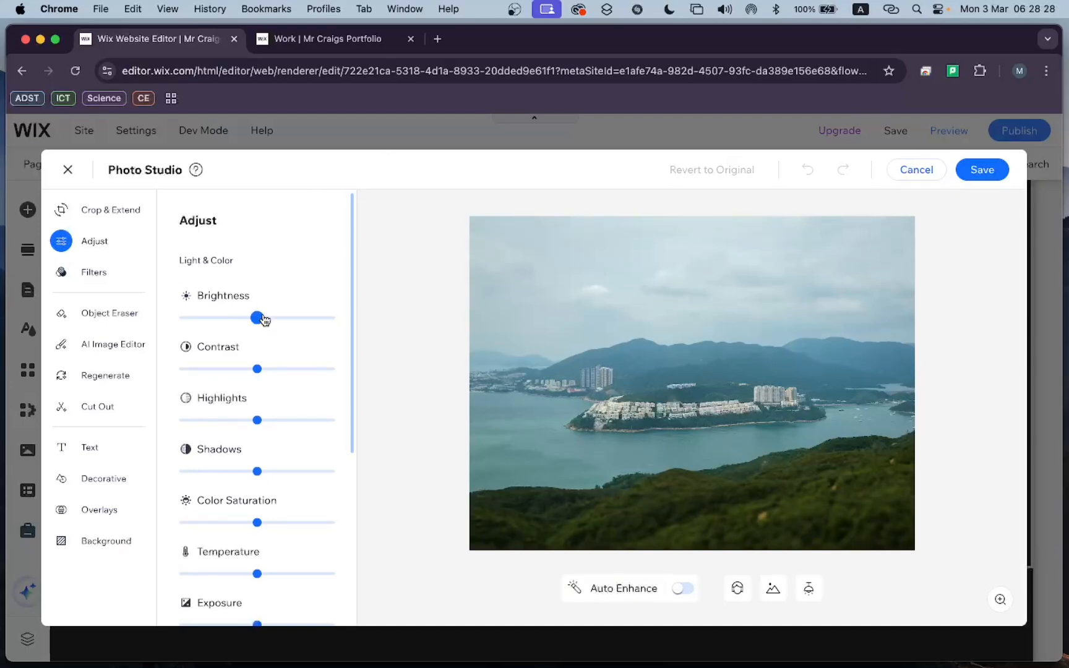
scroll(212, 480, "down", 3)
scroll(207, 470, "down", 2)
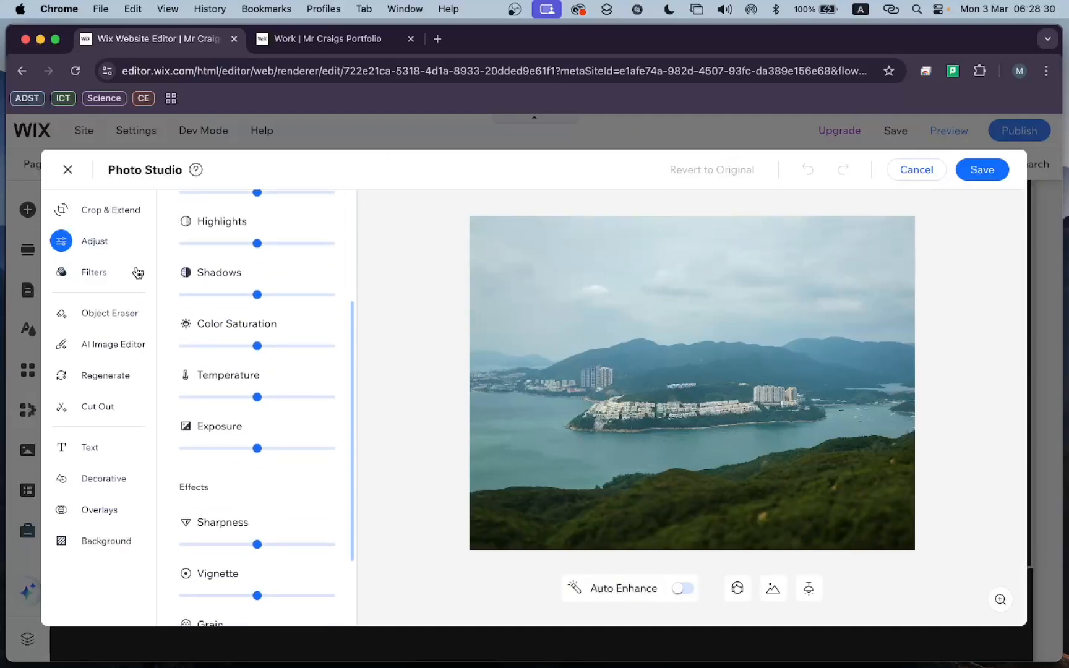
left_click(69, 176)
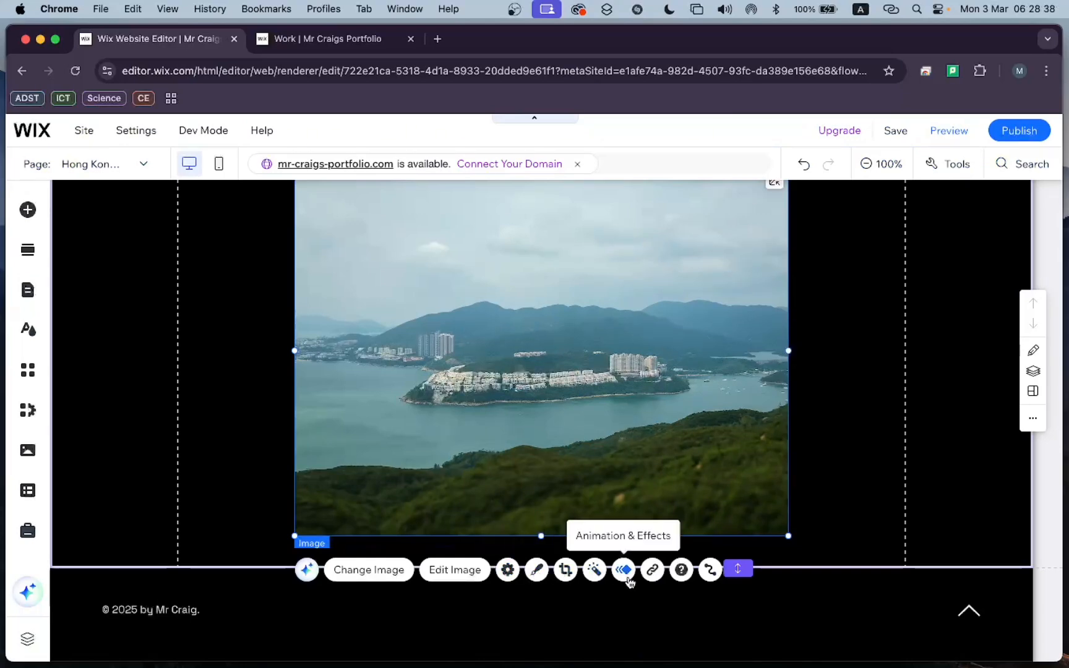
In the drone image's settings, set the behavior when the image is clicked to "It can be magnified".
left_click(516, 571)
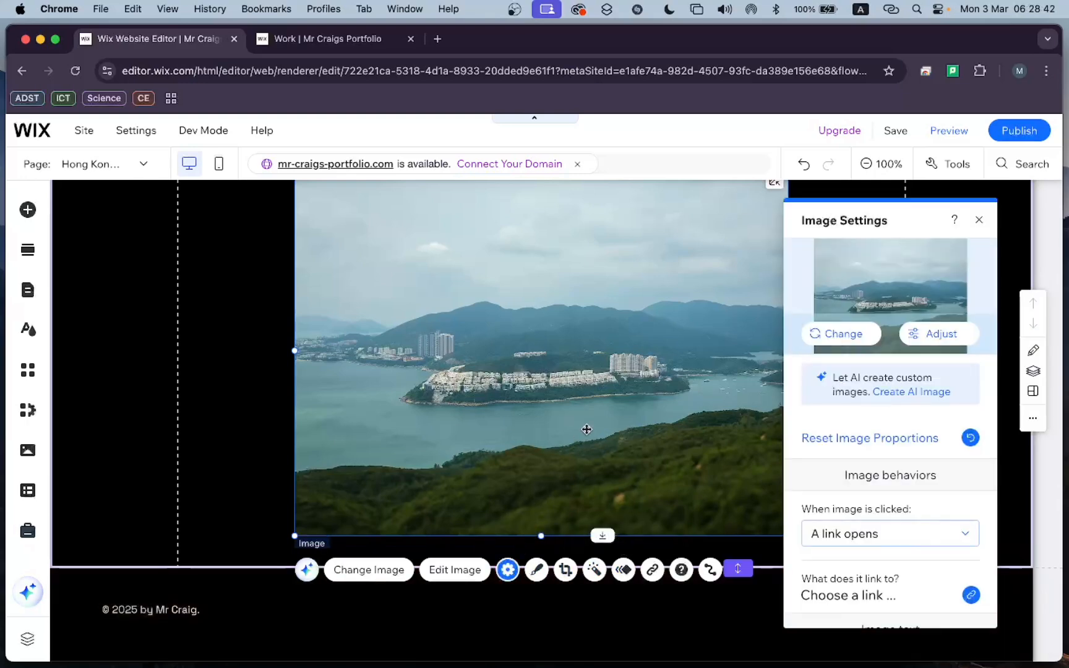
scroll(562, 425, "up", 1)
scroll(847, 440, "down", 3)
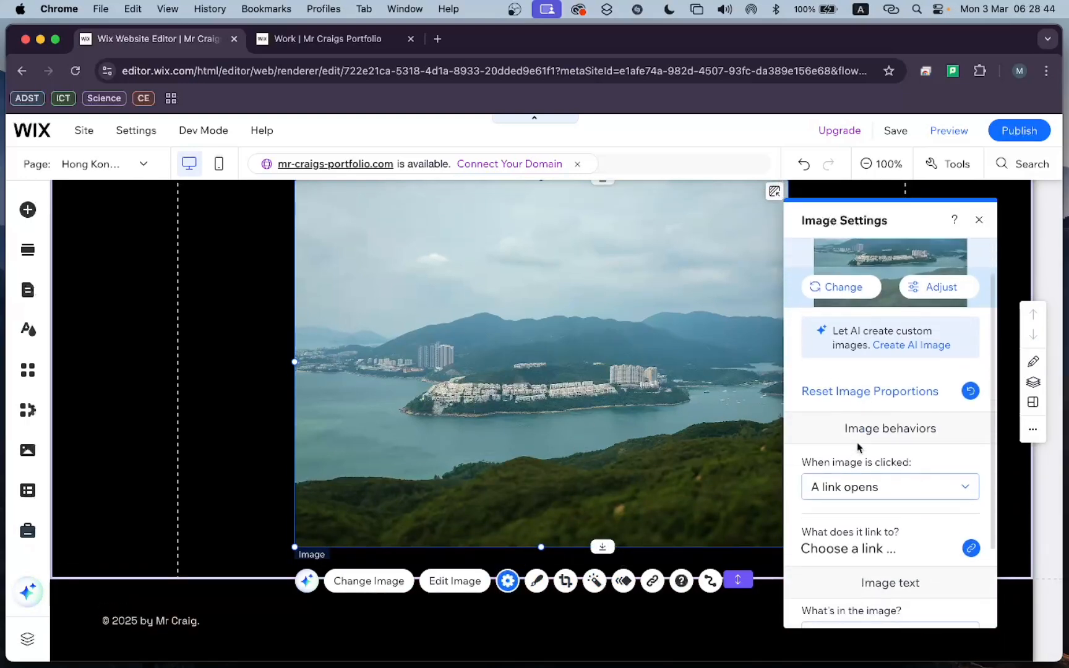
scroll(897, 441, "down", 1)
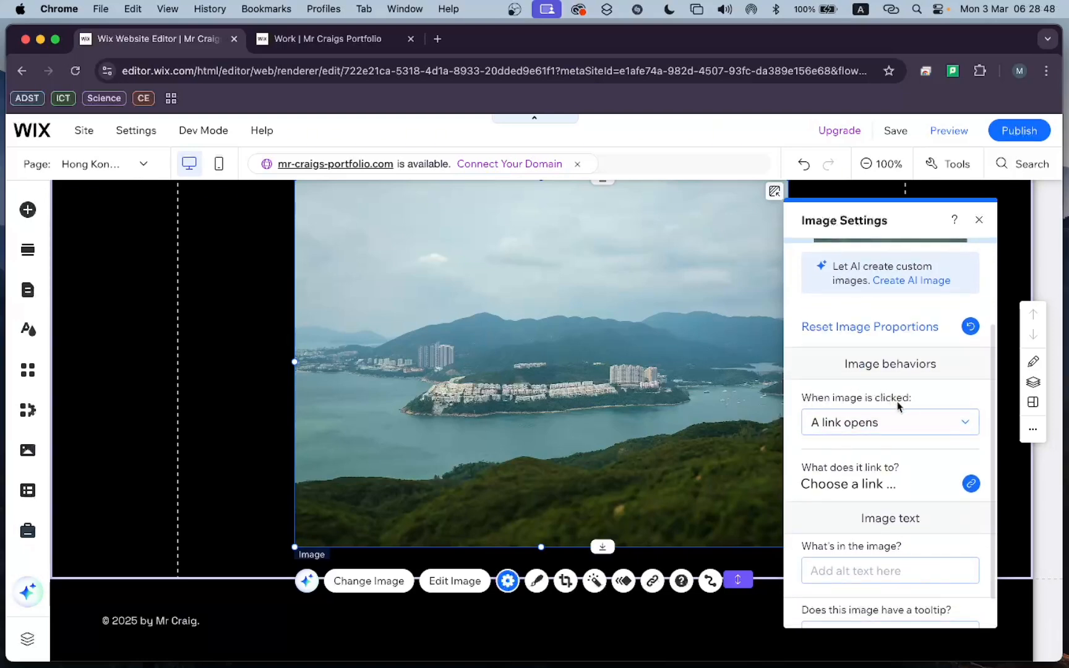
left_click(854, 433)
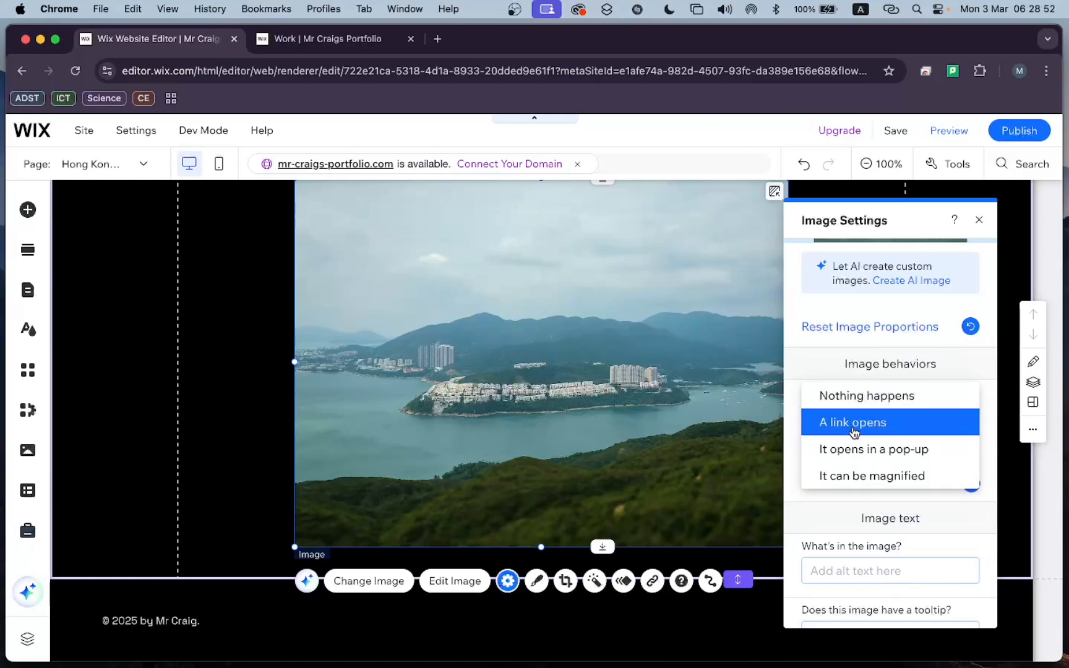
left_click(855, 427)
scroll(854, 432, "down", 1)
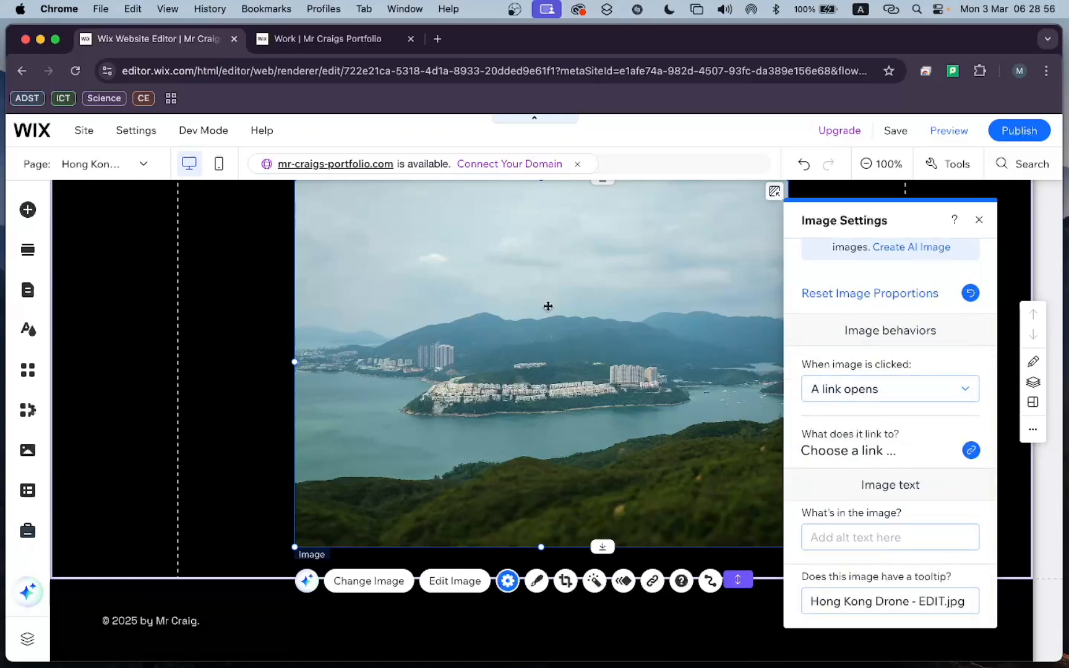
left_click(858, 399)
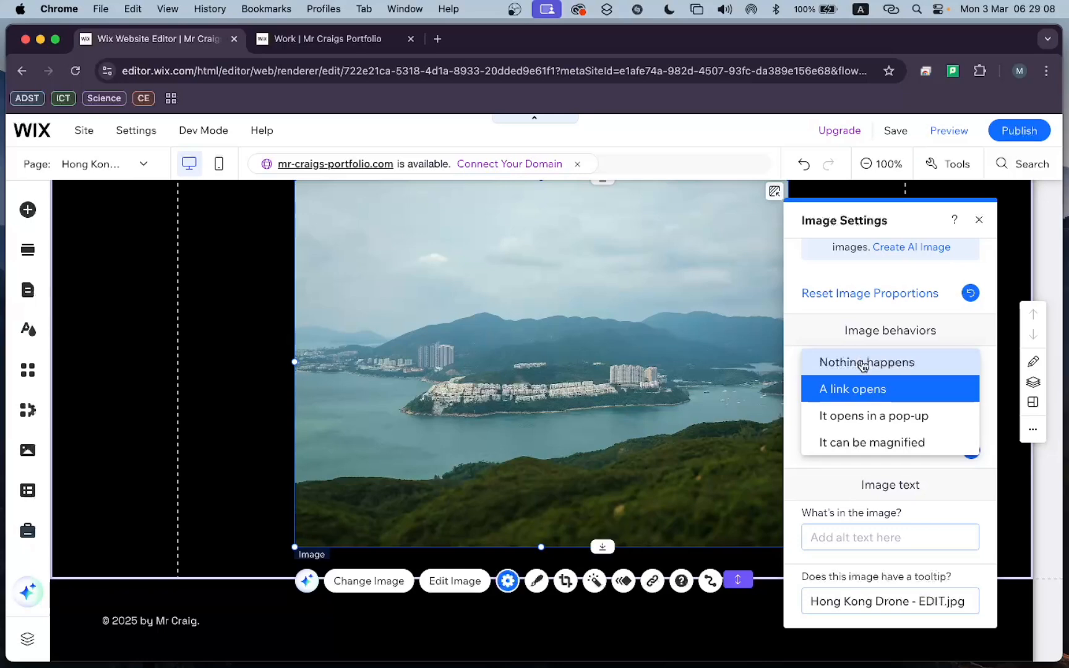
left_click(864, 443)
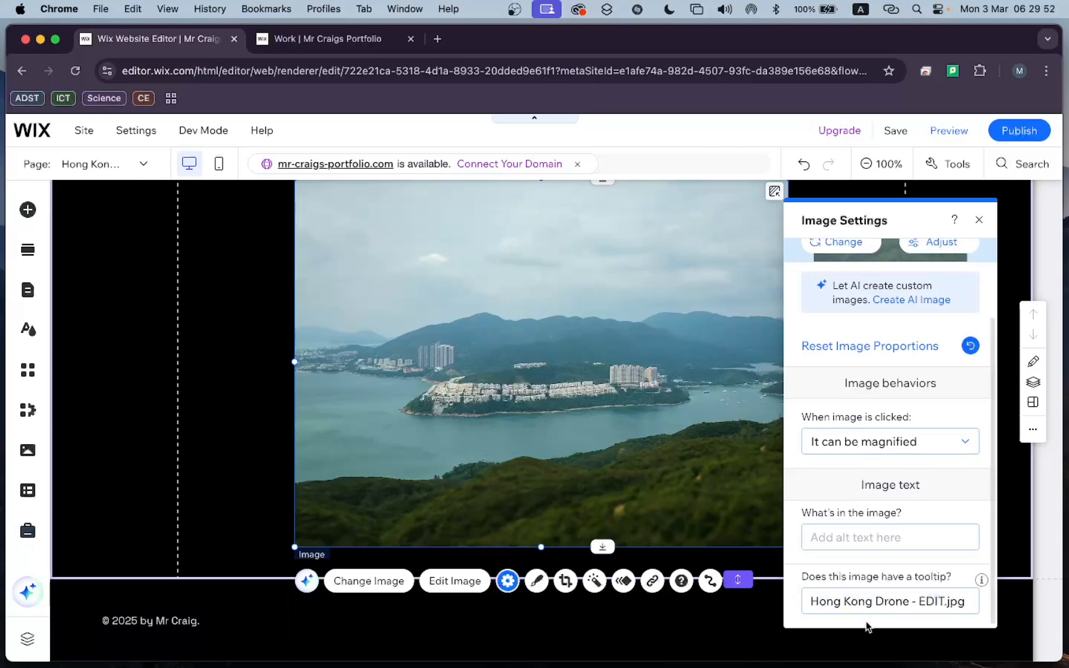
Clear the file name from the drone image's tooltip text.
left_click(961, 605)
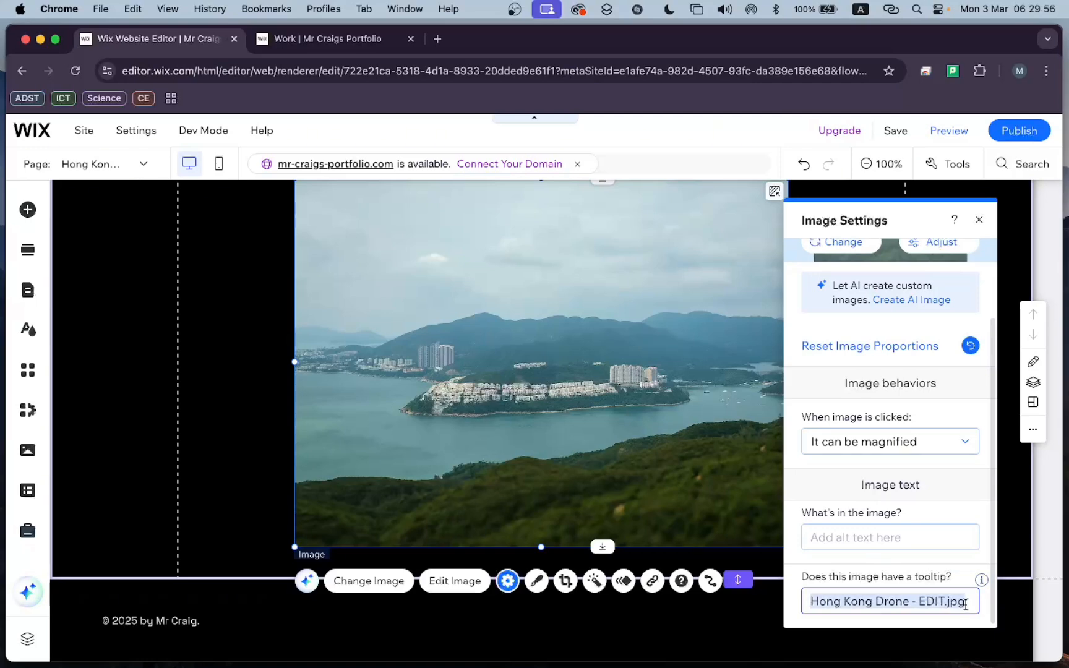
key("BackSpace")
left_click(958, 580)
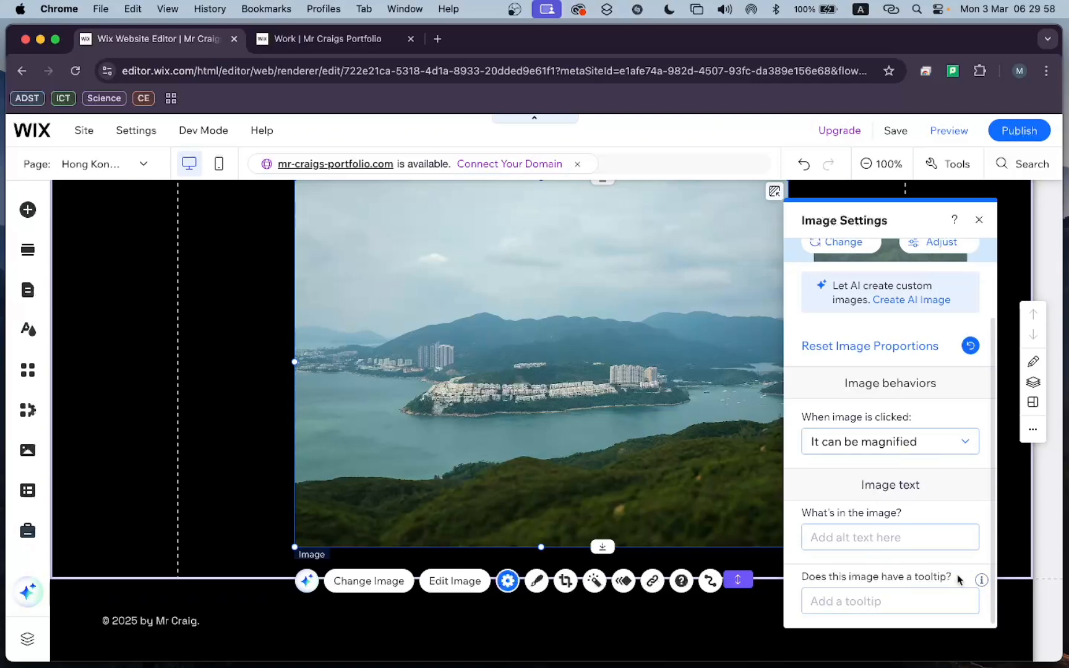
Close the image settings and browse the themed and additional frame designs available for the drone image.
scroll(928, 433, "up", 3)
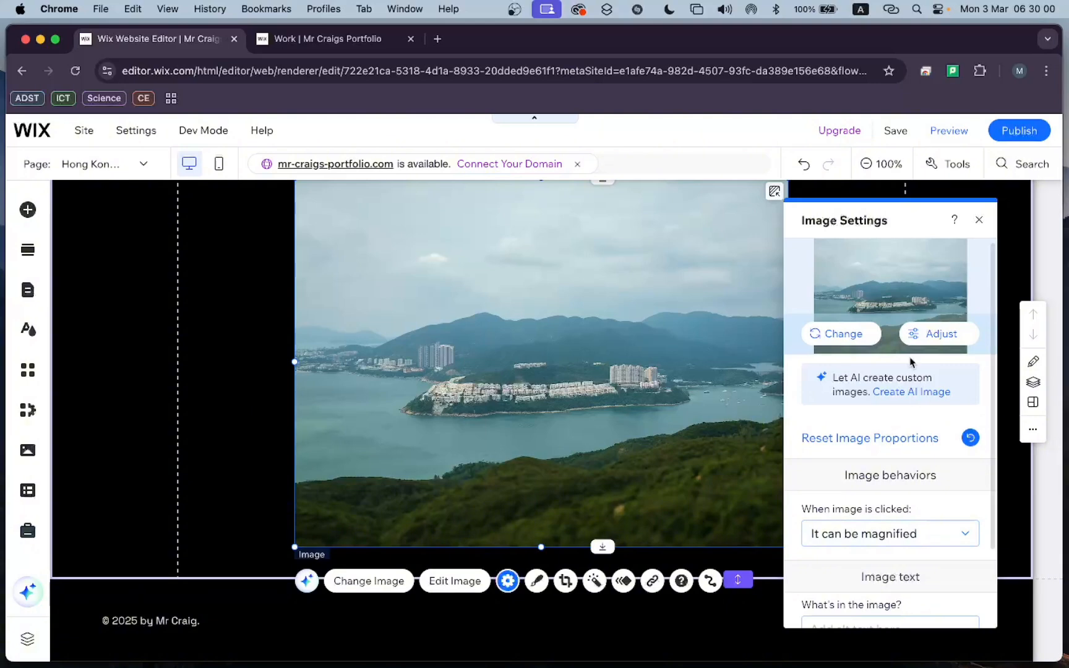
left_click(979, 219)
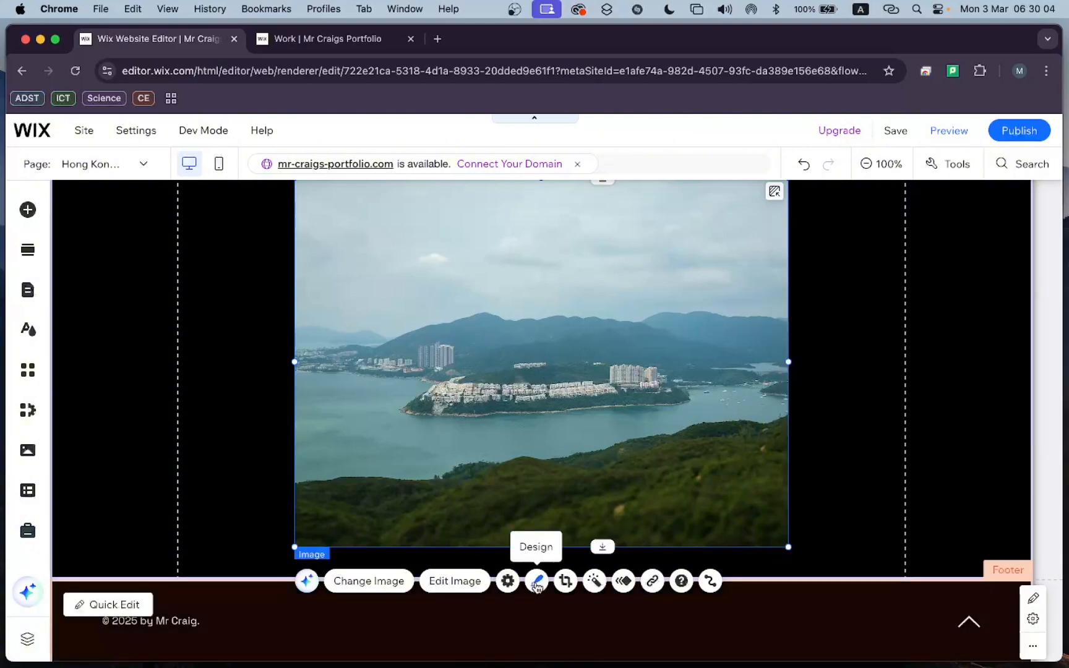
left_click(537, 581)
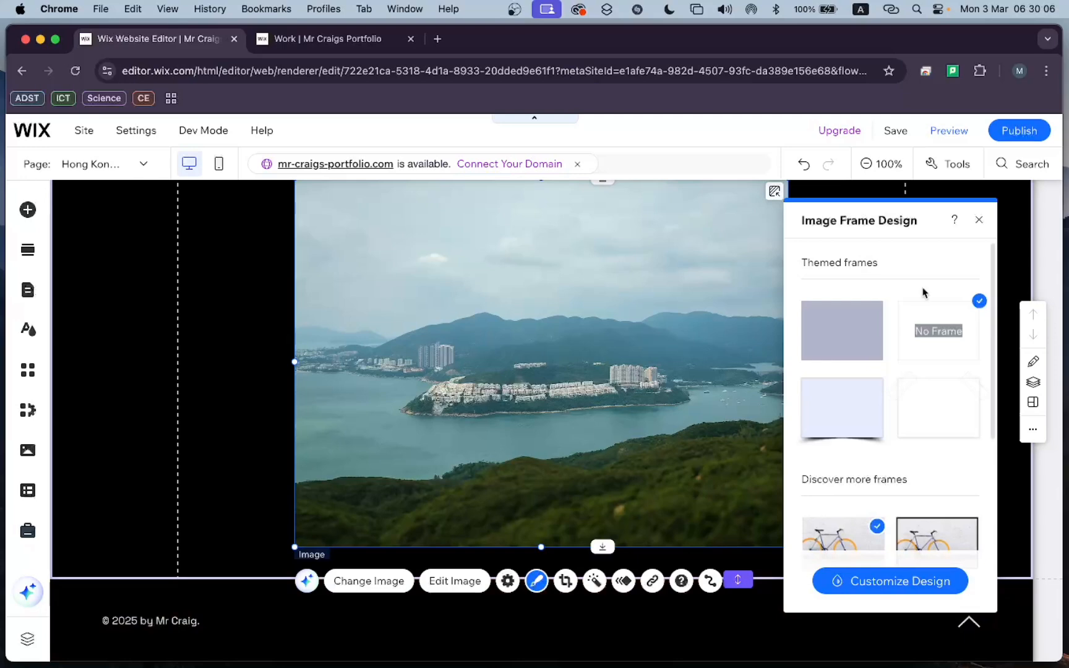
scroll(922, 291, "down", 2)
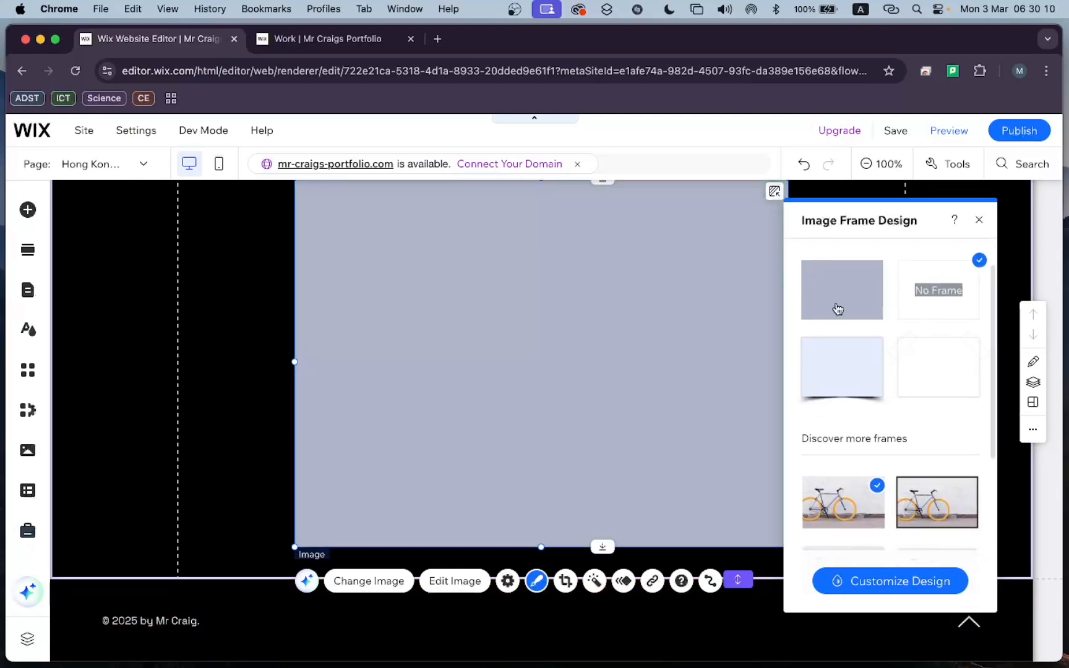
scroll(922, 433, "down", 3)
scroll(921, 371, "down", 5)
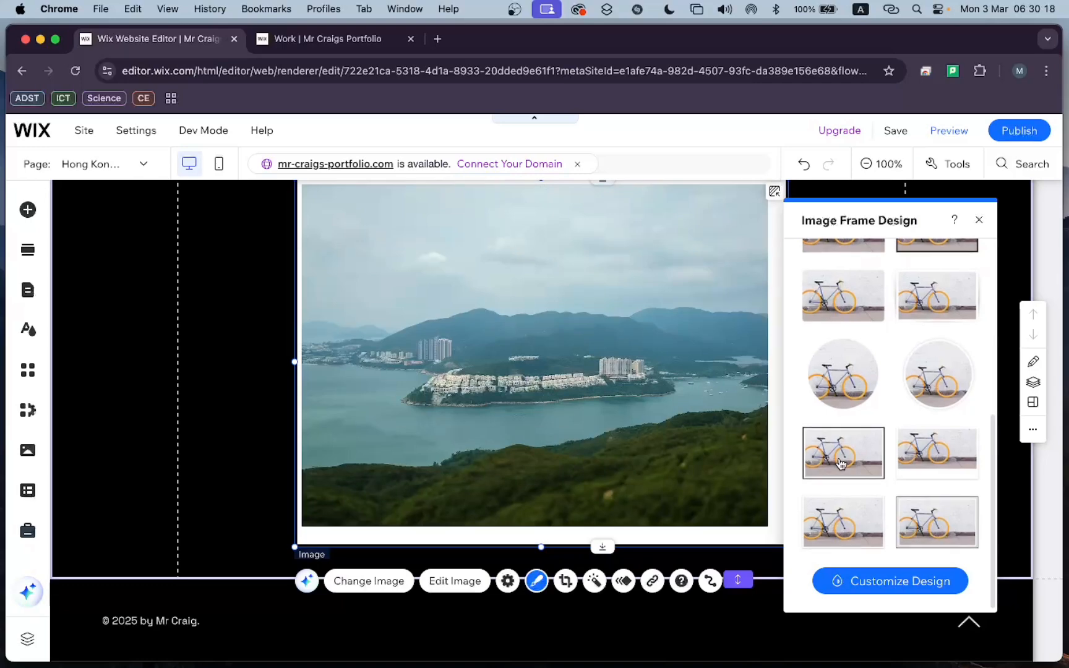
left_click(840, 464)
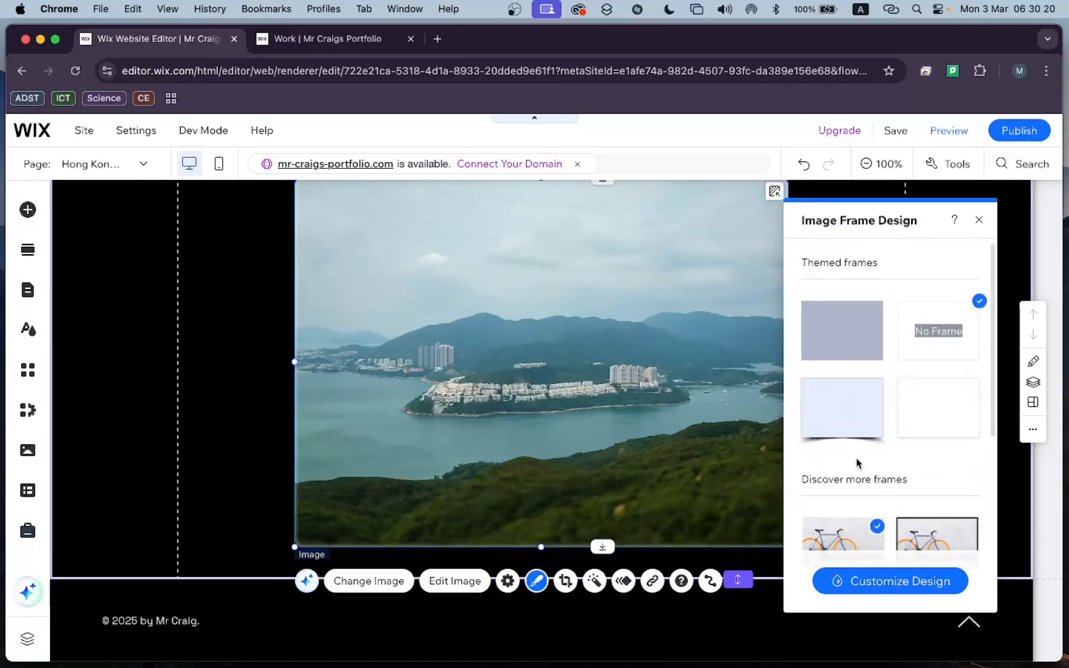
Customize the drone image's frame with the second preset, using a black border at 100% opacity and 2 px width.
left_click(874, 592)
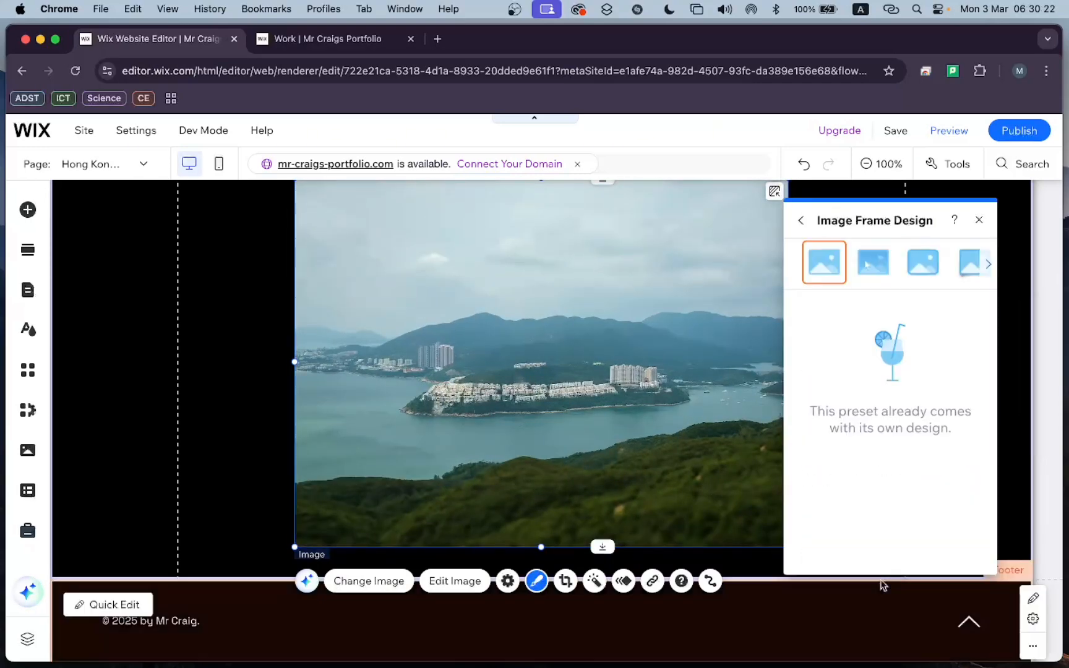
left_click(878, 268)
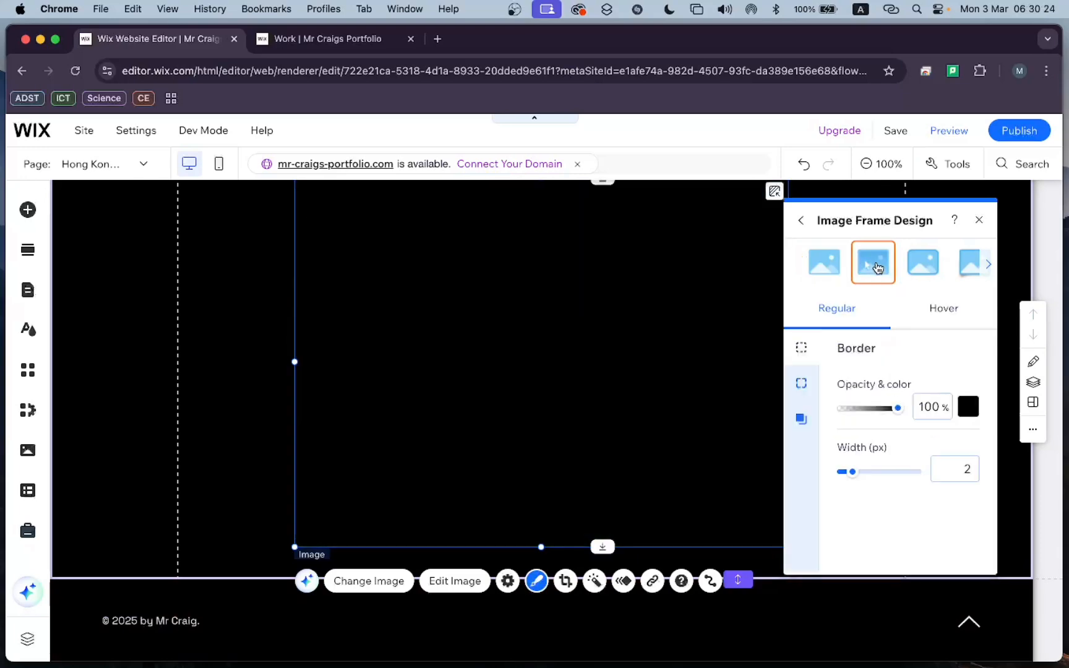
left_click_drag(897, 408, 926, 413)
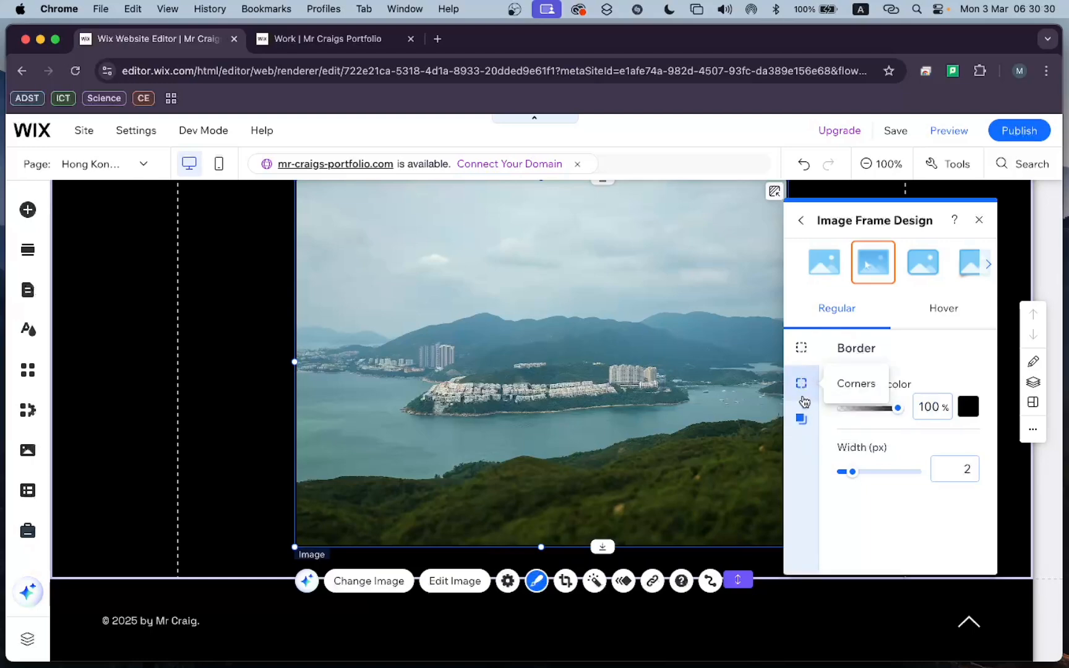
left_click(803, 221)
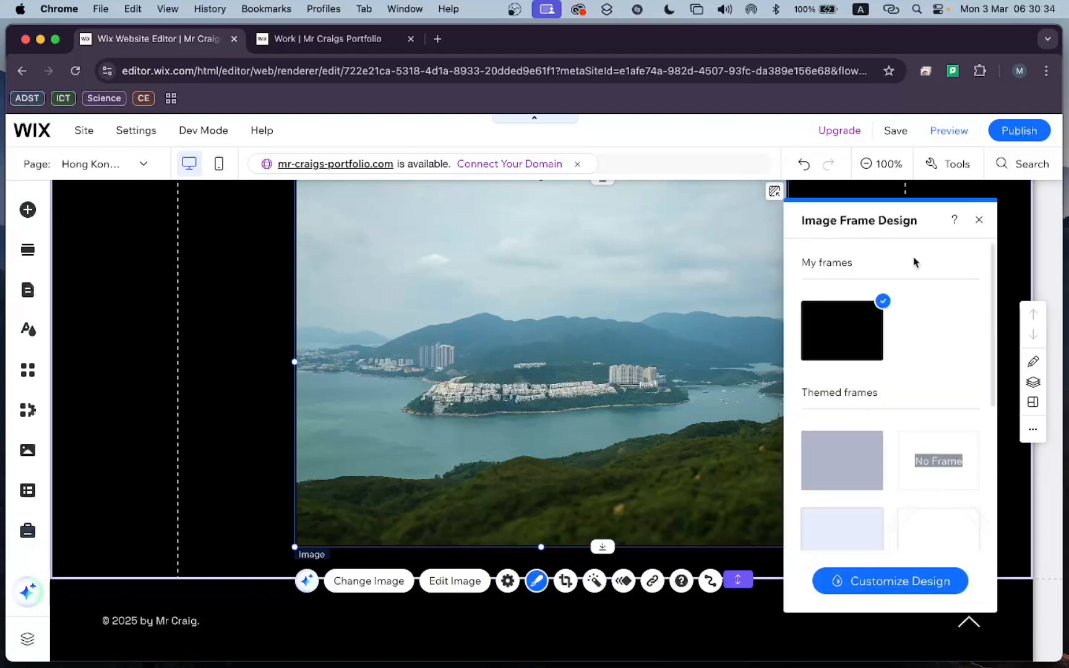
left_click(979, 223)
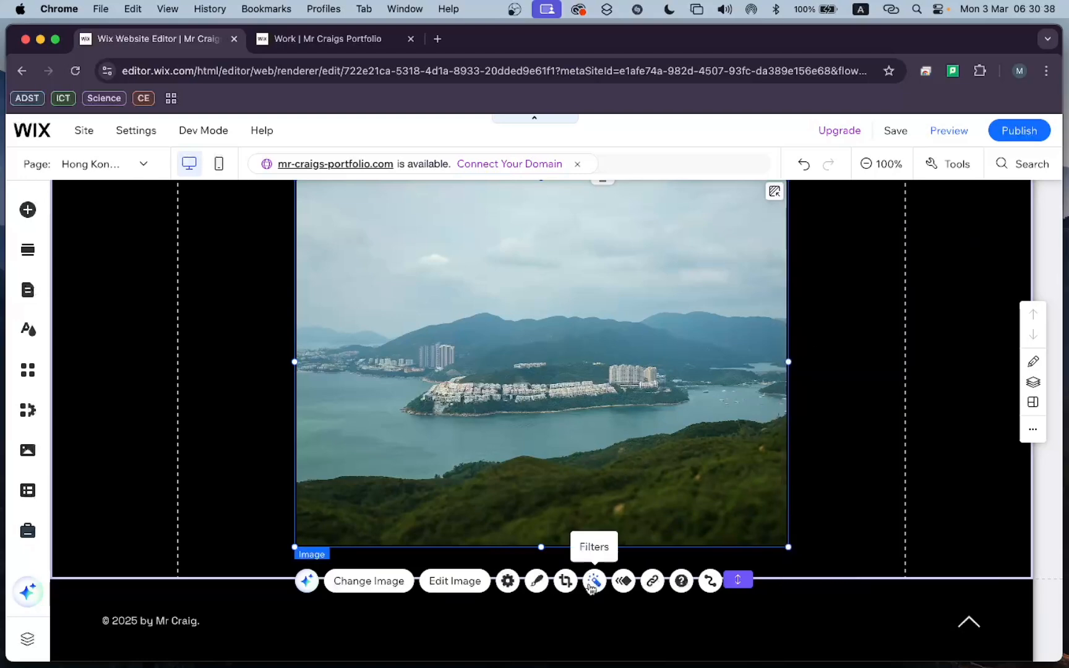
Browse the entrance animations for the drone image and apply Fade.
left_click(624, 583)
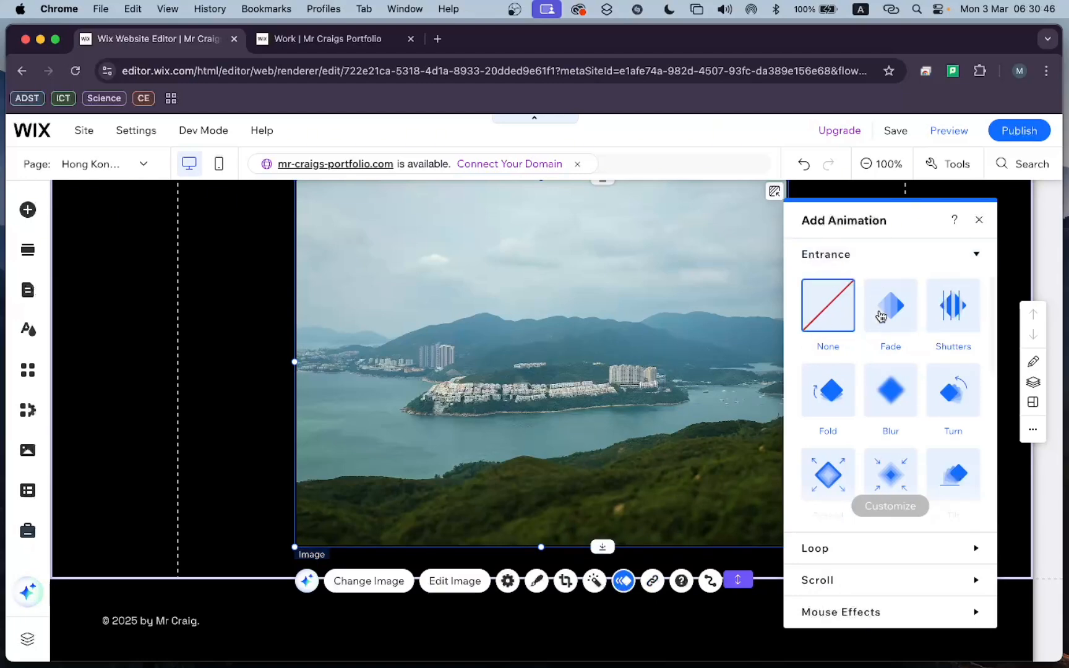
scroll(882, 328, "down", 5)
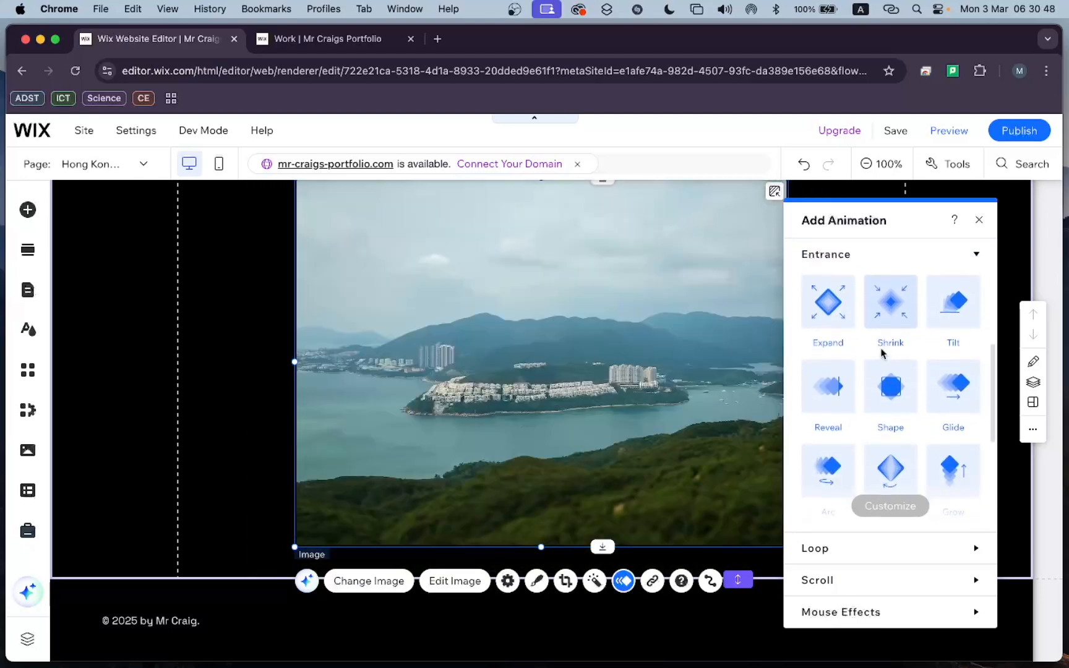
scroll(882, 353, "up", 5)
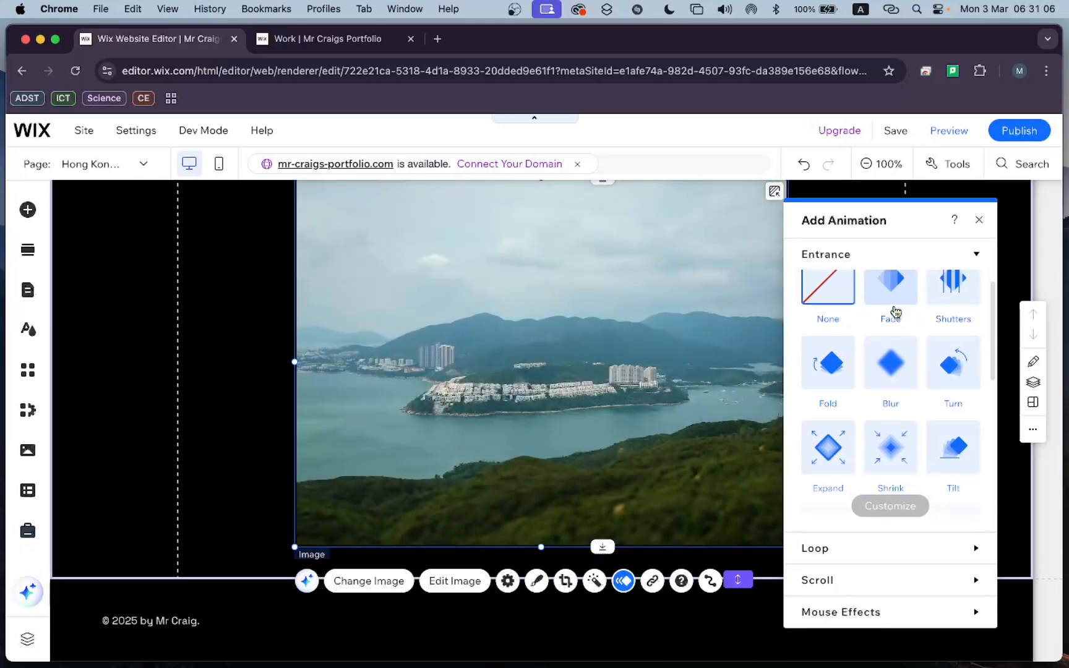
scroll(892, 309, "down", 3)
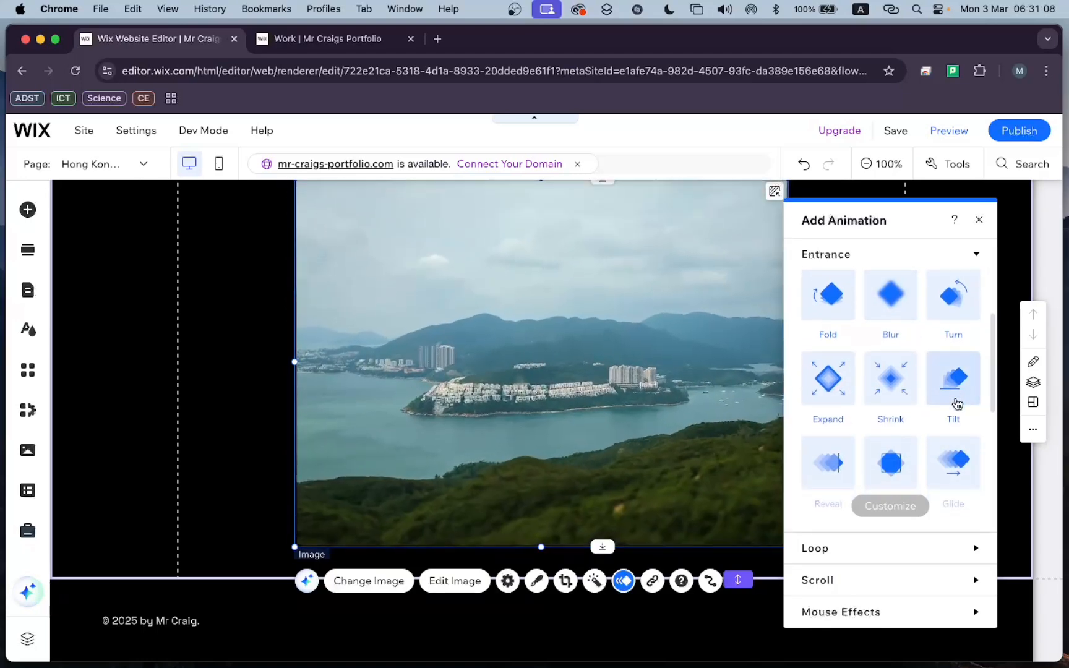
scroll(957, 399, "down", 2)
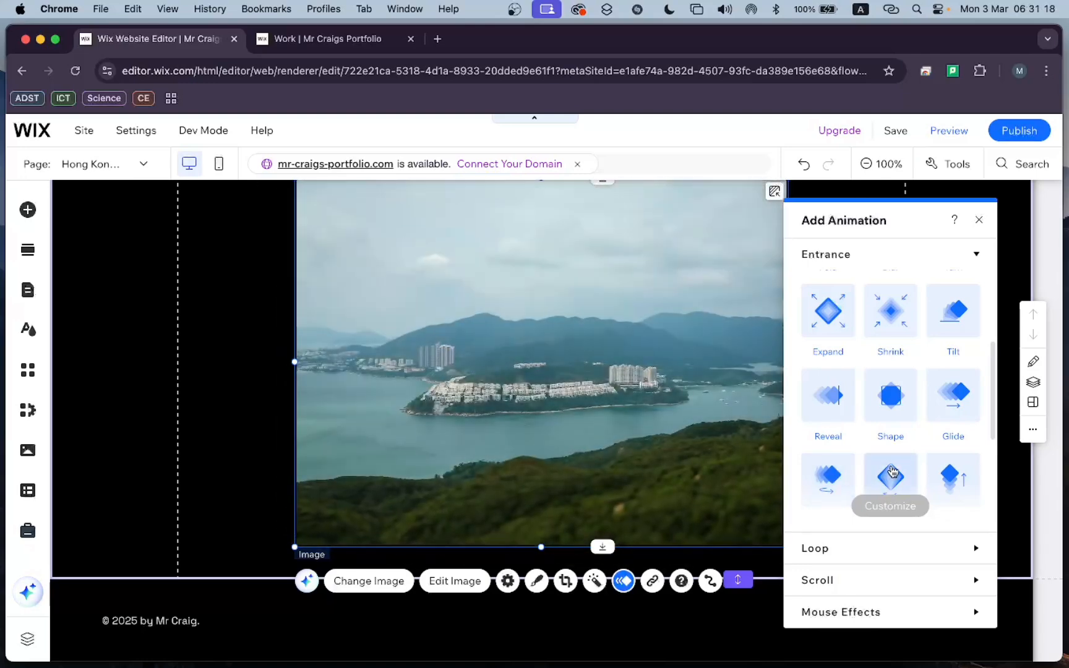
scroll(890, 472, "up", 1)
scroll(893, 472, "up", 3)
left_click(900, 305)
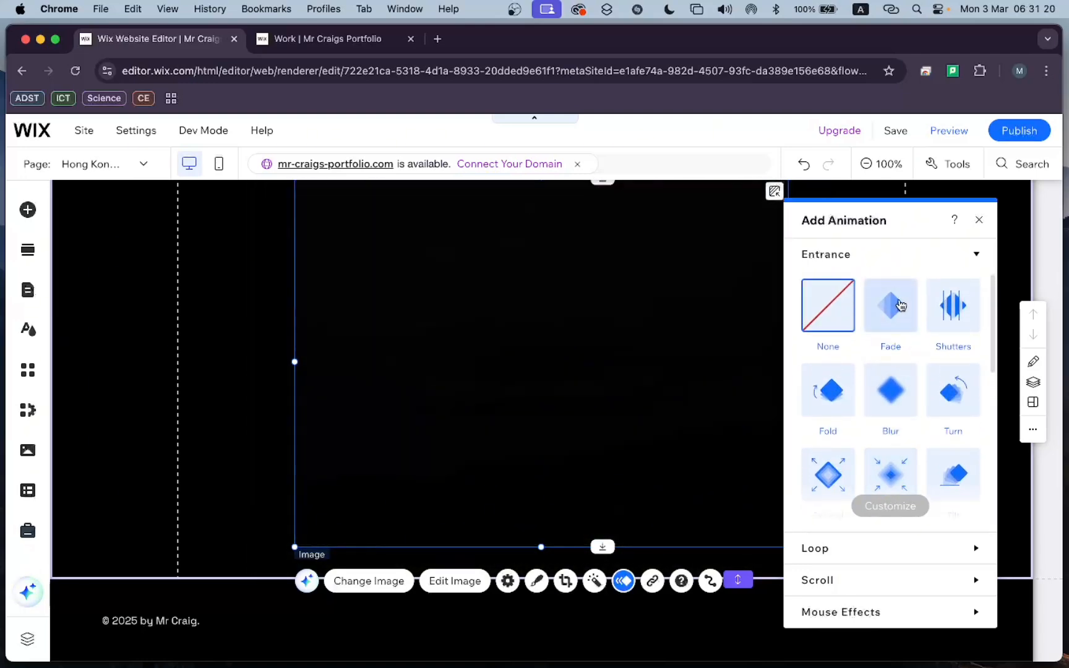
Review the Fade animation's duration and delay settings, and keep Fade as the drone image's entrance animation.
scroll(890, 371, "down", 5)
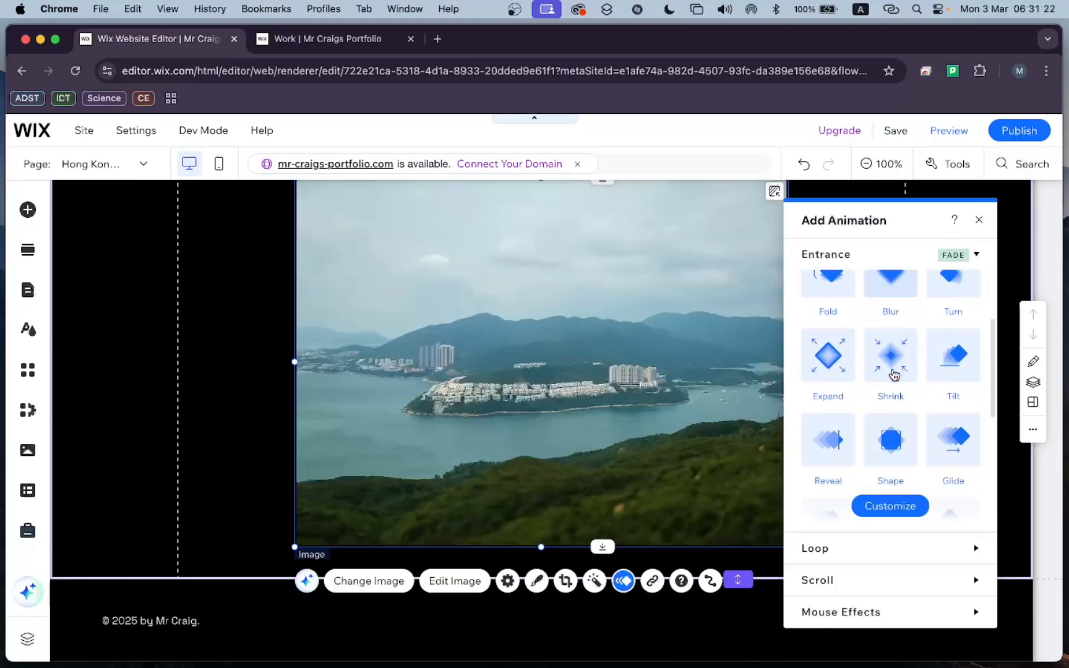
left_click(887, 508)
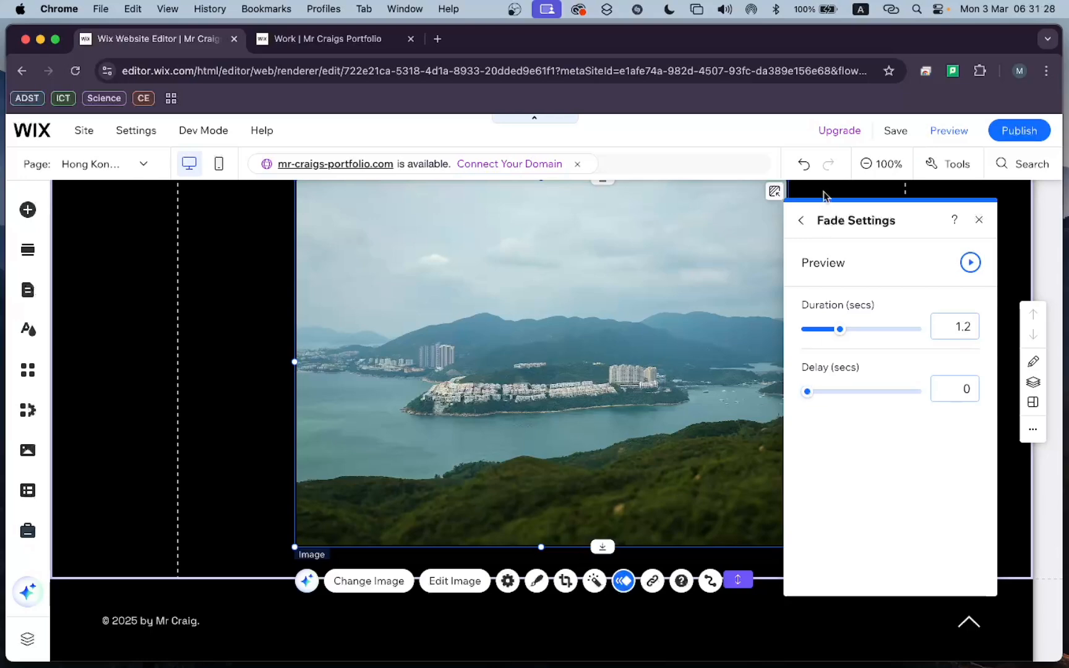
left_click(802, 221)
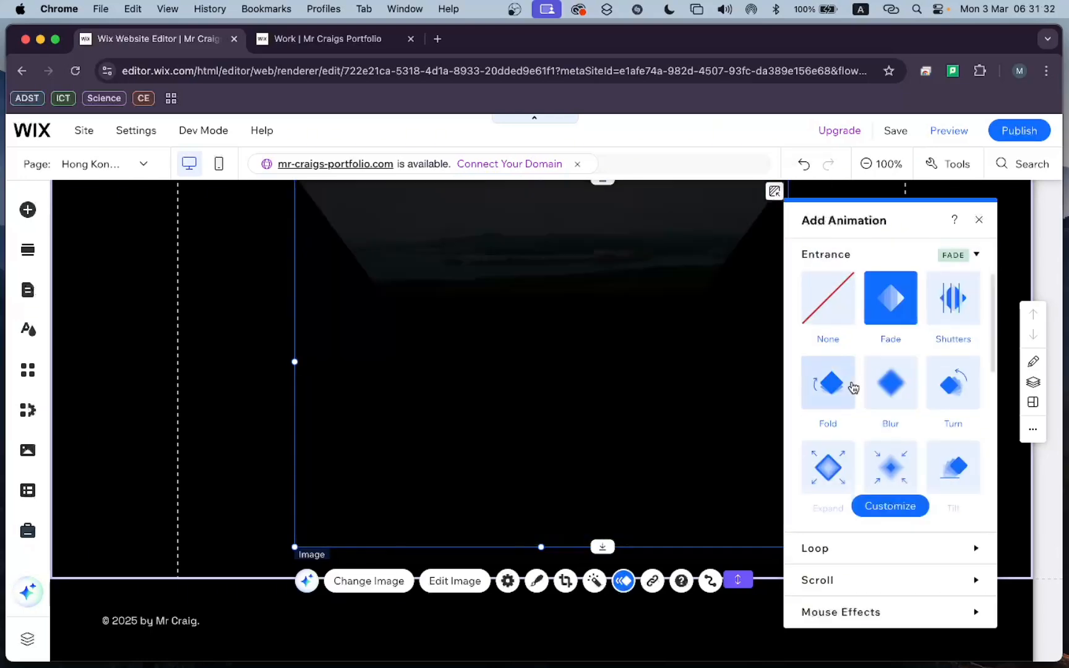
scroll(853, 388, "down", 4)
scroll(852, 386, "down", 1)
scroll(851, 384, "up", 5)
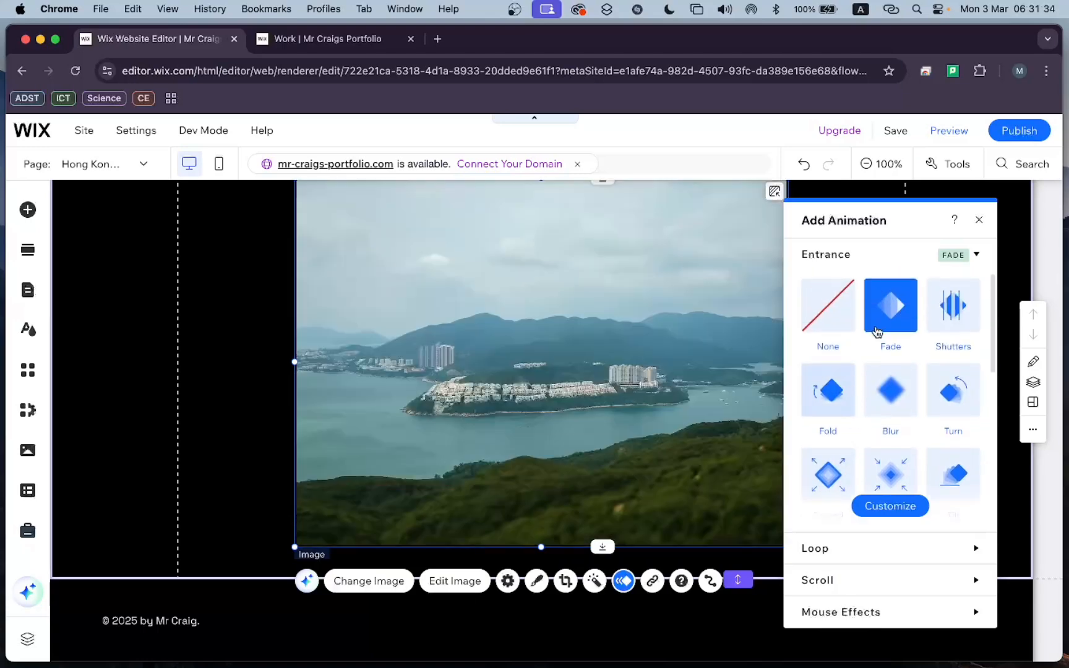
left_click(883, 319)
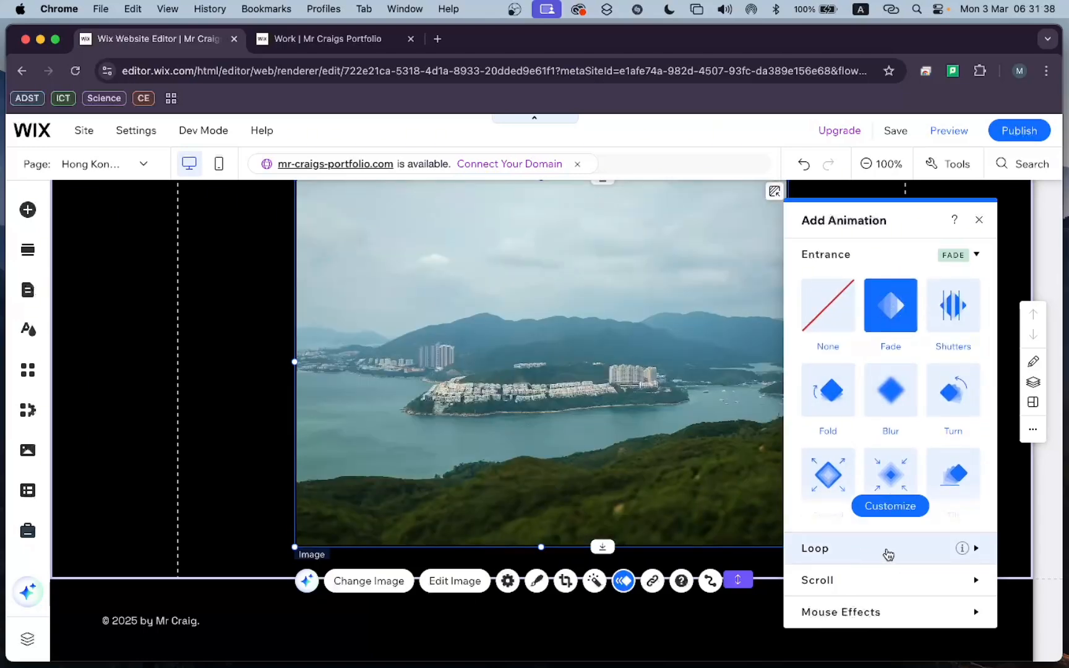
Examine the scroll animations offered for the drone image and close the animation options without adding one.
left_click(887, 584)
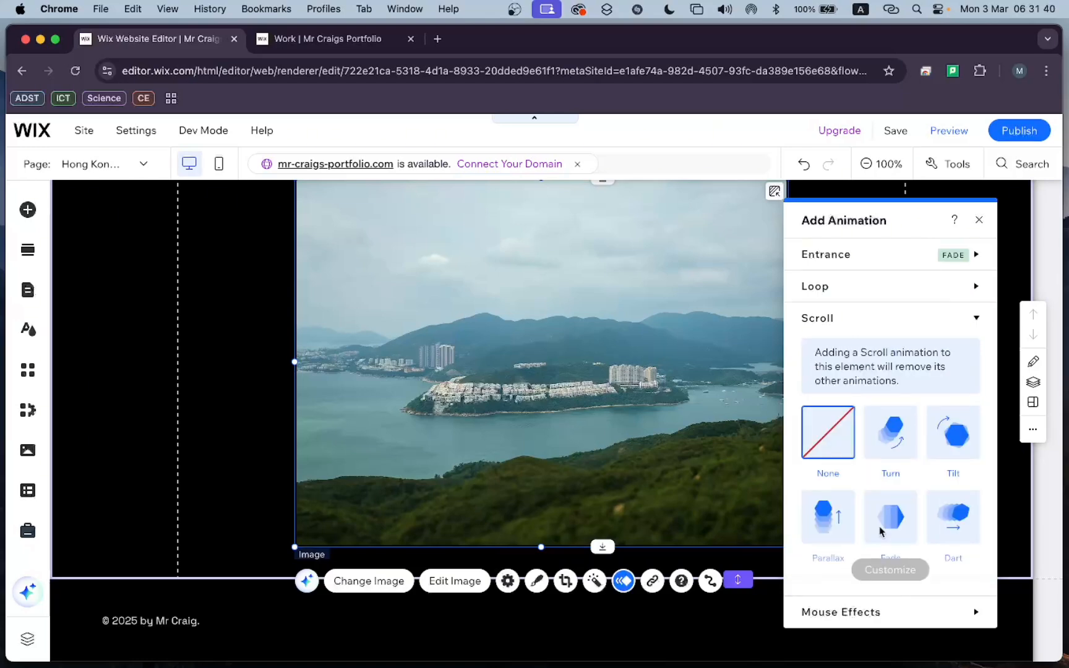
scroll(893, 356, "down", 1)
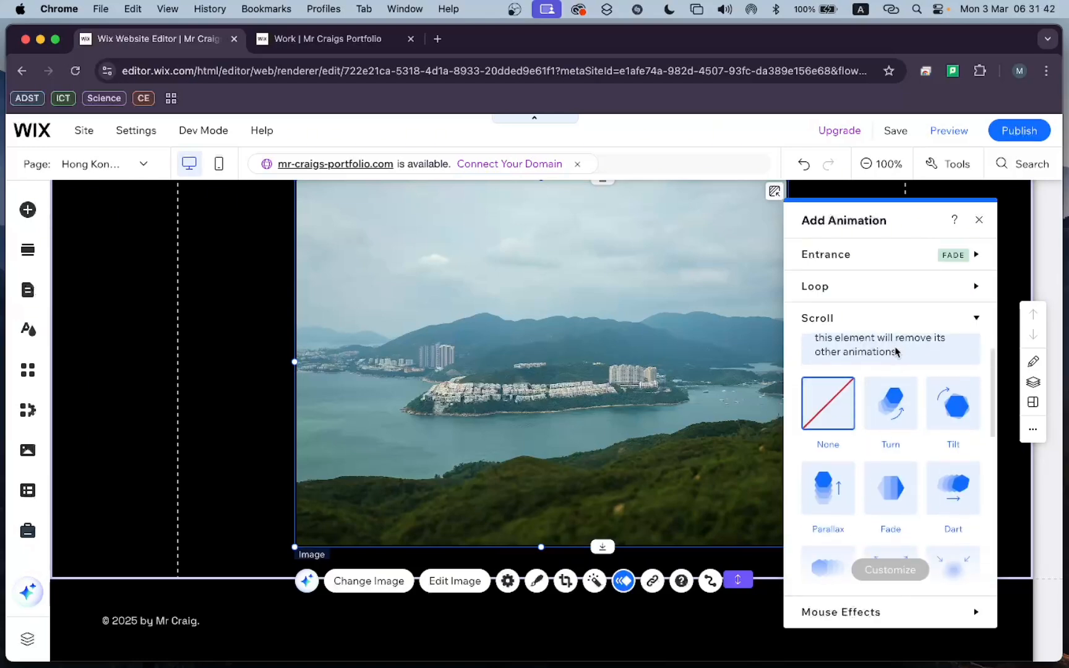
scroll(895, 351, "up", 1)
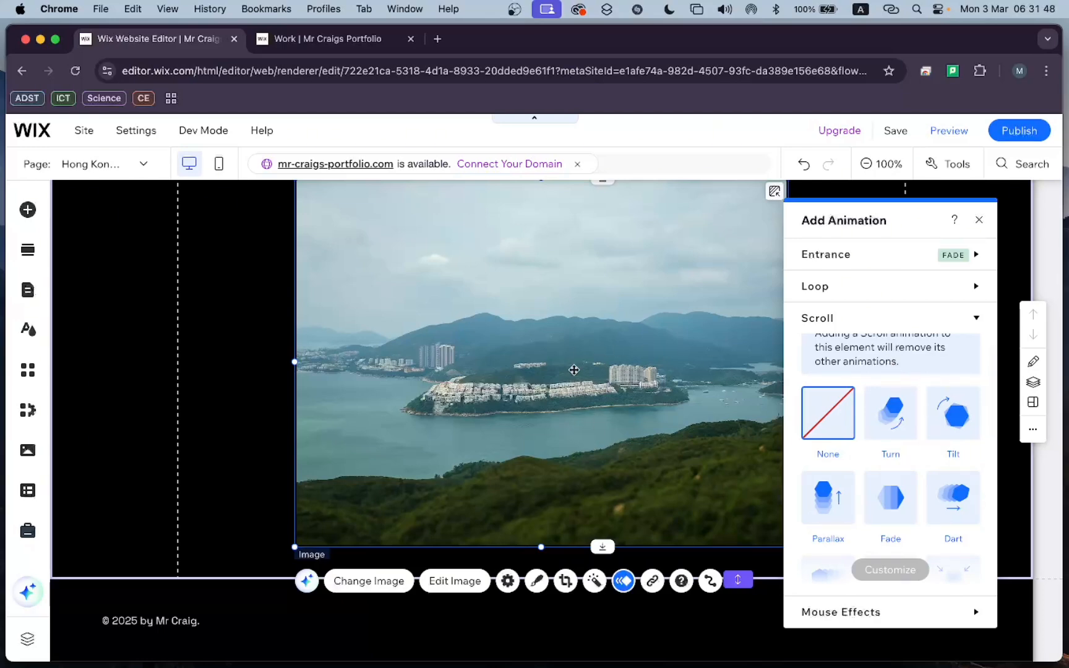
scroll(657, 280, "down", 2)
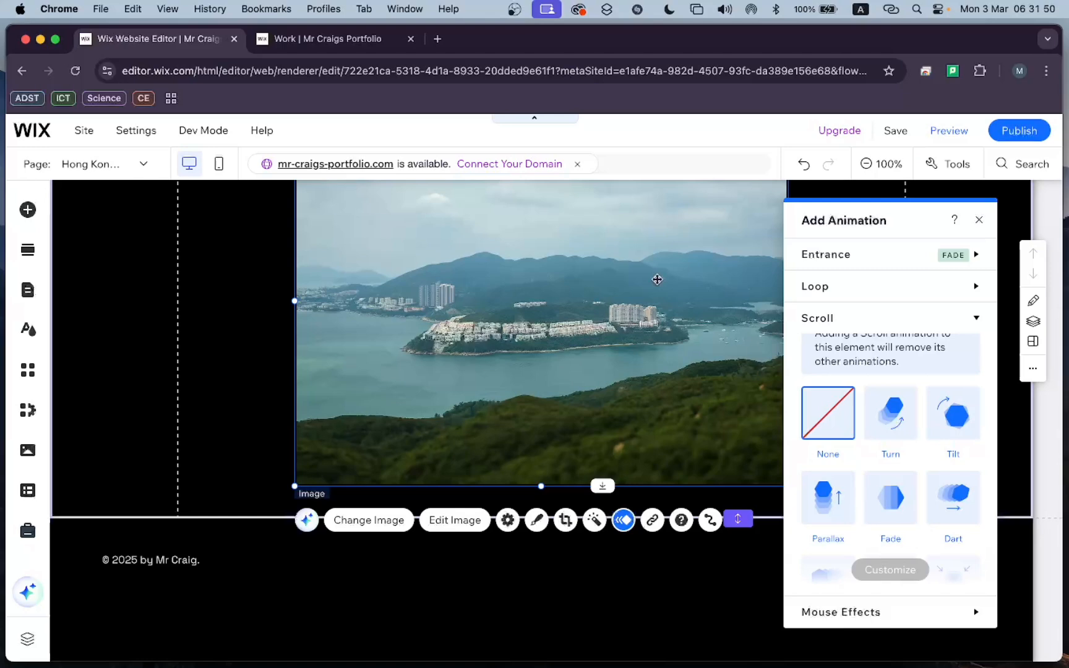
scroll(657, 280, "up", 3)
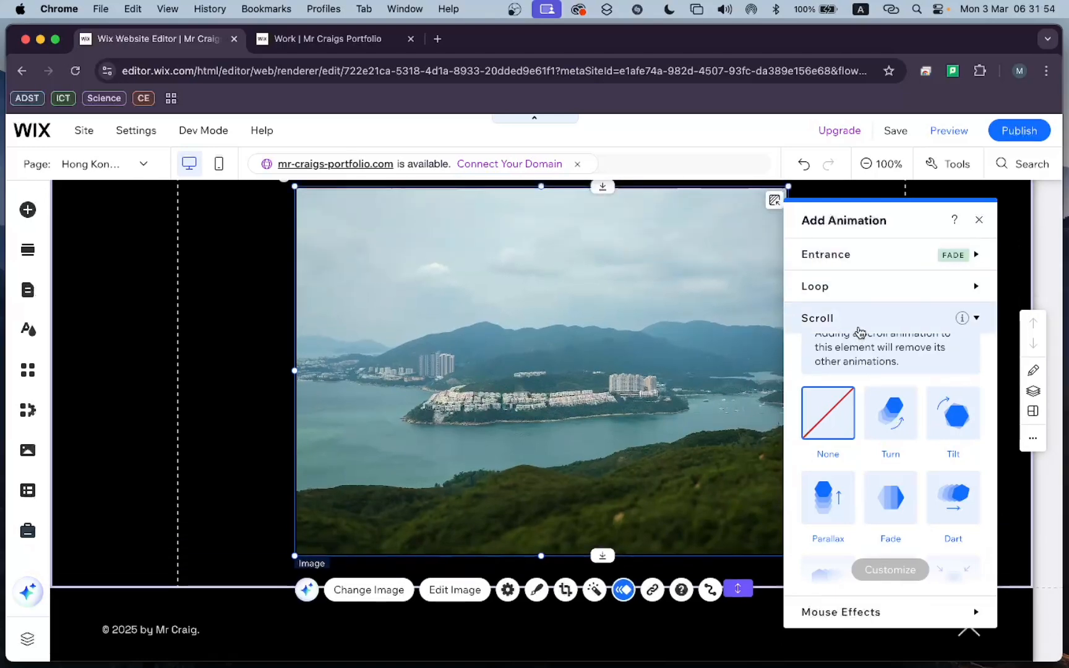
scroll(882, 412, "down", 5)
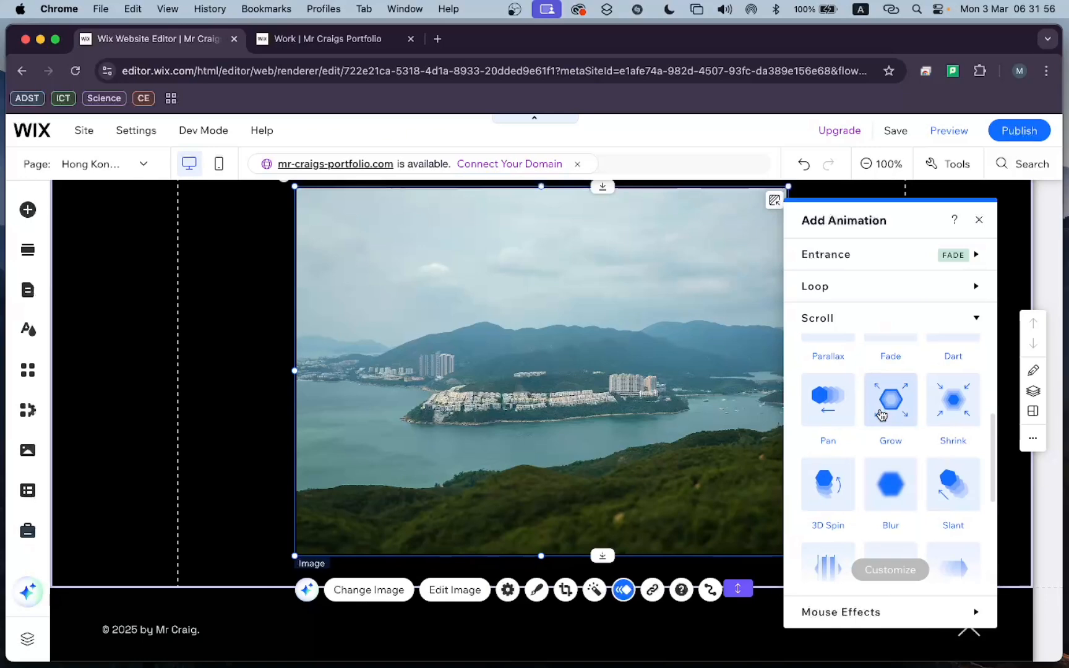
scroll(881, 413, "down", 5)
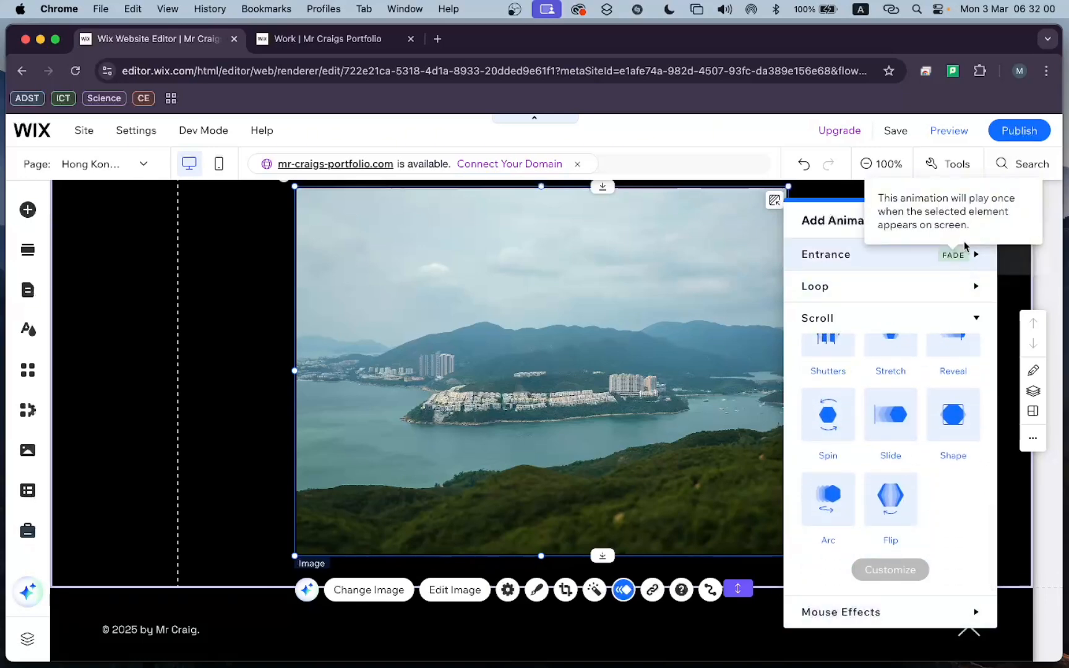
scroll(904, 345, "up", 5)
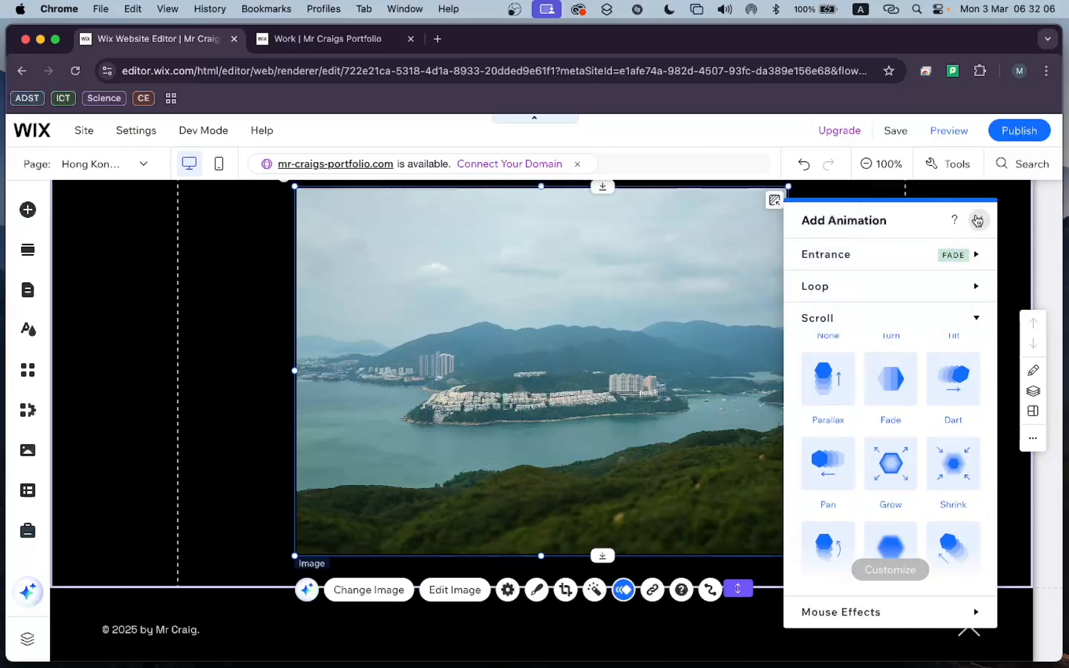
left_click(978, 220)
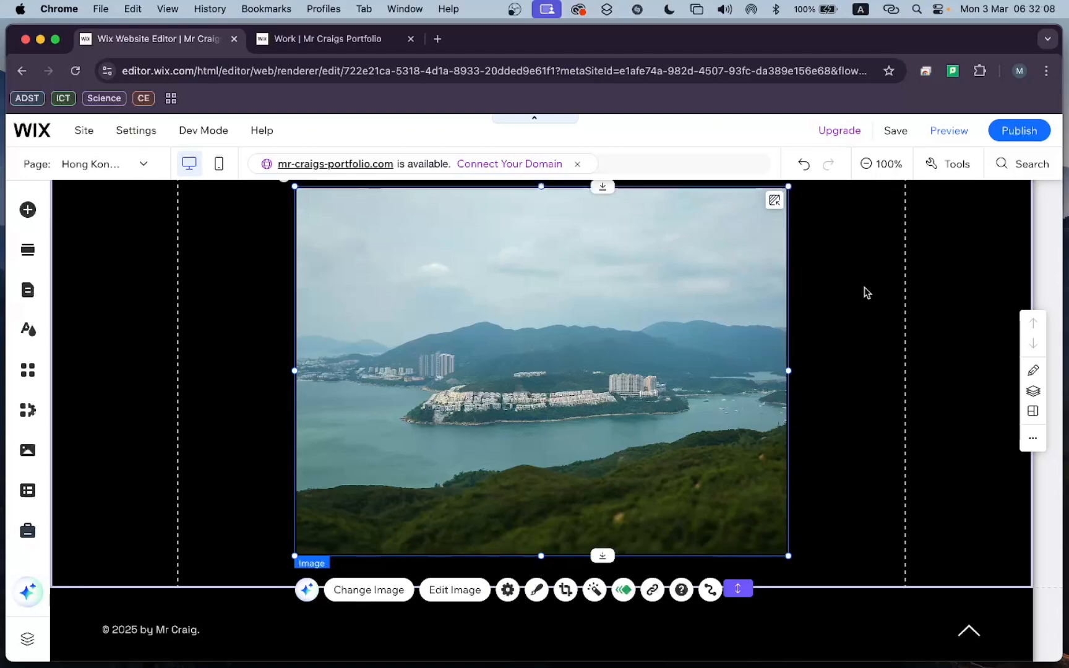
Publish the site with the latest changes and switch to the live portfolio site.
scroll(866, 292, "up", 2)
scroll(866, 292, "down", 1)
scroll(866, 292, "up", 1)
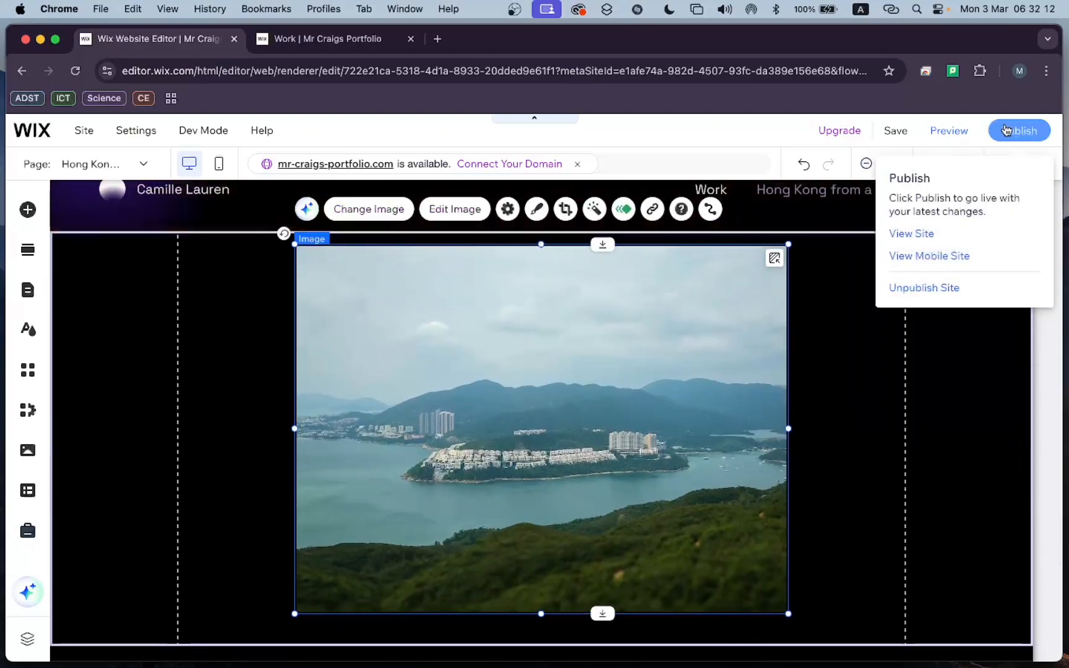
left_click(1005, 129)
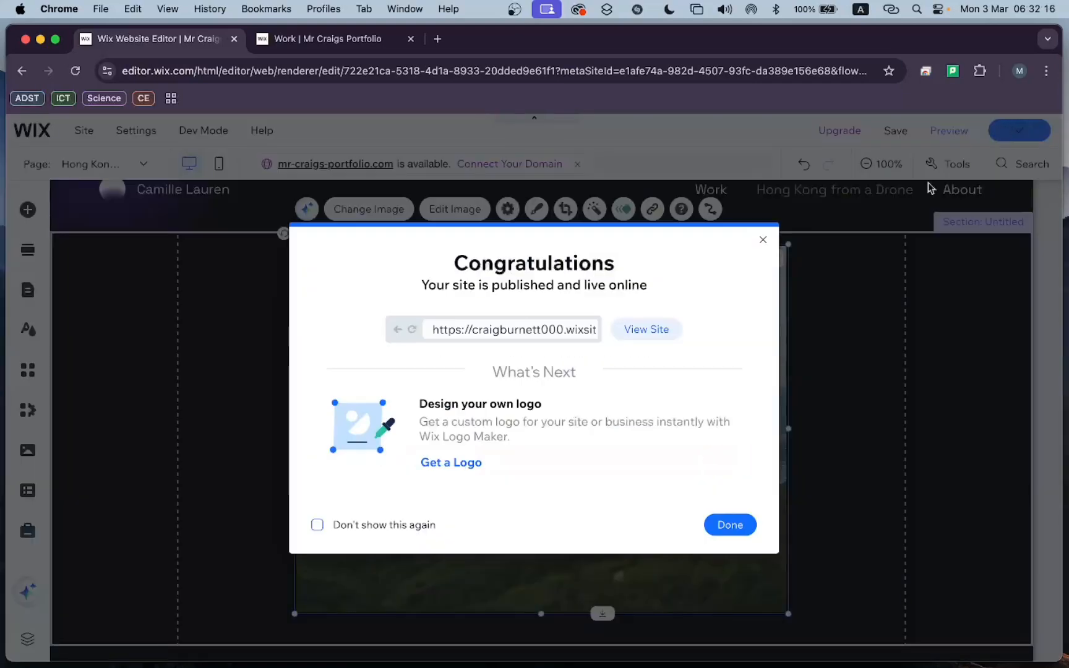
left_click(763, 240)
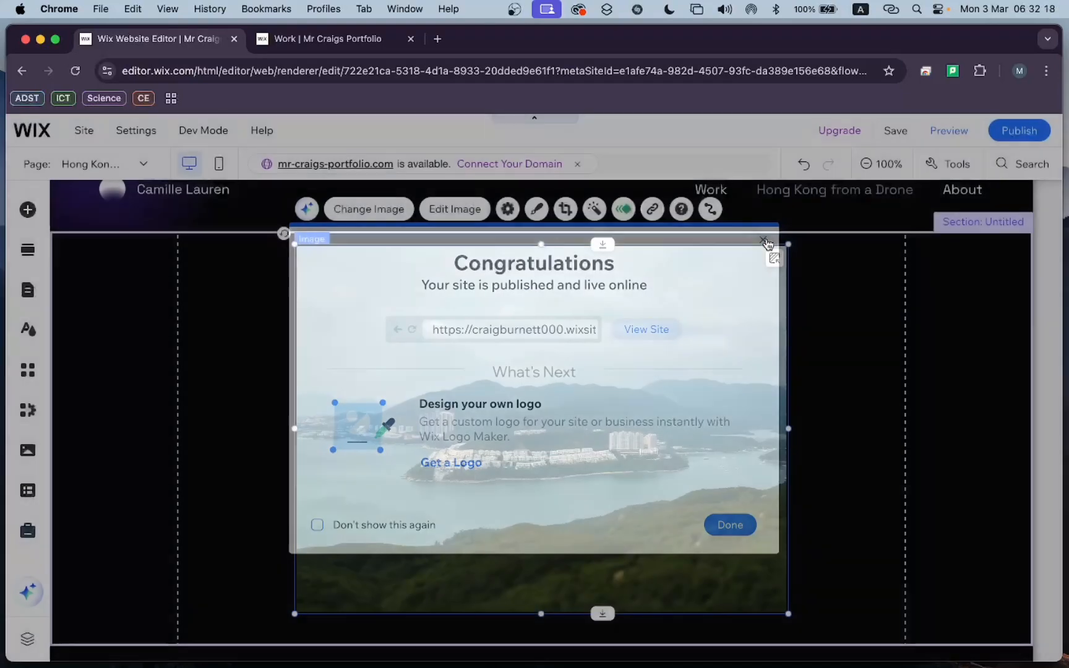
left_click(374, 48)
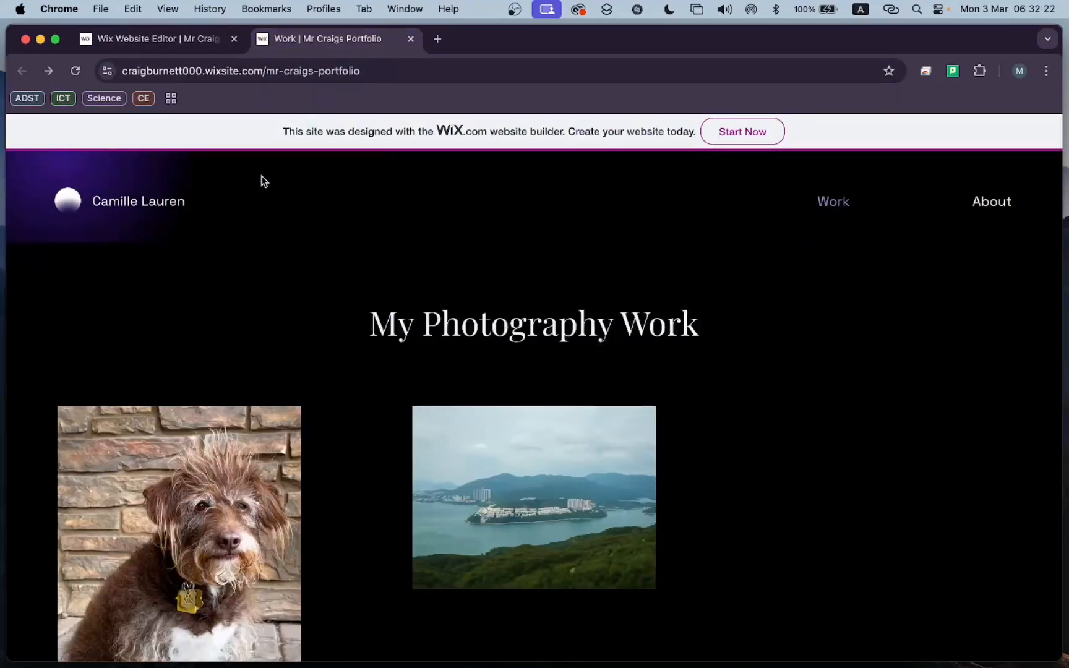
Reload the live portfolio and examine the drone photo's entrance animation on the Hong Kong from a Drone page.
left_click(76, 72)
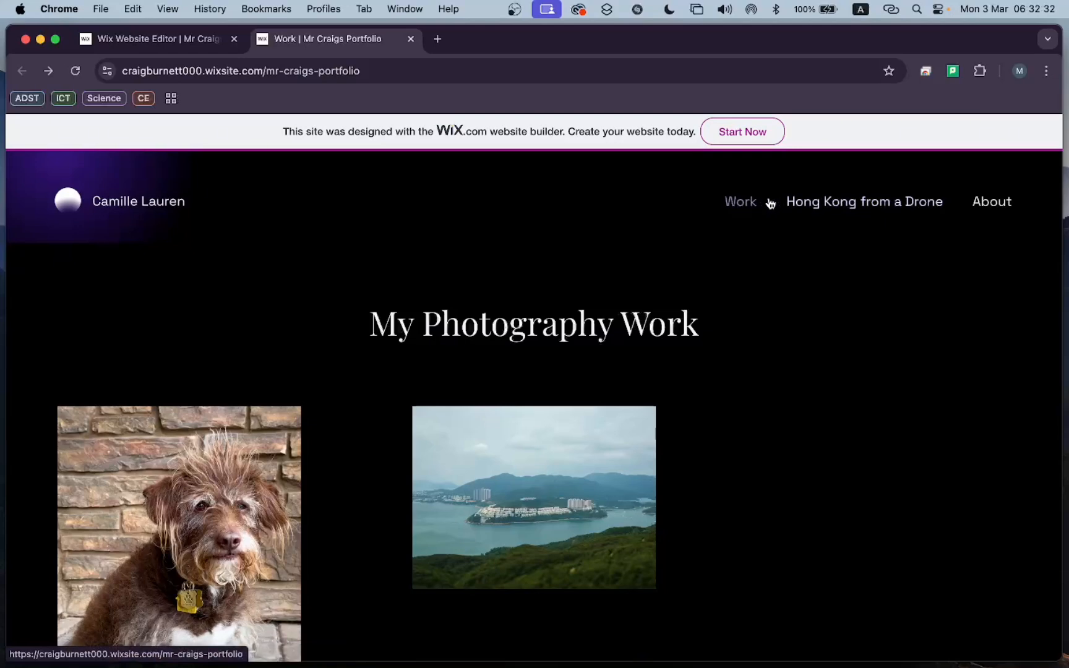
left_click(853, 205)
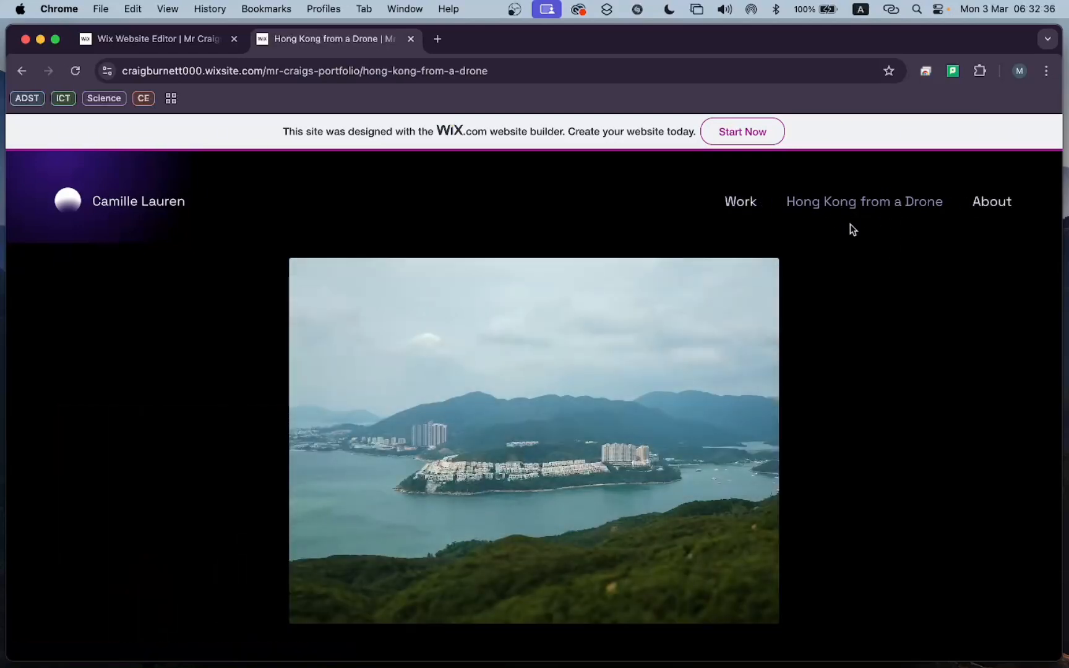
scroll(754, 400, "down", 3)
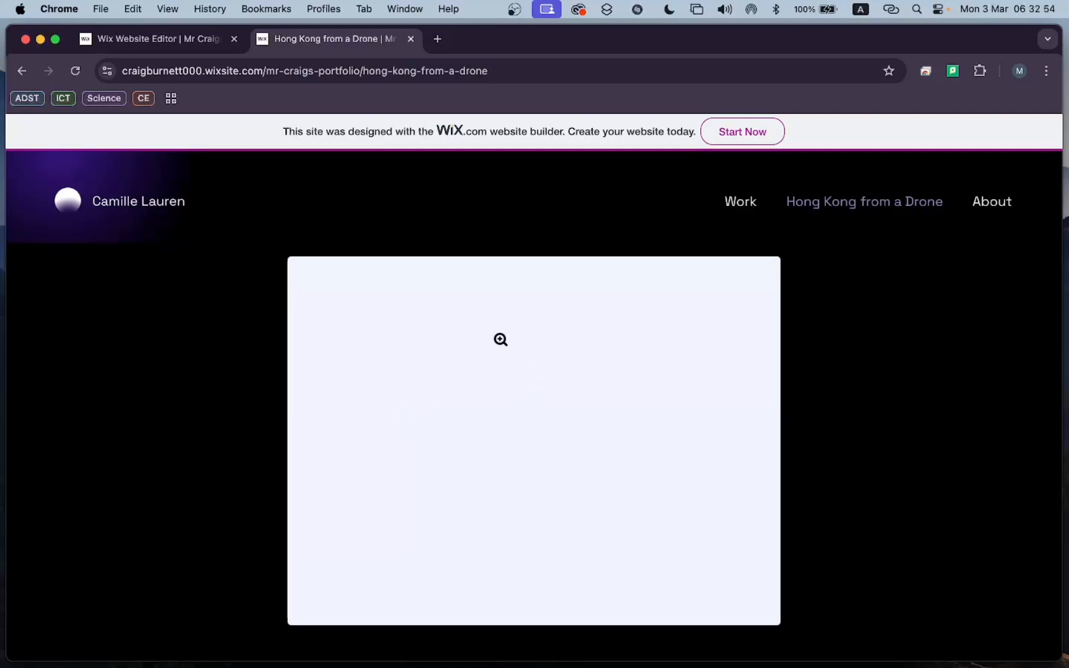
Switch back to the Wix editor and set the drone image to open in a pop-up when clicked.
left_click(193, 40)
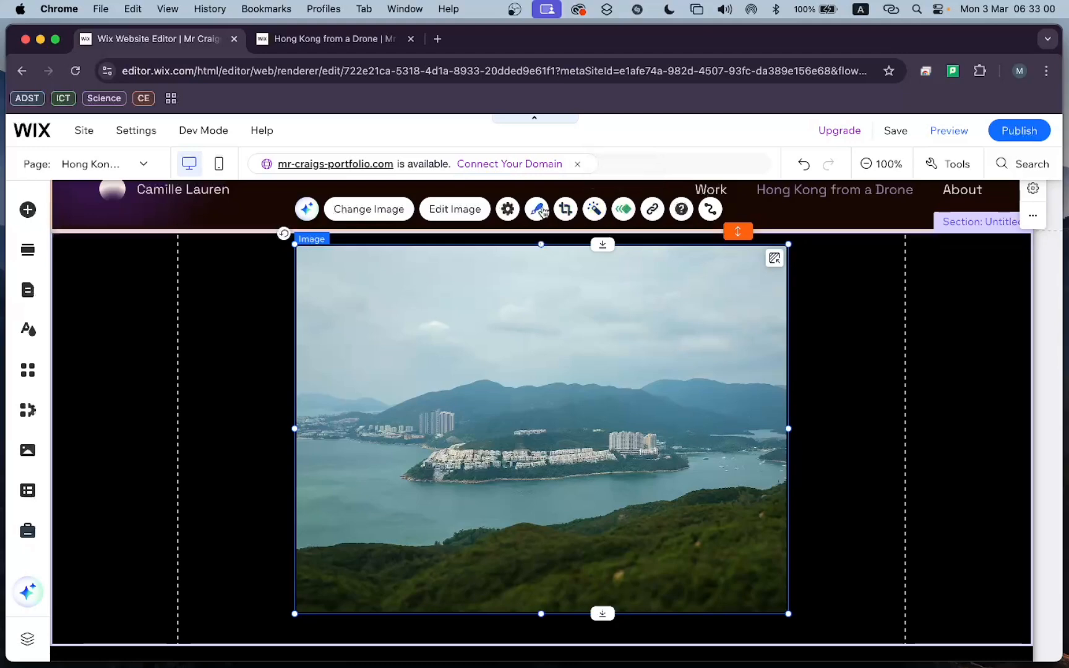
left_click(538, 210)
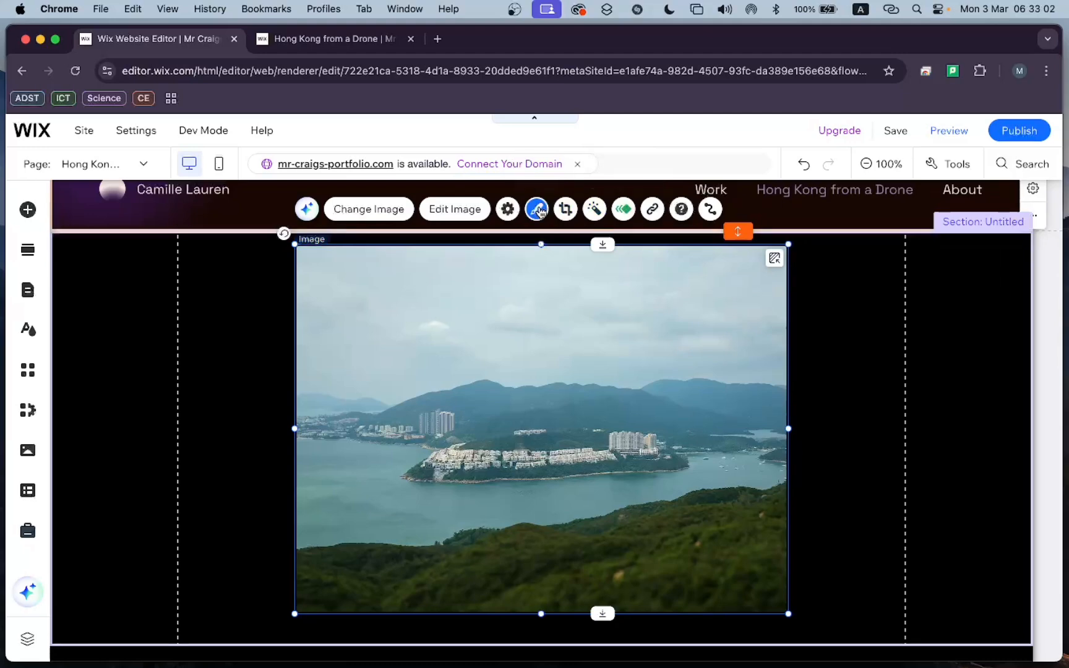
left_click(506, 213)
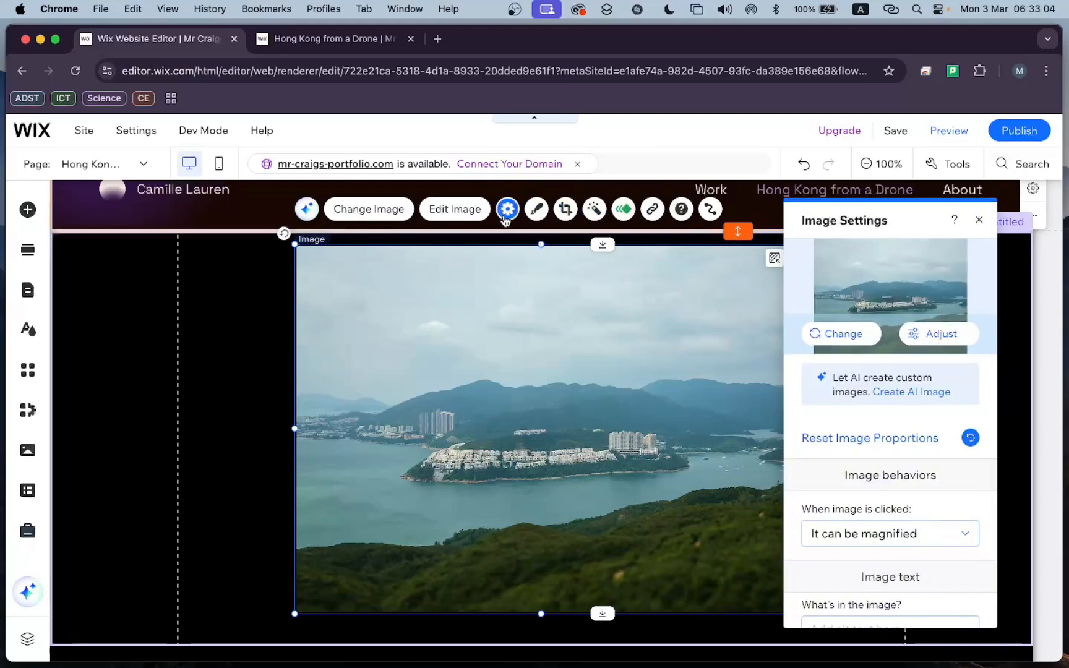
scroll(893, 436, "down", 3)
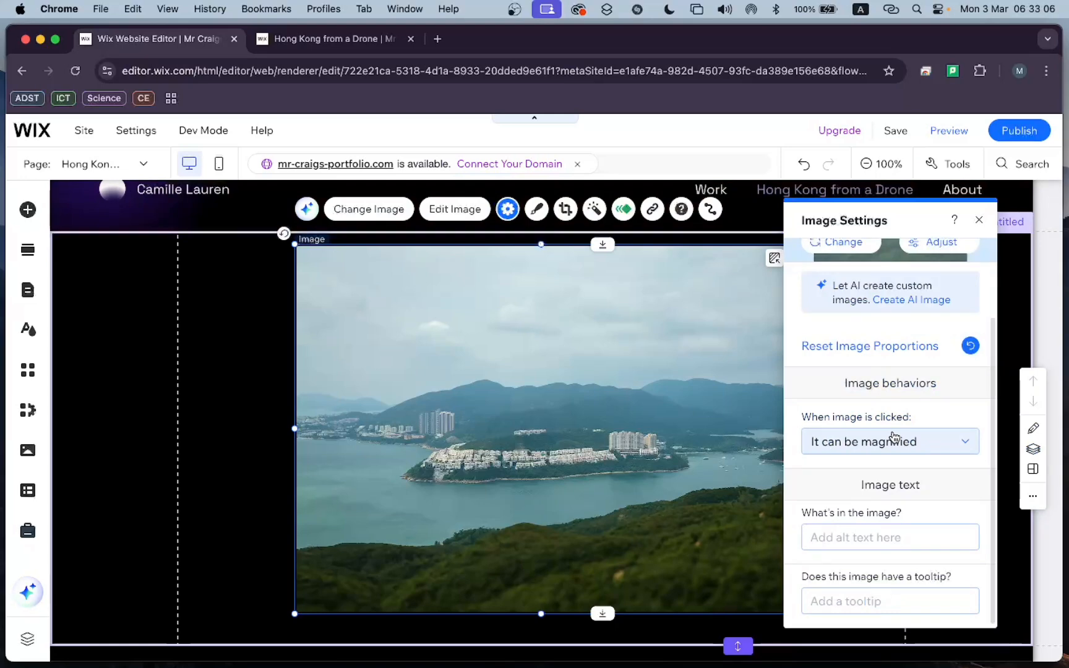
left_click(915, 450)
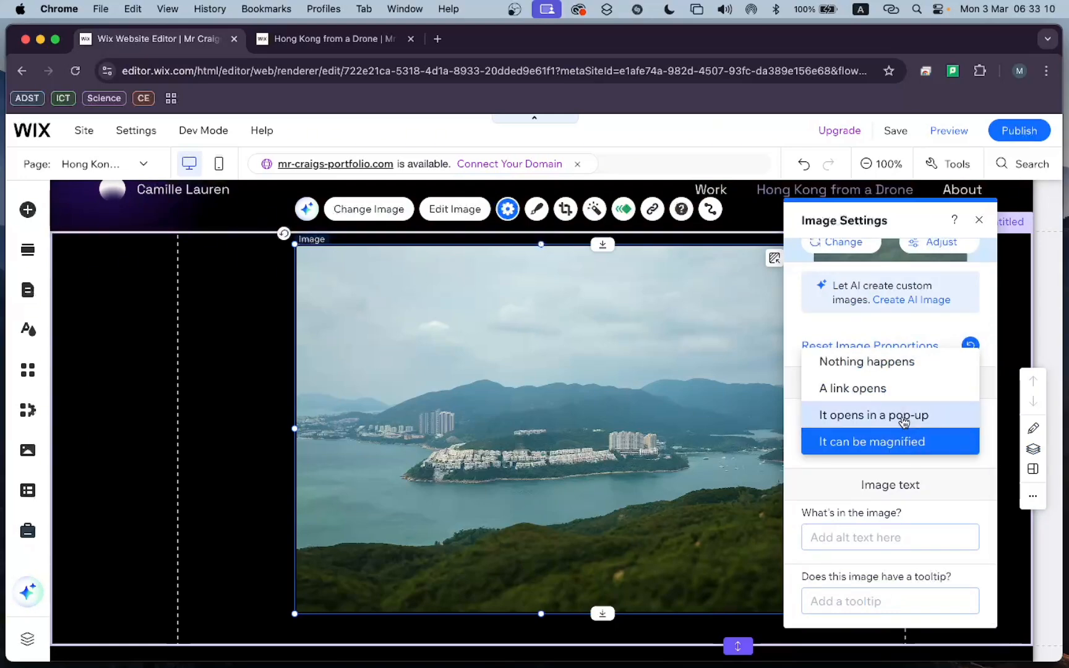
left_click(904, 422)
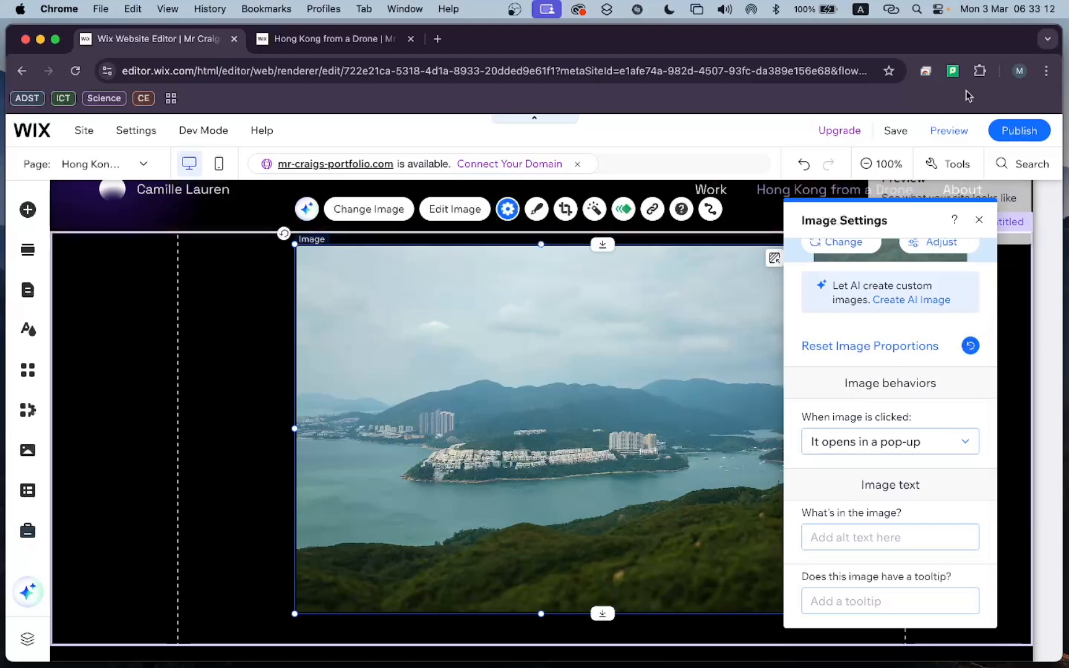
Publish the site and test the drone image's pop-up on the reloaded live page.
left_click(1019, 130)
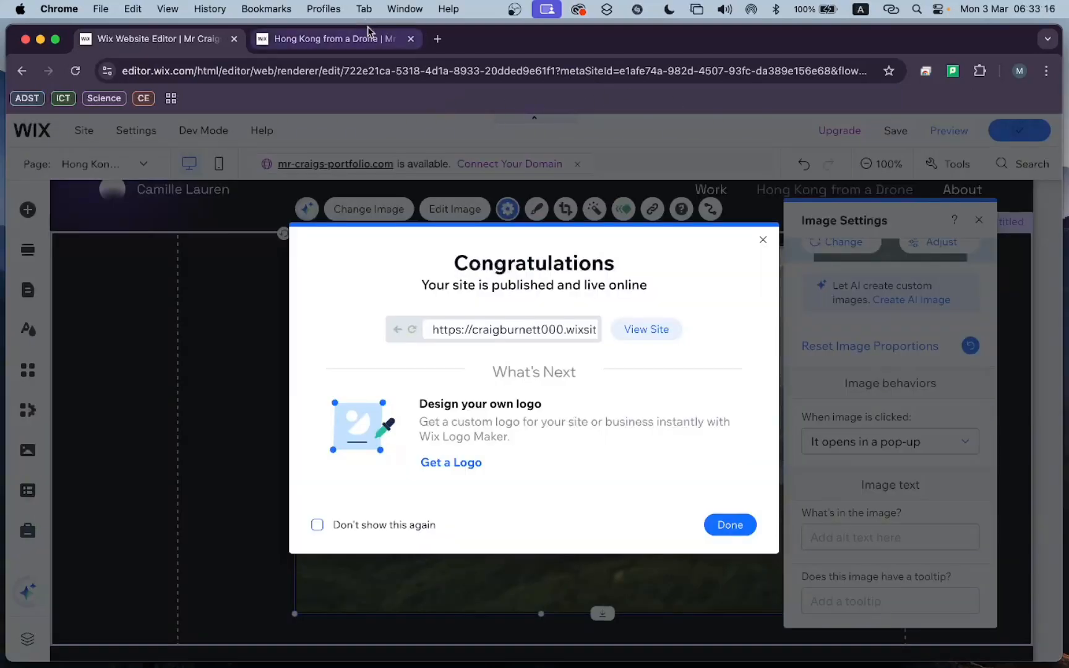
left_click(346, 40)
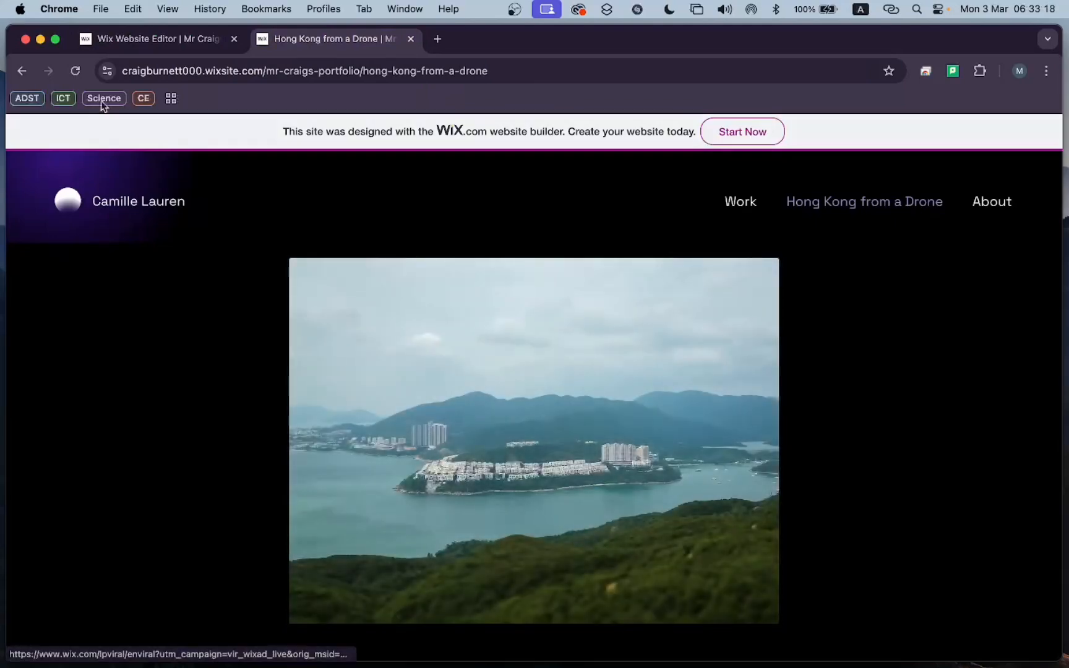
left_click(75, 70)
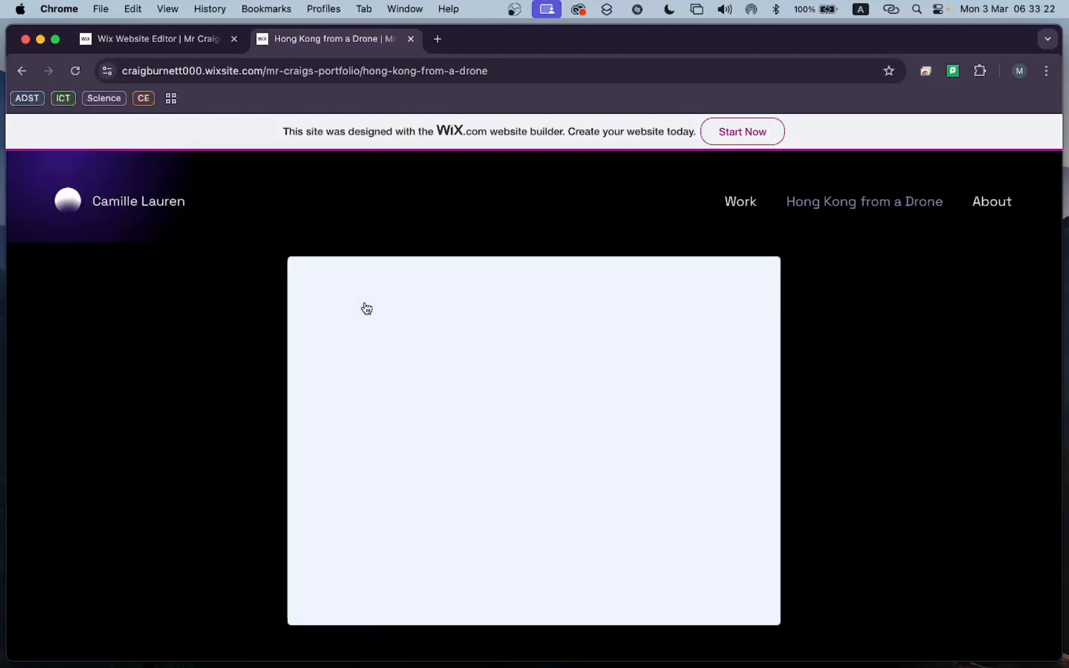
left_click(367, 309)
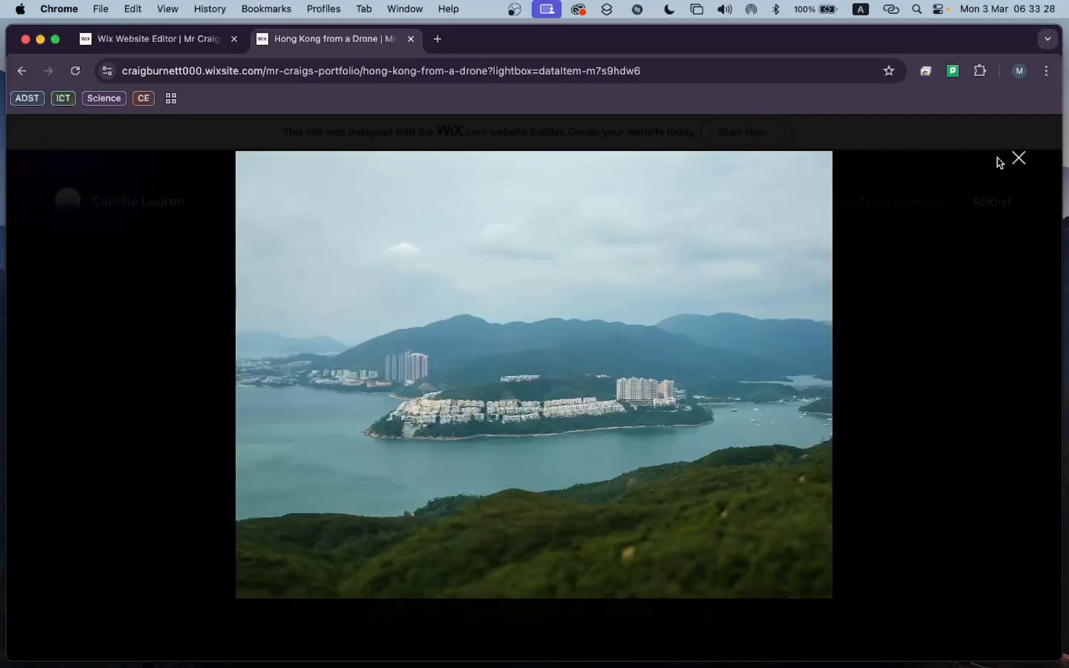
left_click(1018, 159)
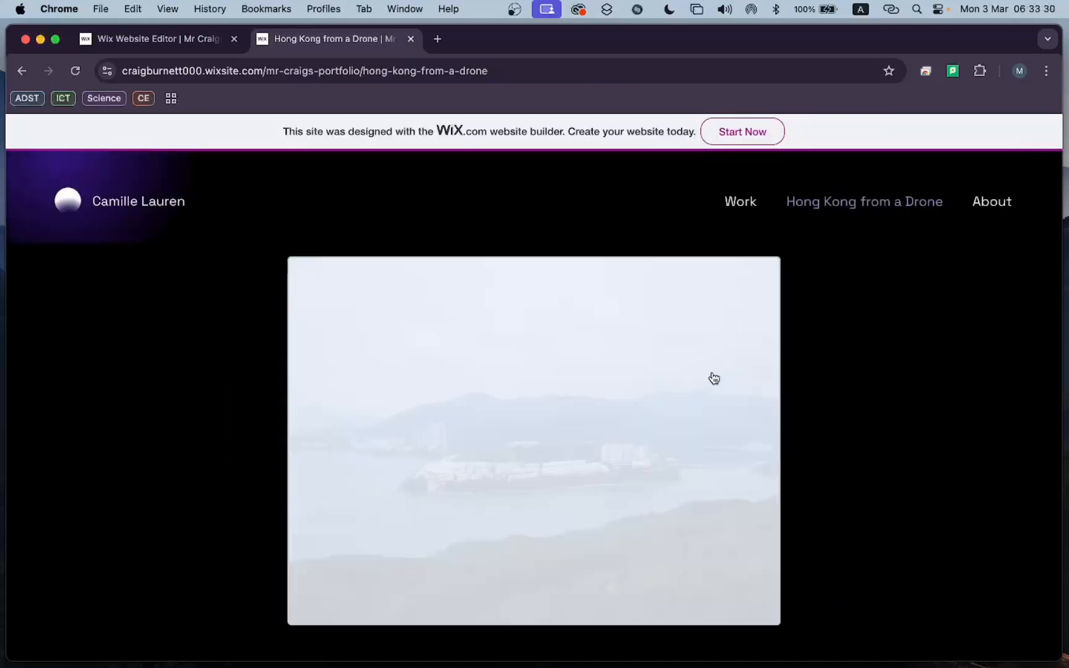
Return to the editor, close the open dialogs and shorten the image section so it ends just below the drone photo.
left_click(197, 42)
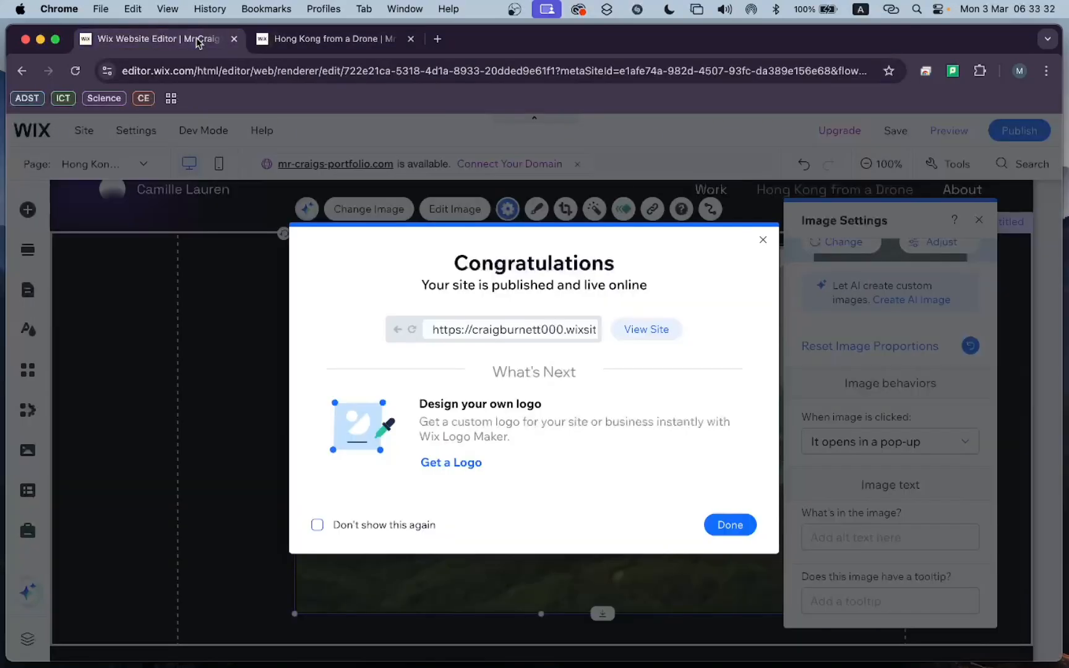
left_click(761, 243)
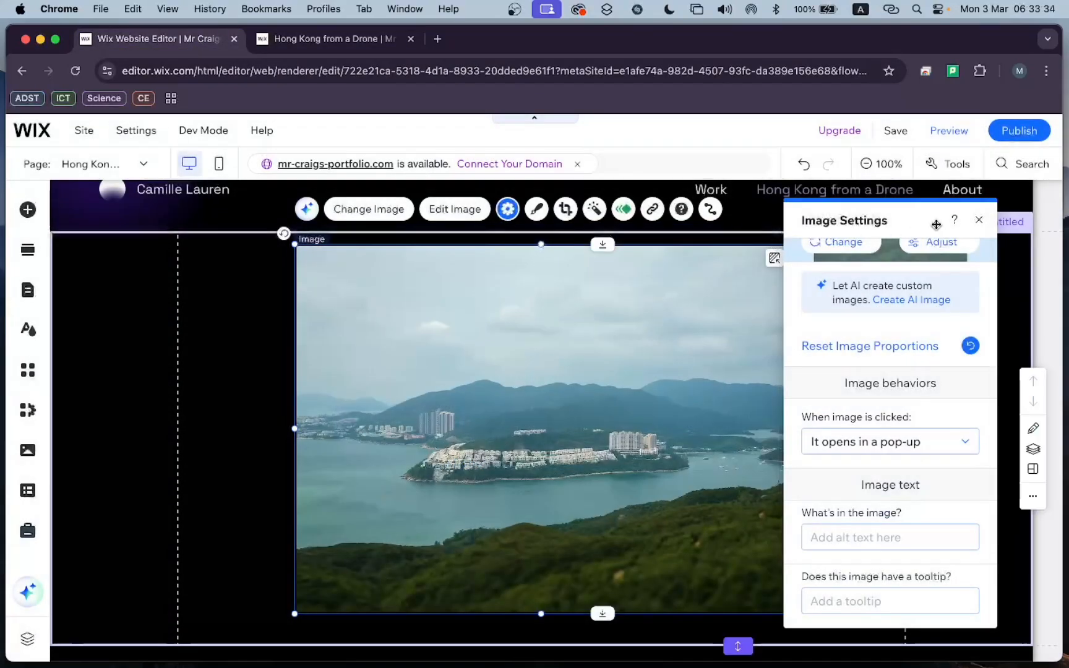
left_click(978, 232)
scroll(775, 365, "down", 2)
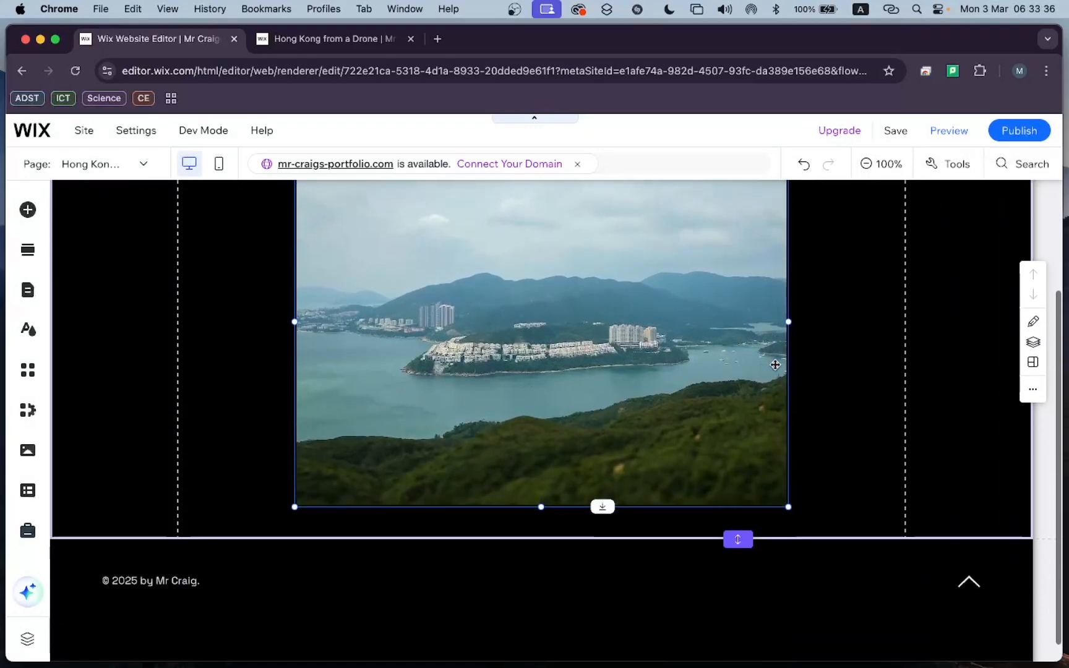
scroll(613, 430, "down", 2)
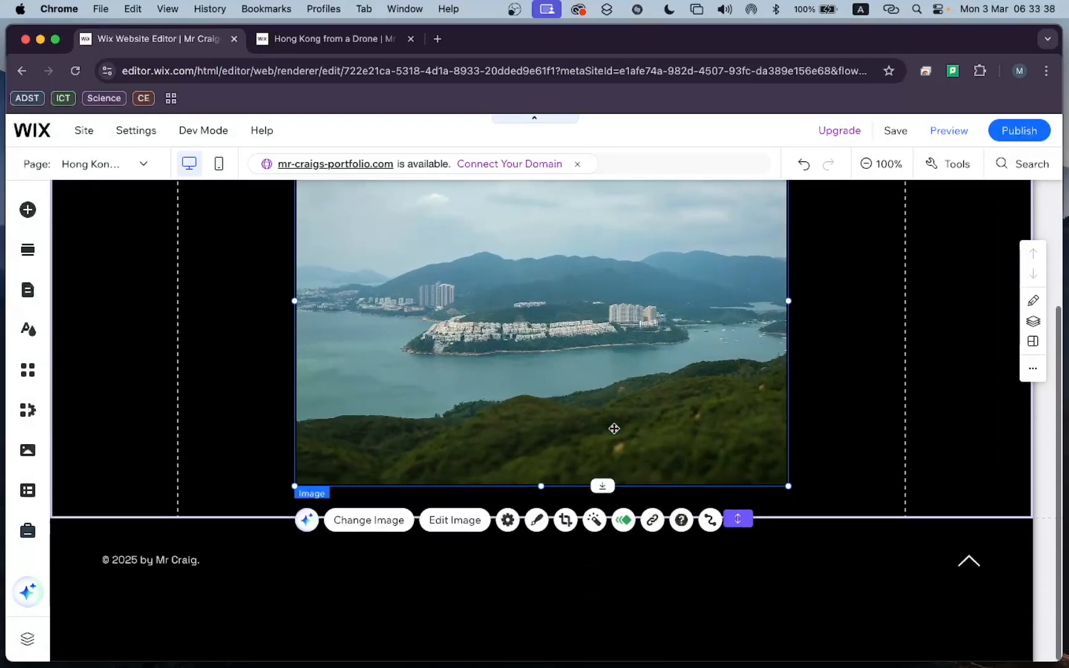
left_click(829, 436)
left_click(845, 488)
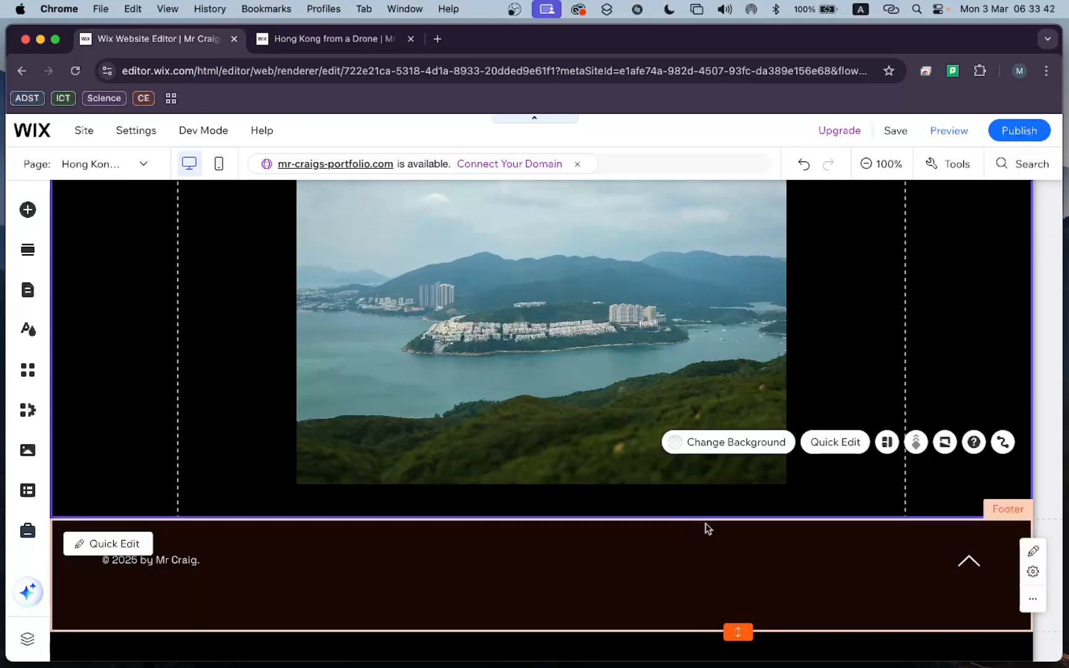
mouse_move(747, 519)
left_mouse_down()
mouse_move(747, 607)
mouse_move(745, 495)
left_mouse_up()
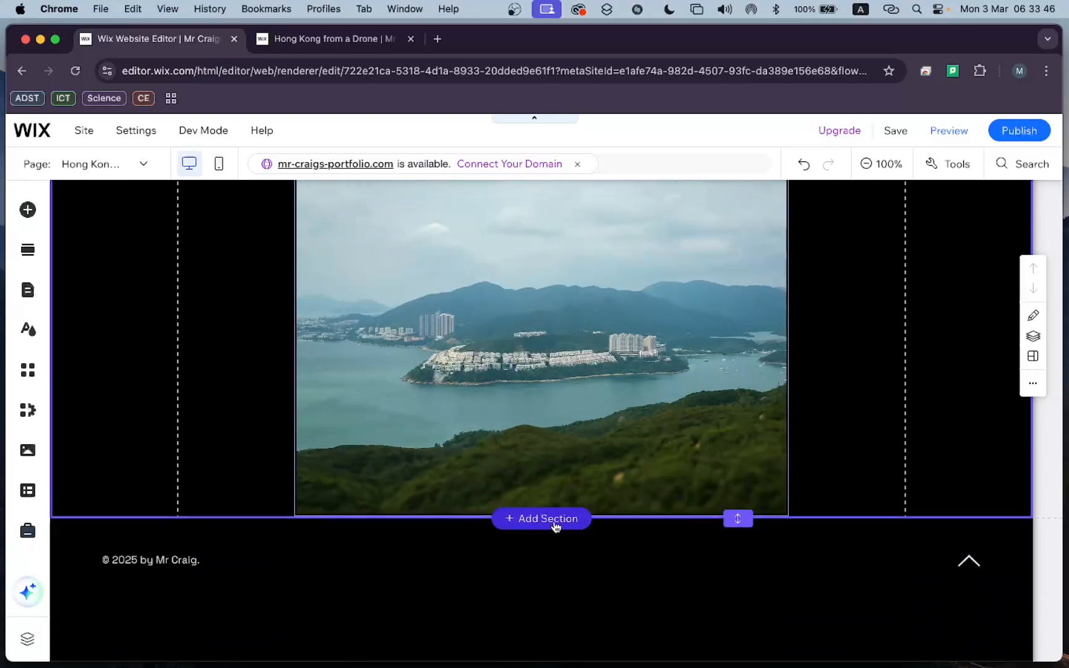
Add a blank section beneath the drone photo's section and select it.
left_click(556, 523)
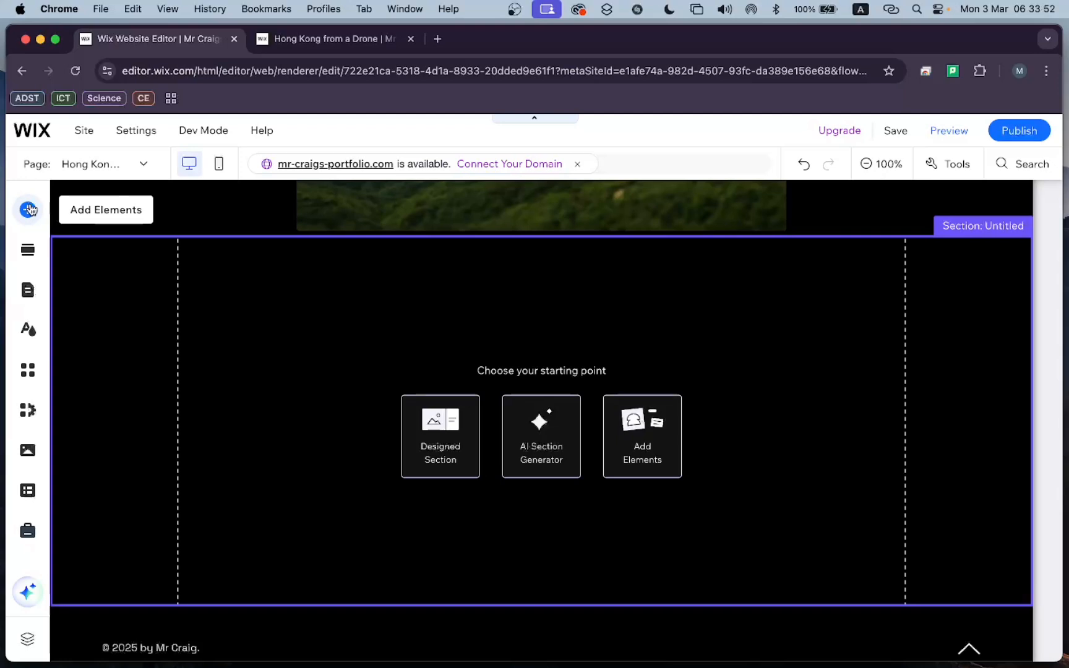
scroll(258, 353, "up", 5)
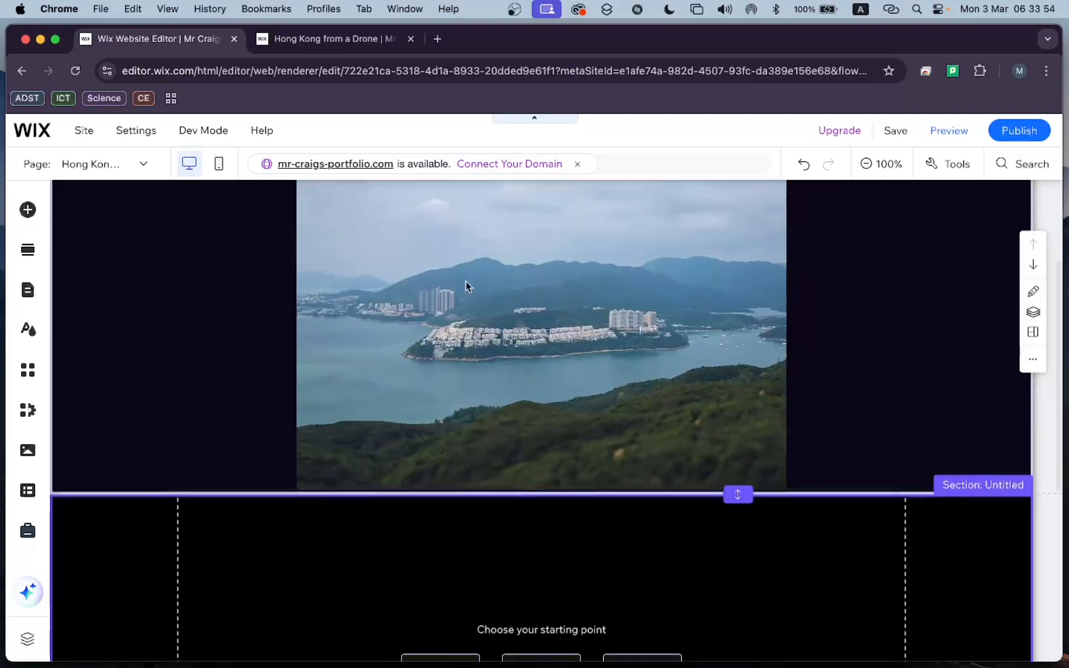
scroll(485, 365, "down", 3)
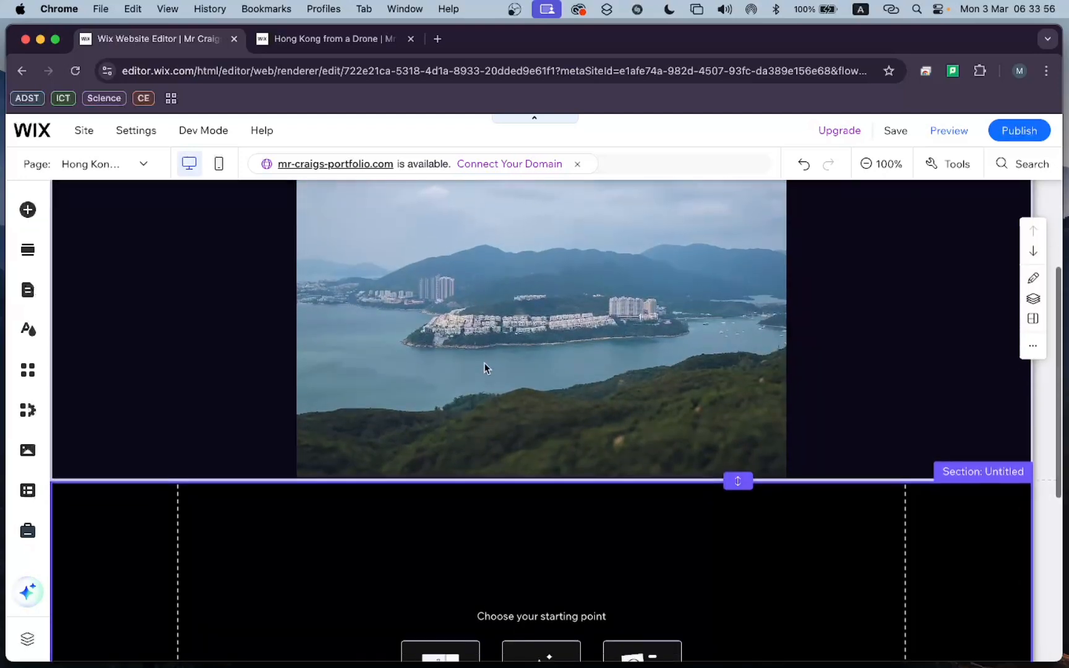
scroll(485, 367, "up", 3)
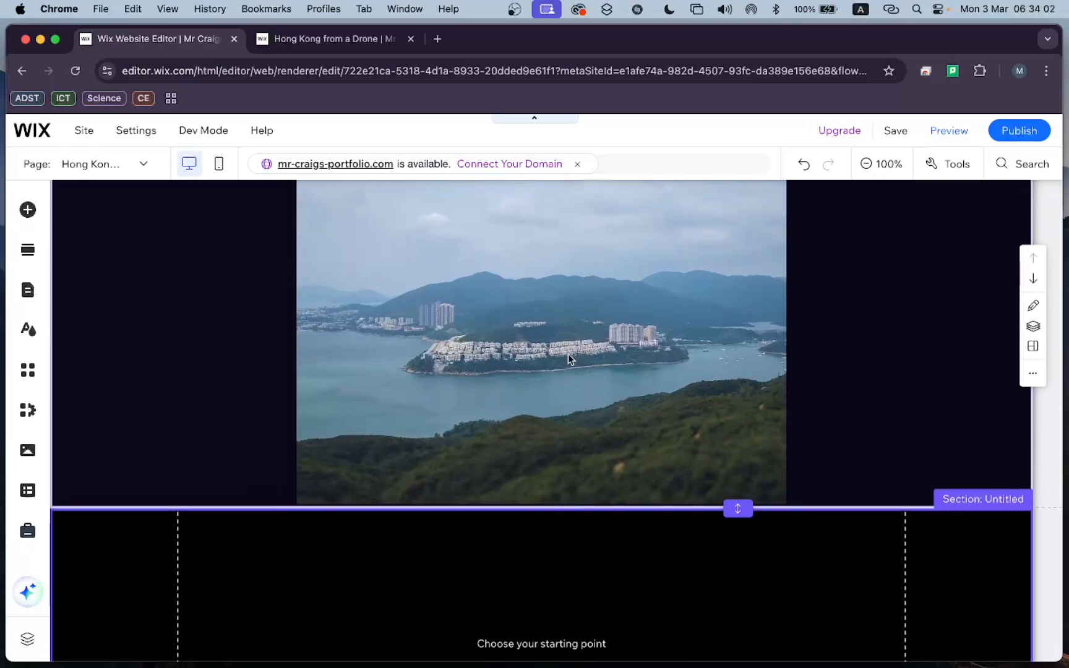
scroll(707, 358, "down", 6)
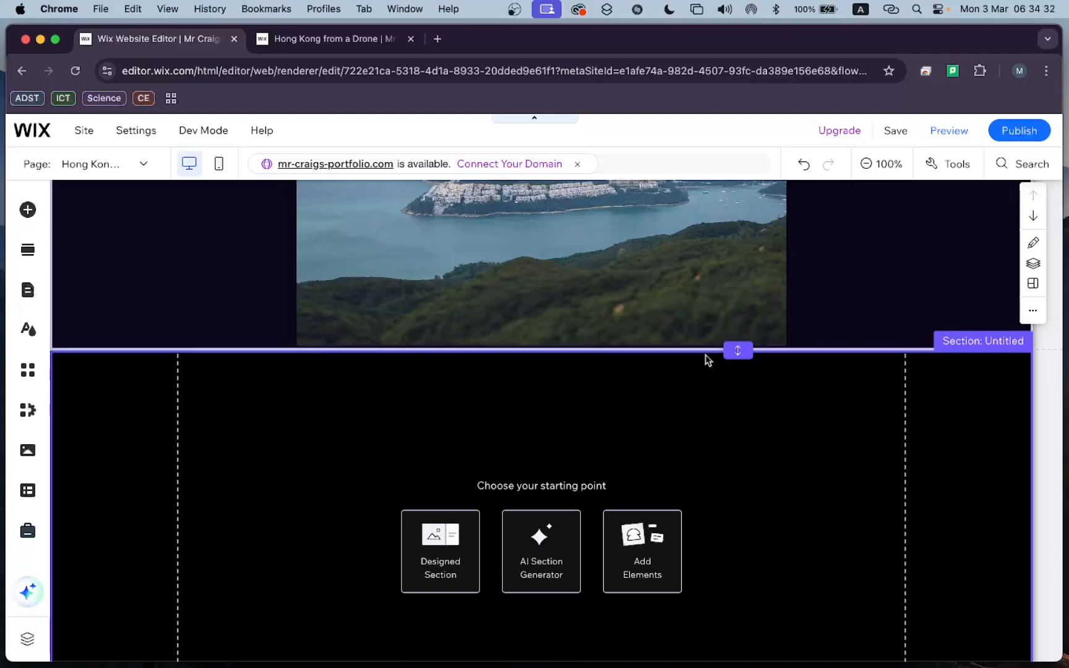
left_click(706, 360)
scroll(616, 455, "down", 2)
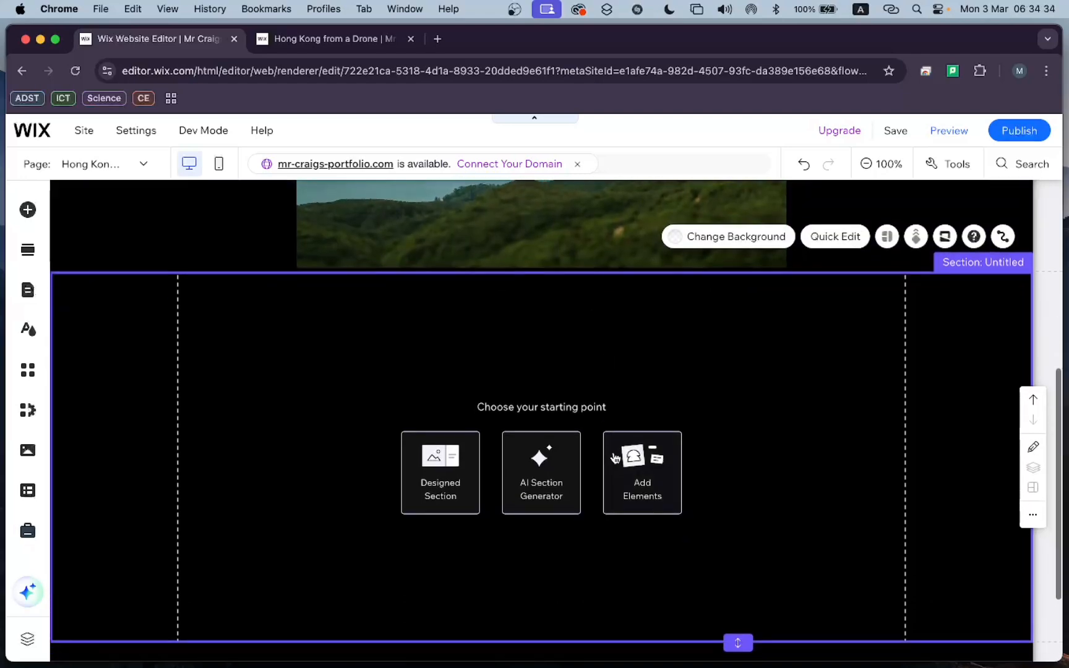
Add a Heading 2 text element to the new section reading "Hong Kong from a Drone".
left_click(27, 209)
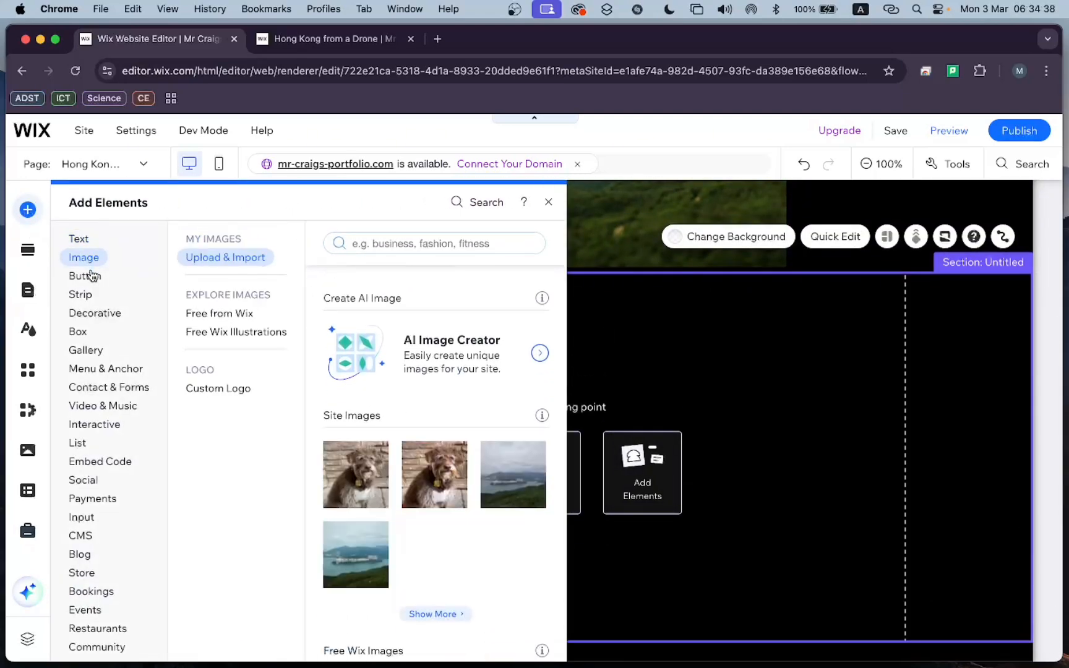
mouse_move(91, 275)
mouse_move(83, 245)
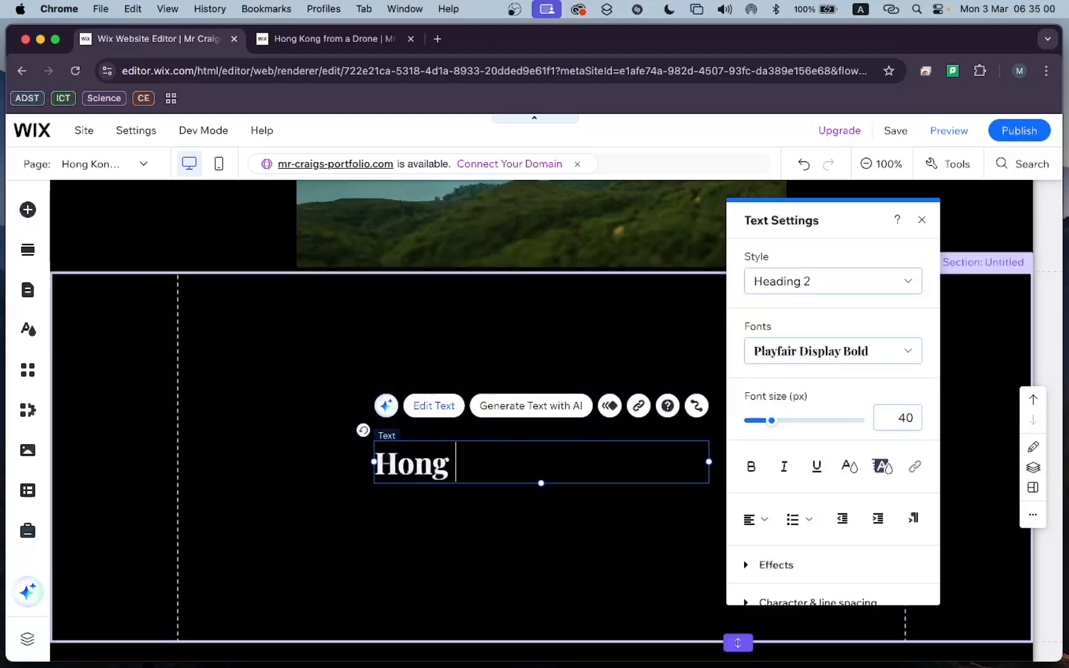
type("Kong from a Drone")
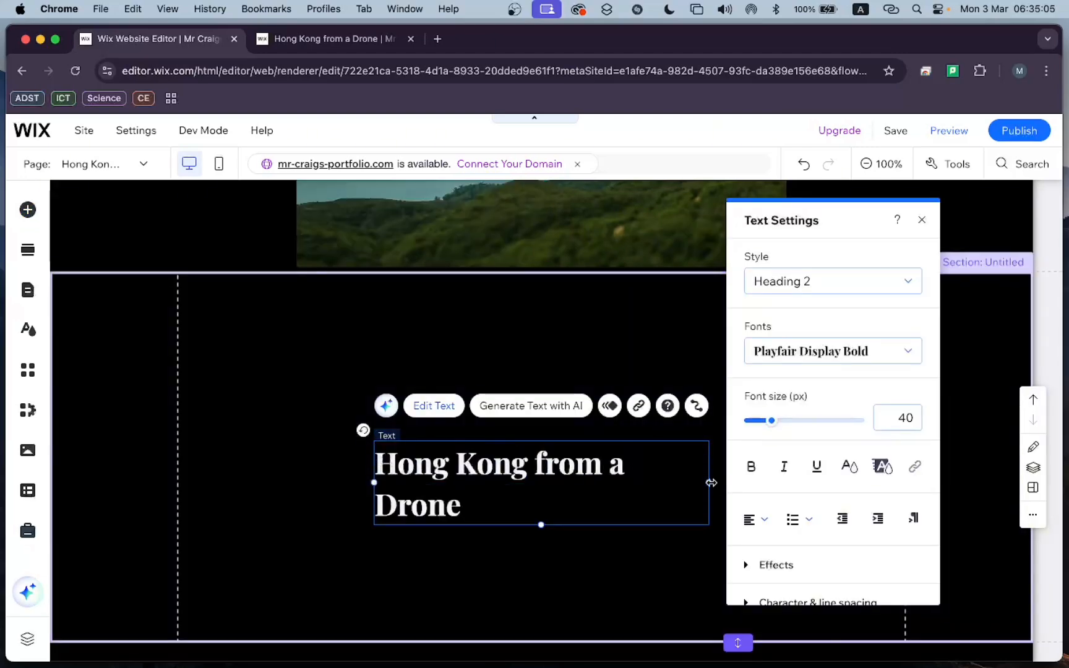
Widen the title's text box to fit on one line and move it to the top centre of the section.
left_click_drag(708, 482, 735, 462)
left_click_drag(479, 463, 466, 309)
left_click(660, 417)
scroll(659, 417, "up", 5)
scroll(659, 416, "down", 5)
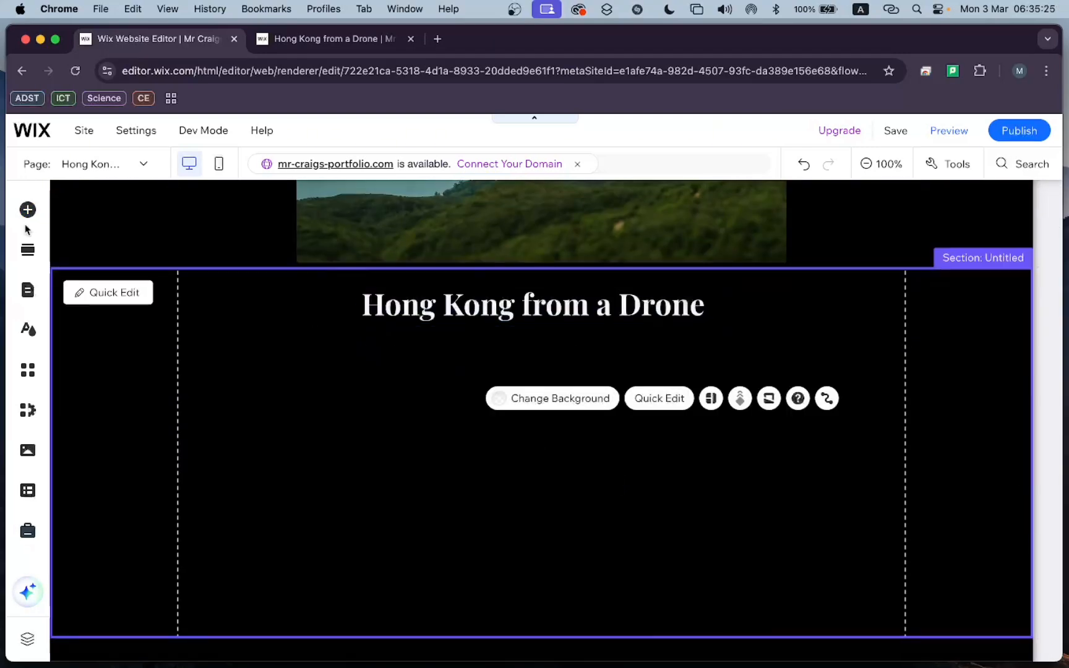
Add a Heading 5 text element and place it under the title, aligned with the title's left edge.
left_click(27, 210)
left_click(211, 278)
left_click(216, 238)
scroll(358, 437, "down", 1)
left_click_drag(358, 437, 437, 363)
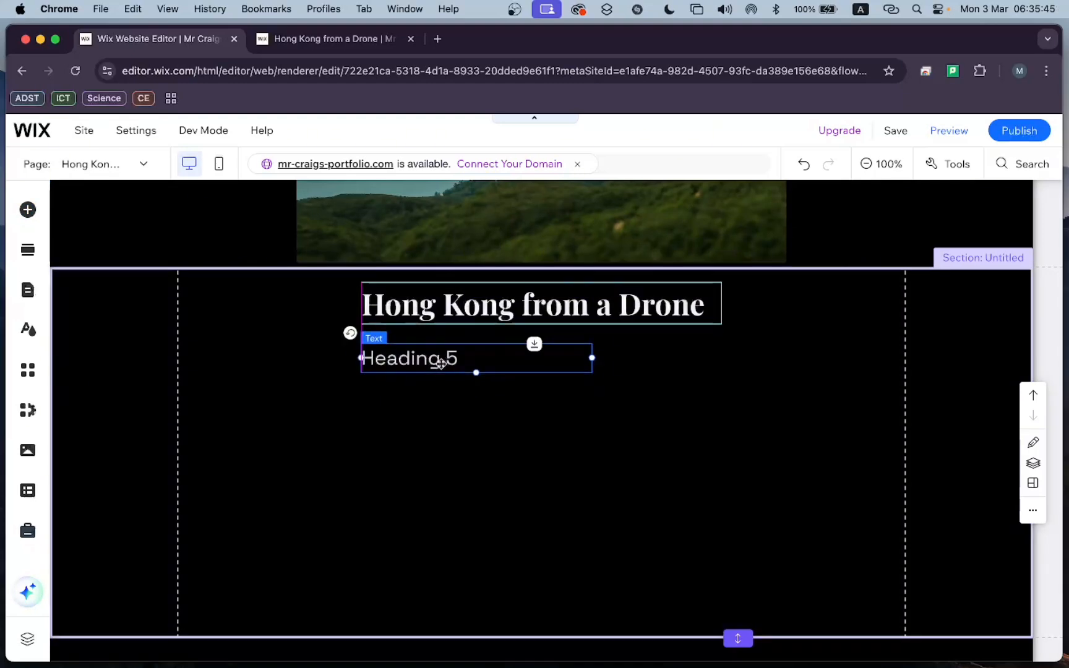
Change the new text's style to Paragraph 3 and its wording to "Hong Kong Island".
double_click(455, 358)
left_click(235, 281)
left_click(270, 527)
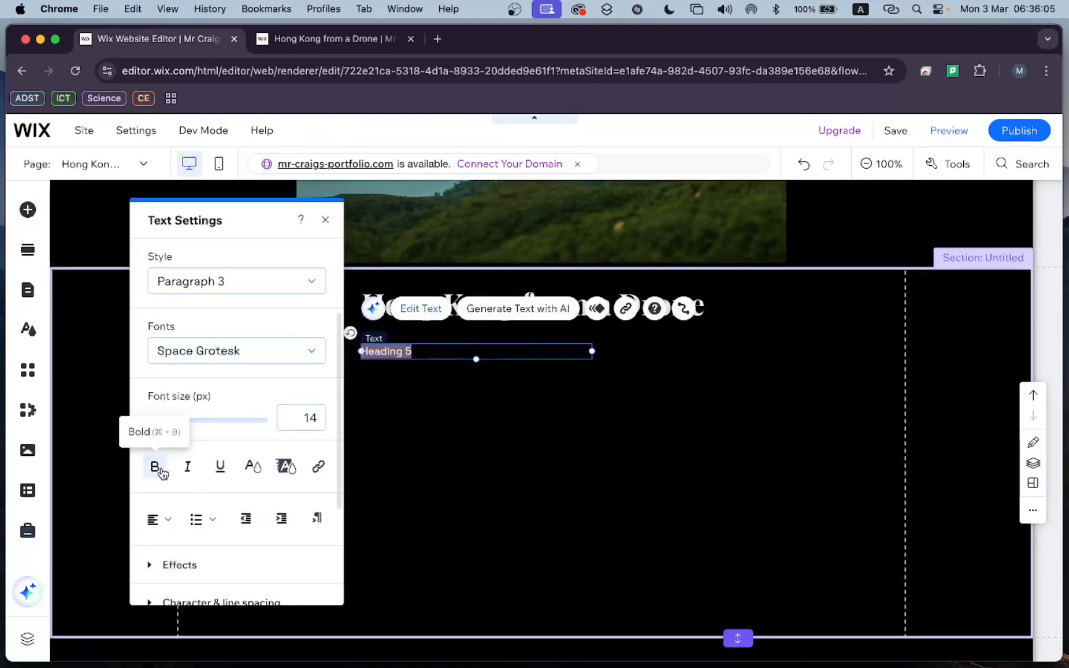
type("Hong Kong Island")
left_click(409, 396)
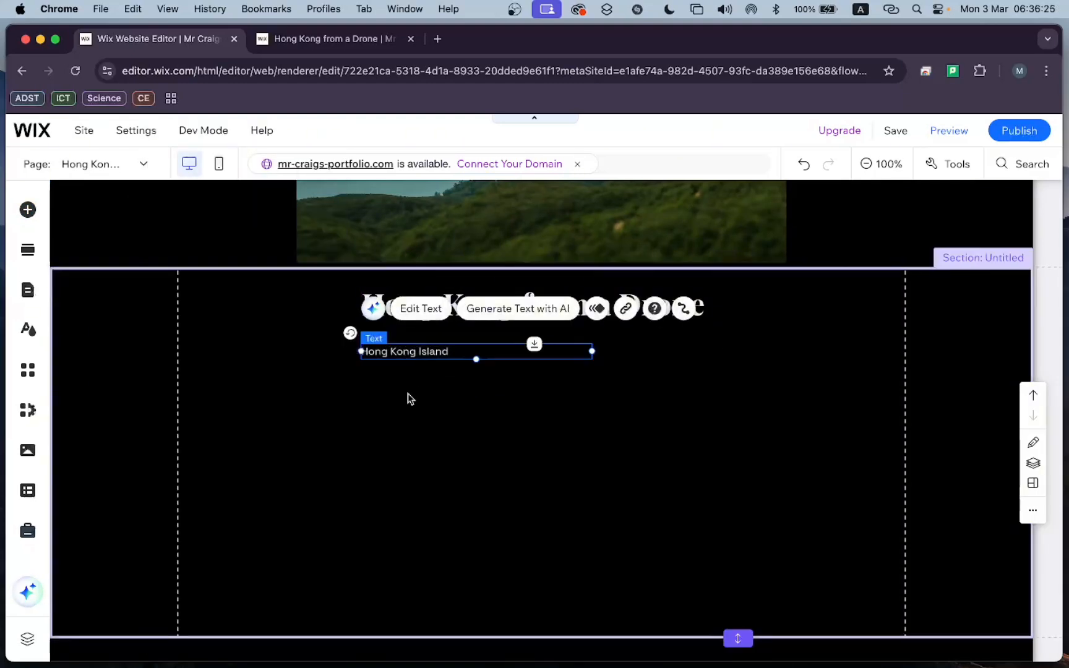
Duplicate the "Hong Kong Island" text and position the copy directly above the original.
key("super+c")
key("super+v")
left_click_drag(427, 366, 412, 337)
left_click(429, 297)
left_click(552, 307)
left_click(415, 357)
left_click(408, 337)
Give the upper text copy a serif font like the title's and change its wording to "Location".
left_click(420, 295)
left_click(263, 352)
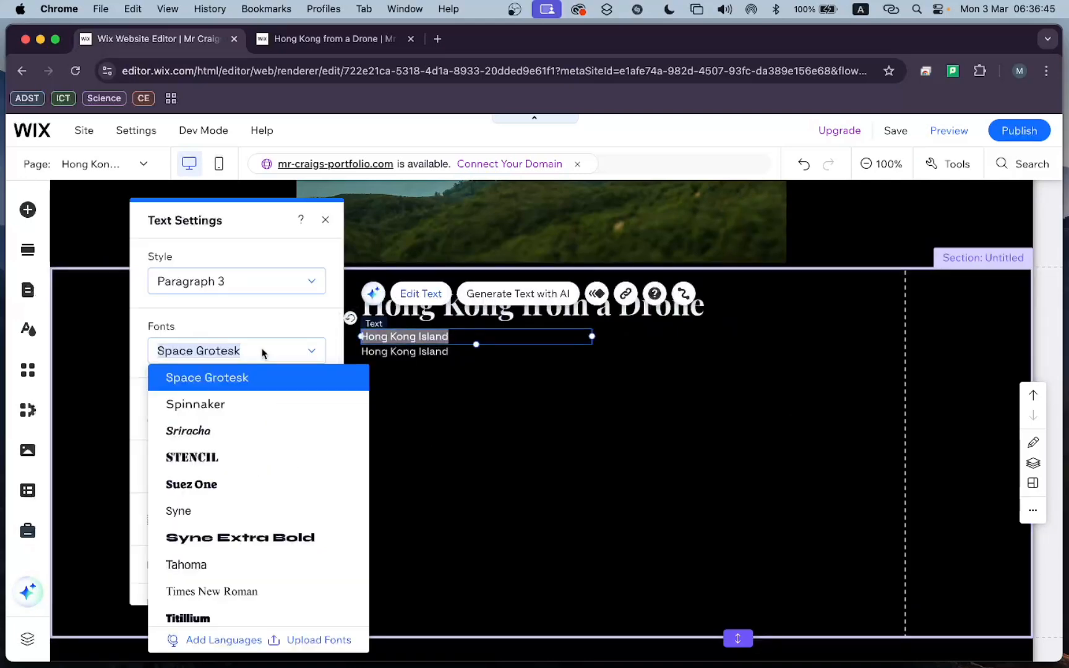
left_click(217, 433)
type("Location")
left_click(501, 431)
Apply bold to the "Location" label and select its text box.
double_click(403, 337)
left_click(155, 467)
left_click(423, 428)
left_click(396, 337)
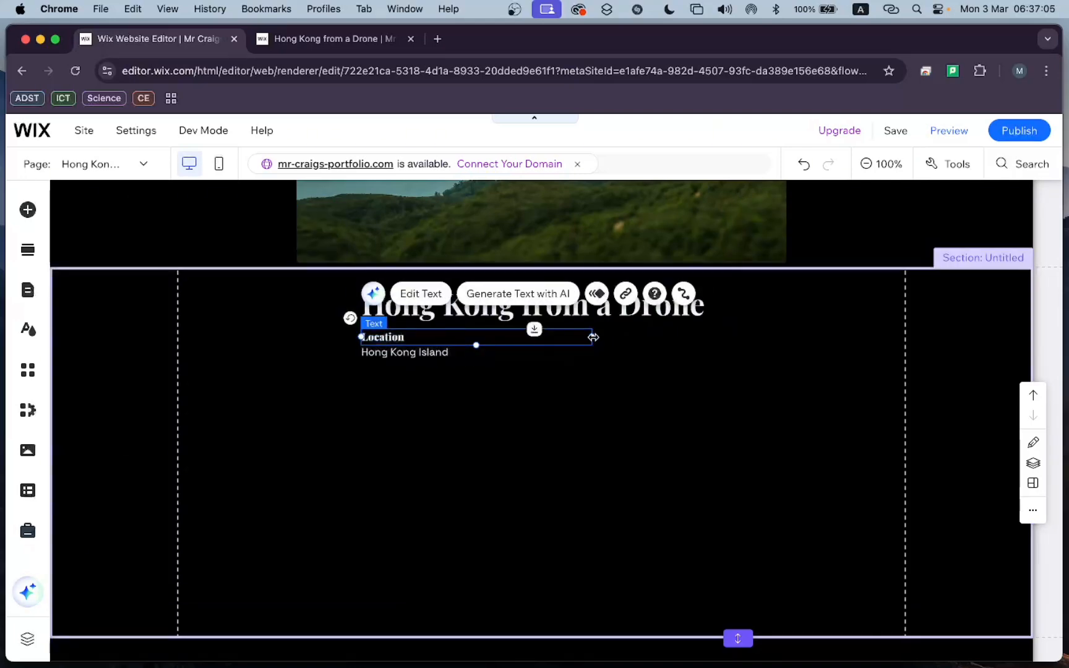
Narrow the "Location" and "Hong Kong Island" text boxes together to about half their width, leaving room for more columns.
left_click(421, 353)
left_click_drag(592, 352, 504, 362)
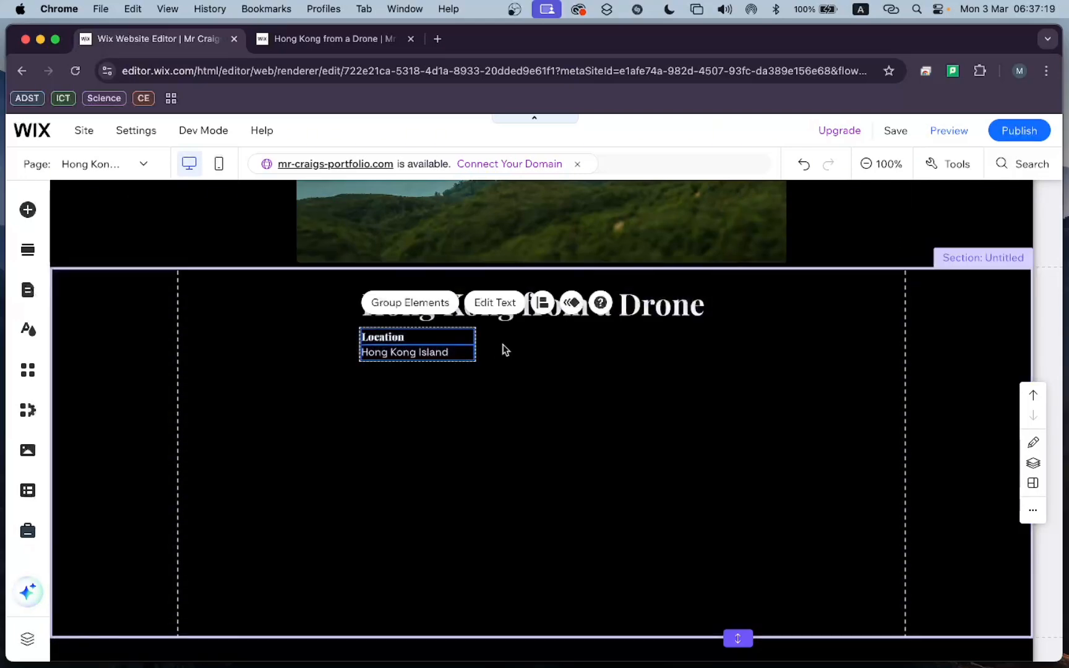
left_click(501, 347)
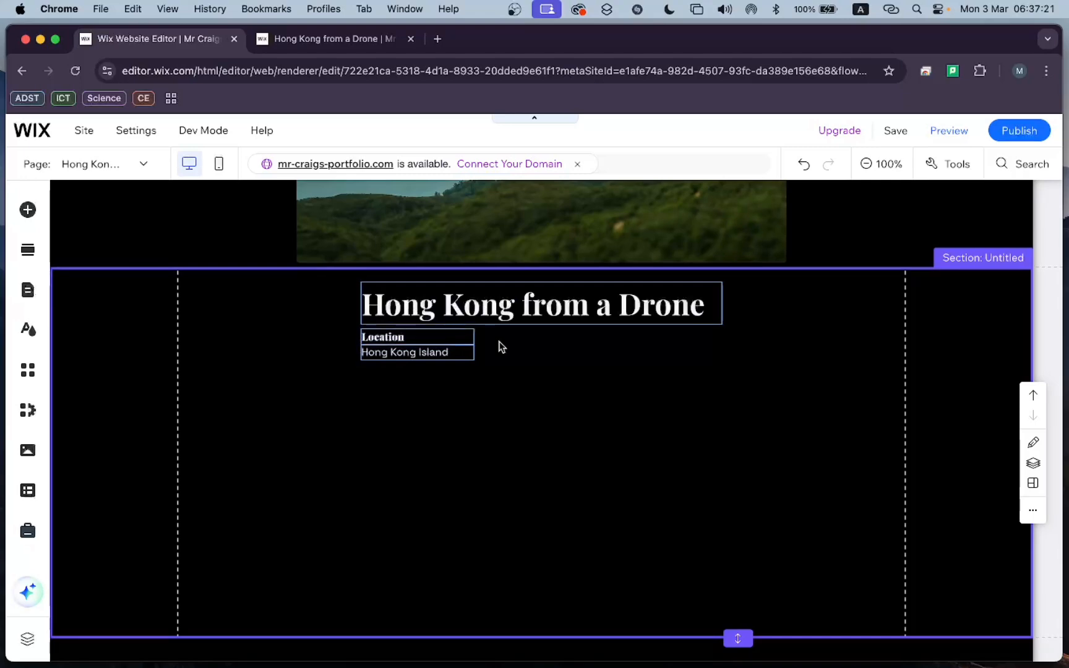
Examine the text settings of the "Hong Kong from a Drone" title, including its vertical text and effects options.
left_click(430, 313)
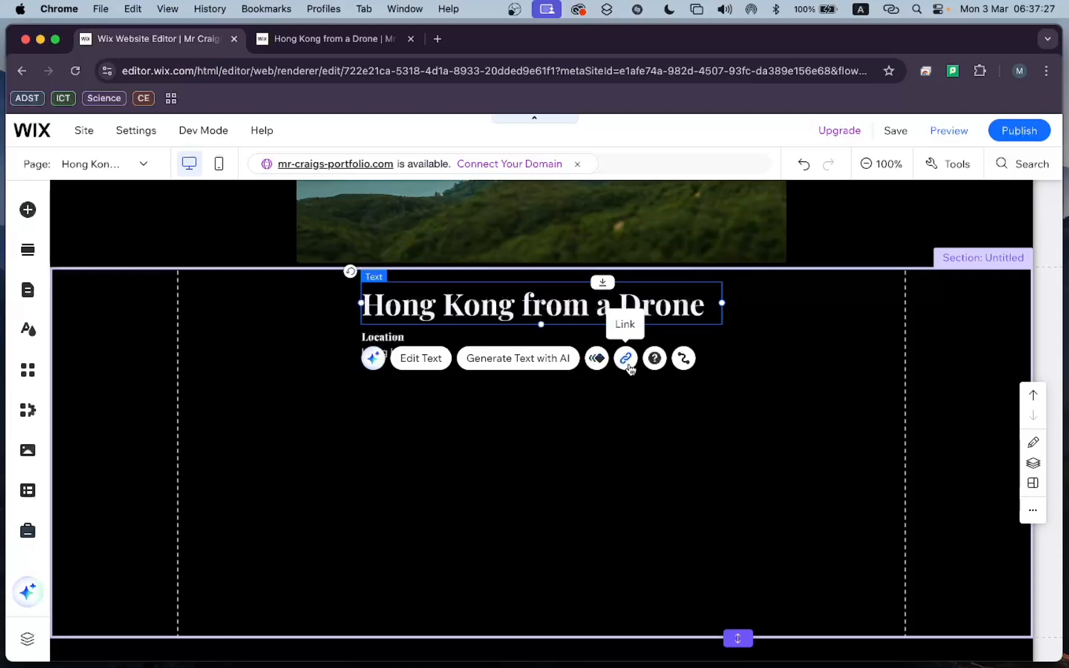
double_click(465, 308)
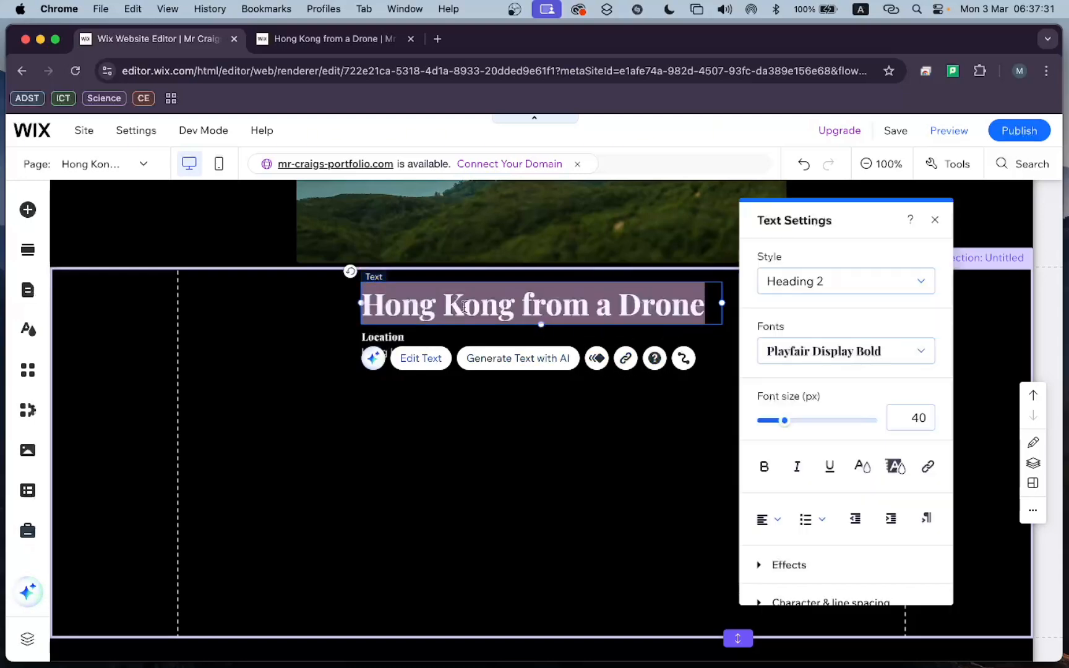
left_click(595, 301)
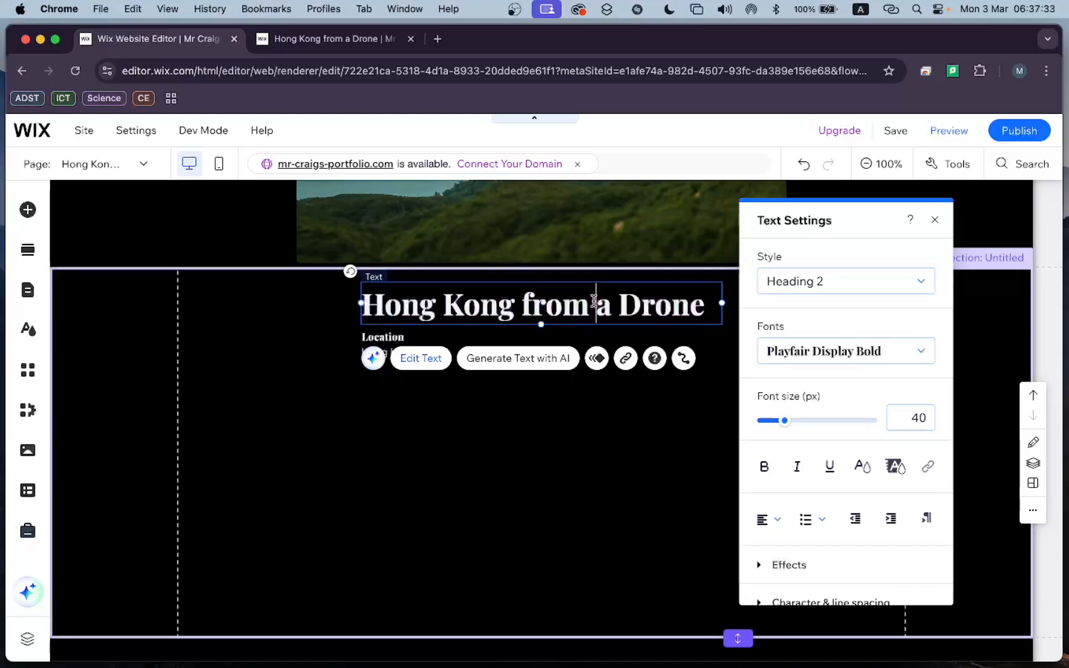
scroll(761, 354, "down", 3)
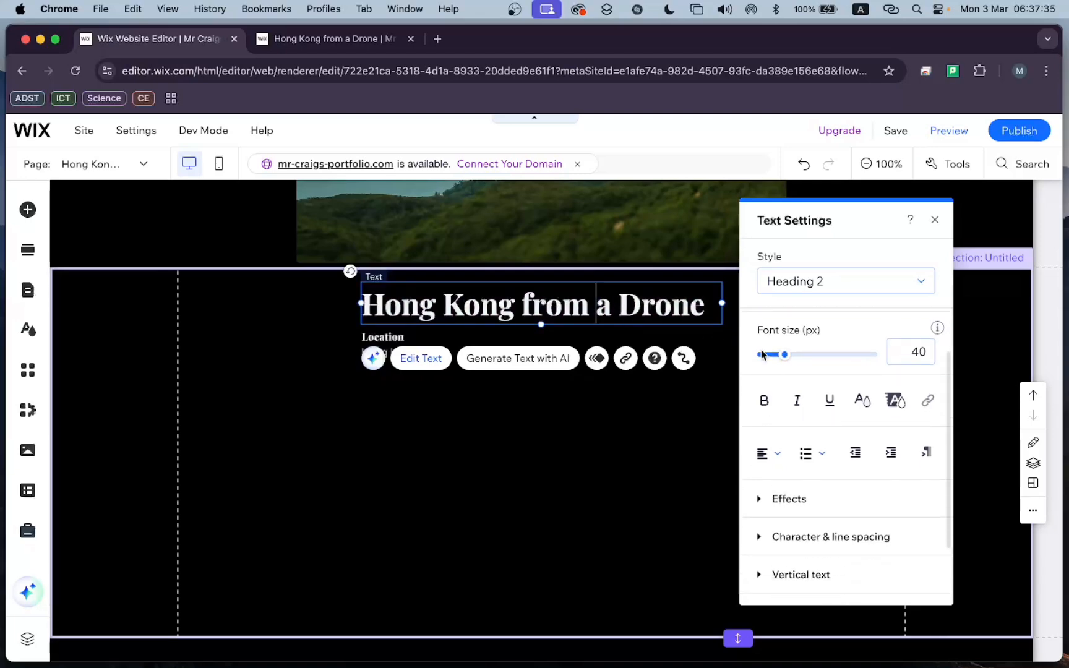
scroll(826, 366, "up", 3)
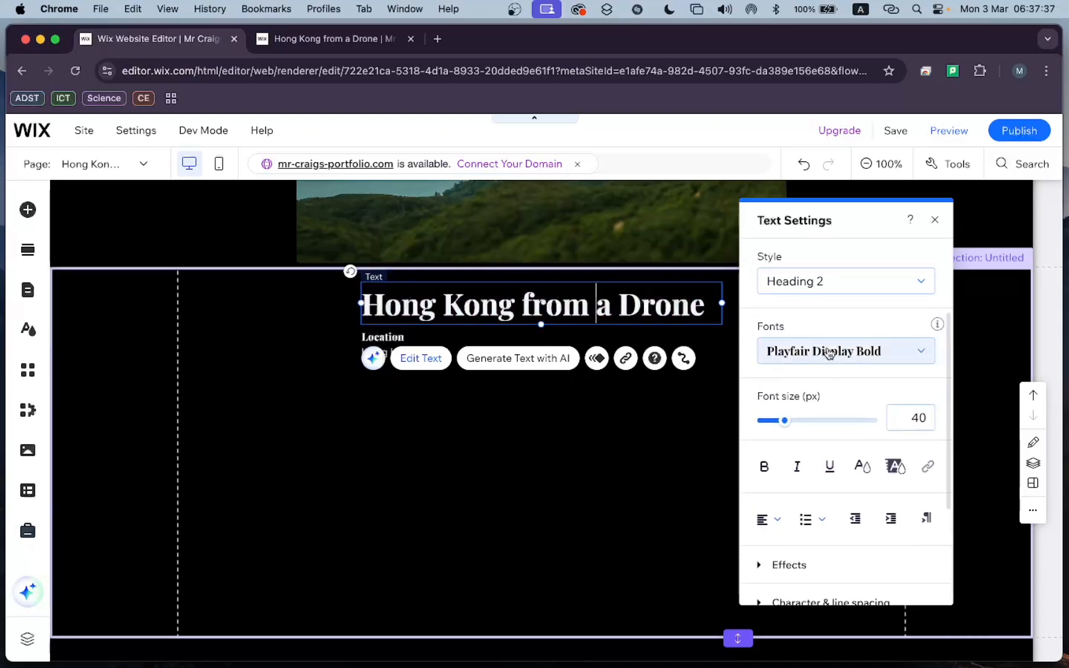
scroll(811, 386, "down", 3)
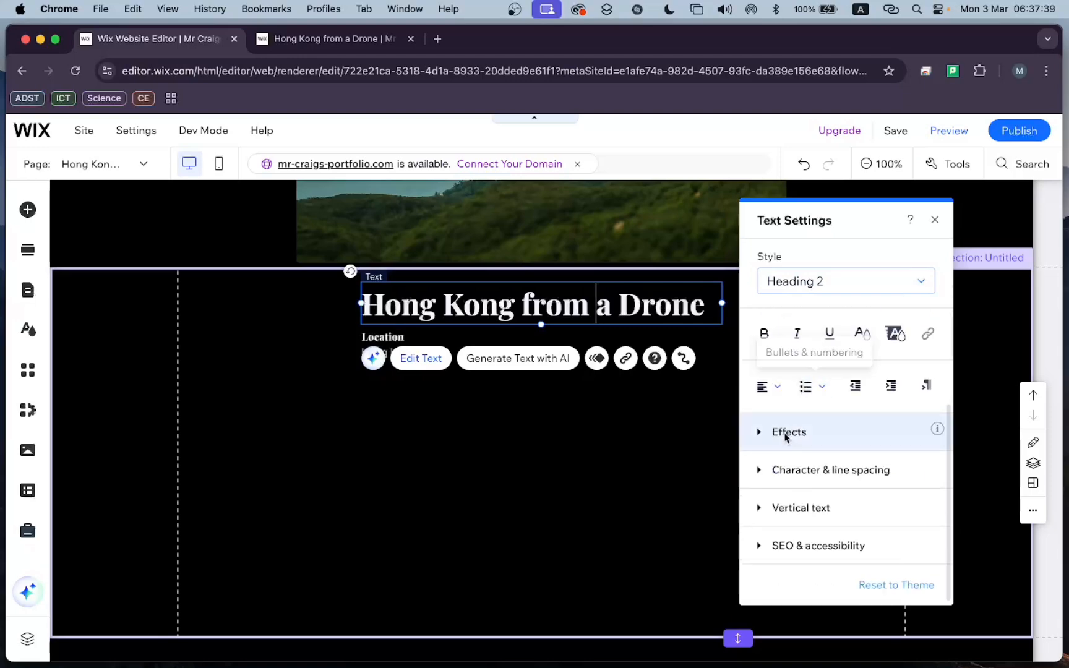
left_click(760, 508)
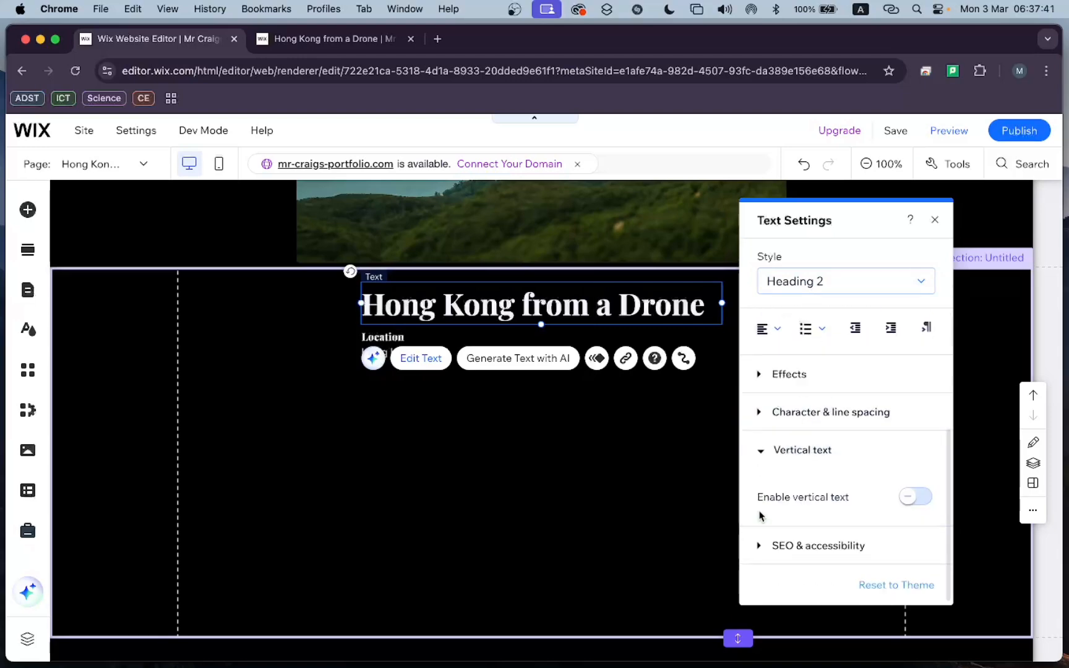
left_click(760, 457)
left_click(754, 446)
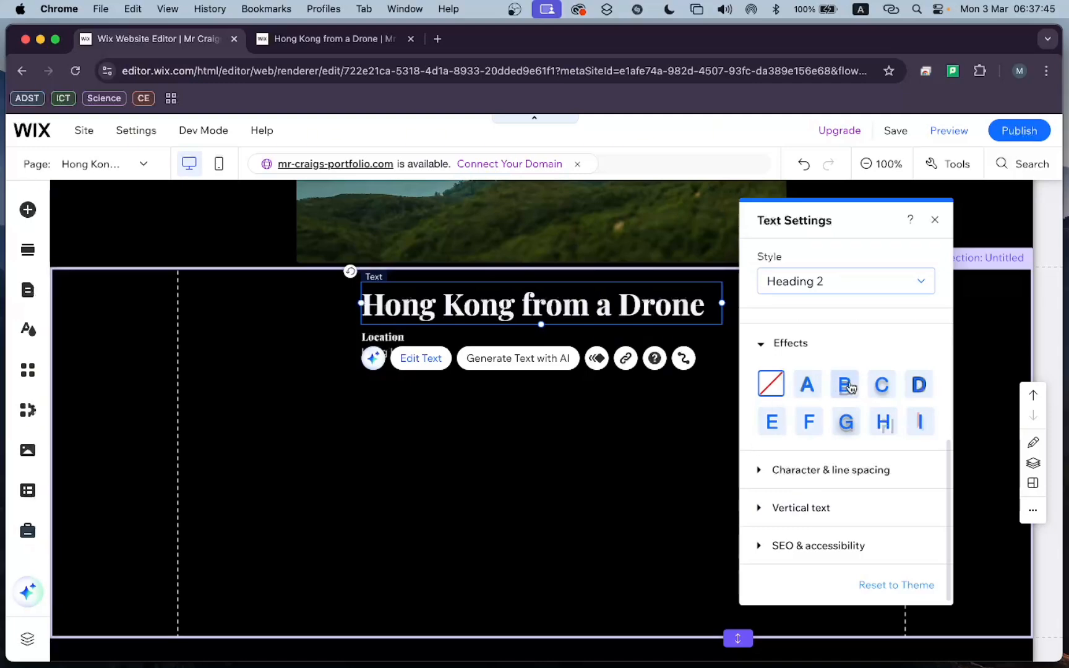
left_click(773, 348)
scroll(822, 395, "up", 3)
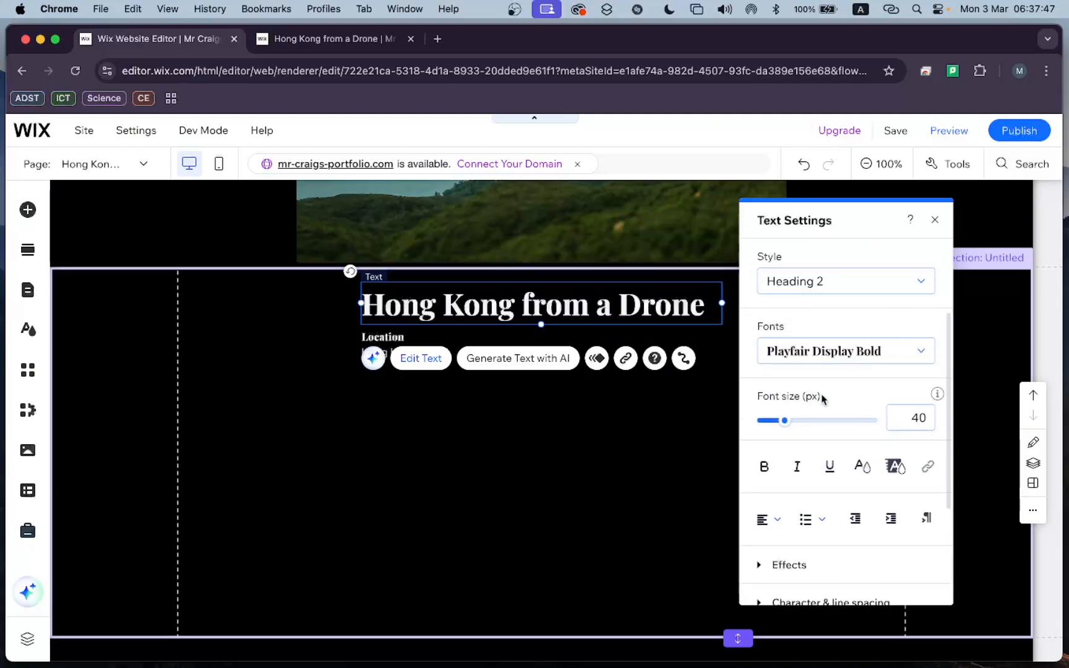
Underline the "Hong Kong from a Drone" title, keeping the Heading 2 style.
left_click(826, 286)
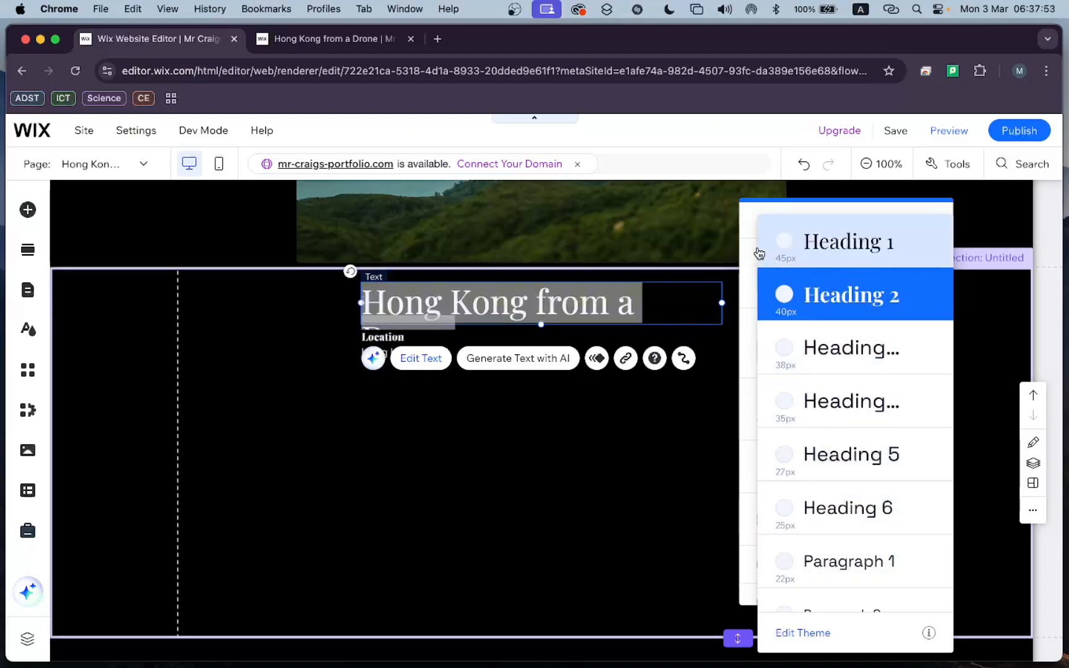
left_click(747, 217)
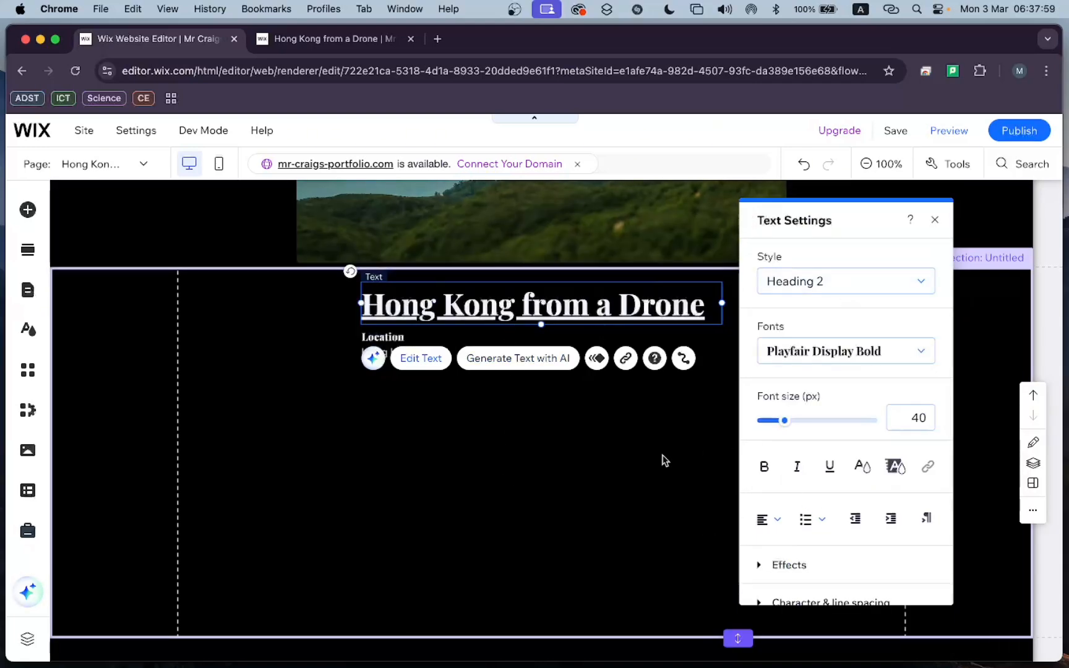
left_click(641, 396)
left_click(597, 305)
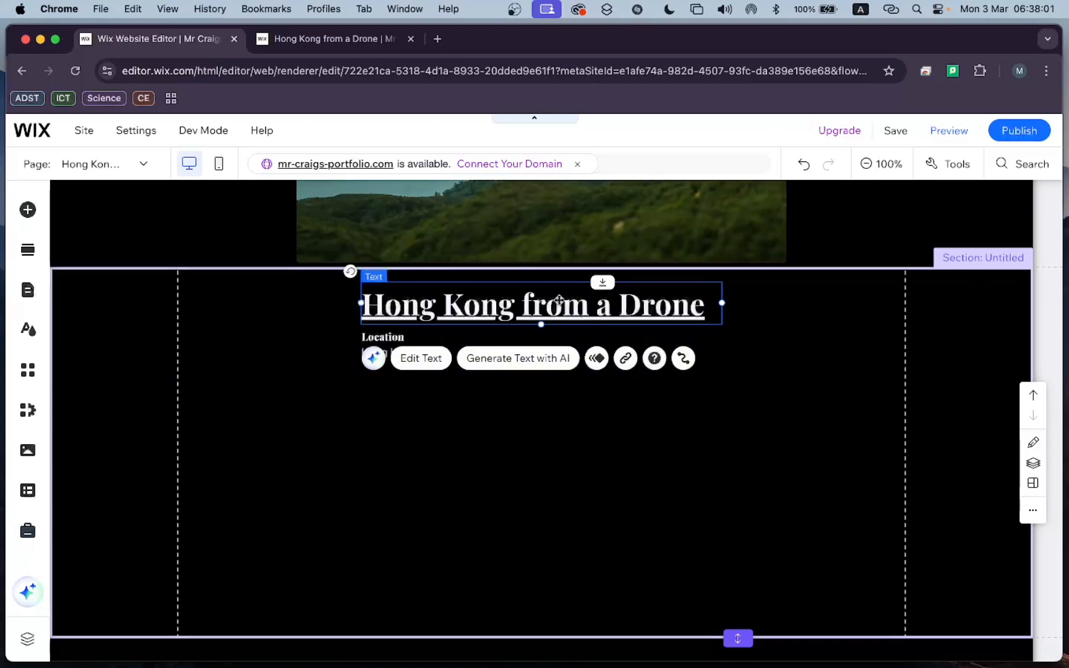
left_click(28, 210)
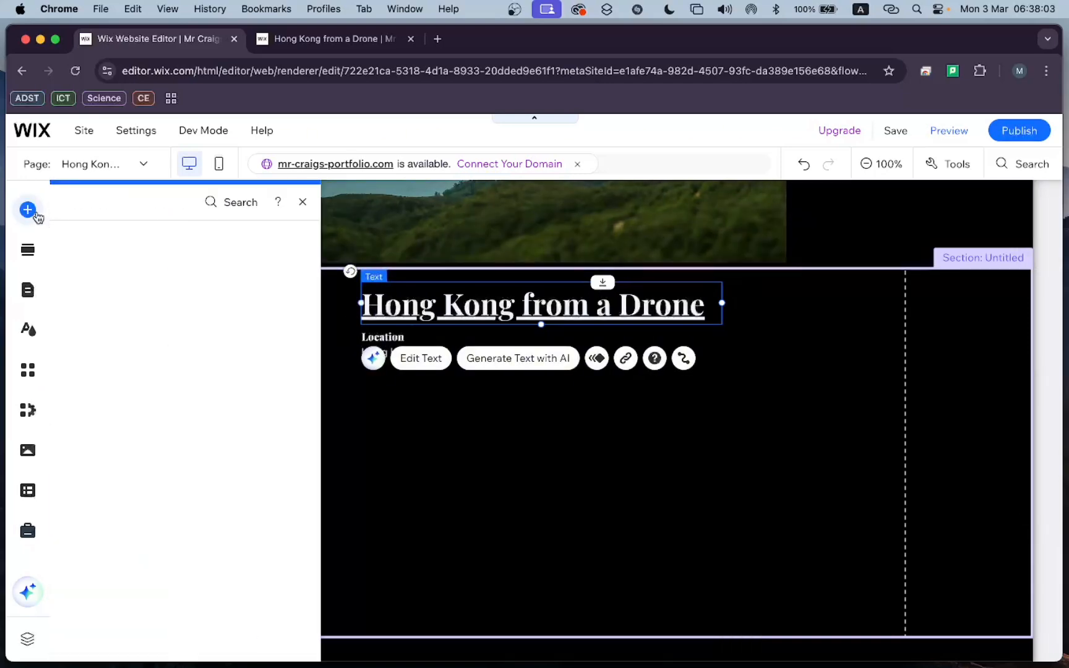
left_click(203, 241)
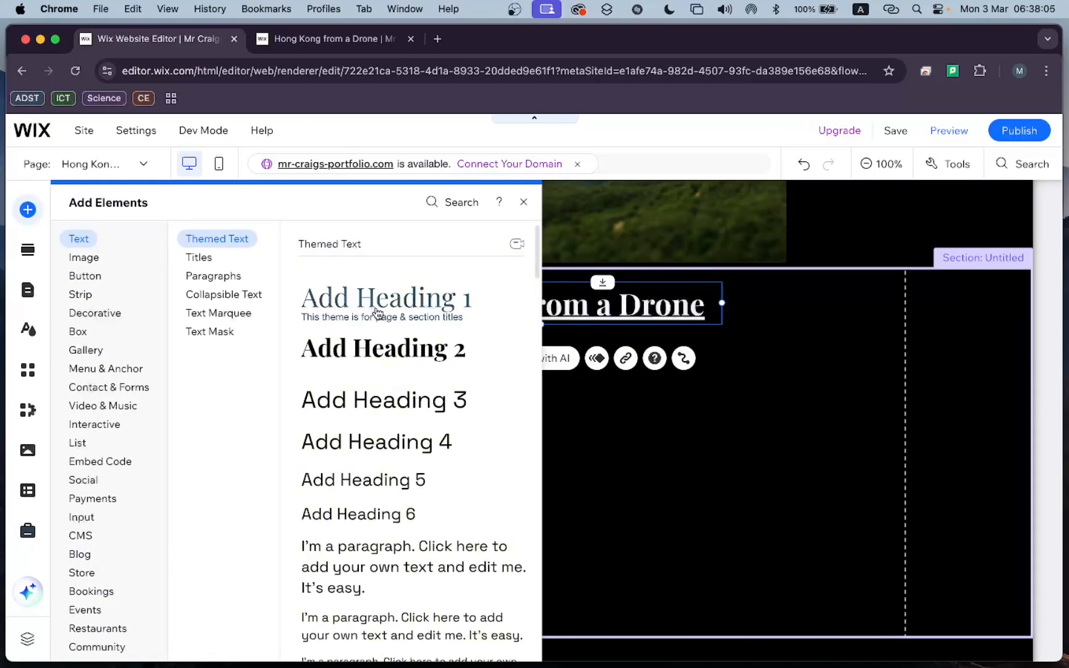
scroll(369, 465, "down", 5)
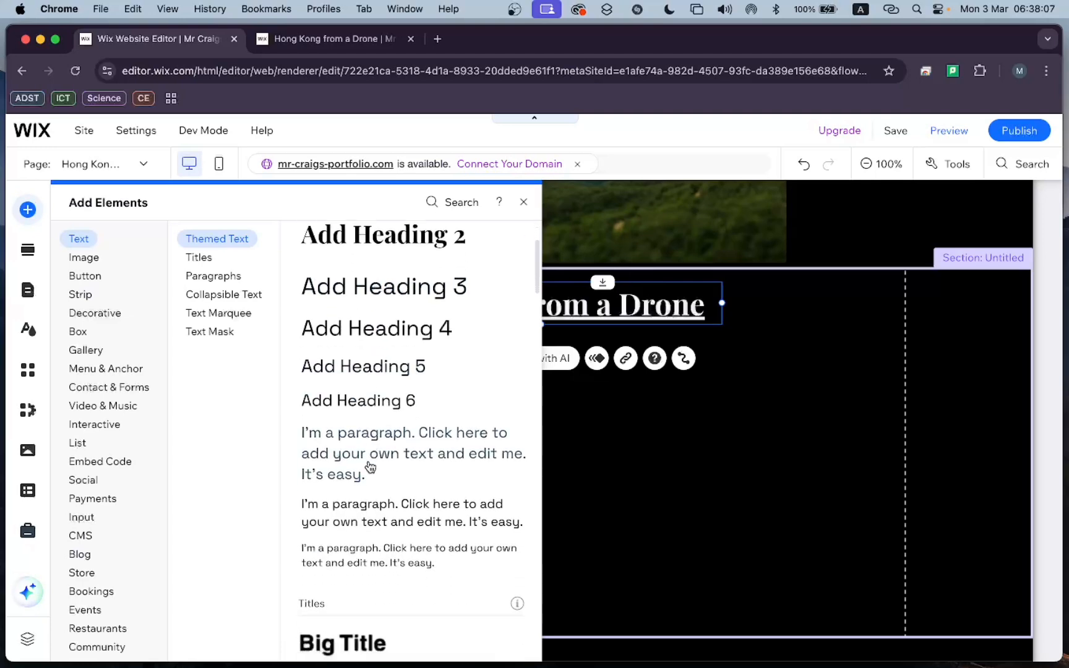
scroll(369, 465, "up", 5)
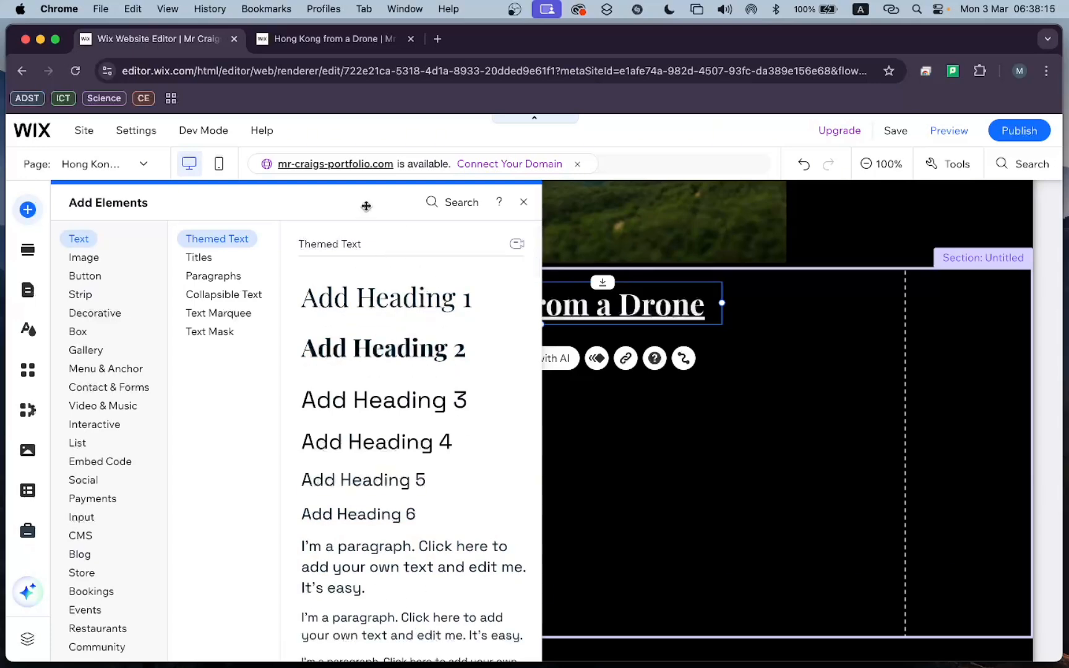
left_click(524, 202)
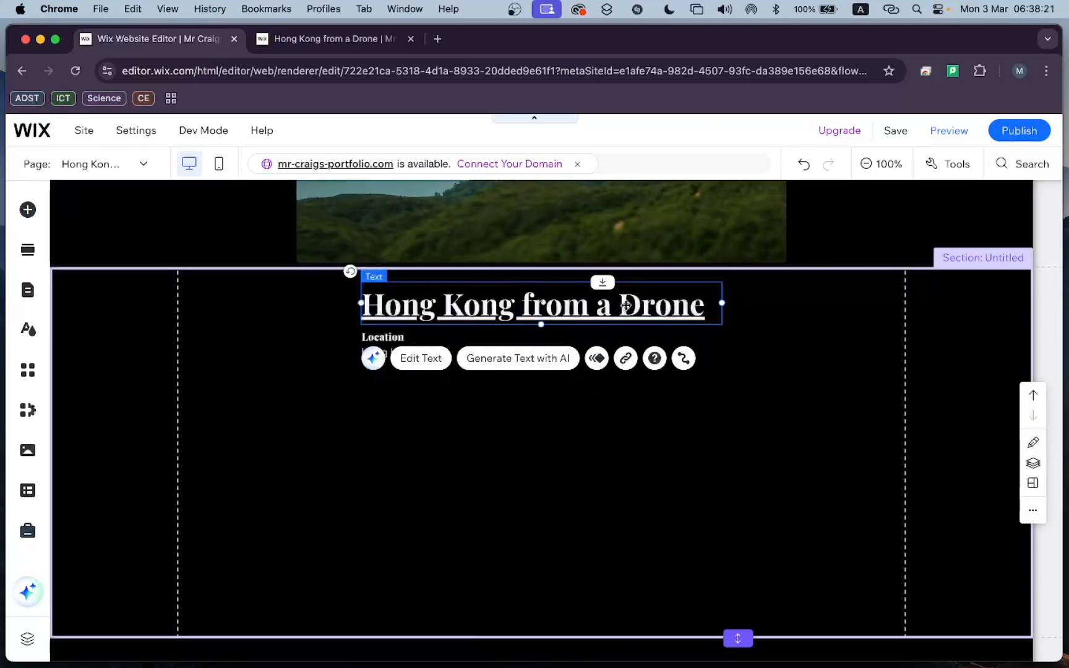
Duplicate the "Location" and "Hong Kong Island" text pair twice, arranging the three pairs in an evenly spaced row beneath the title.
left_click(412, 362)
left_click(420, 353)
left_click_drag(420, 353, 537, 356)
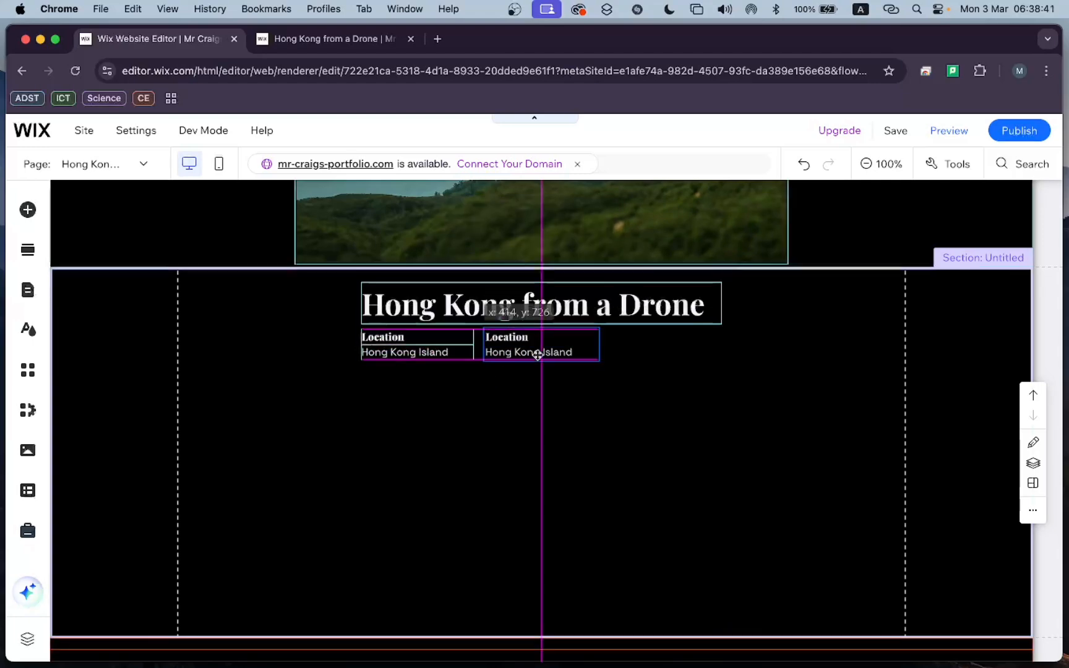
right_click(537, 354)
left_click(565, 418)
Center-align the "Hong Kong from a Drone" title and remove its underline.
double_click(580, 316)
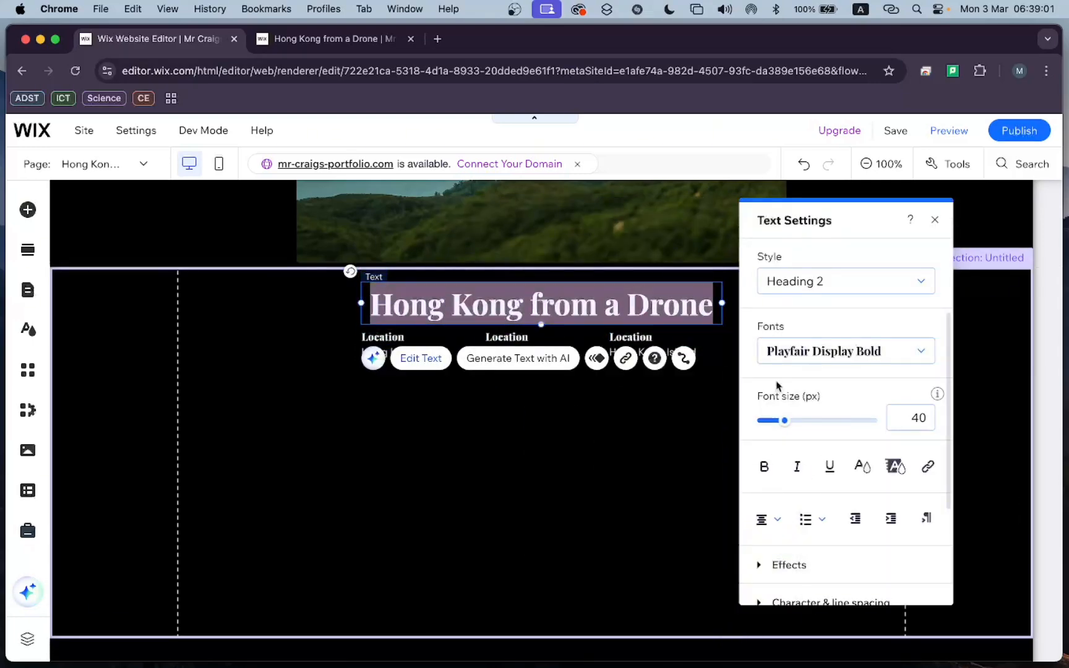
left_click(618, 415)
Change the first text pair to "Project Type" and "Landscape", and the middle pair to "Date" and "October 2023".
double_click(506, 336)
type("Date")
double_click(396, 337)
type("Project Type")
double_click(416, 353)
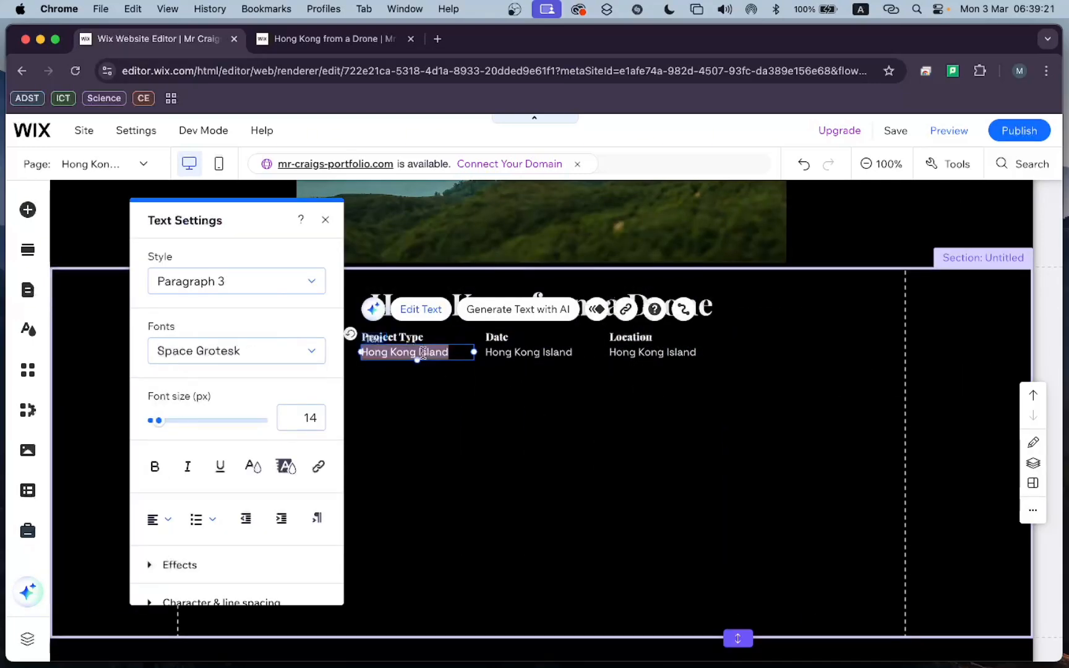
type("Landscape")
double_click(538, 353)
type("October 2024")
Move the three detail columns lower to leave more space beneath the title.
left_click(883, 317)
scroll(883, 317, "up", 1)
left_click(557, 407)
left_click_drag(337, 480, 645, 460)
Widen and center the title's text box, and enlarge its font until the title spans the photo's width.
left_click(665, 391)
left_click_drag(722, 387, 905, 388)
left_click_drag(361, 388, 267, 387)
left_click_drag(585, 390, 541, 389)
left_click(296, 444)
left_click_drag(828, 420, 838, 420)
left_click(711, 513)
scroll(680, 477, "down", 3)
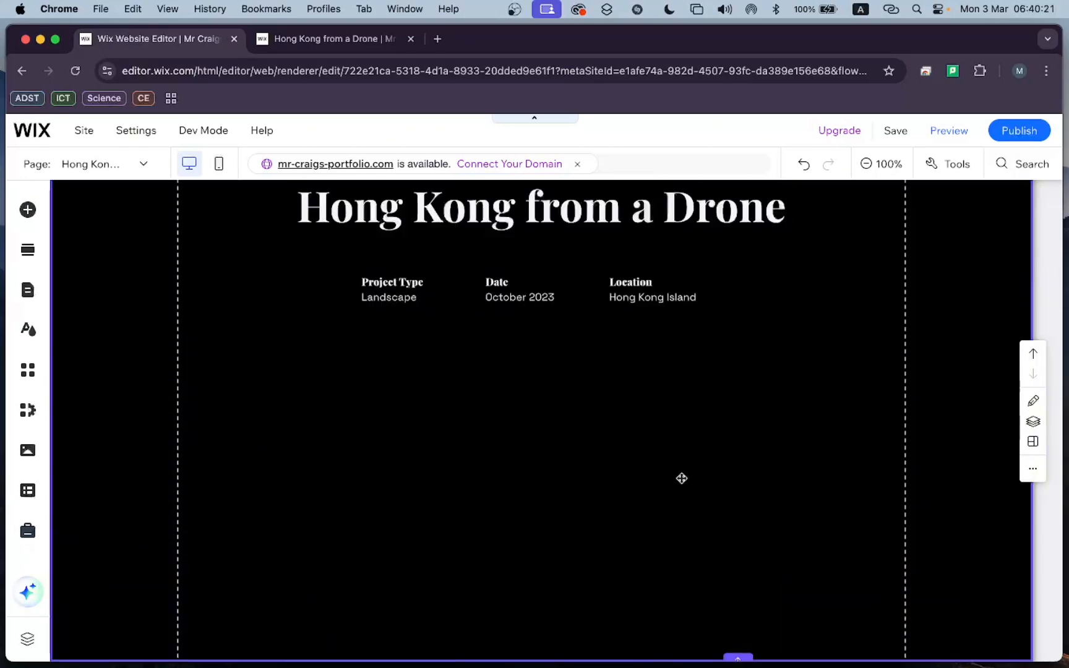
Add a Paragraph 2 text beneath the detail columns, aligned with "Project Type", and widen its box to span all three columns.
scroll(689, 387, "up", 2)
scroll(690, 387, "down", 3)
left_click(28, 210)
scroll(380, 502, "down", 3)
left_click_drag(380, 502, 436, 334)
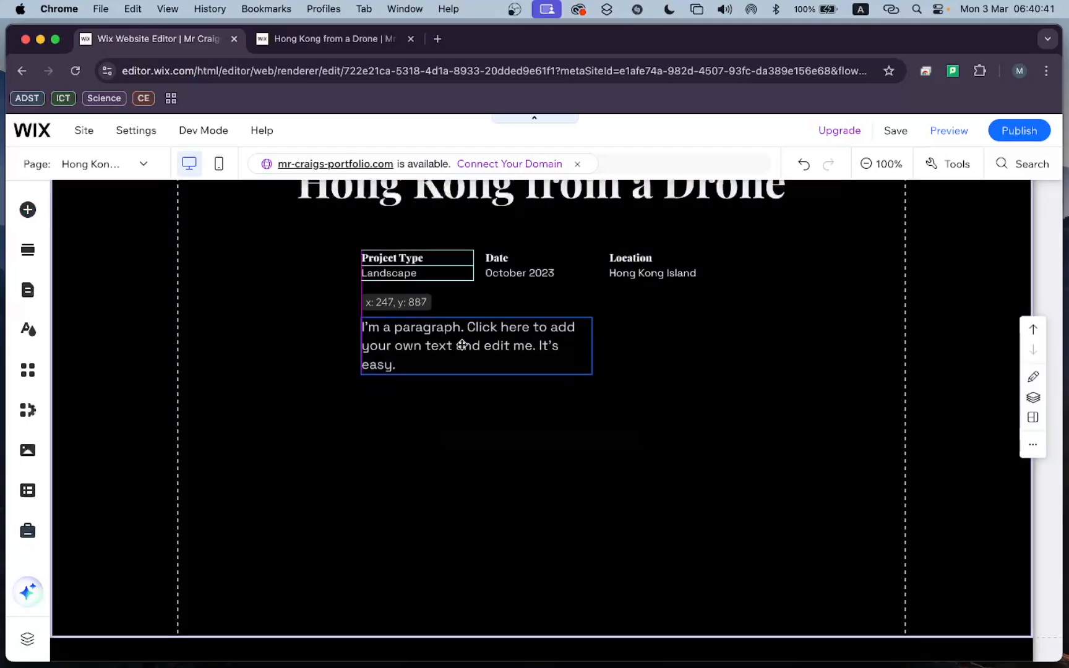
left_click_drag(592, 341, 723, 342)
Replace the placeholder with a paragraph about taking the photo while hiking Dragon's Back Ridge, showing Hong Kong Island's backside and the buildings across the bay.
double_click(544, 396)
type("This is a phot")
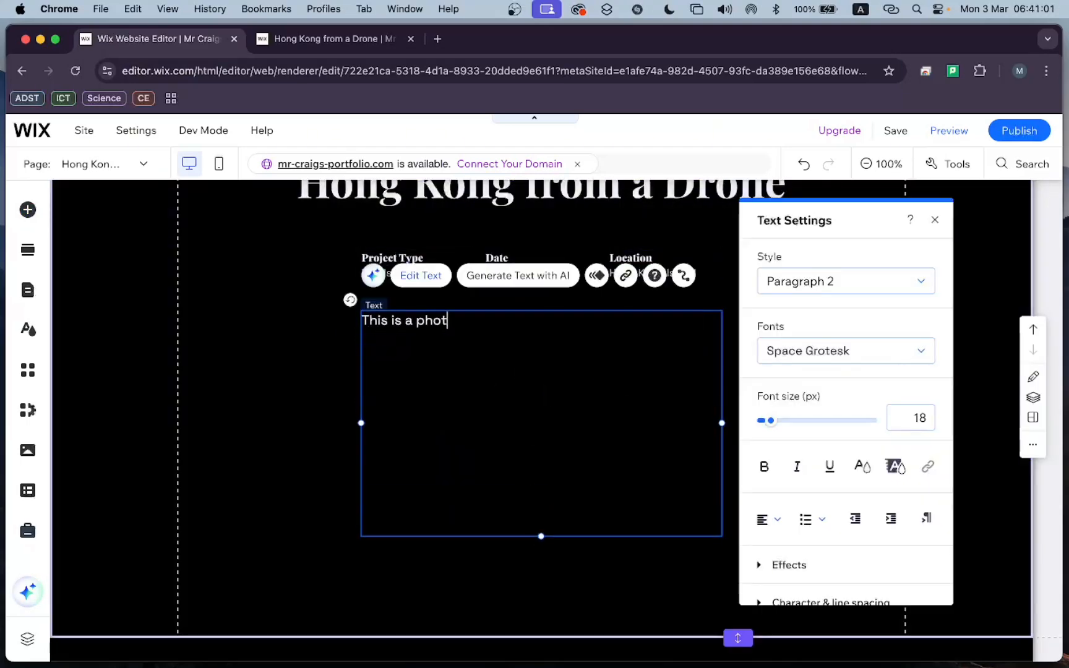
type("o that I took in Hong Kong while I was hiking on the Dragon's Back Ridge. You can see the backsi")
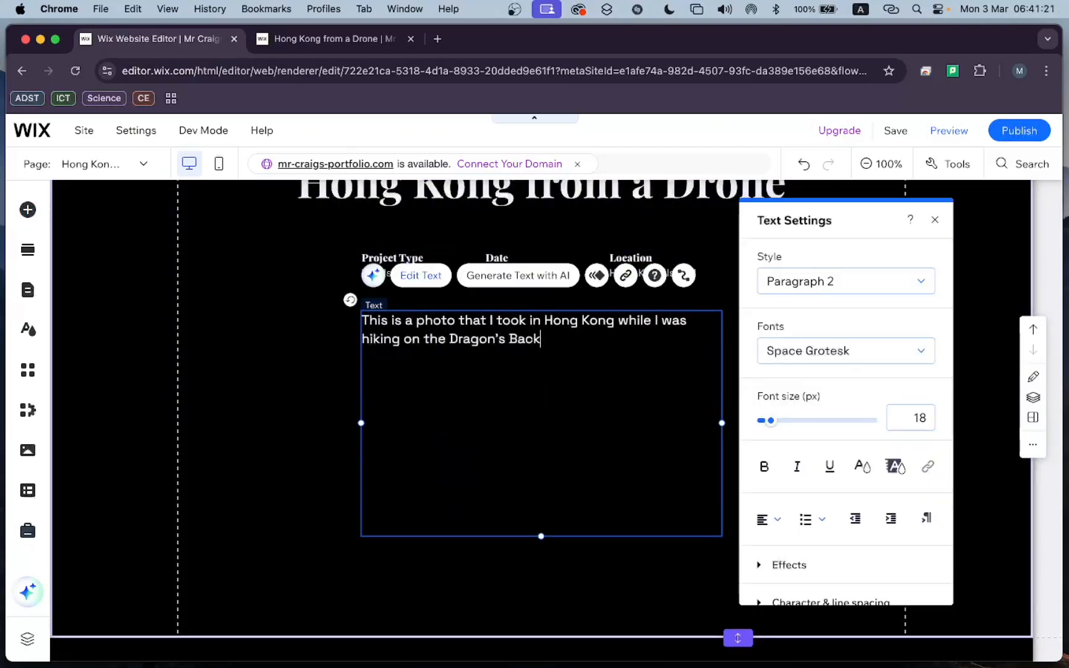
type("de of Hong Kong")
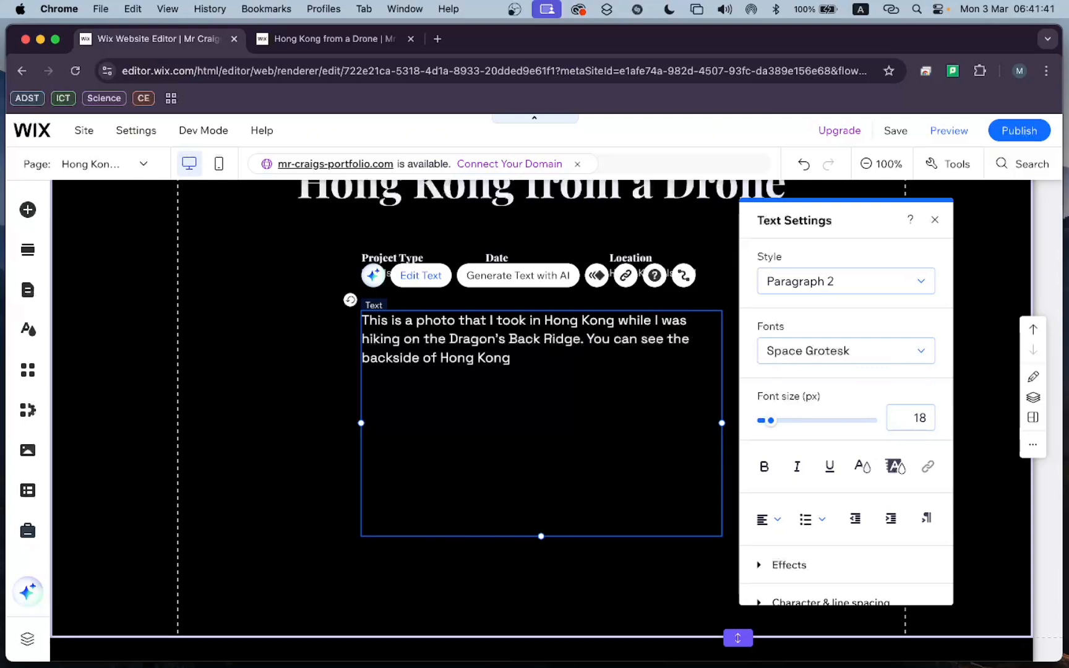
type(" Island and the buildings across the bay.")
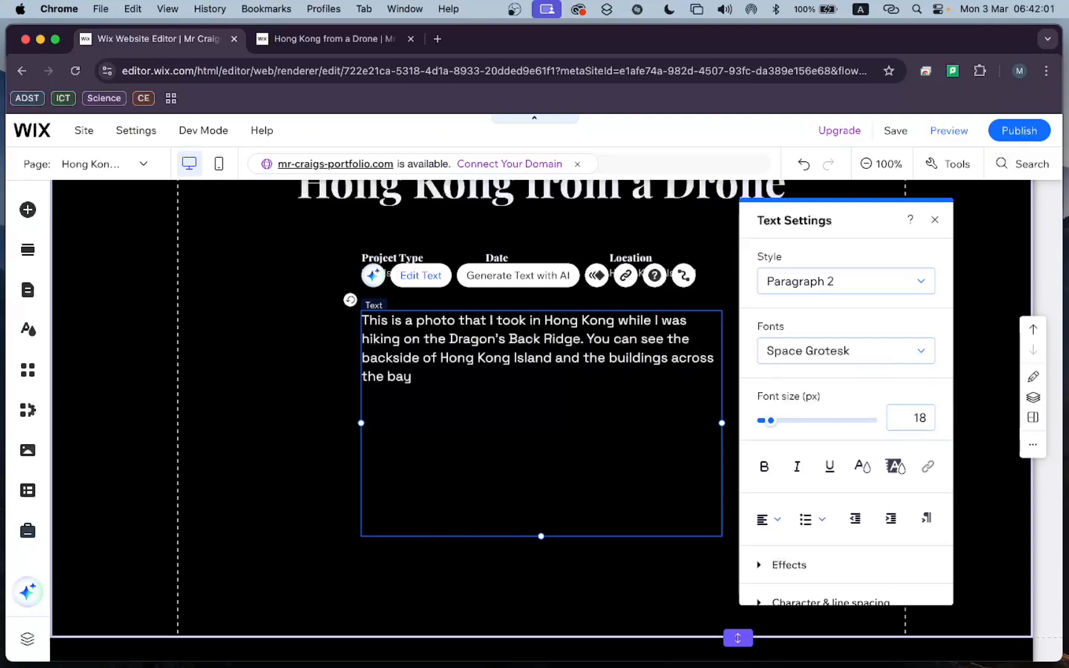
Add a second paragraph about using the rule of thirds and foreground blur to make the photo feel like a small model, not a massive landscape.
key("Return")
key("Return")
type("I used the rule of thirds to set up this picture")
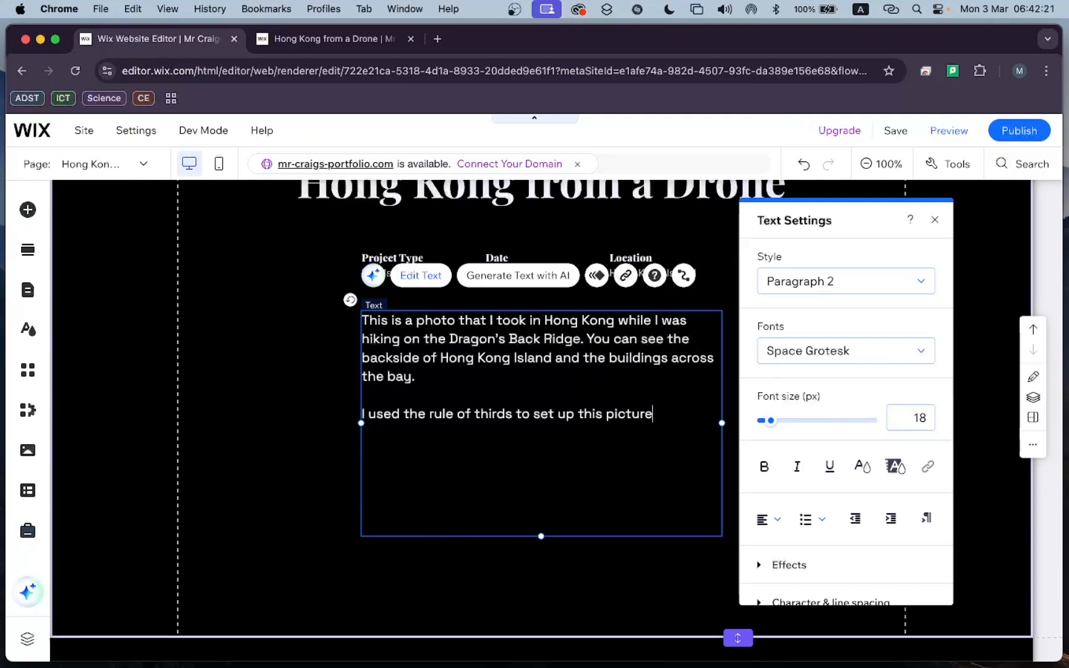
key("BackSpace")
key("BackSpace")
key("BackSpace")
key("BackSpace")
key("BackSpace")
key("BackSpace")
type("hoto, and I added some blur ")
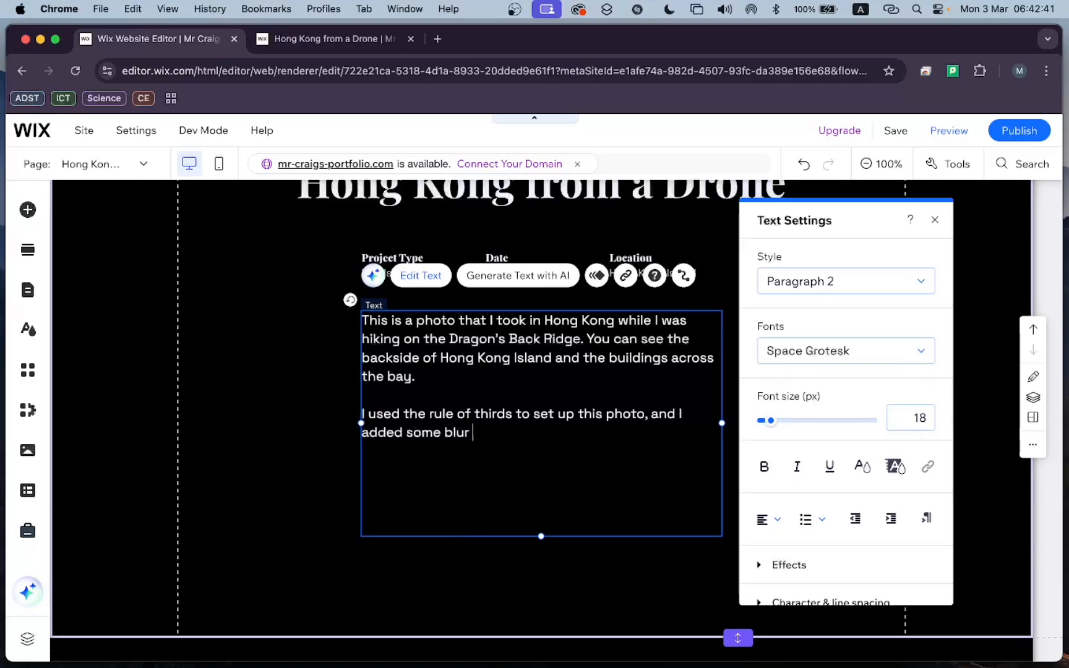
type("in the foreground to make it feel like the photo was a small model instead of a massive landscape.")
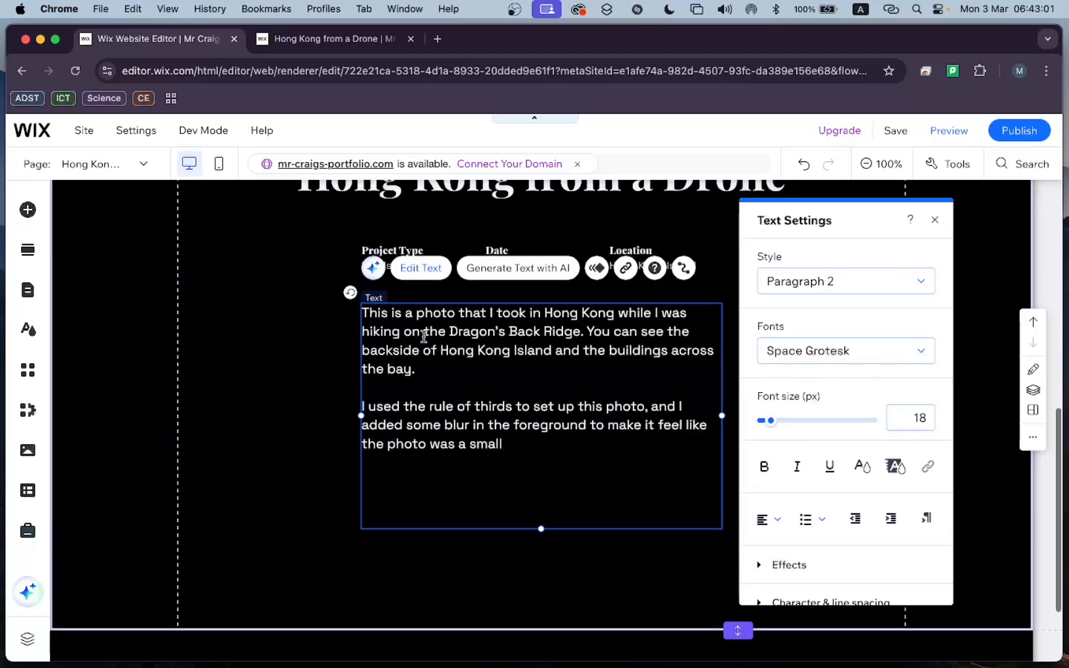
Begin a third paragraph about wanting more color while editing and adding light vignetting to focus the viewer's eye.
key("Return")
key("Return")
type("While editing this photo,")
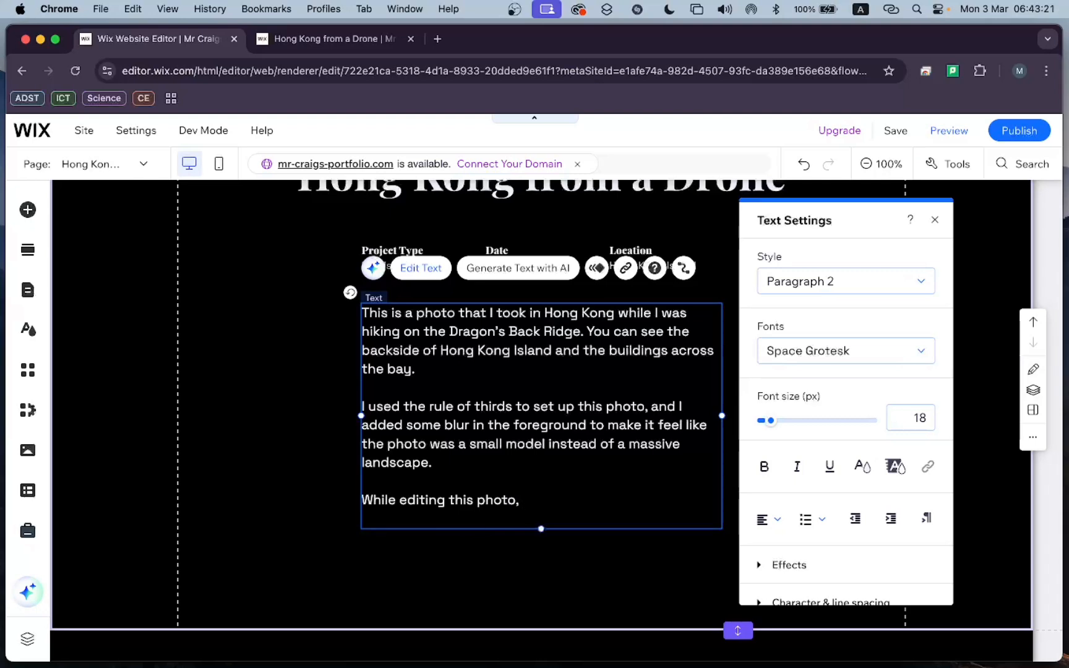
type(" I decided I wanted more color, and I added some light vignetting to focus the image")
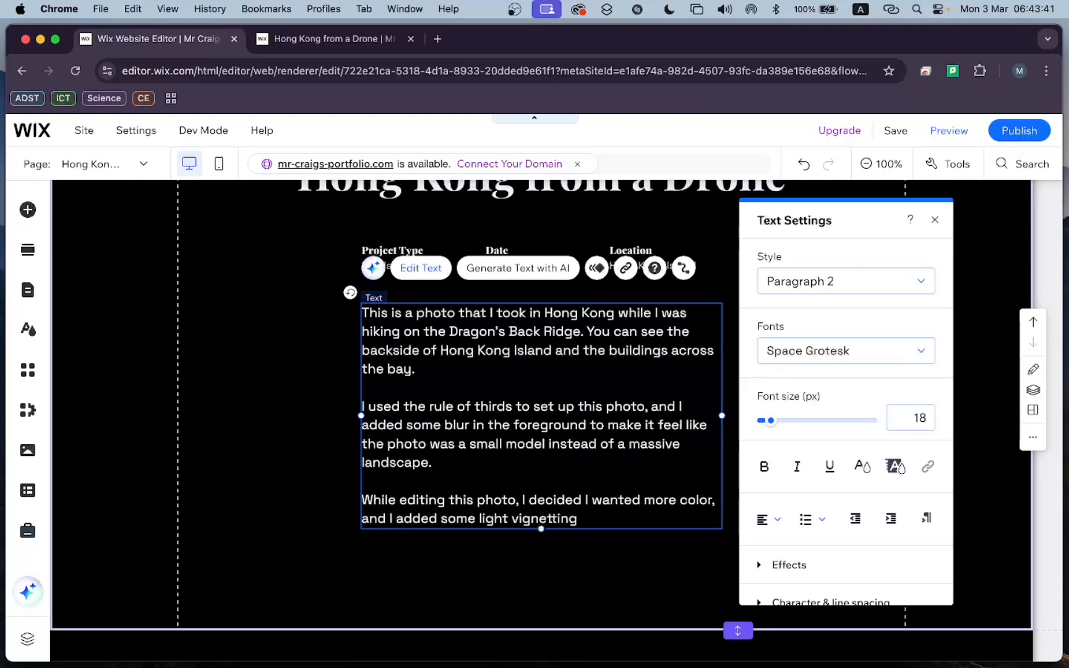
key("BackSpace")
key("BackSpace")
key("BackSpace")
key("BackSpace")
type("eye of the viewer towards ")
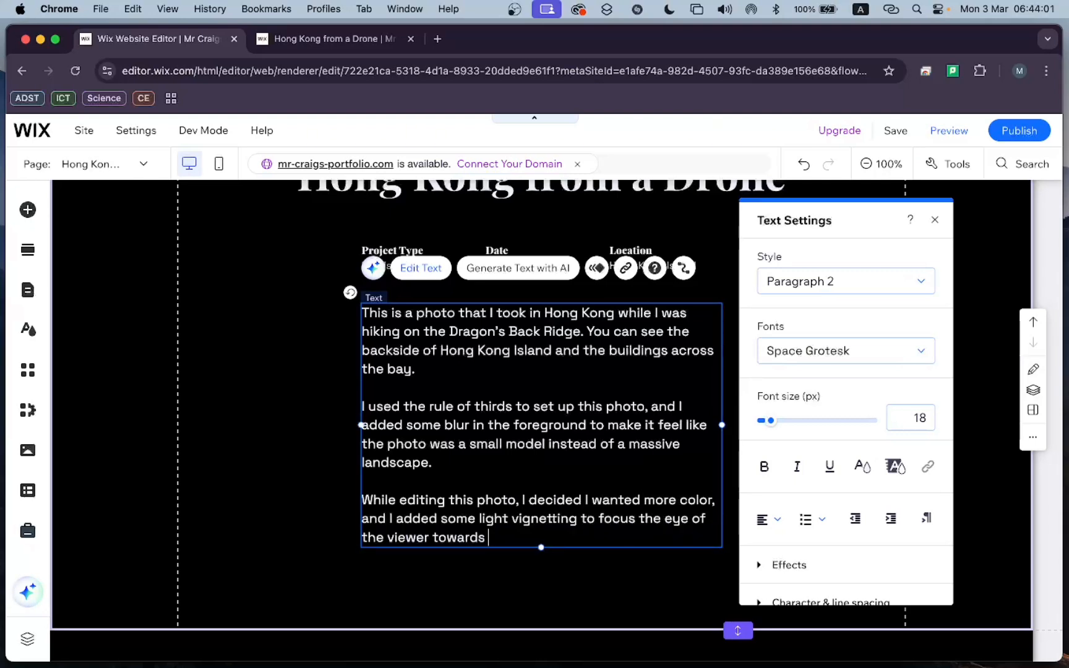
type("the subject in the center. I also straightened out the ")
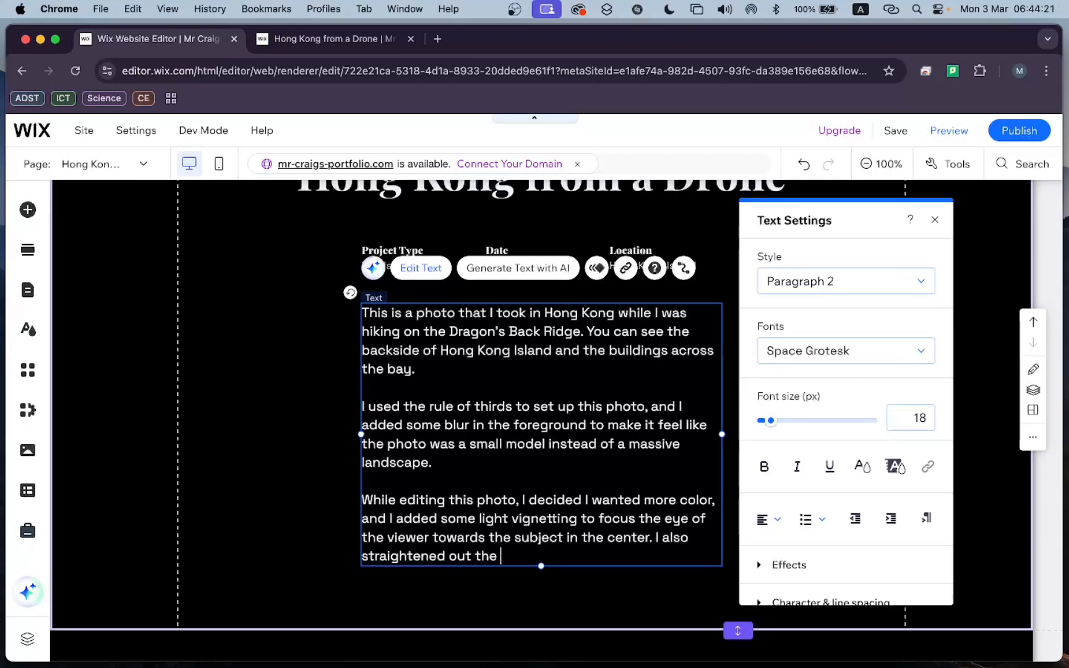
type("photo and made sure there was an even amount of sky ")
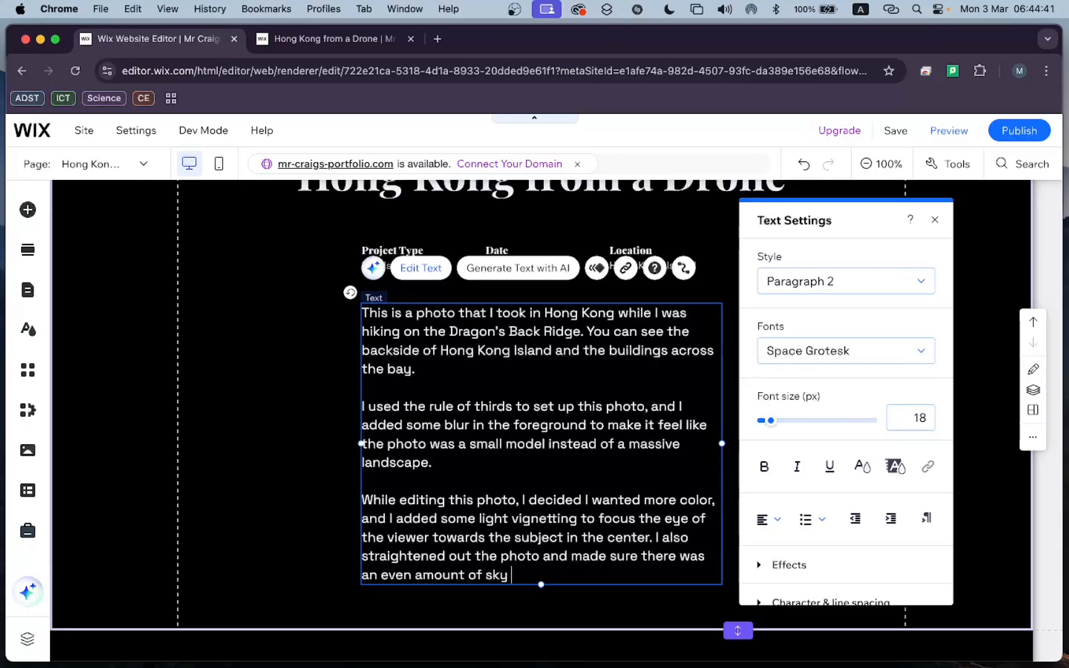
type("compared to the rest of the scene.")
Apply a smaller paragraph style to the entire three-paragraph description.
left_click_drag(430, 589, 363, 310)
left_click(845, 281)
left_click(846, 350)
left_click(230, 421)
scroll(751, 391, "up", 3)
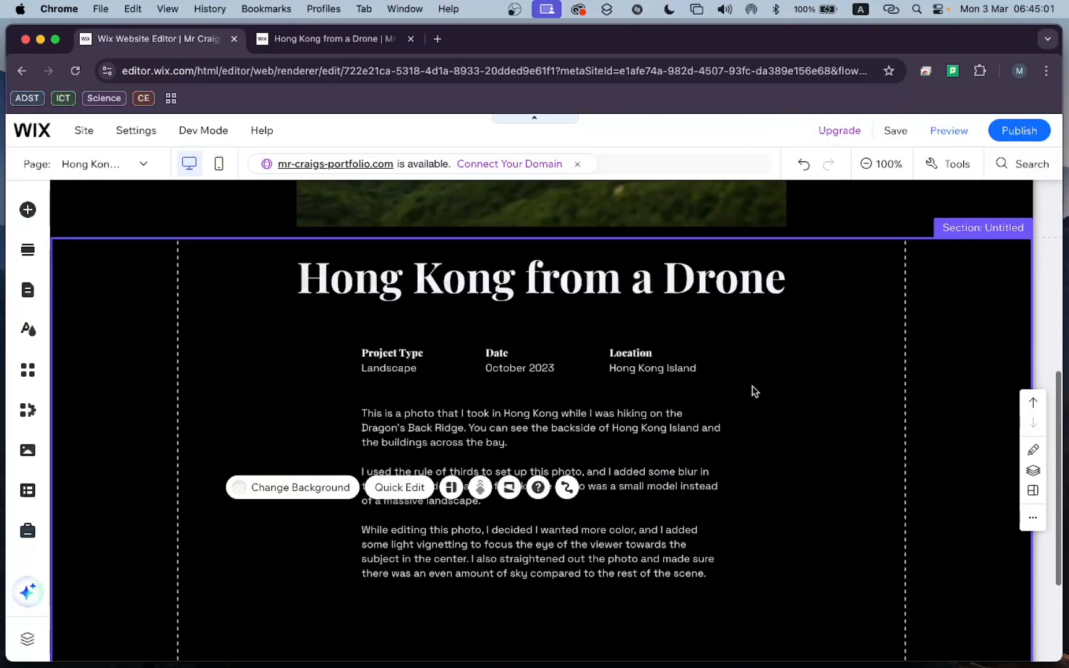
Shorten the description's section so it ends just below the text, and add a blank section beneath it.
scroll(752, 391, "down", 4)
left_click_drag(737, 520, 736, 486)
scroll(681, 396, "up", 1)
left_click(650, 396)
left_click(537, 487)
Add the unedited drone photo to the blank section, shrink it, and place it in the section's upper left area.
left_click(28, 209)
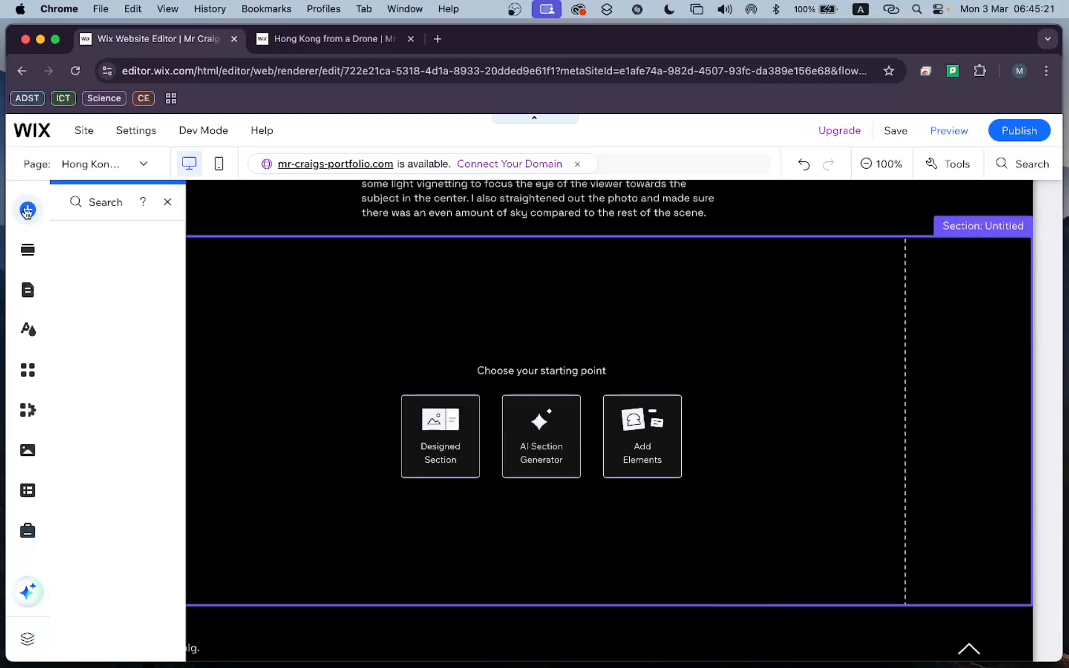
left_click(84, 276)
scroll(418, 428, "down", 8)
left_click(84, 258)
left_click(513, 308)
left_click_drag(767, 592, 570, 473)
left_click_drag(451, 354, 357, 347)
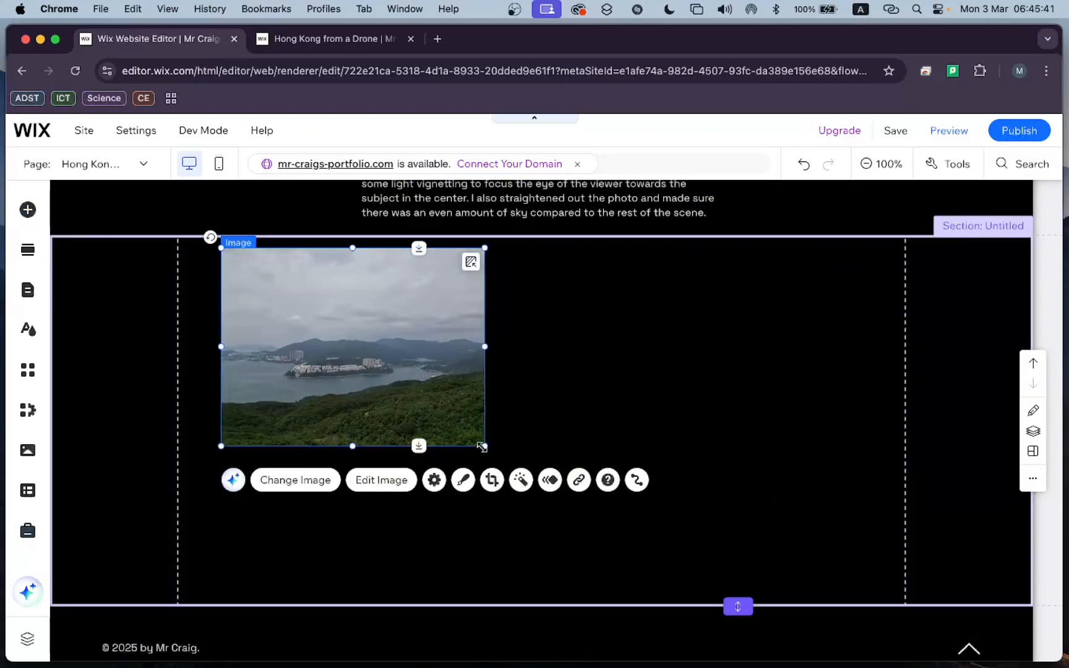
left_click_drag(486, 446, 523, 473)
left_click(638, 394)
mouse_move(396, 371)
left_mouse_down()
mouse_move(415, 376)
mouse_move(391, 365)
left_mouse_up()
Add the edited drone photo, scale it to match the unedited one, and place it diagonally below and right of it.
left_click(28, 210)
scroll(494, 351, "down", 3)
left_click(358, 391)
left_click_drag(689, 587, 542, 477)
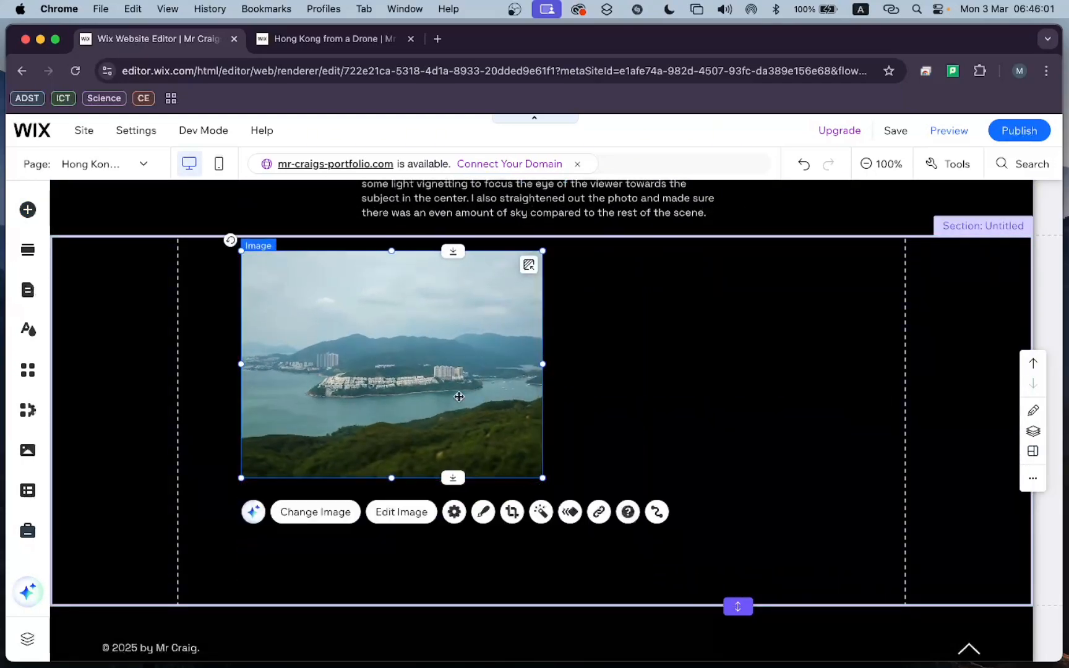
left_click_drag(459, 397, 781, 500)
left_click(918, 374)
Browse the decorative elements and search the vector art icons for "arrow".
left_click(95, 291)
left_click(218, 276)
left_click(206, 296)
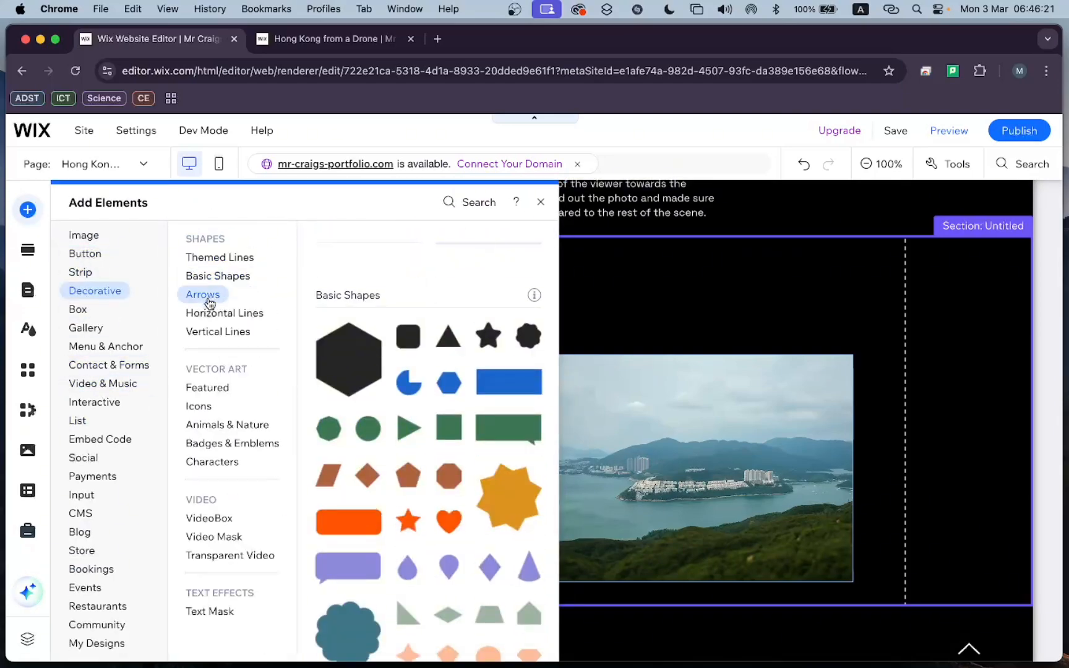
left_click(208, 388)
left_click(199, 407)
scroll(409, 433, "down", 4)
left_click(423, 521)
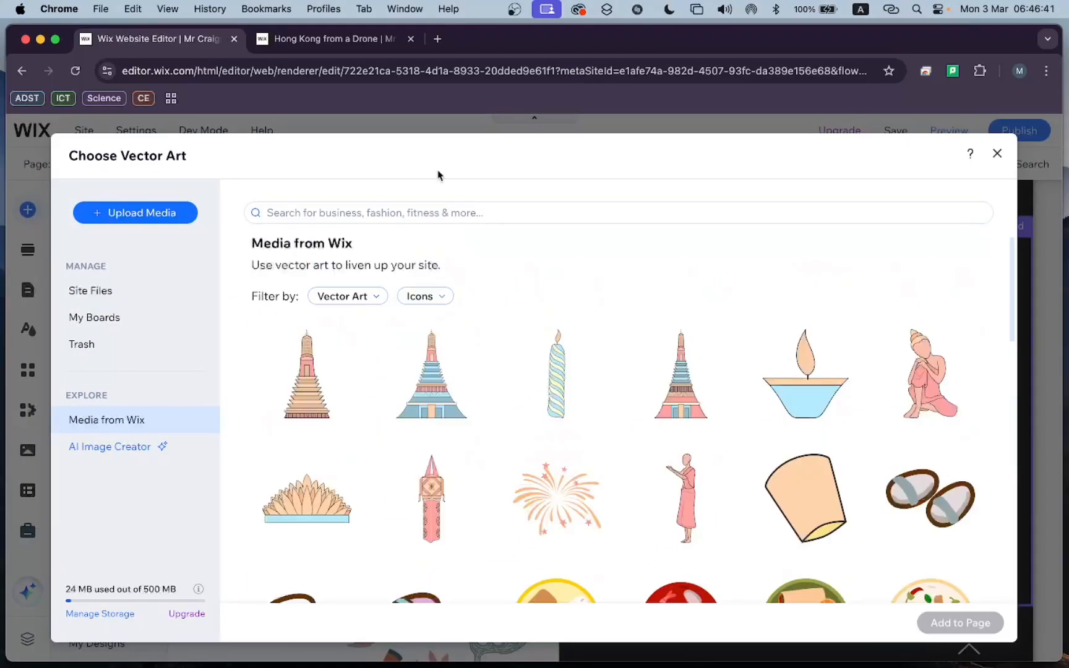
type("arrow")
scroll(626, 389, "down", 5)
scroll(626, 390, "down", 10)
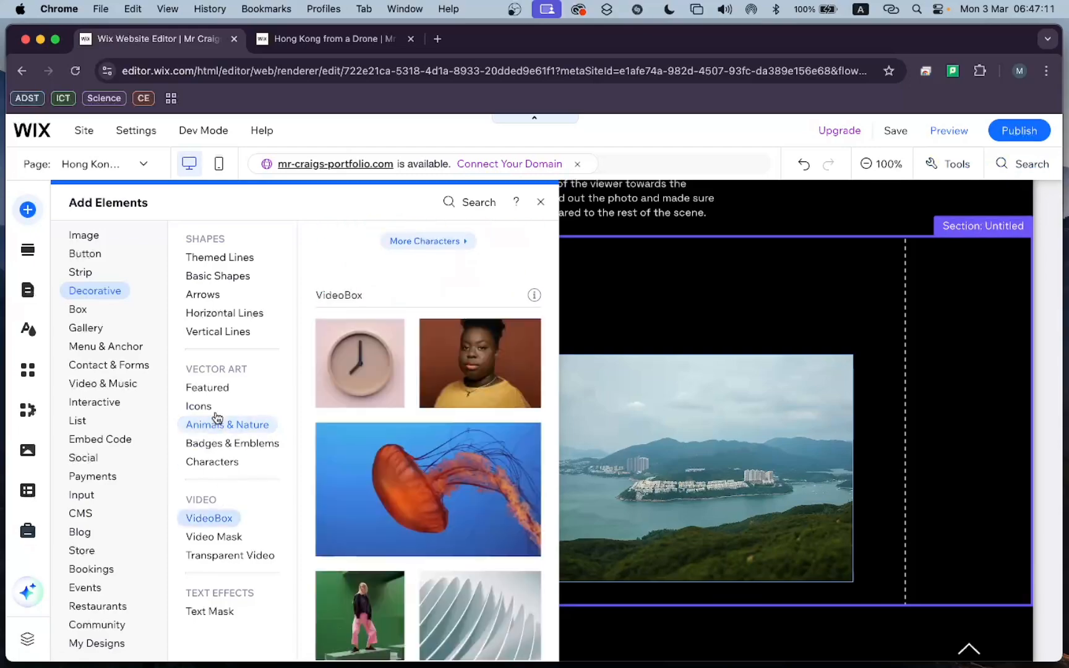
Add a Long Arc Arrow from the basic-shape arrows, curving from the unedited photo down to the edited one.
left_click(211, 296)
left_click(429, 513)
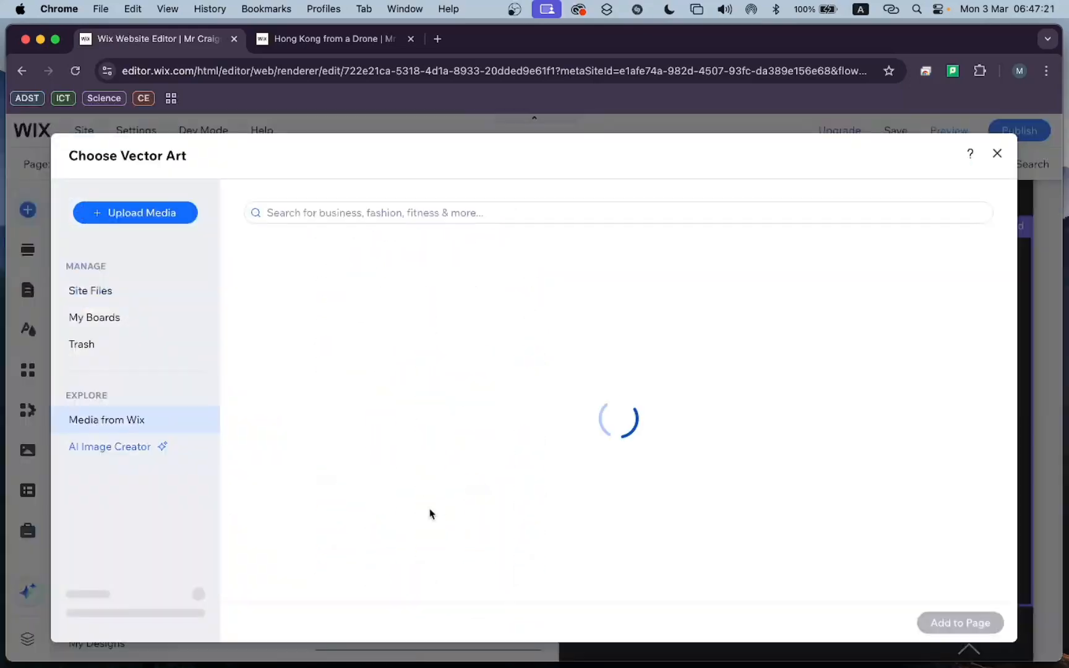
scroll(566, 453, "down", 15)
scroll(445, 408, "down", 10)
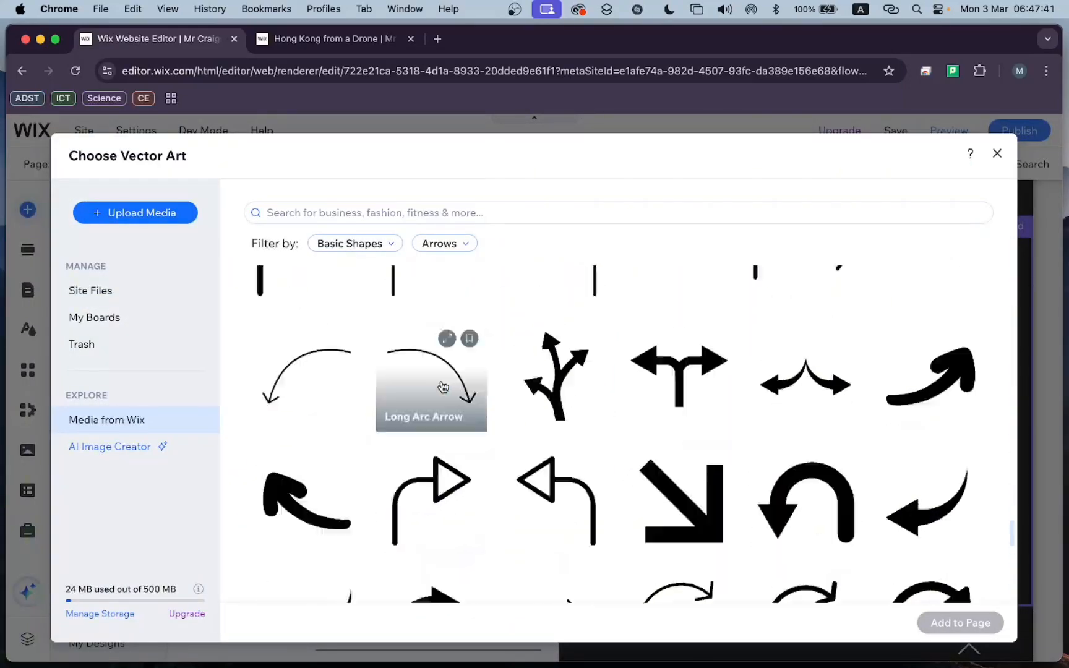
scroll(445, 403, "up", 3)
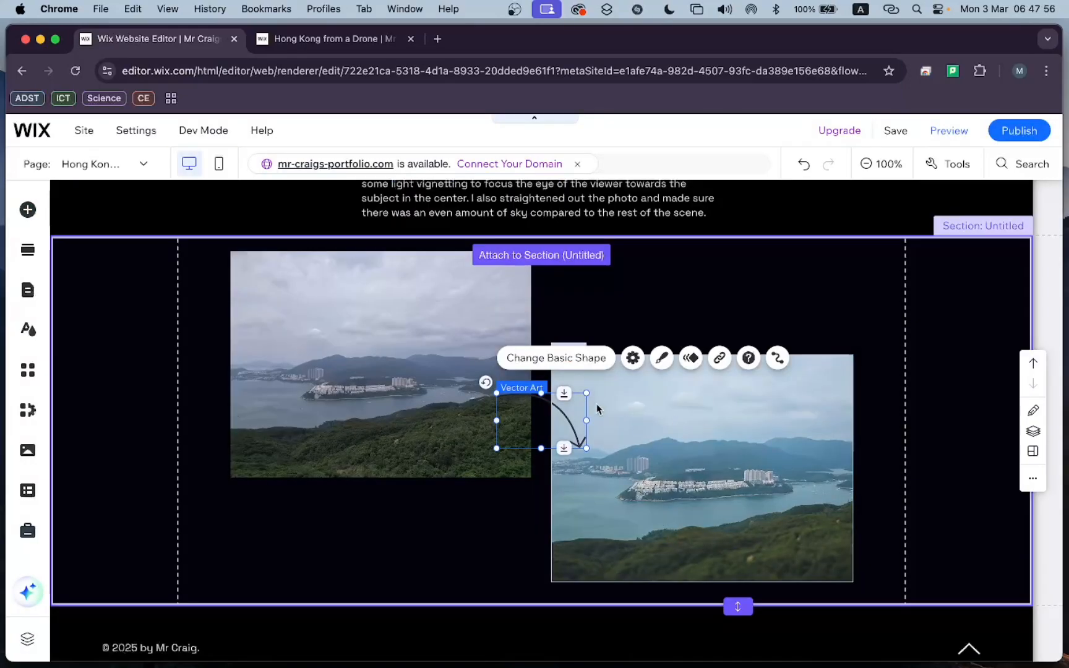
left_click_drag(597, 408, 636, 309)
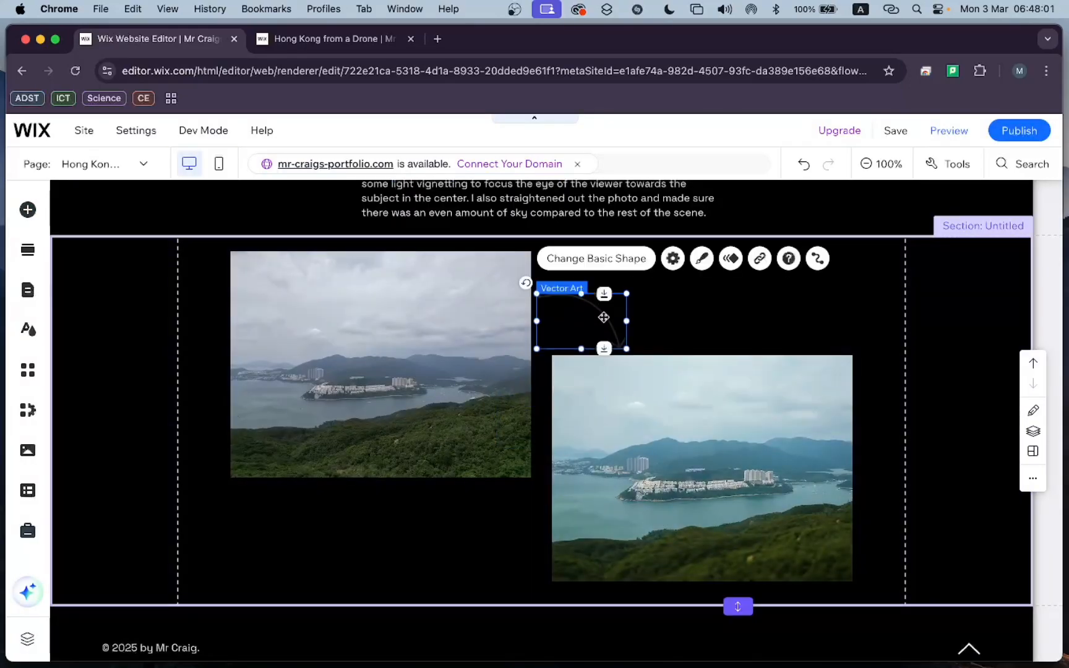
Change the arc arrow's fill color to light purple at 100% opacity.
left_click(673, 258)
left_click(702, 258)
left_click(490, 316)
left_click(352, 370)
left_click(457, 268)
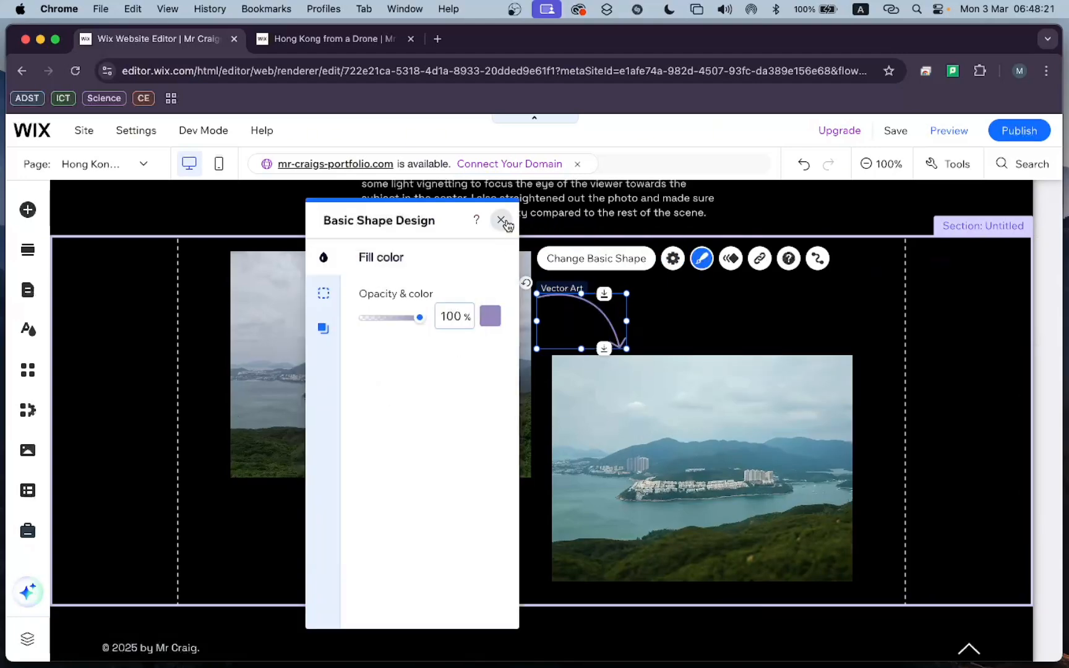
left_click(501, 219)
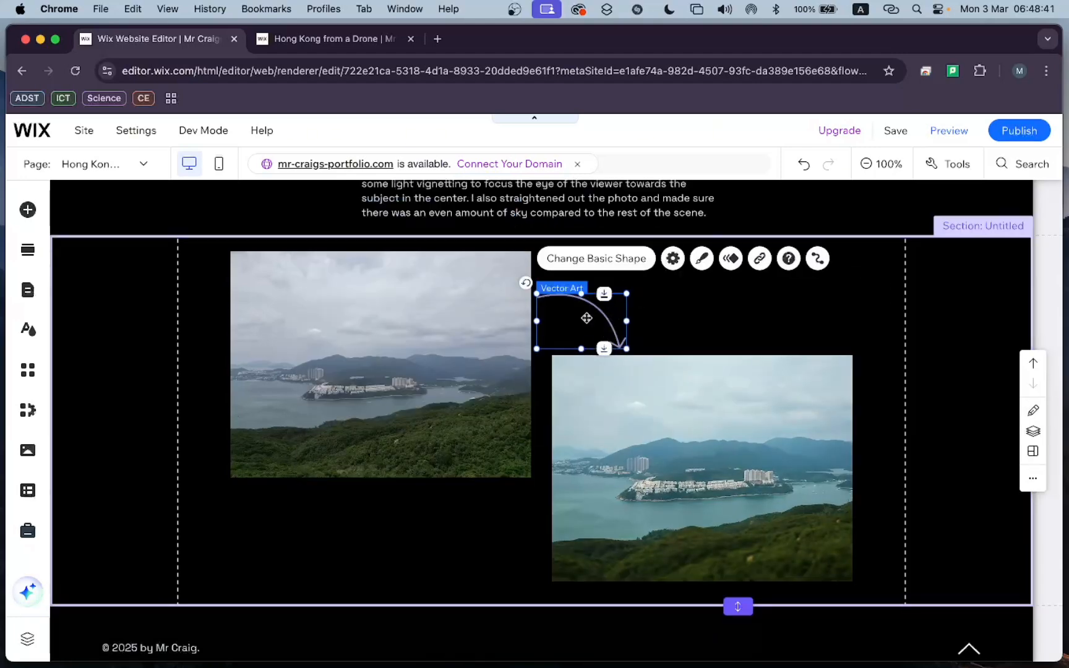
Duplicate the arc arrow, move the copy below the unedited photo, and rotate it to point upward.
key("super+c")
key("super+v")
right_click(489, 531)
left_click_drag(573, 323, 538, 563)
left_click(539, 528)
left_click(432, 530)
left_click(483, 517)
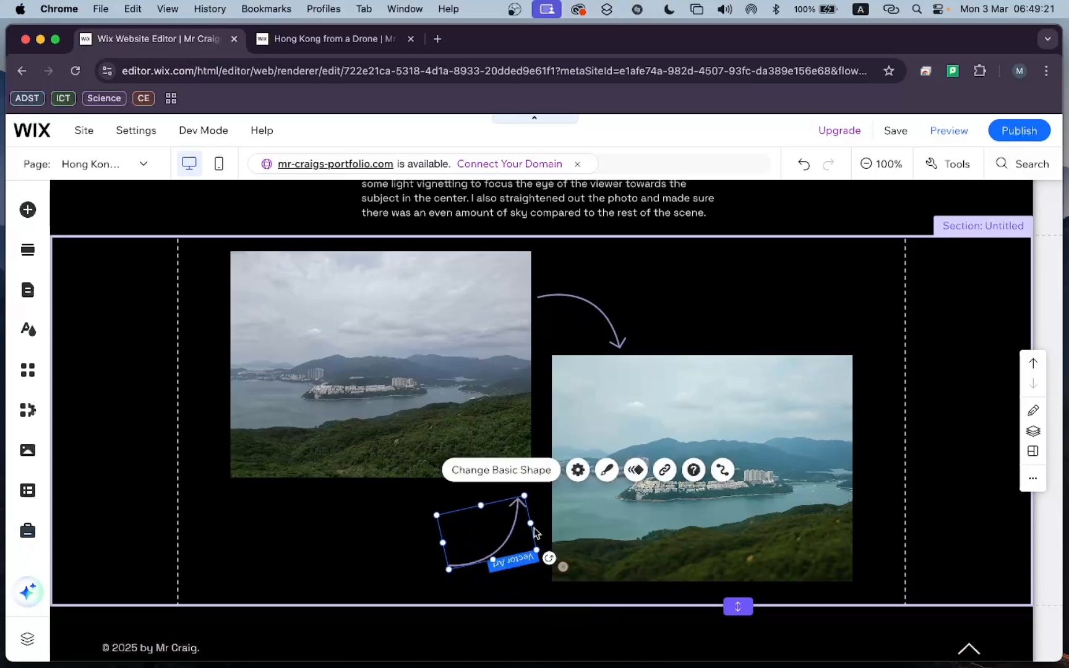
Straighten the duplicated arrow's rotation and try to flip it vertically.
right_click(523, 535)
left_click(523, 532)
left_click(525, 531)
left_click(537, 548)
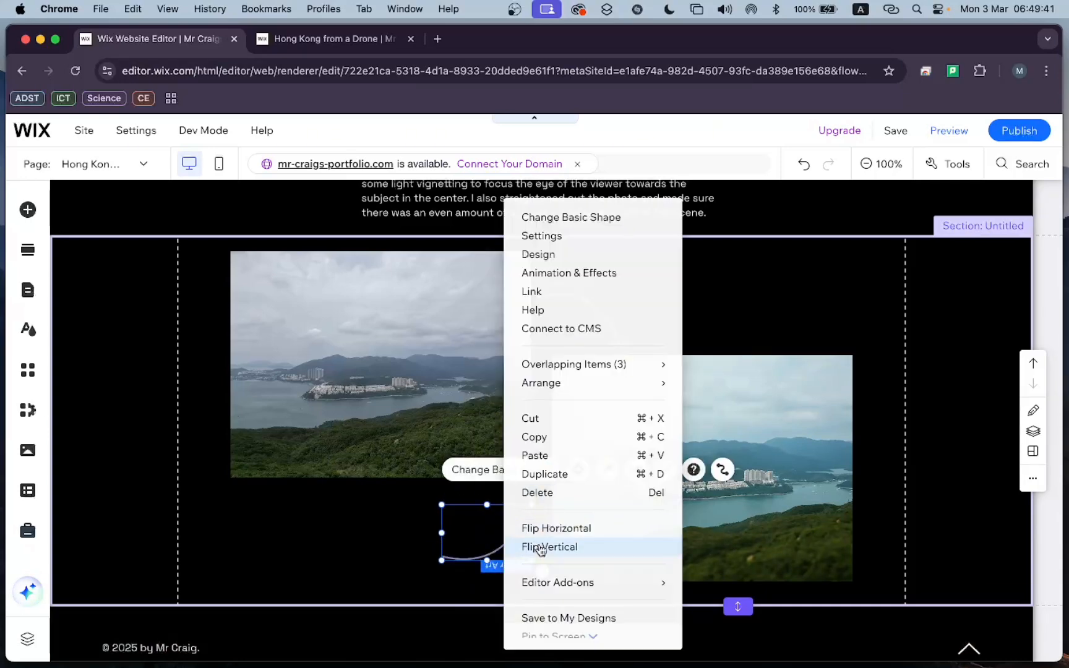
left_click(537, 548)
left_click(462, 573)
right_click(495, 536)
left_click(517, 547)
left_click(471, 538)
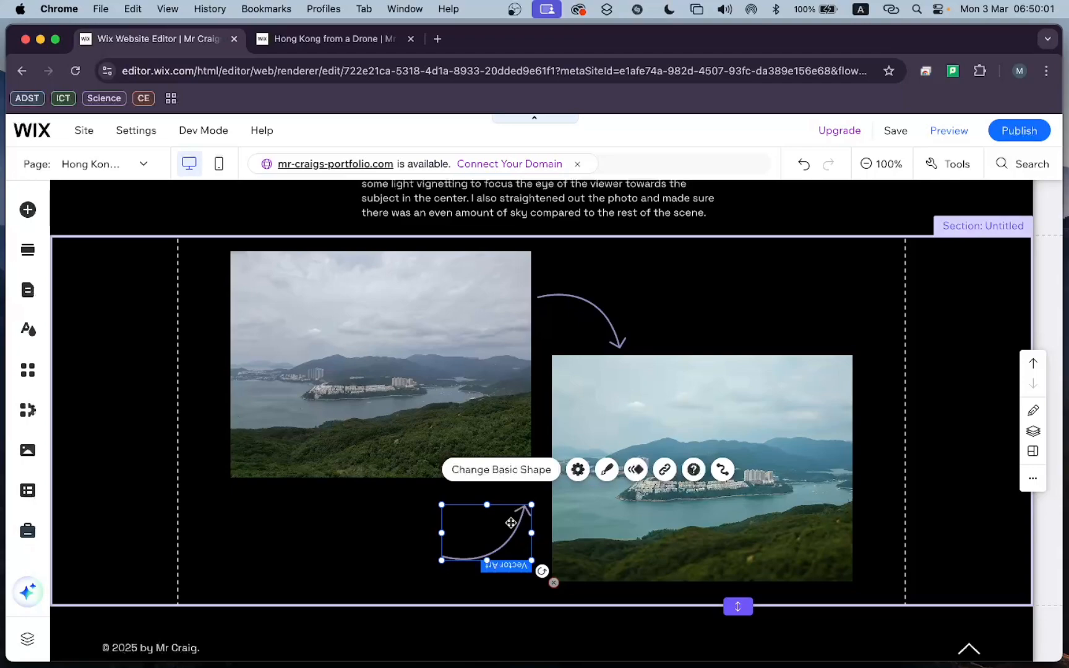
Try to add the left-pointing long arc arrow below the unedited photo in place of the duplicate.
left_click(28, 209)
left_click(423, 574)
scroll(619, 433, "down", 5)
left_click(307, 499)
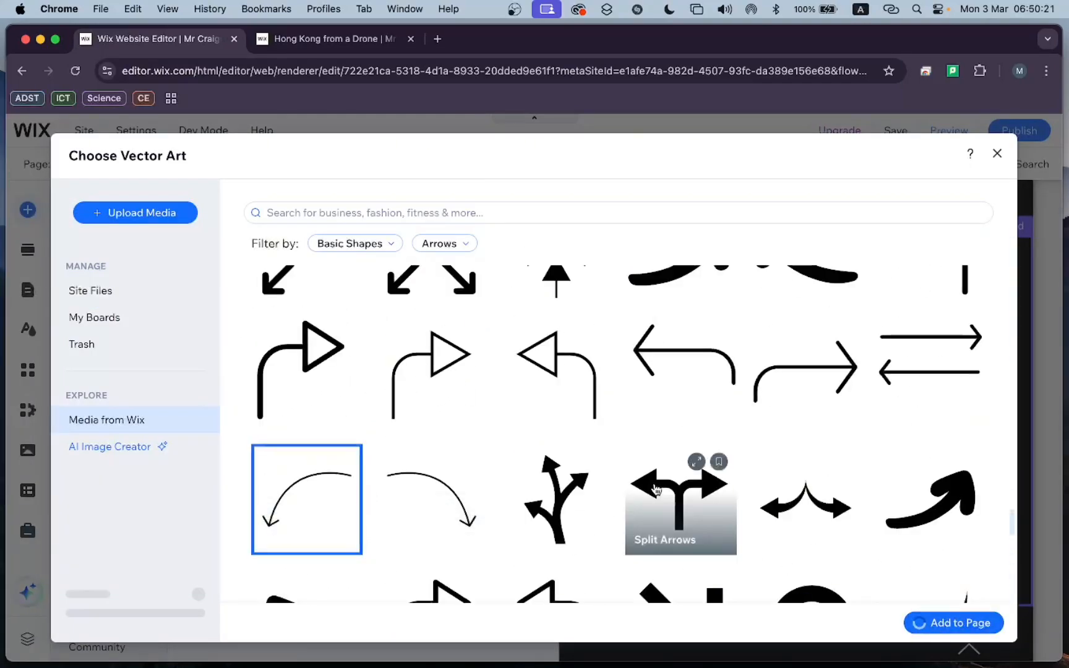
left_click_drag(546, 415, 491, 513)
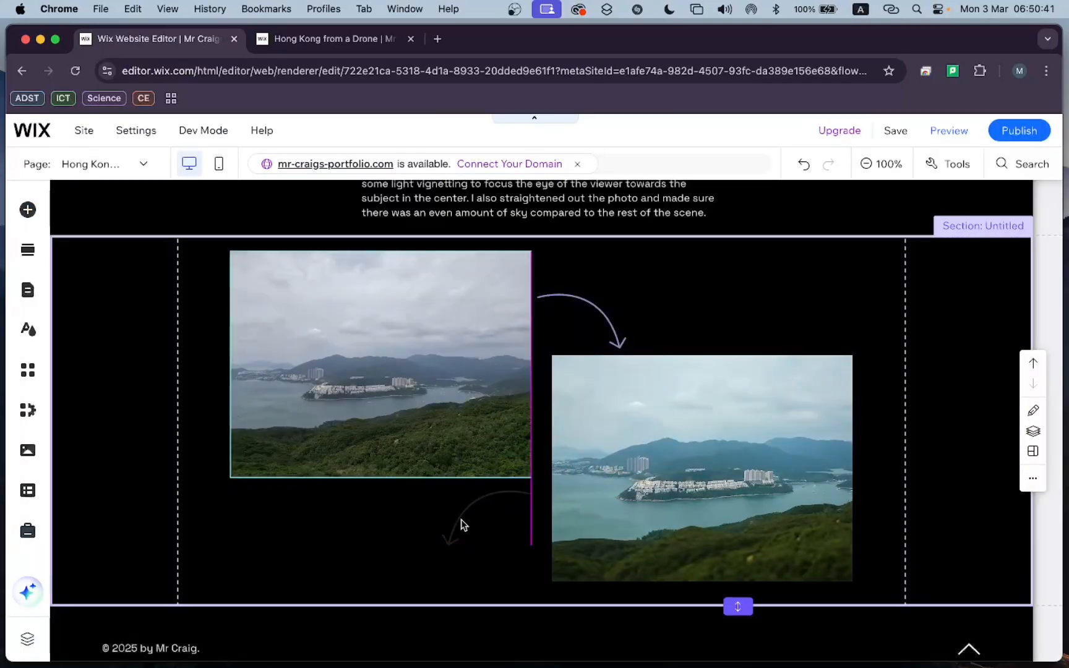
left_click(461, 530)
Save the site and reload the editor.
scroll(495, 433, "down", 1)
left_click(896, 130)
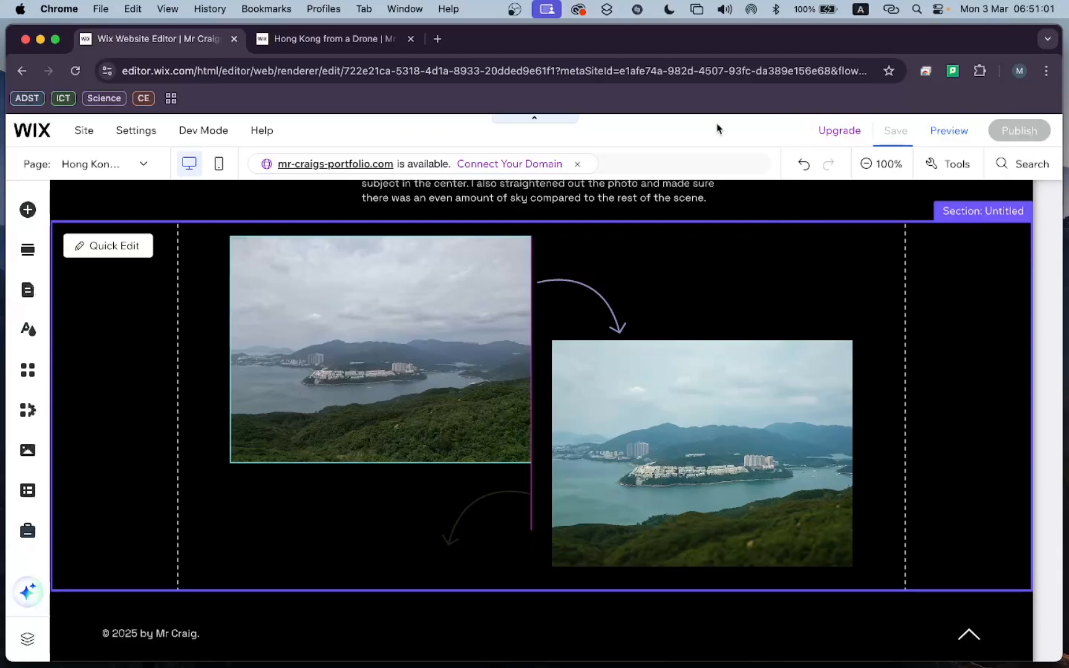
scroll(677, 294, "up", 3)
scroll(678, 294, "down", 3)
scroll(678, 293, "up", 1)
left_click(701, 142)
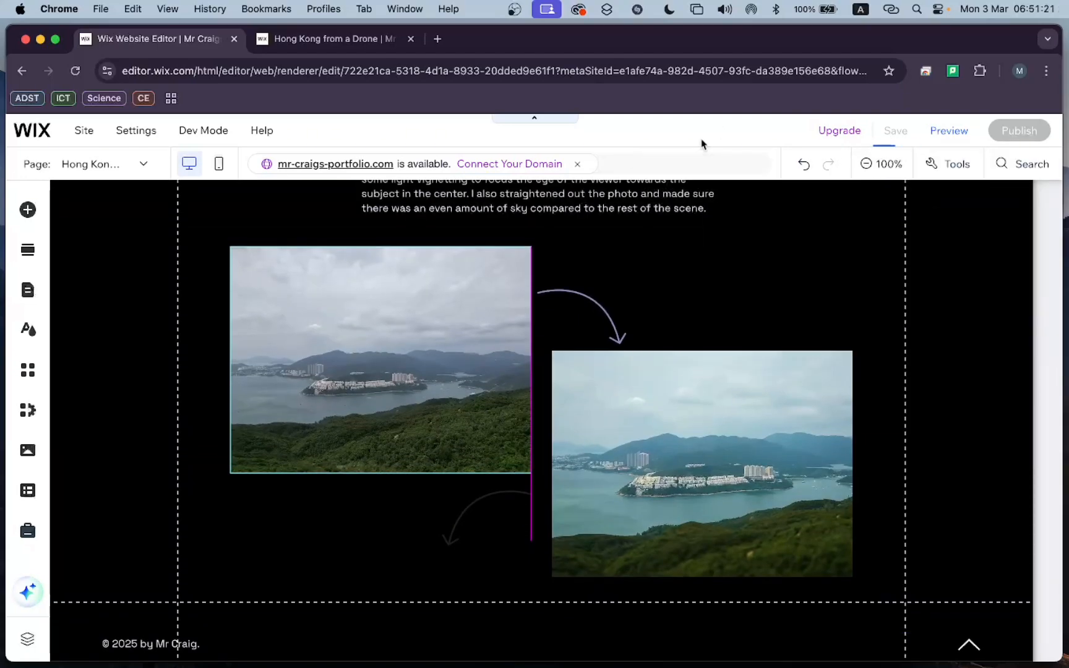
scroll(488, 540, "up", 1)
scroll(488, 540, "down", 1)
scroll(793, 248, "up", 1)
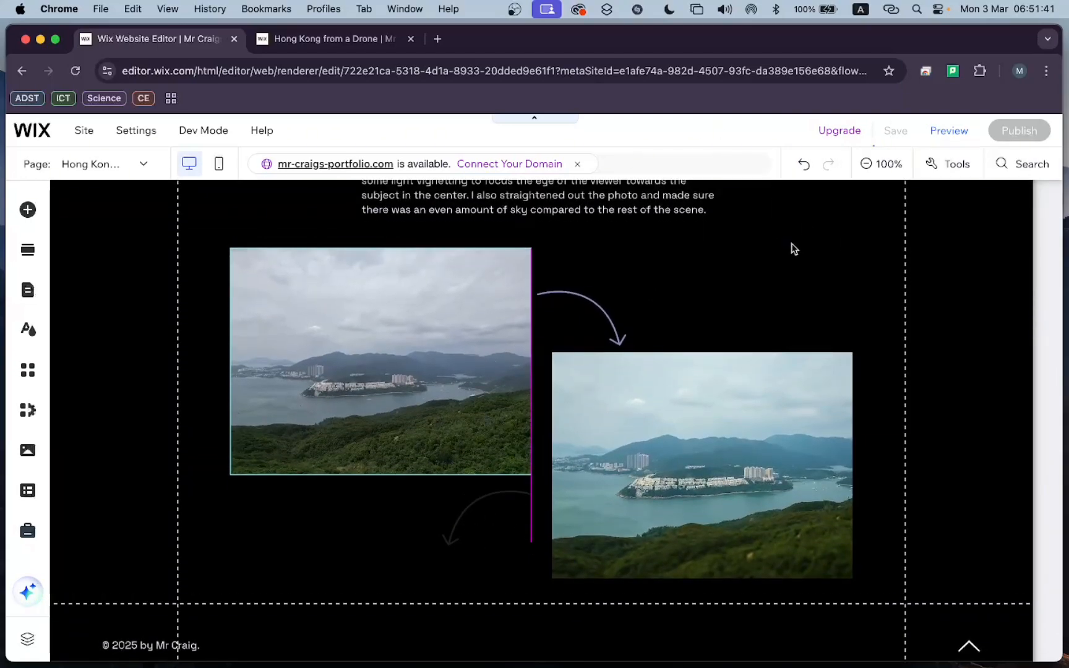
scroll(793, 248, "down", 1)
scroll(792, 245, "up", 3)
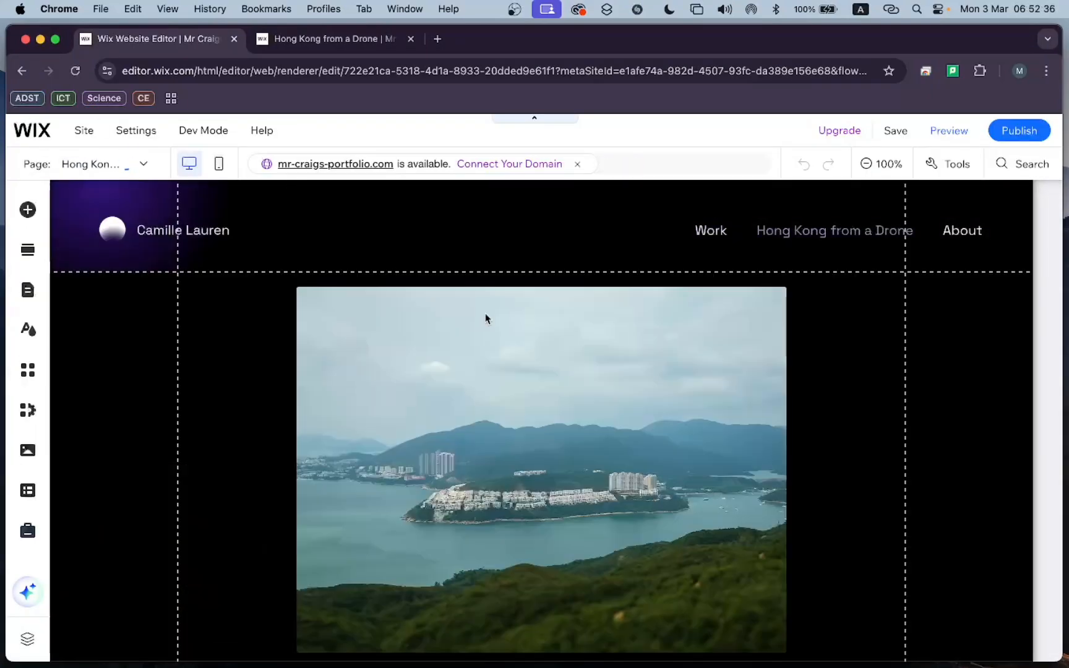
Review the page from the main photo through the title, details and description to the before-and-after comparison.
scroll(433, 495, "down", 10)
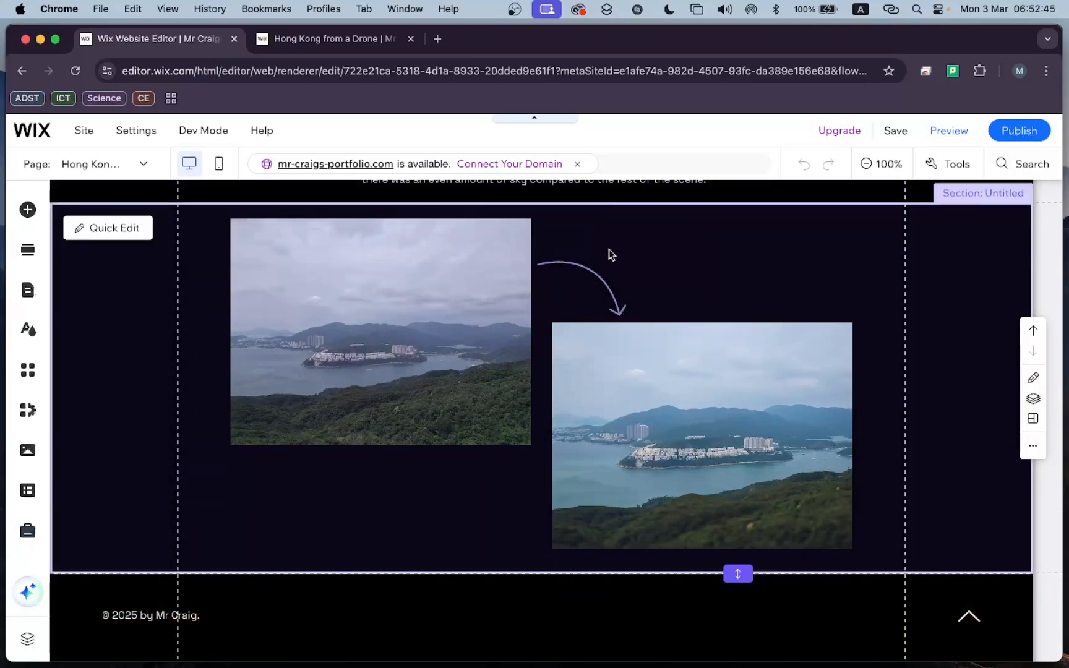
scroll(690, 262, "up", 3)
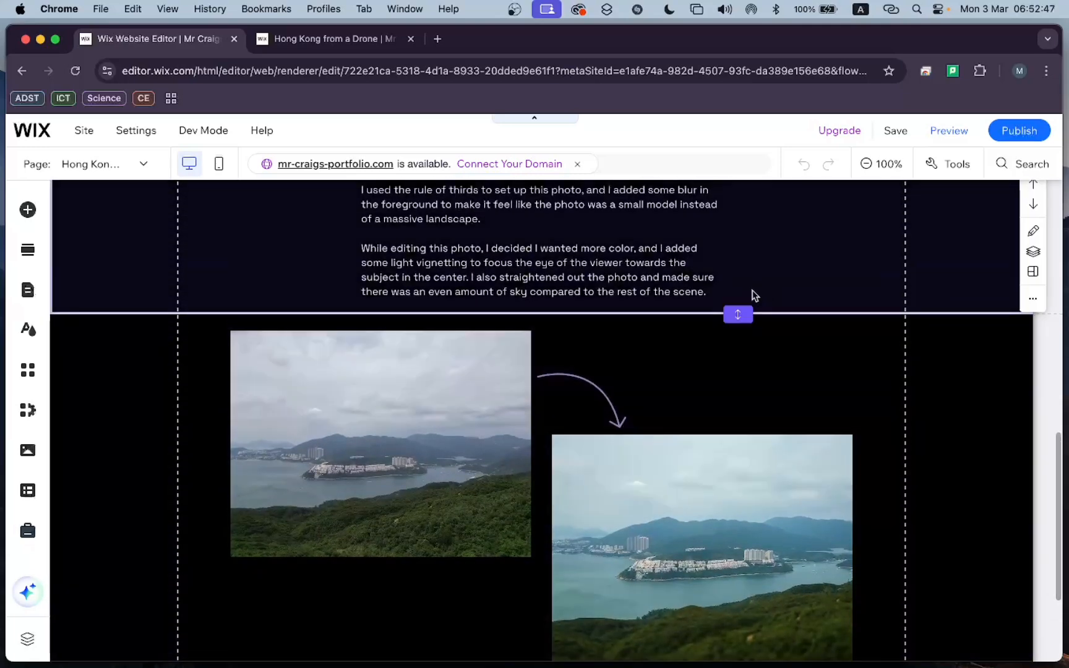
scroll(761, 296, "up", 8)
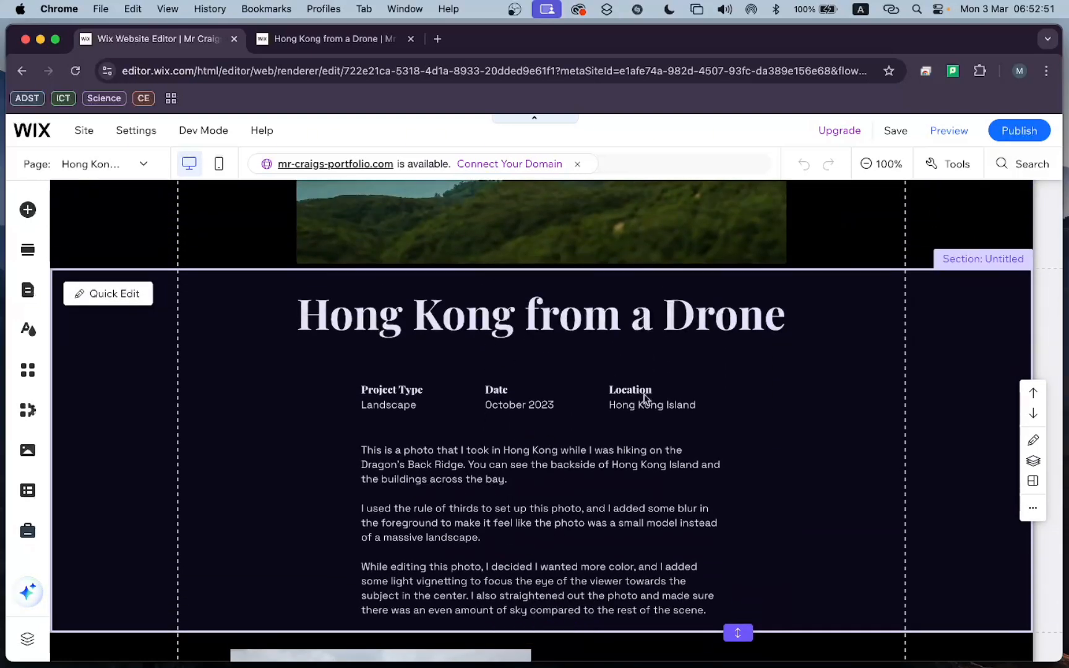
scroll(635, 494, "up", 8)
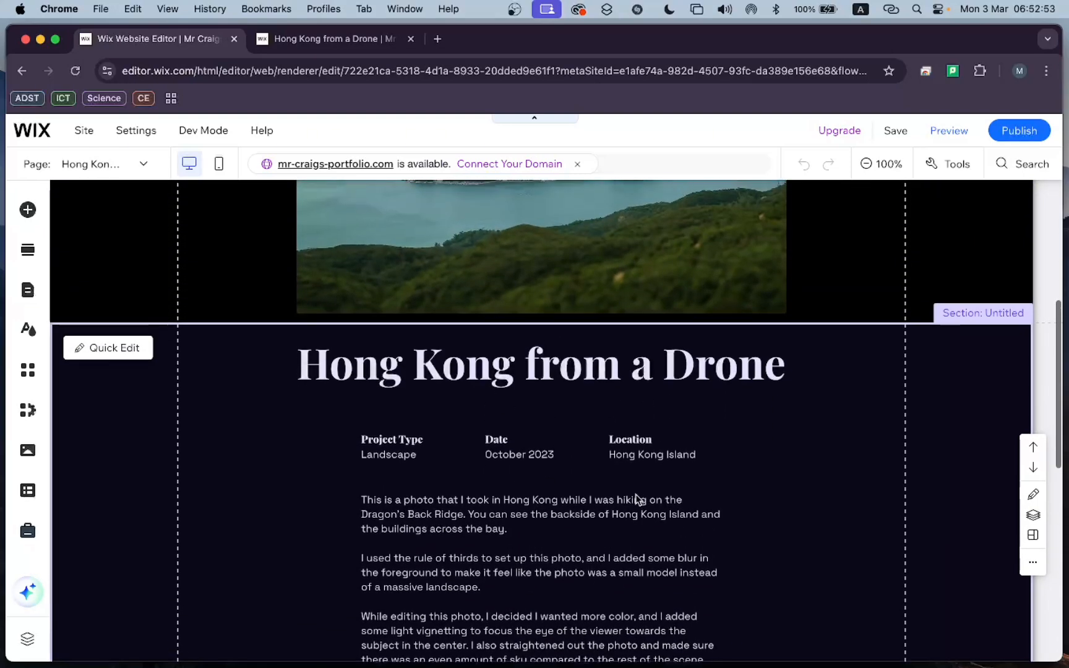
scroll(629, 350, "down", 15)
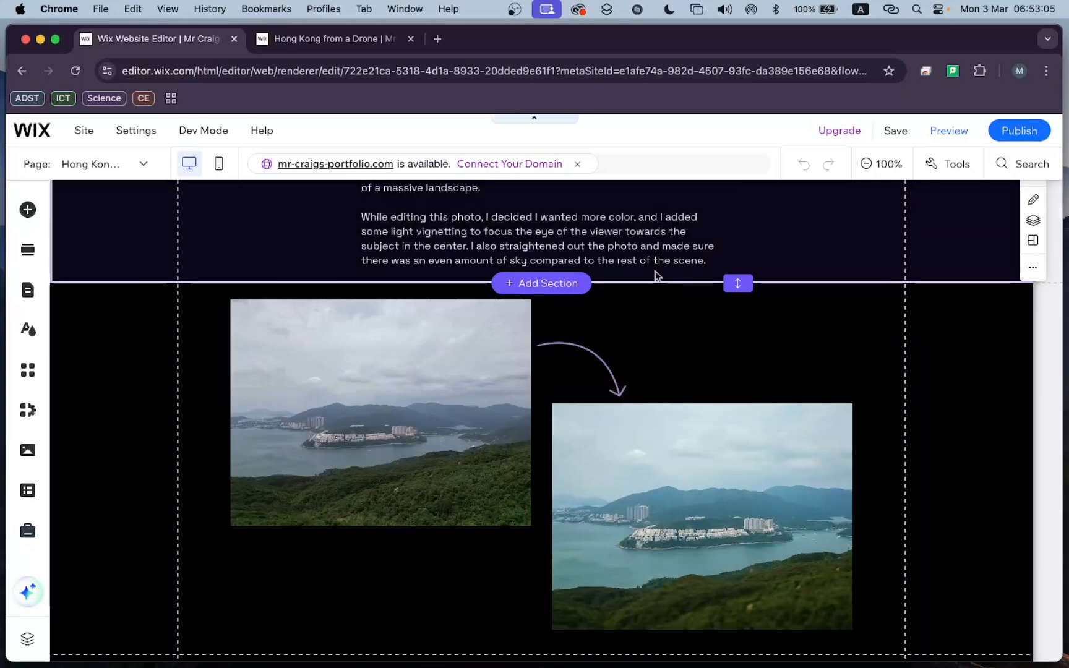
scroll(539, 245, "up", 3)
scroll(538, 245, "up", 5)
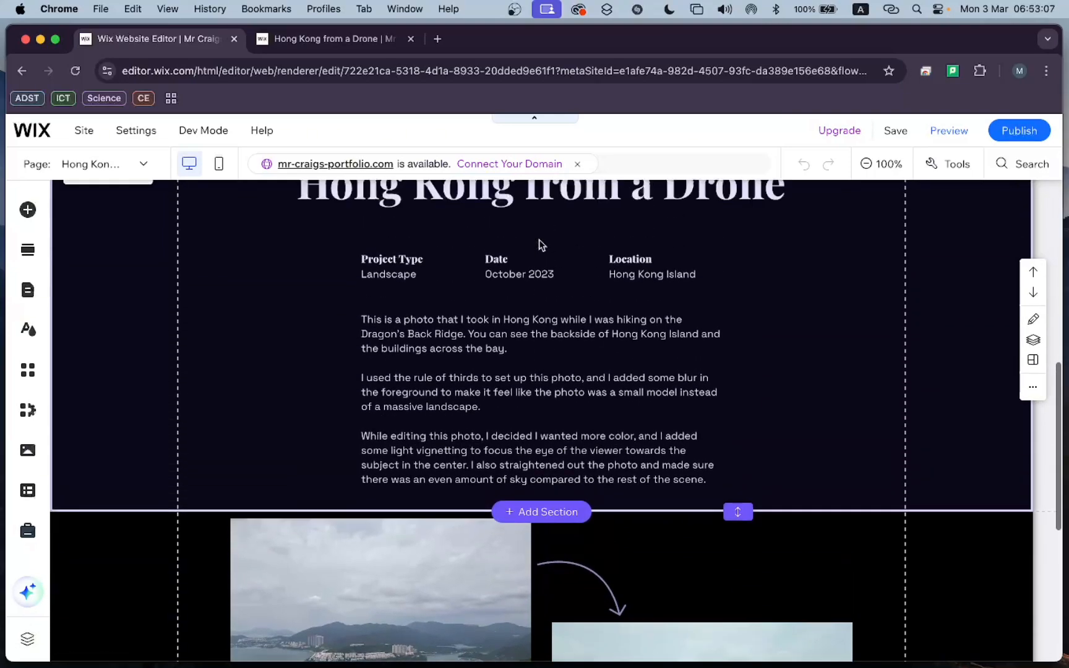
scroll(399, 262, "up", 3)
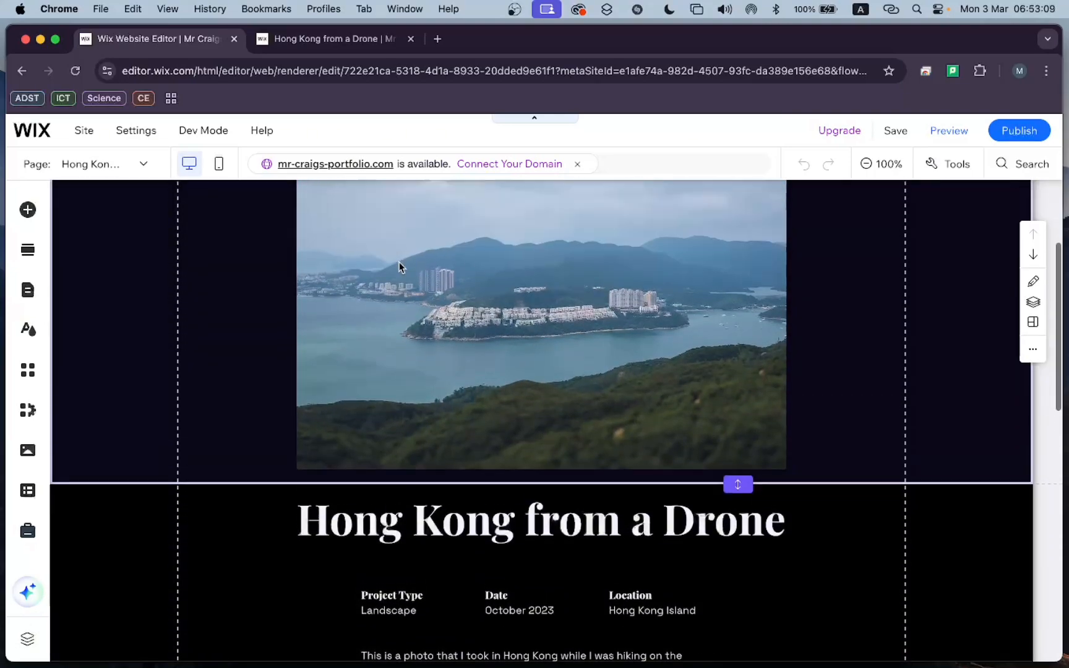
scroll(398, 262, "down", 6)
scroll(399, 262, "down", 4)
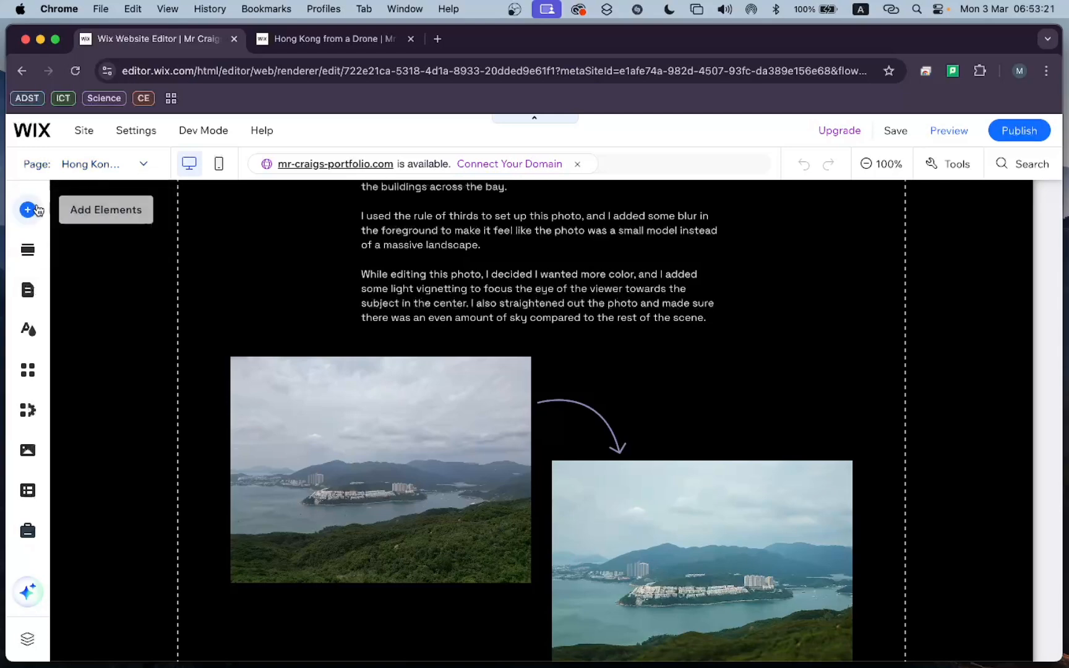
Add a new blank page to the site menu.
left_click(26, 302)
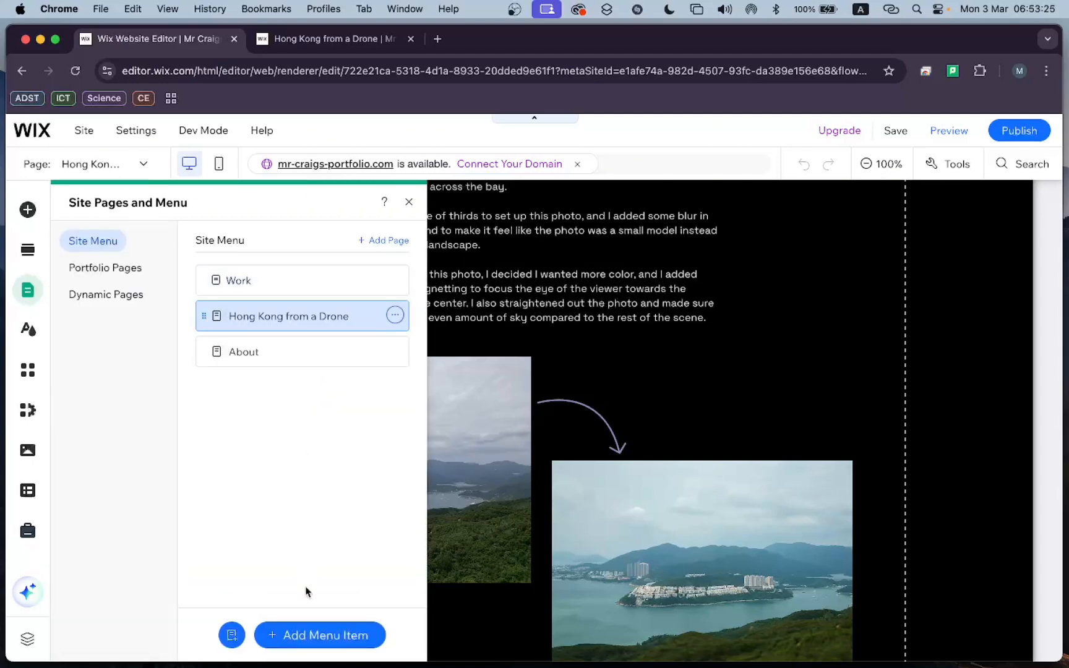
left_click(308, 639)
left_click(130, 206)
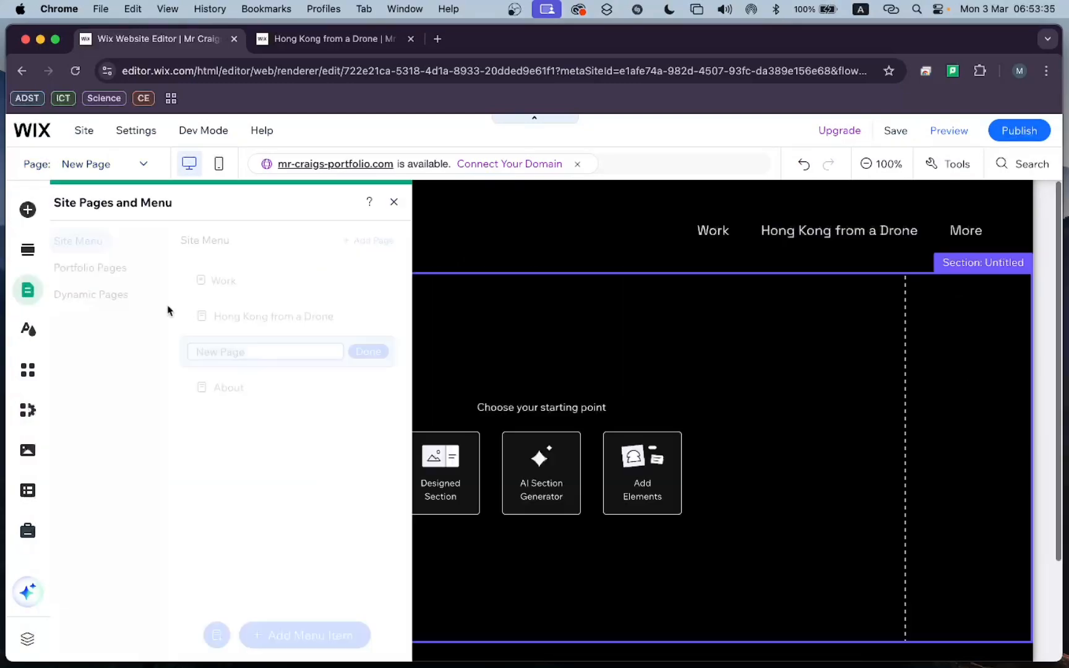
Name the new page "MUFFYYYYYY!", checking the spelling against the photo file names in Finder.
type("Muffy")
key("ctrl+Up")
left_click(301, 487)
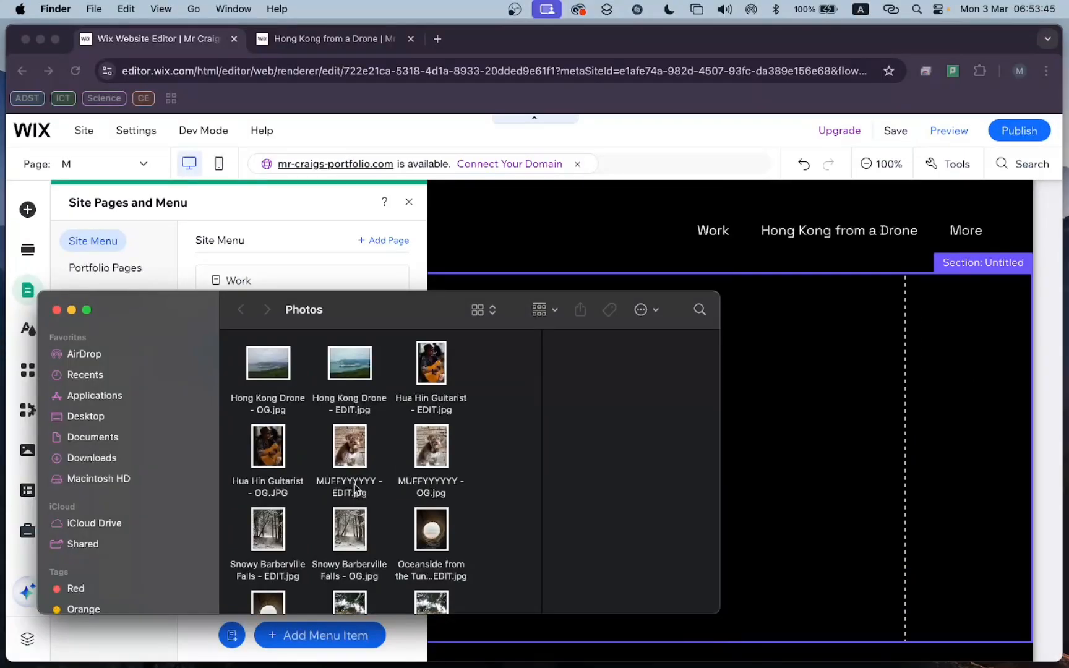
key("super+Tab")
double_click(266, 364)
type("UFFYYYYYY!")
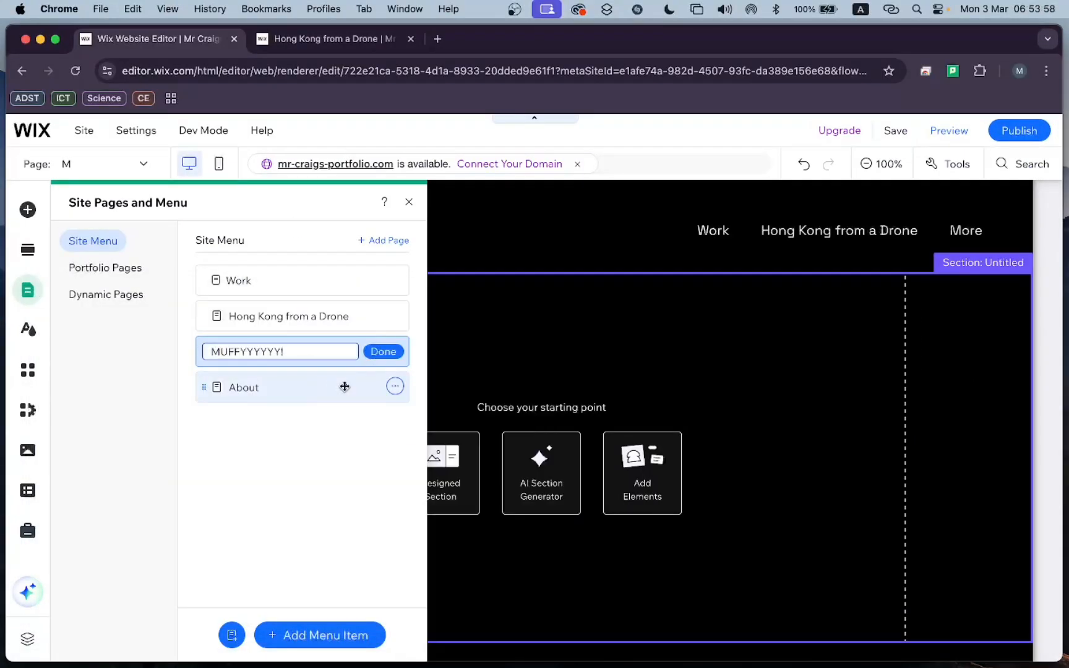
key("Return")
left_click(409, 202)
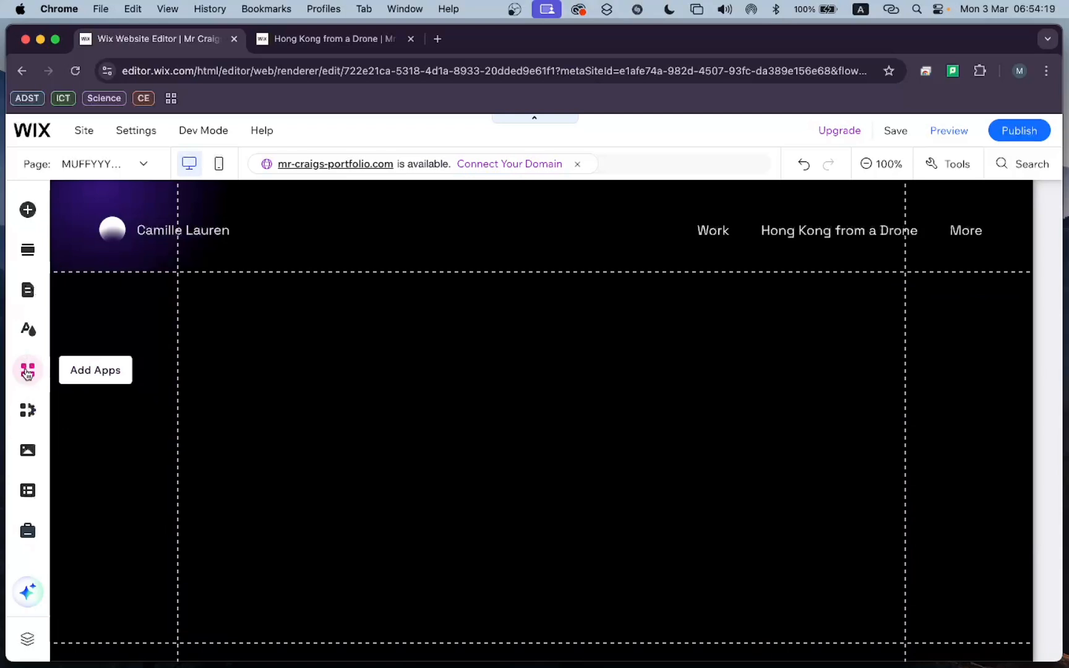
Search the Wix App Market for "before after".
left_click(27, 371)
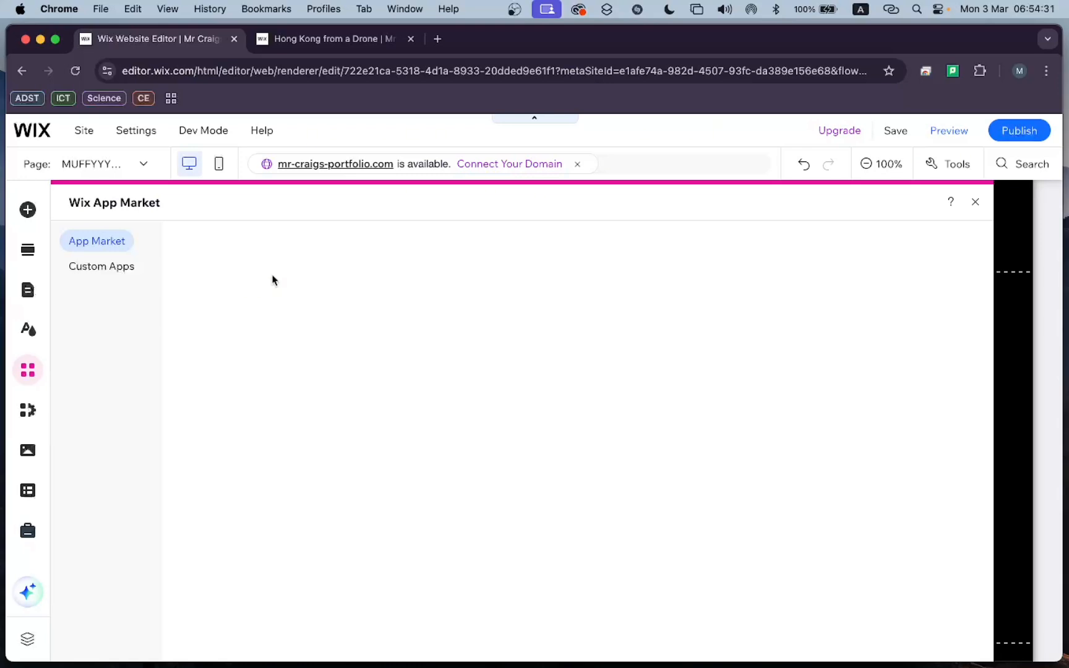
left_click(107, 266)
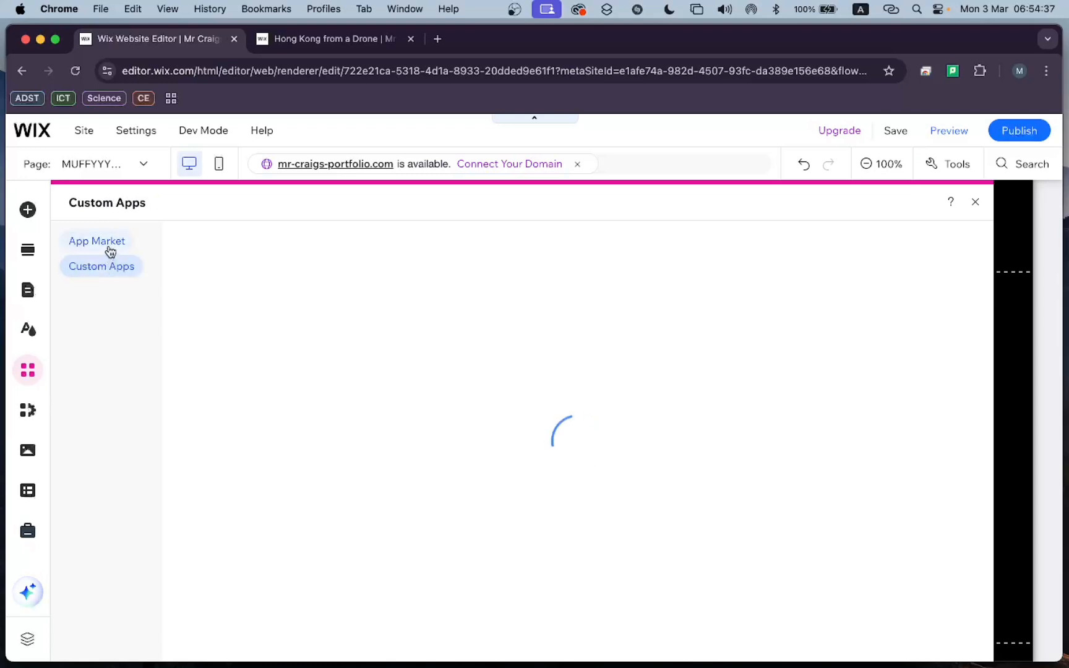
left_click(109, 248)
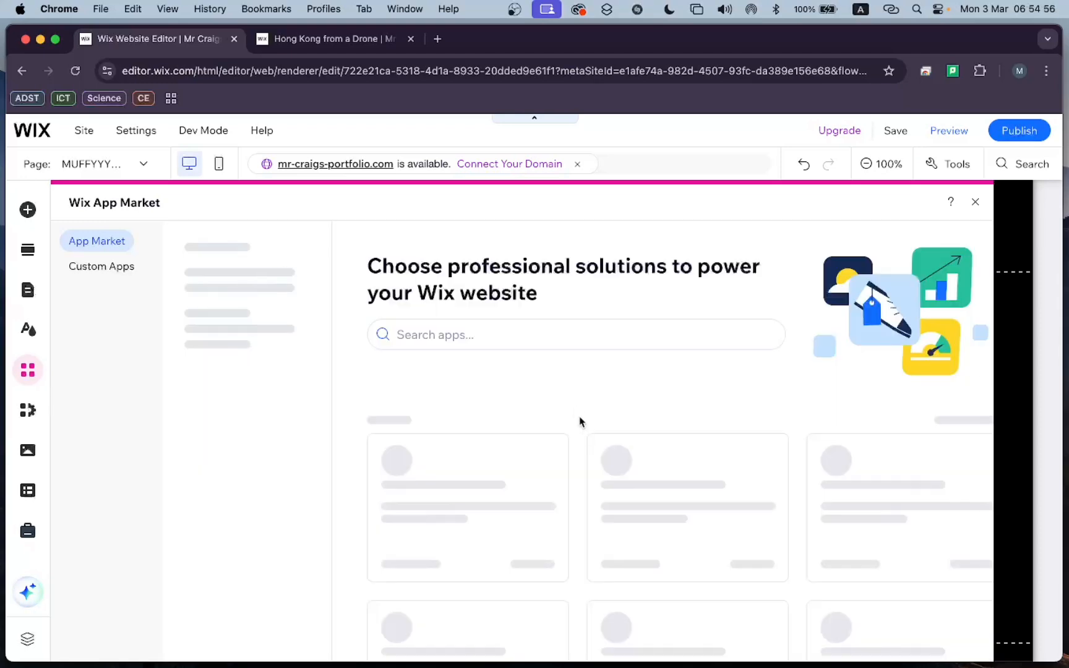
left_click(512, 334)
type("before")
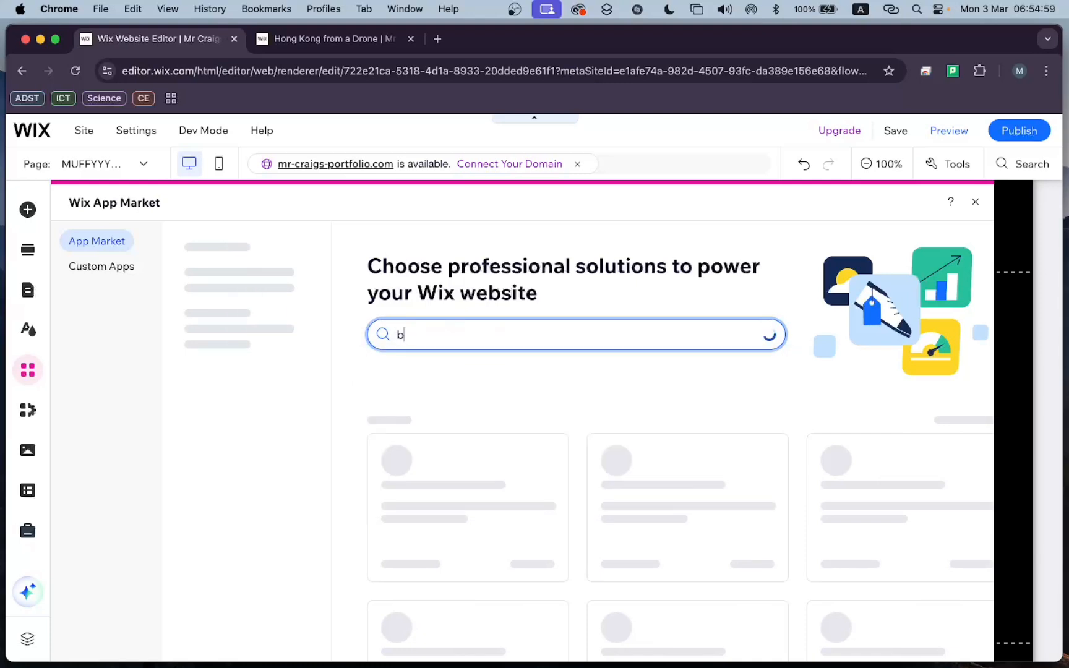
type(" after")
key("Return")
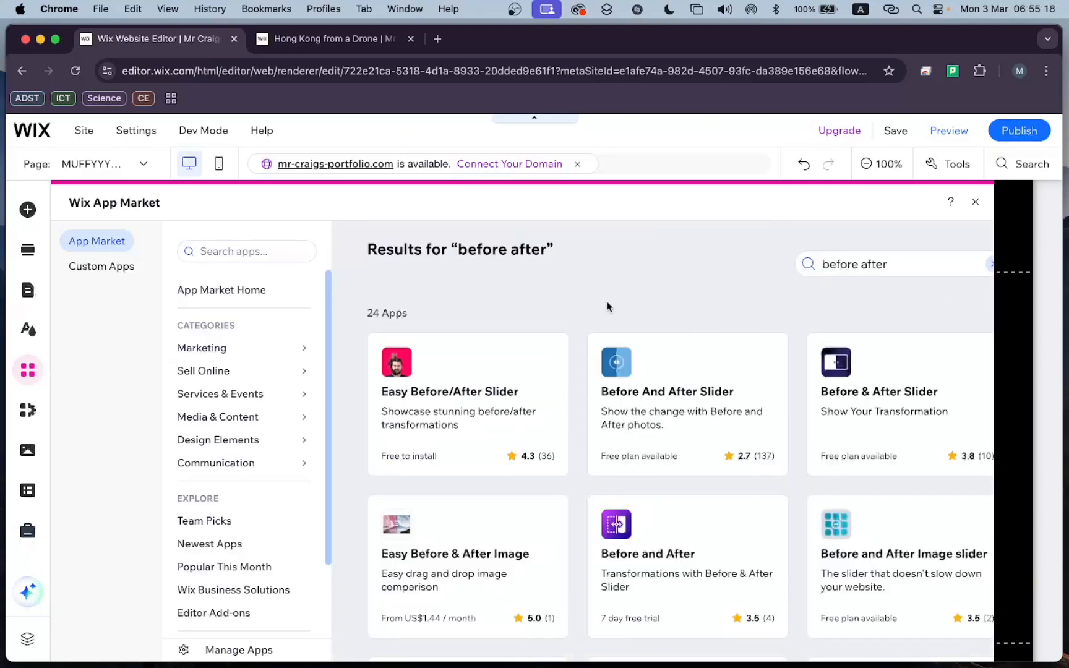
Add the Before & After Slider app by PURPLE to the site and agree to its installation terms.
scroll(612, 309, "down", 1)
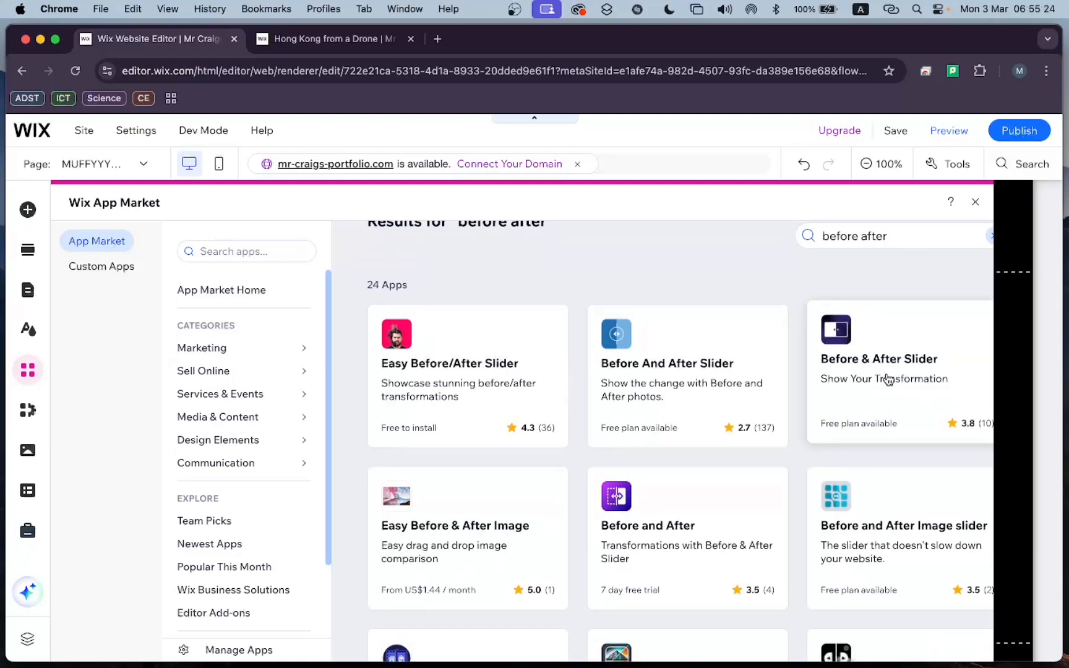
scroll(888, 374, "down", 2)
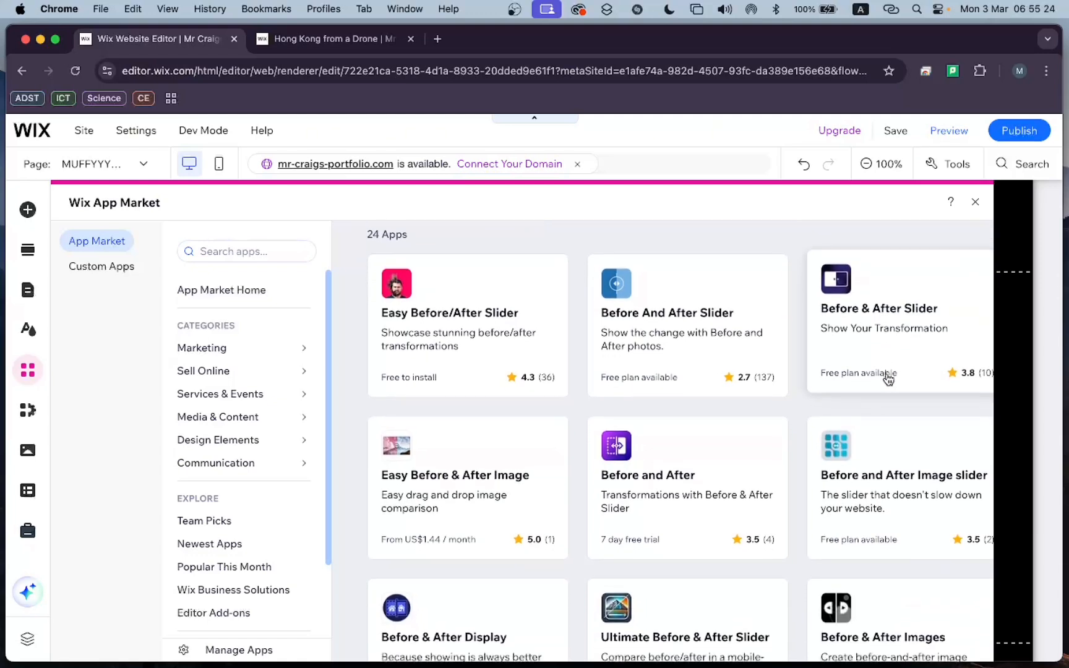
left_click(888, 312)
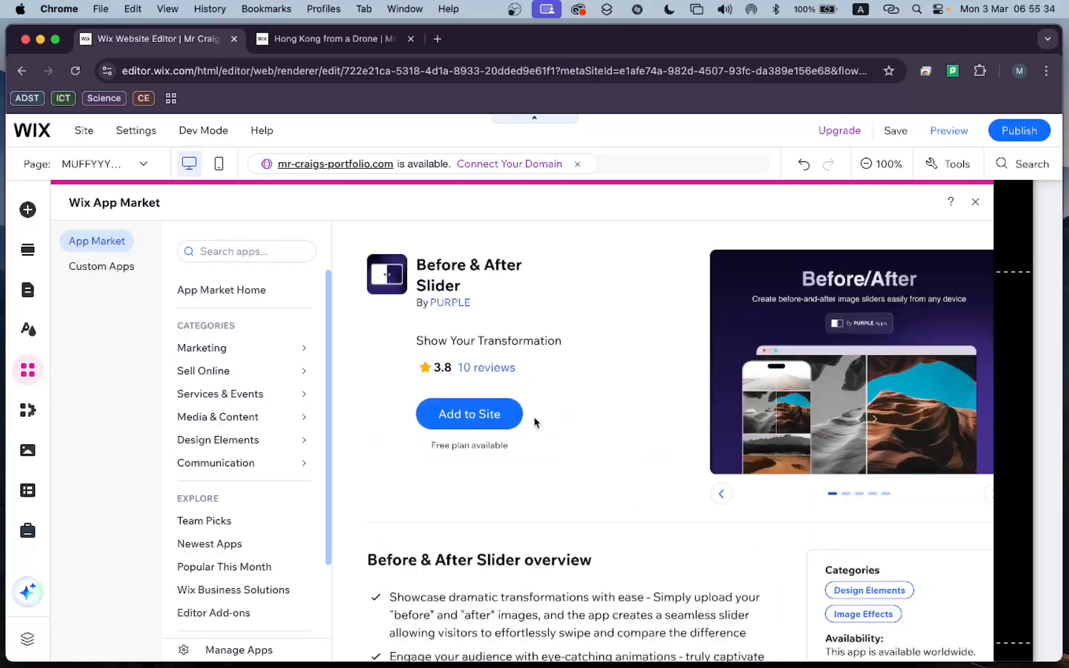
left_click(470, 414)
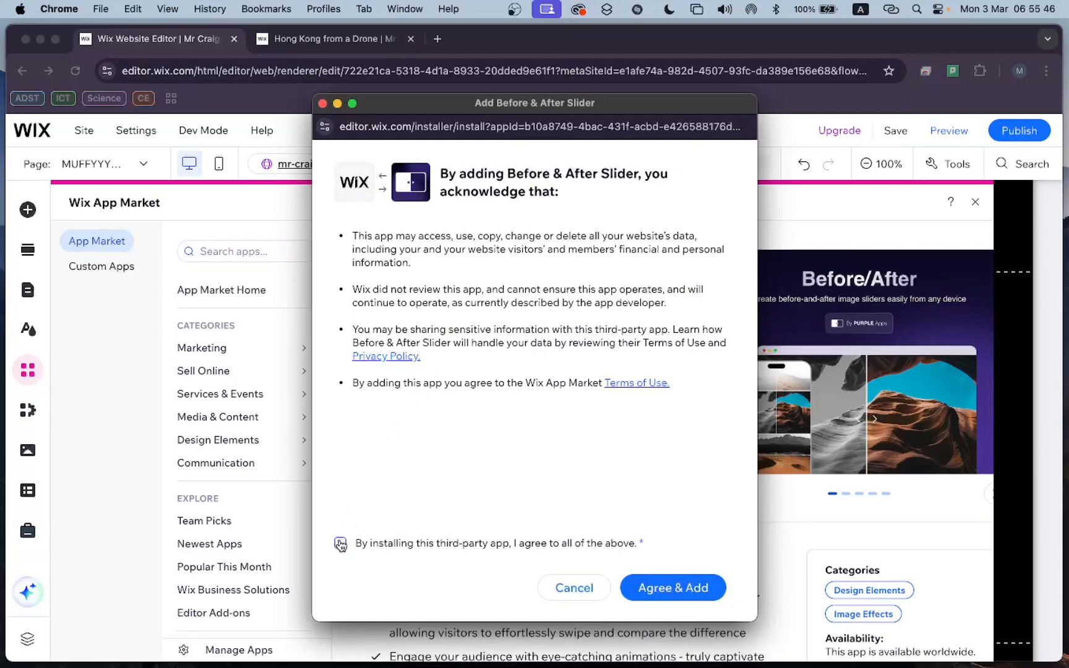
left_click(663, 590)
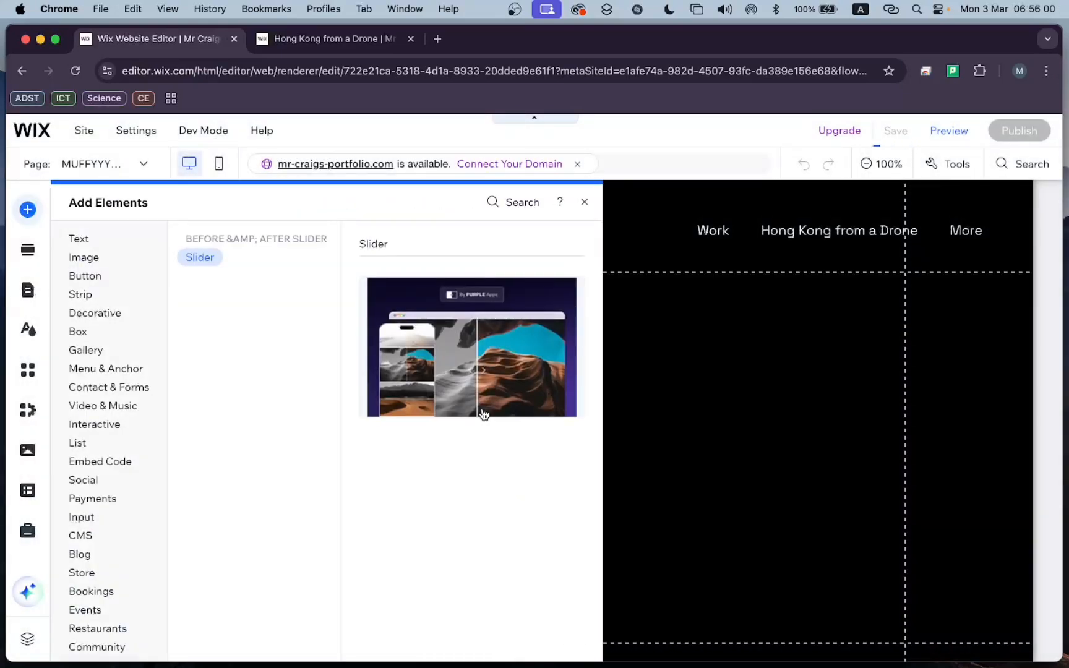
Place the Before & After Slider widget in the middle of the new page's empty section.
left_click(93, 613)
scroll(118, 562, "down", 2)
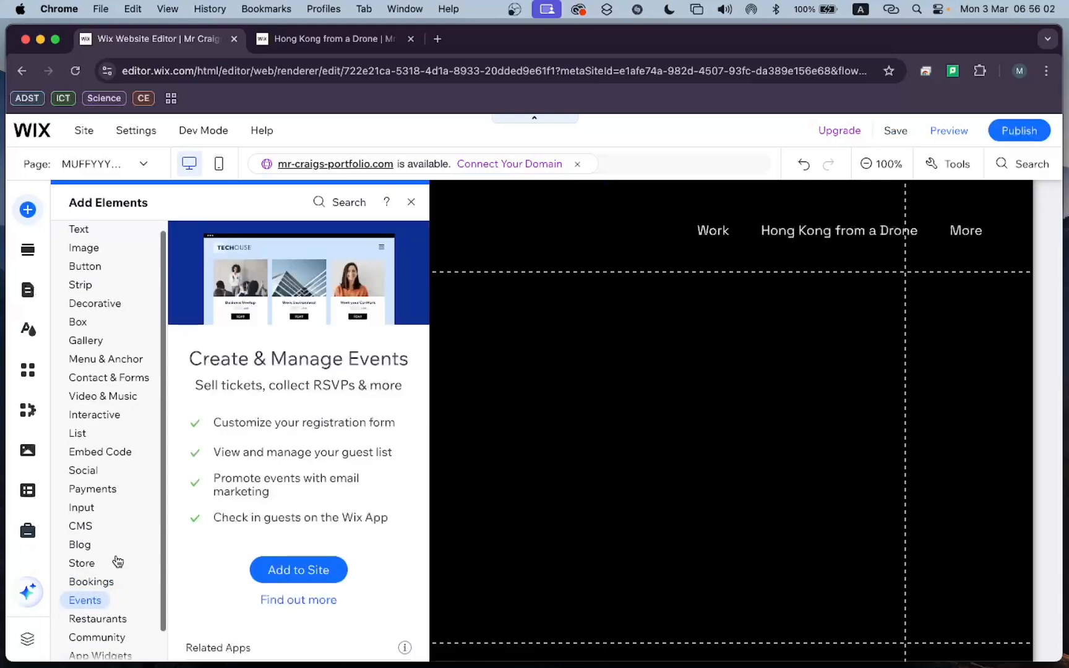
mouse_move(97, 631)
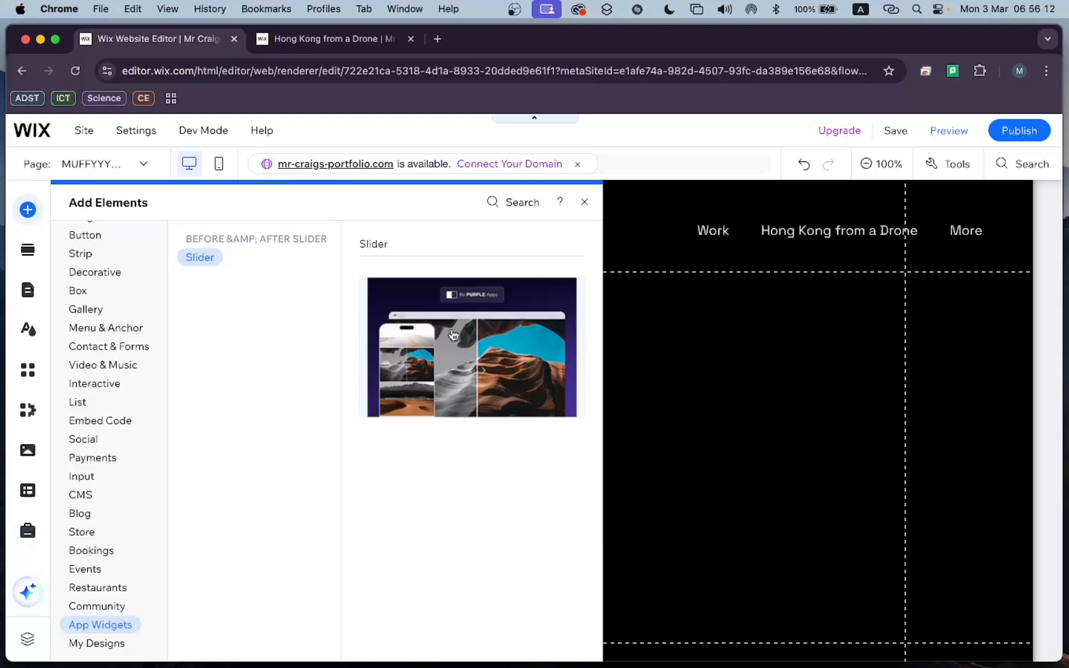
left_click_drag(453, 336, 497, 449)
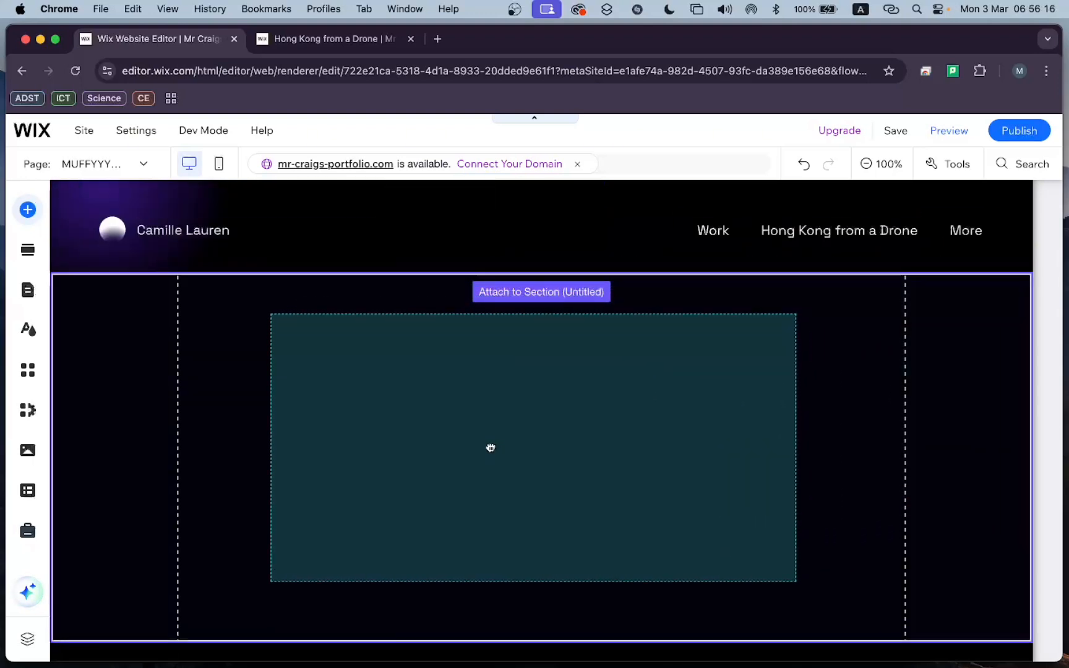
left_click_drag(490, 448, 499, 429)
Try stretching the image slider to full width with different margins, and turn the stretch off again.
scroll(587, 423, "down", 2)
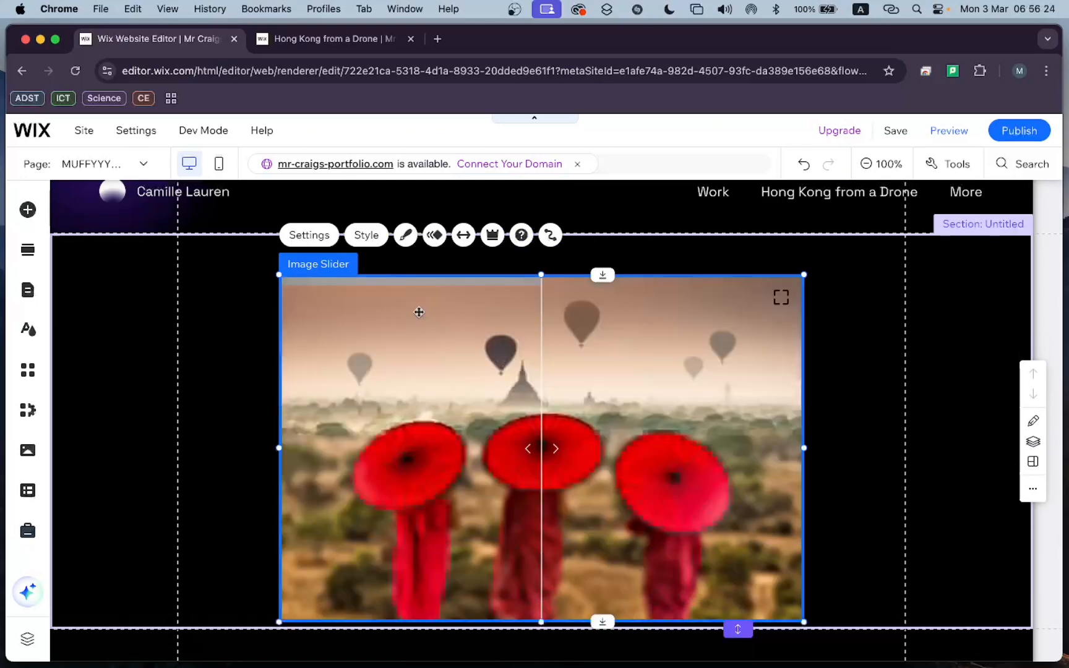
scroll(484, 357, "down", 3)
scroll(485, 359, "up", 1)
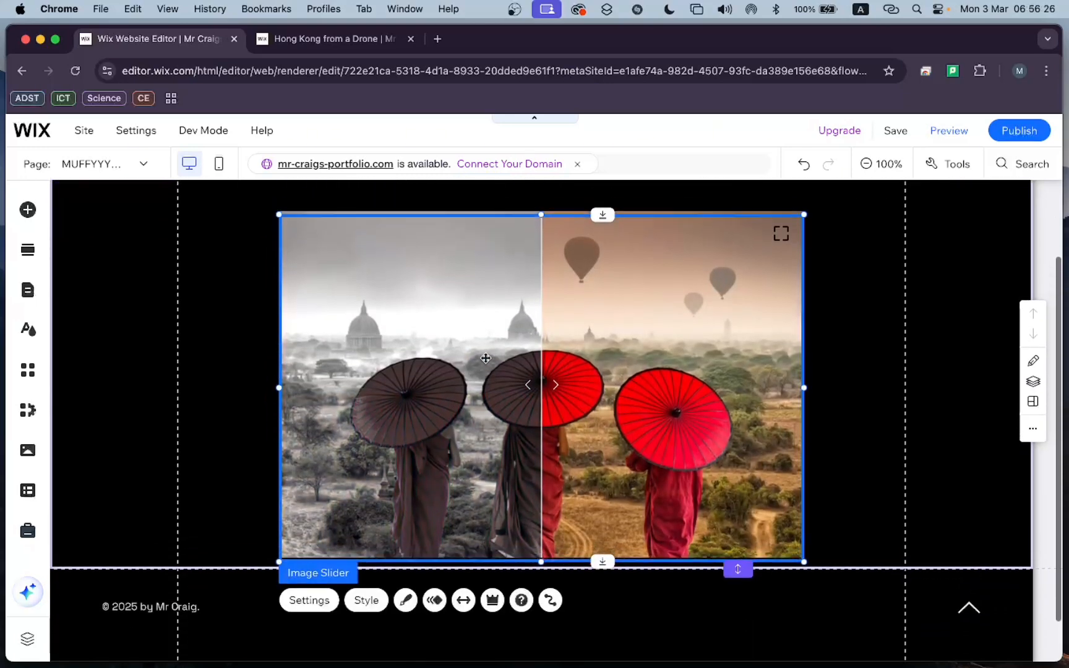
scroll(549, 375, "up", 2)
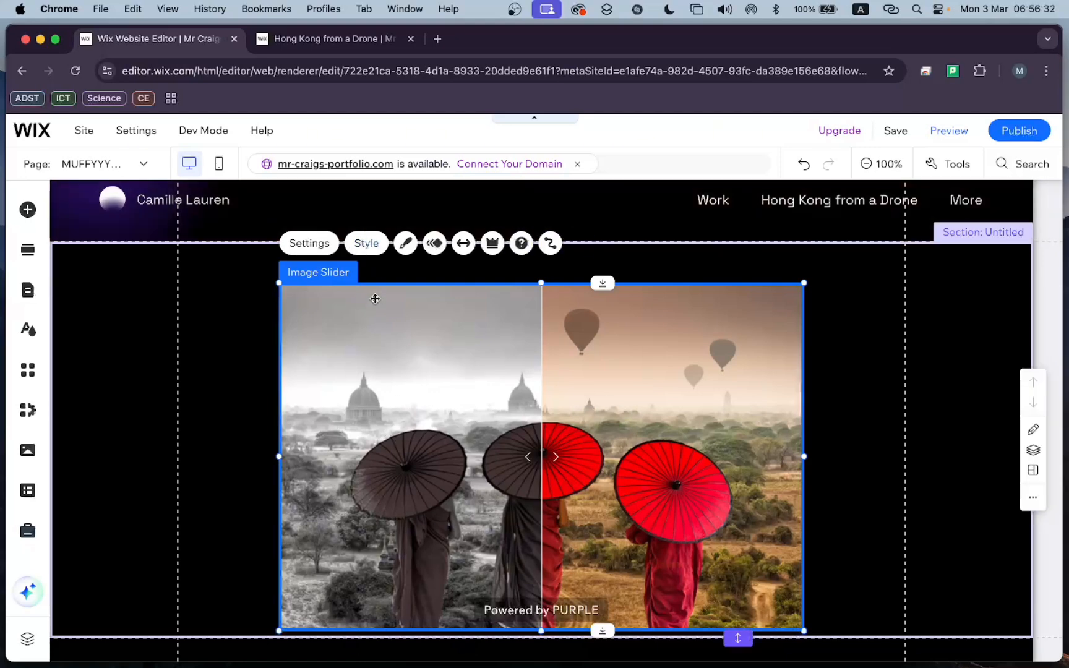
scroll(398, 369, "down", 1)
scroll(397, 369, "down", 1)
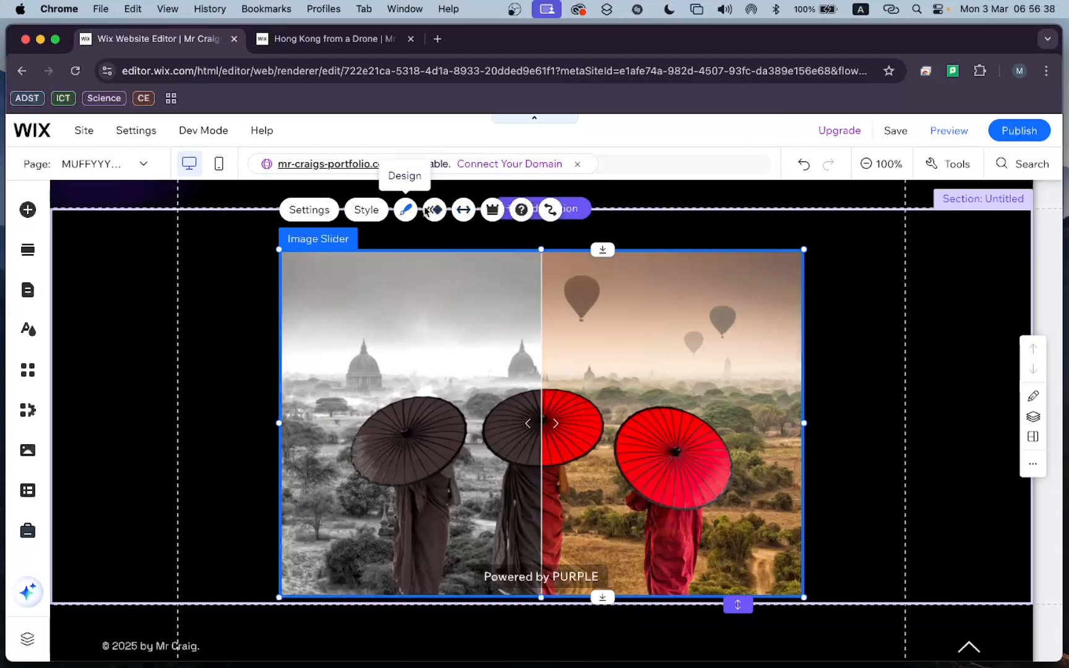
left_click(464, 210)
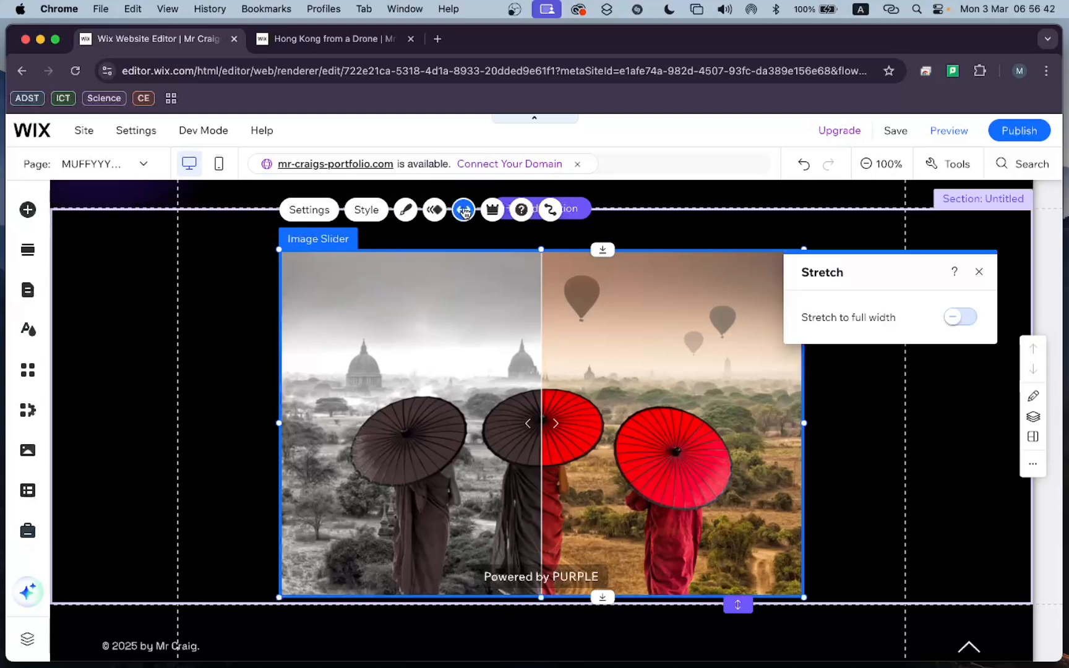
left_click(958, 318)
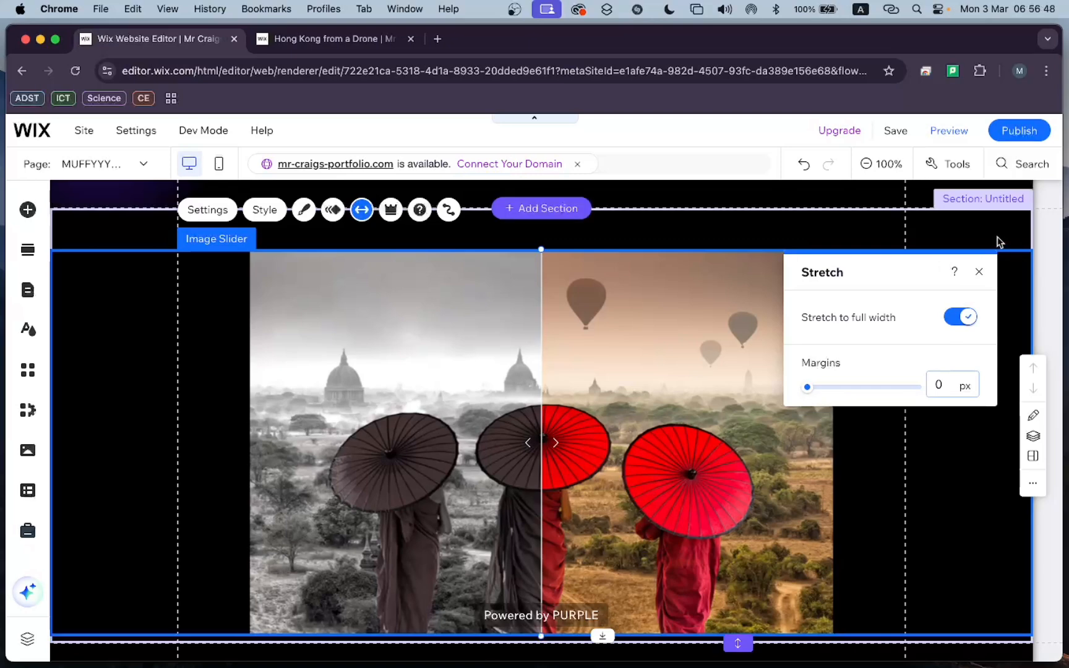
left_click_drag(807, 388, 822, 393)
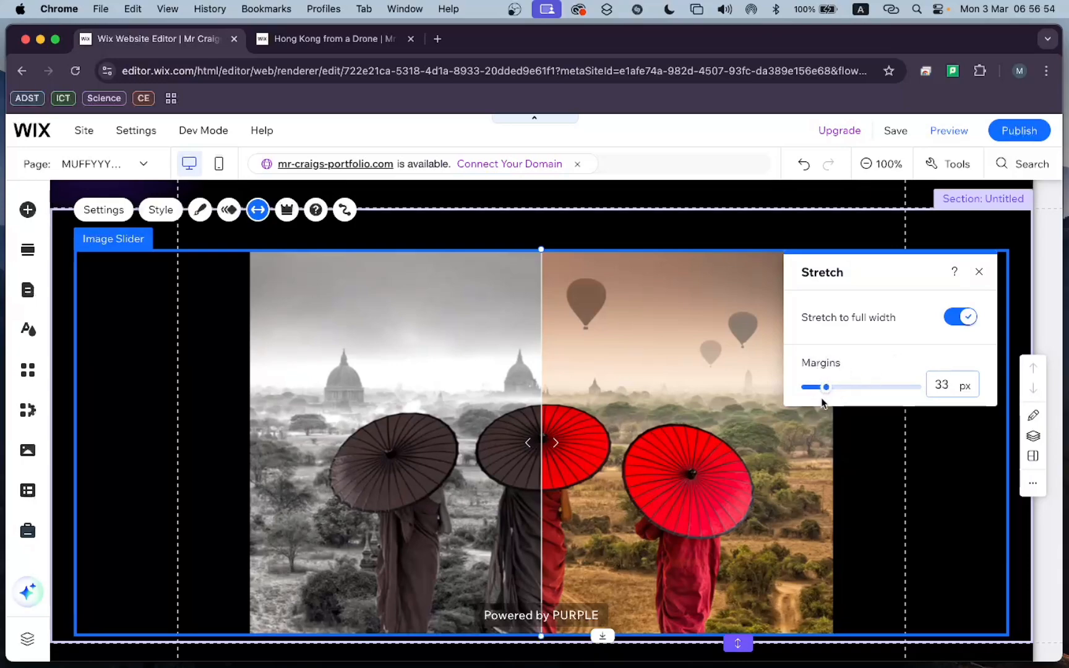
left_click_drag(827, 392, 818, 389)
left_click(955, 317)
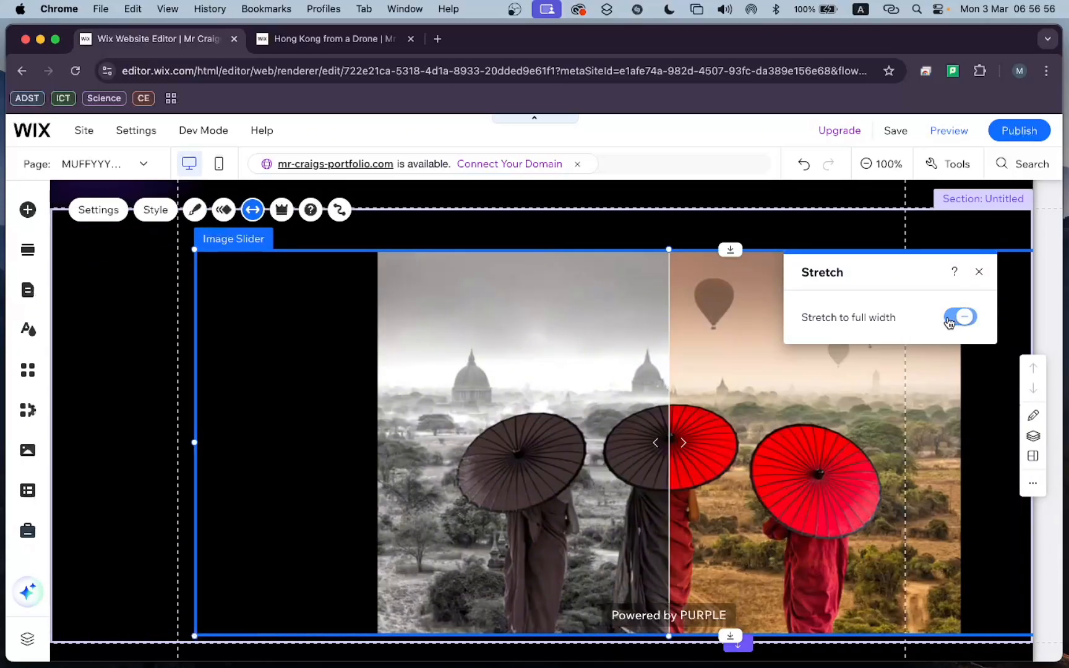
left_click(978, 272)
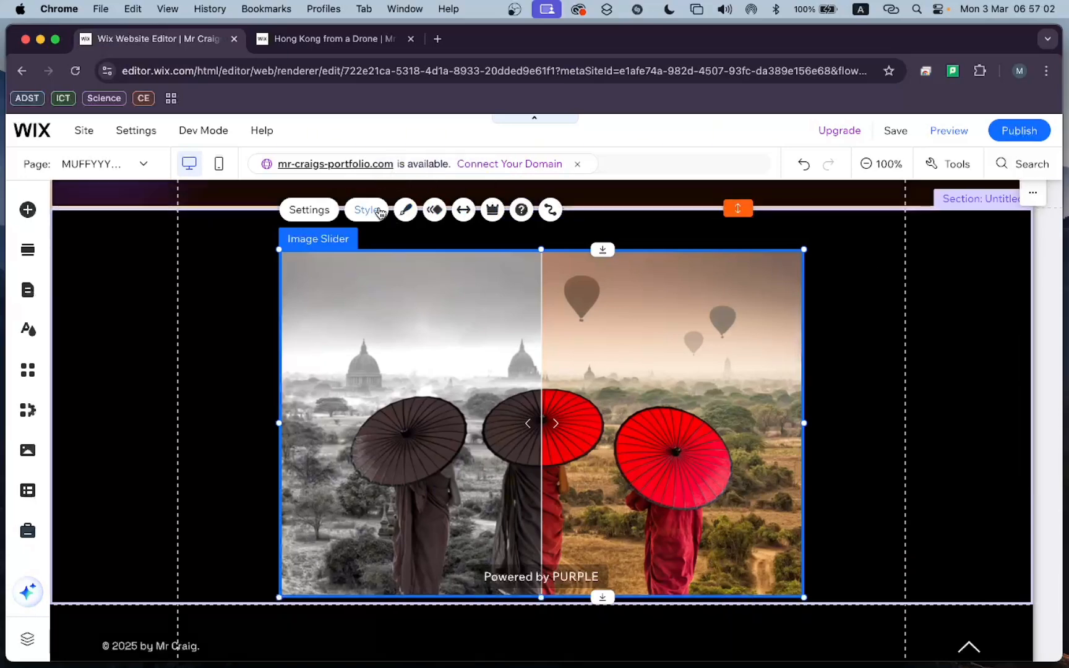
Set the slider's first image to "MUFFYYYYYY - OG.jpg" from the second Portfolio folder in the site files.
left_click(310, 210)
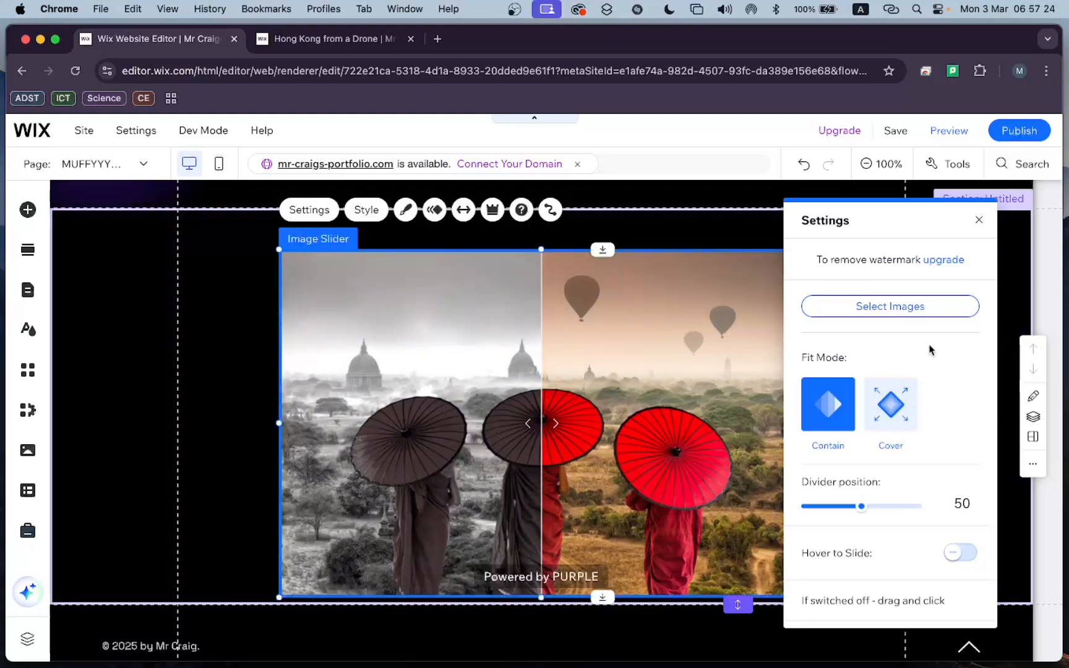
left_click(905, 313)
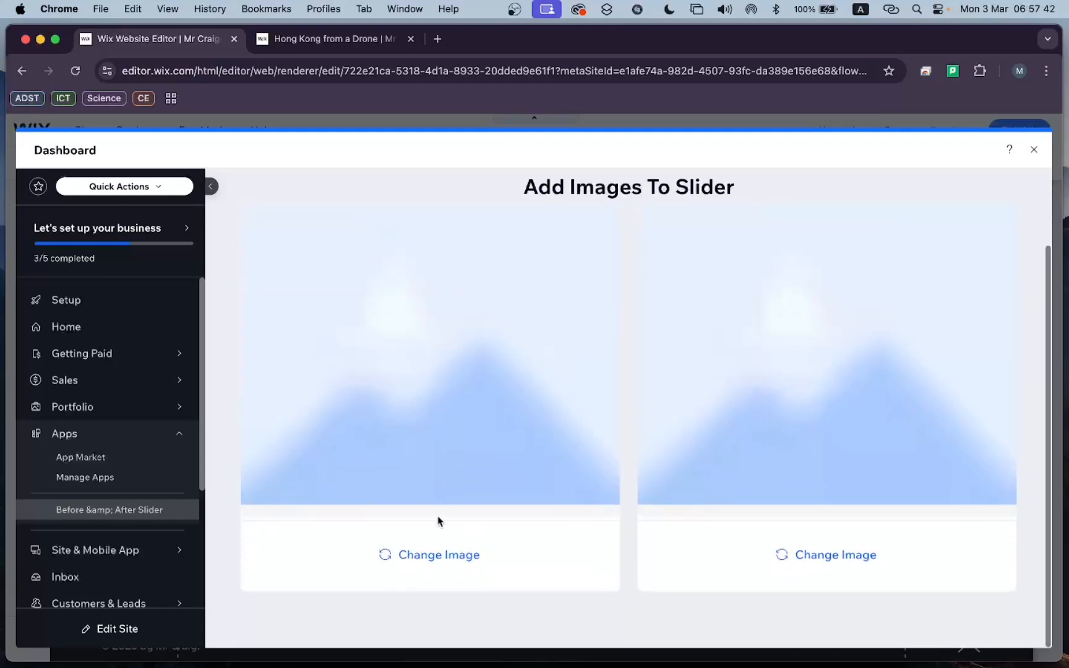
left_click(439, 558)
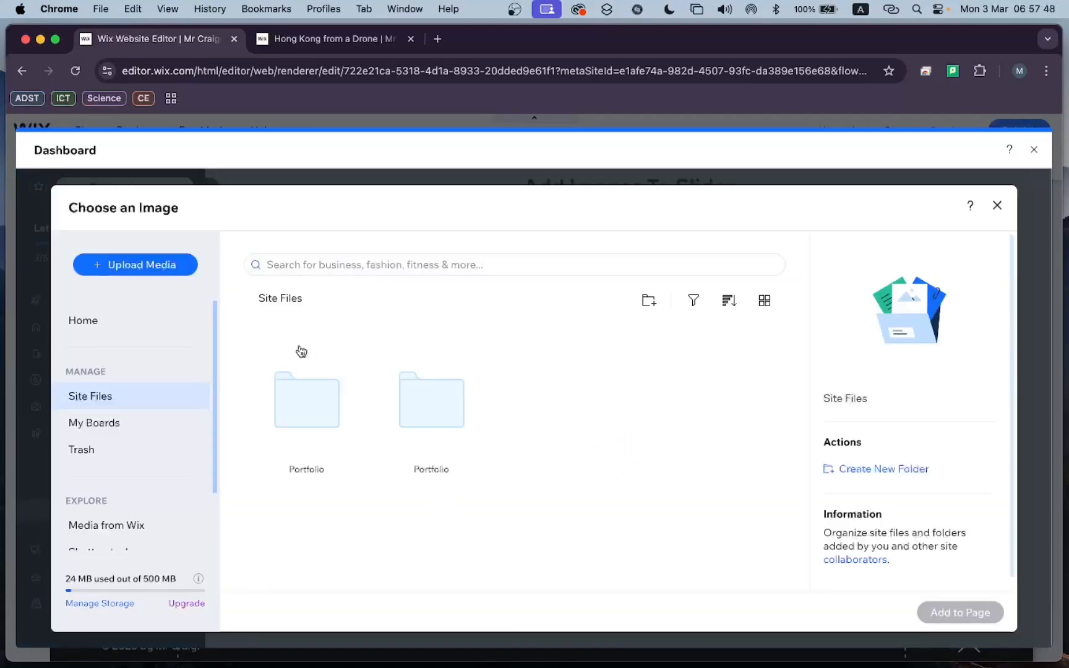
scroll(147, 396, "down", 2)
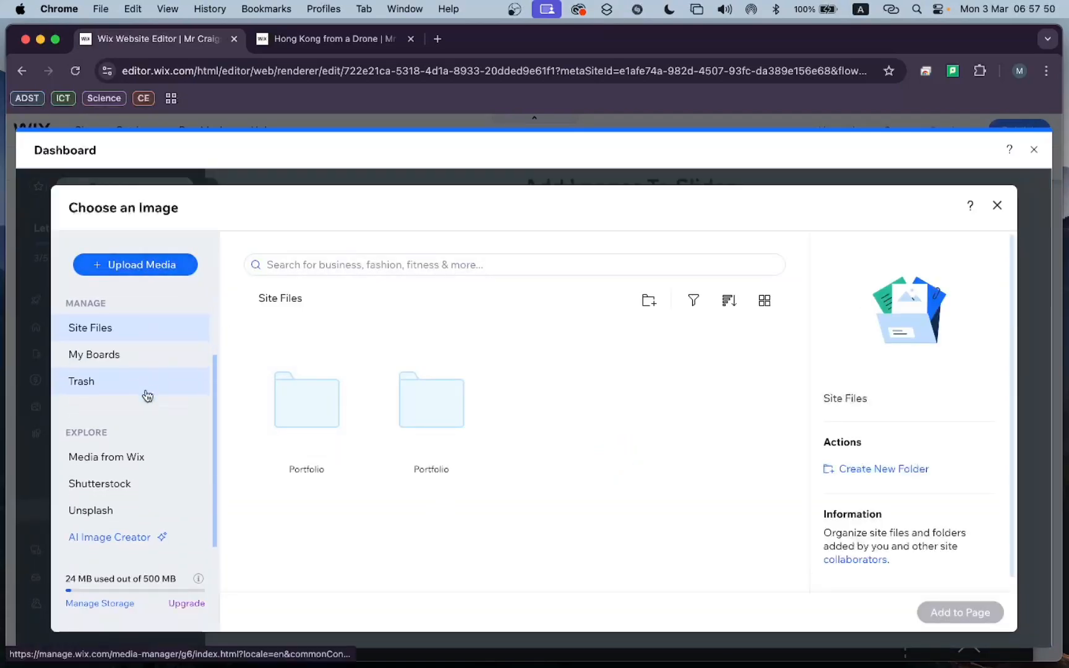
scroll(147, 396, "up", 2)
scroll(144, 418, "down", 2)
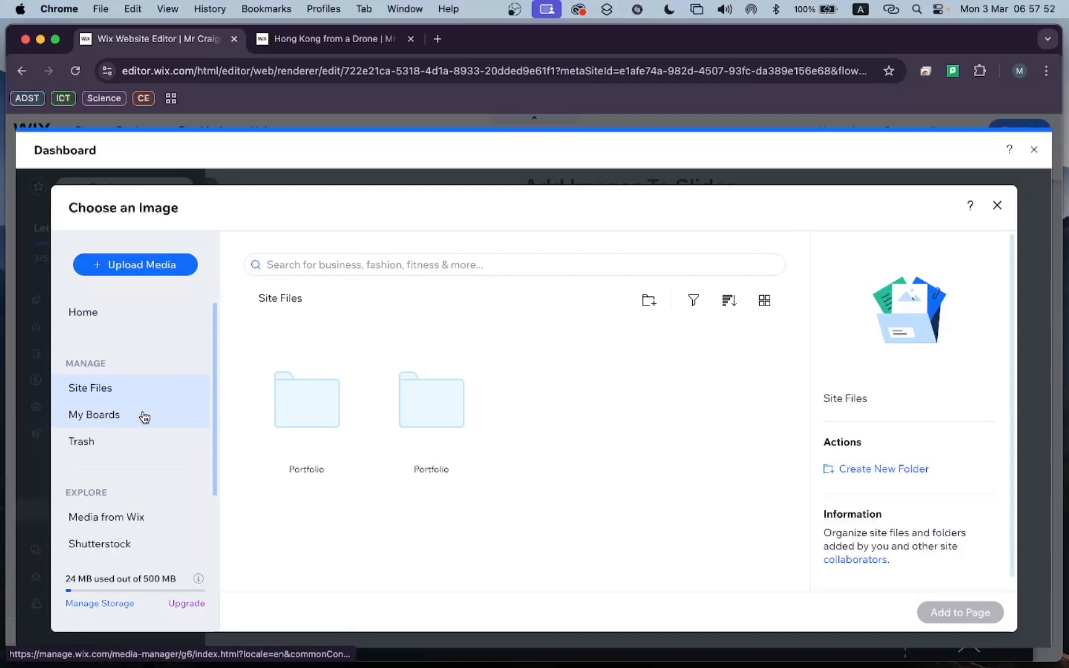
scroll(144, 418, "up", 2)
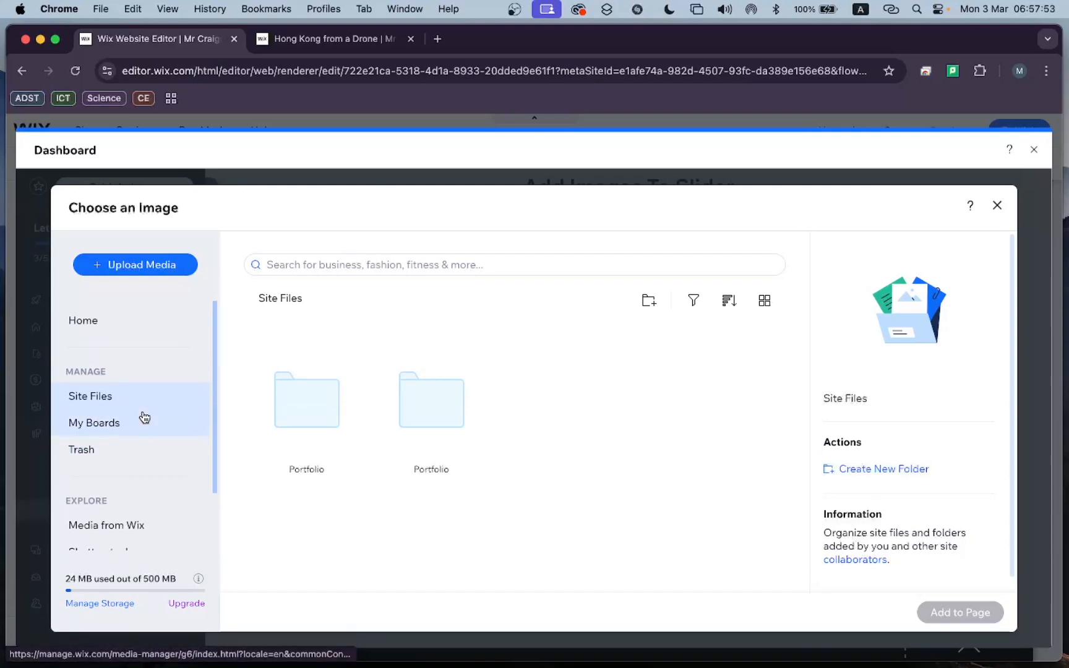
left_click(297, 429)
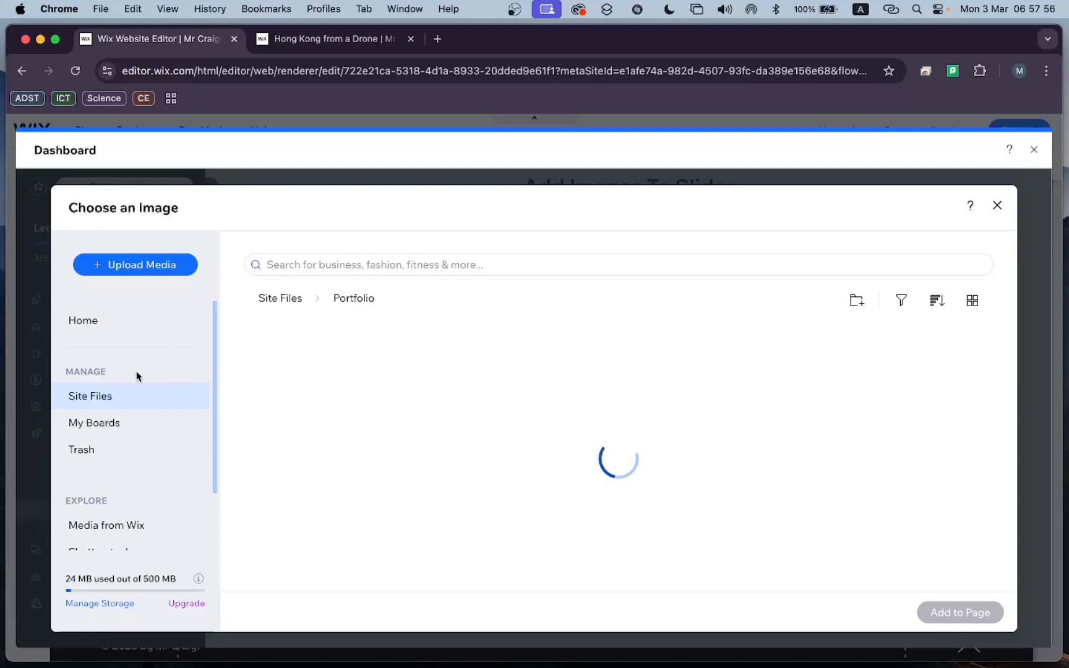
left_click(110, 397)
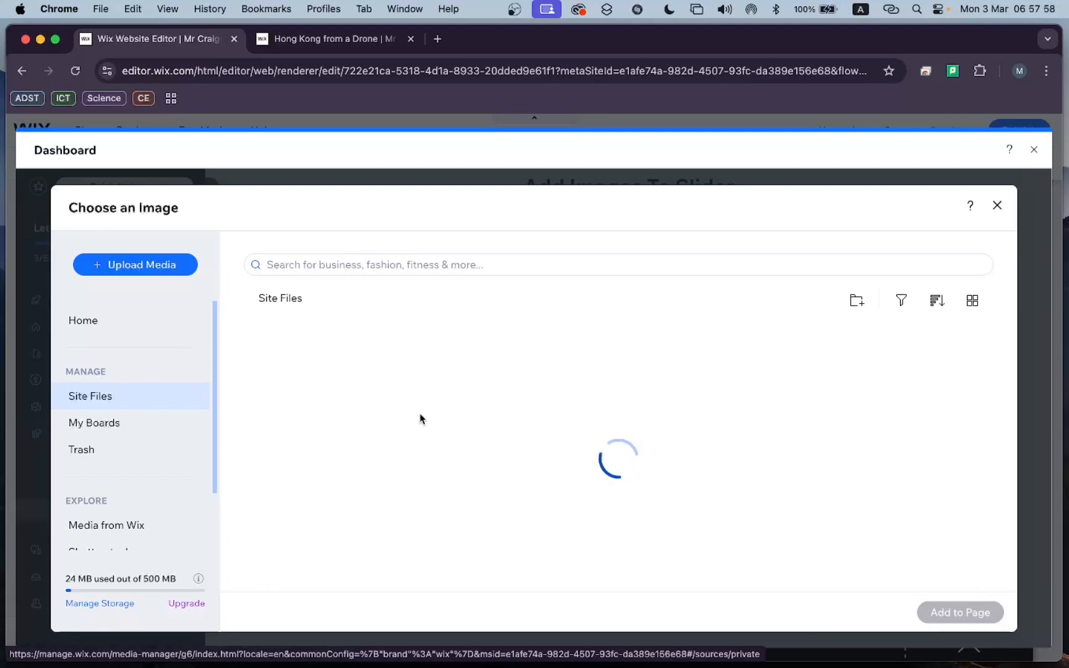
left_click(436, 416)
double_click(437, 417)
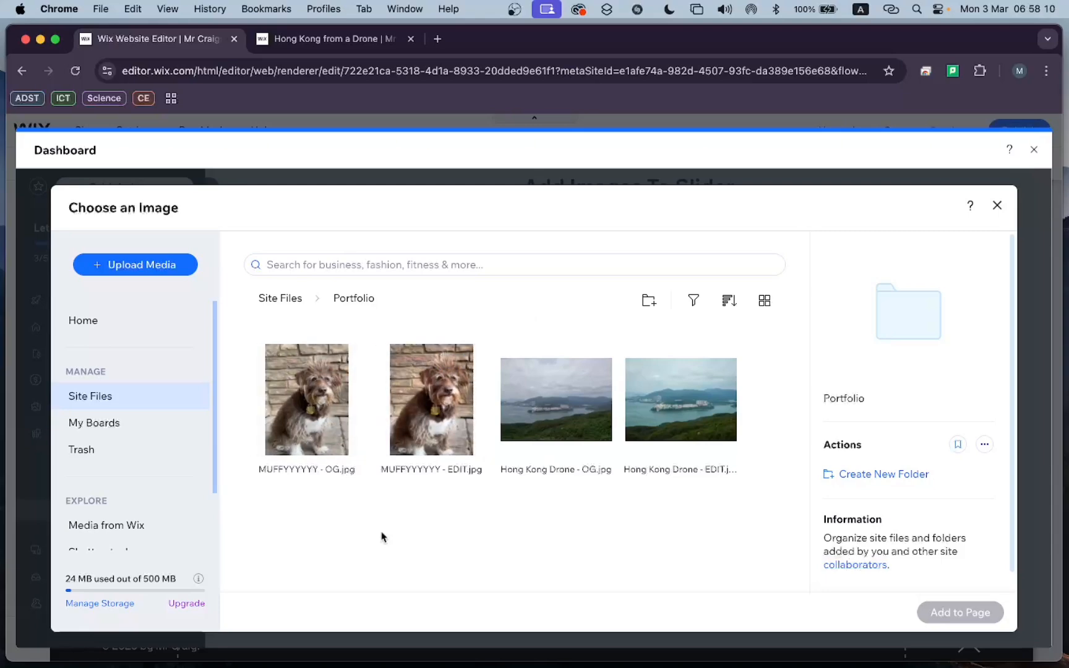
left_click(323, 432)
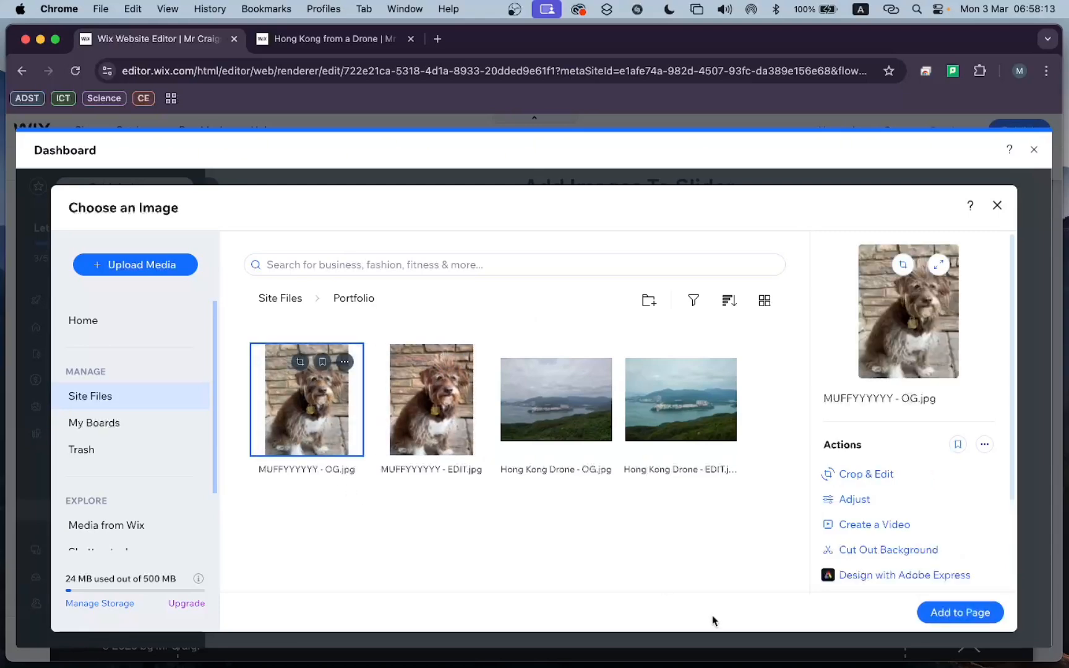
left_click(952, 613)
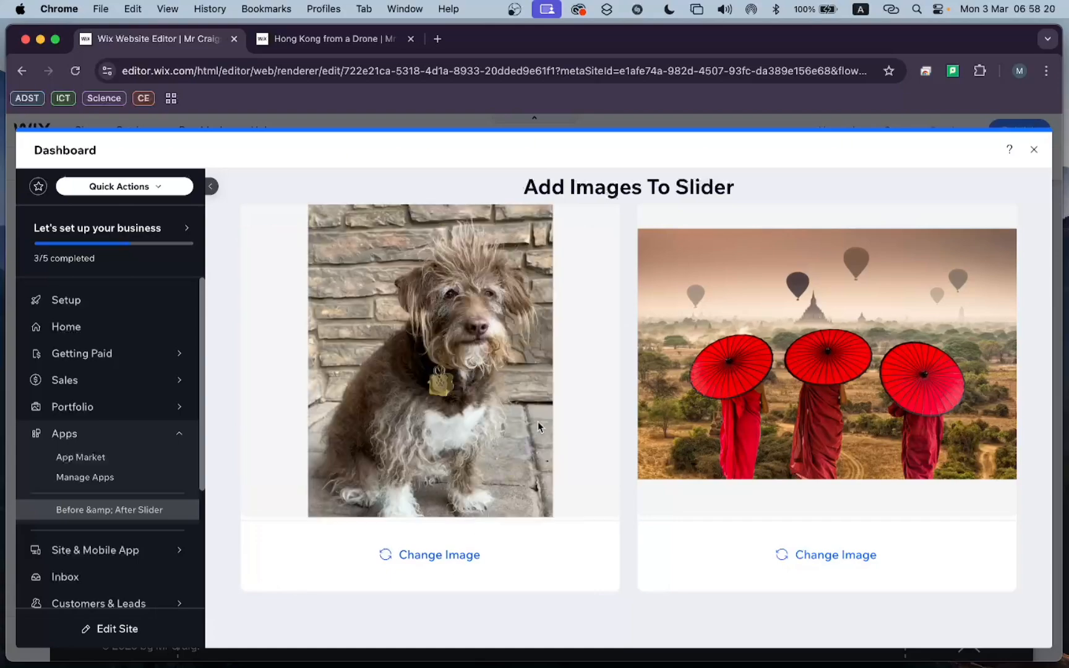
Set the slider's second image to "MUFFYYYYYY - EDIT.jpg" from the same Portfolio folder, and return to the page editor.
left_click(810, 562)
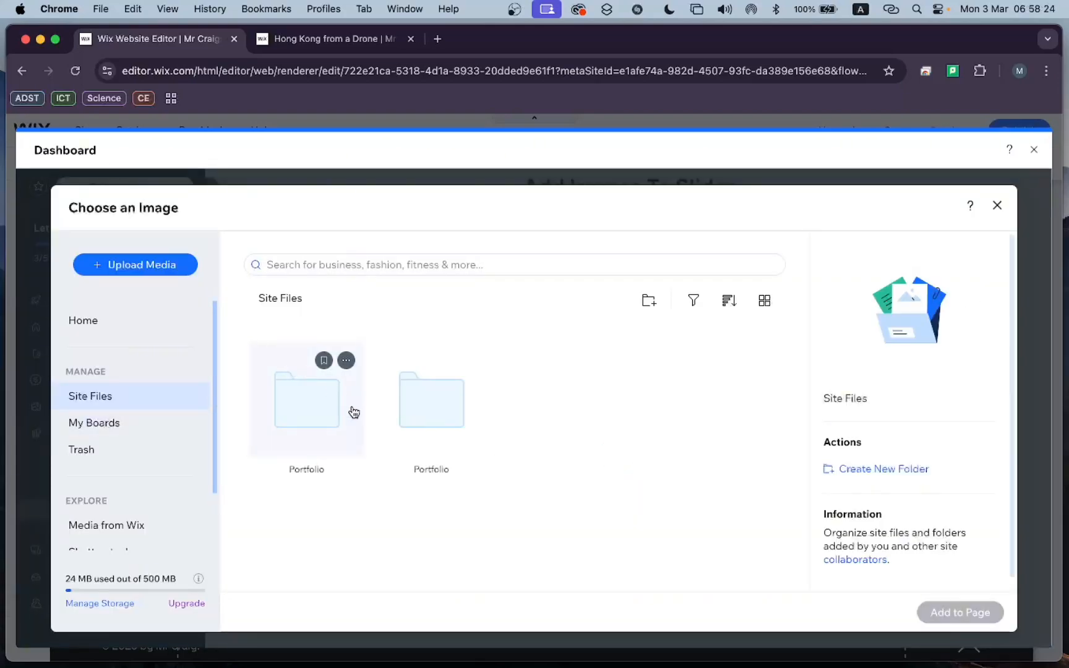
double_click(437, 413)
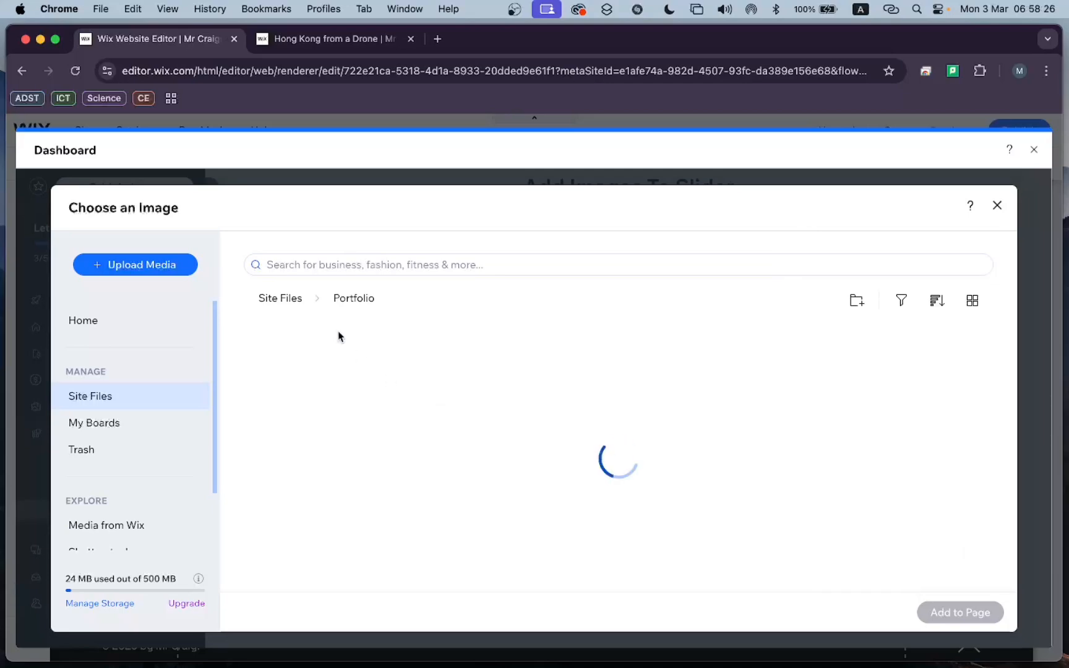
left_click(401, 410)
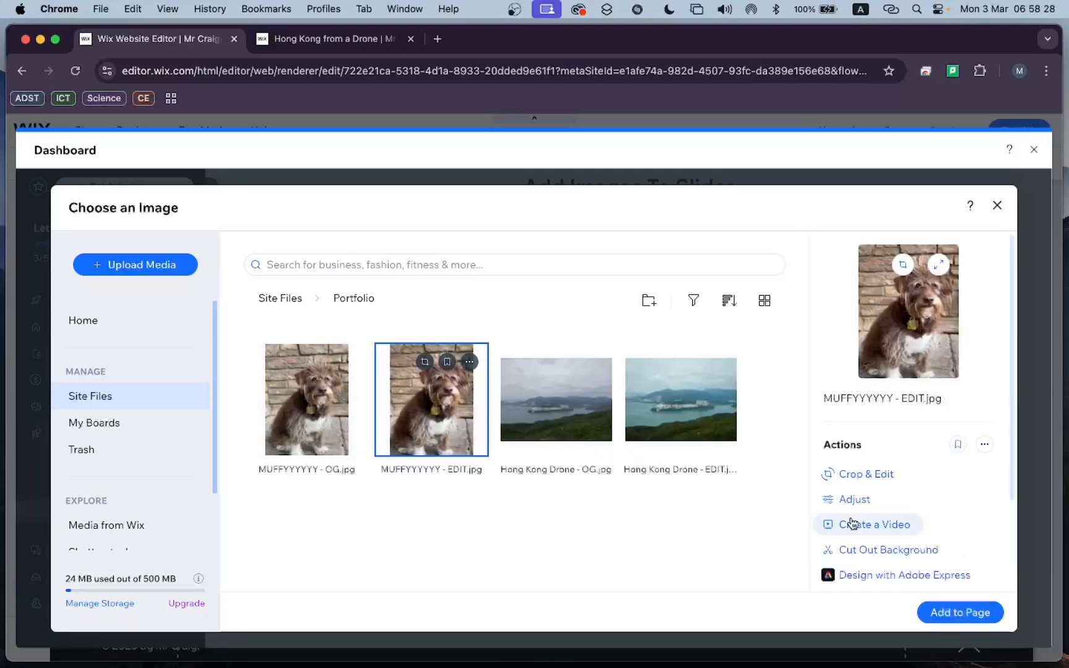
left_click(944, 614)
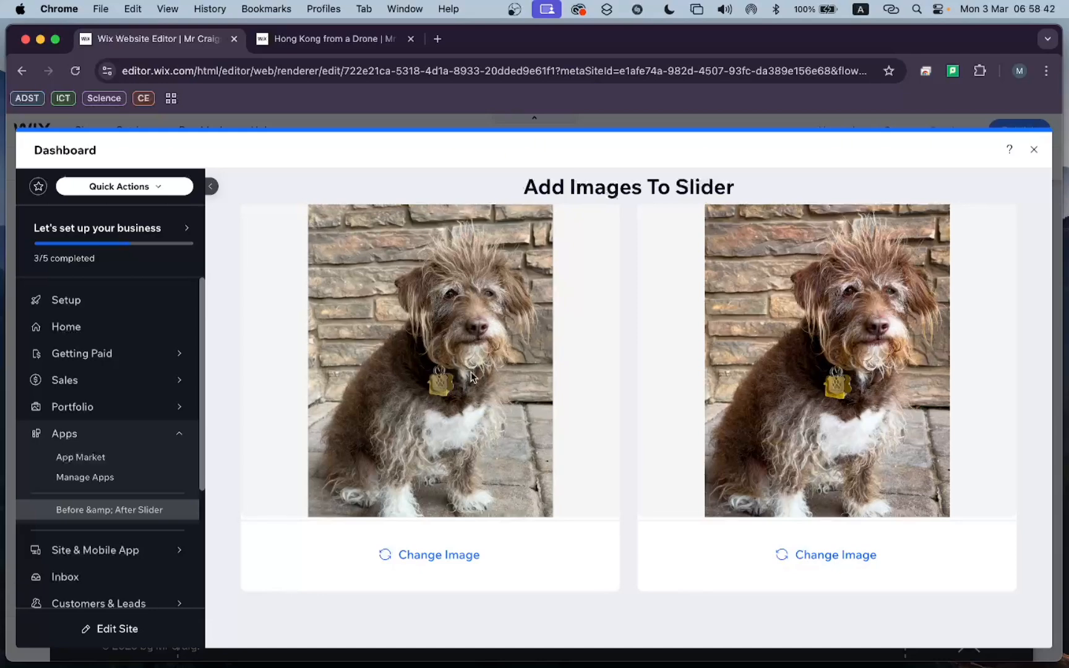
left_click(1031, 156)
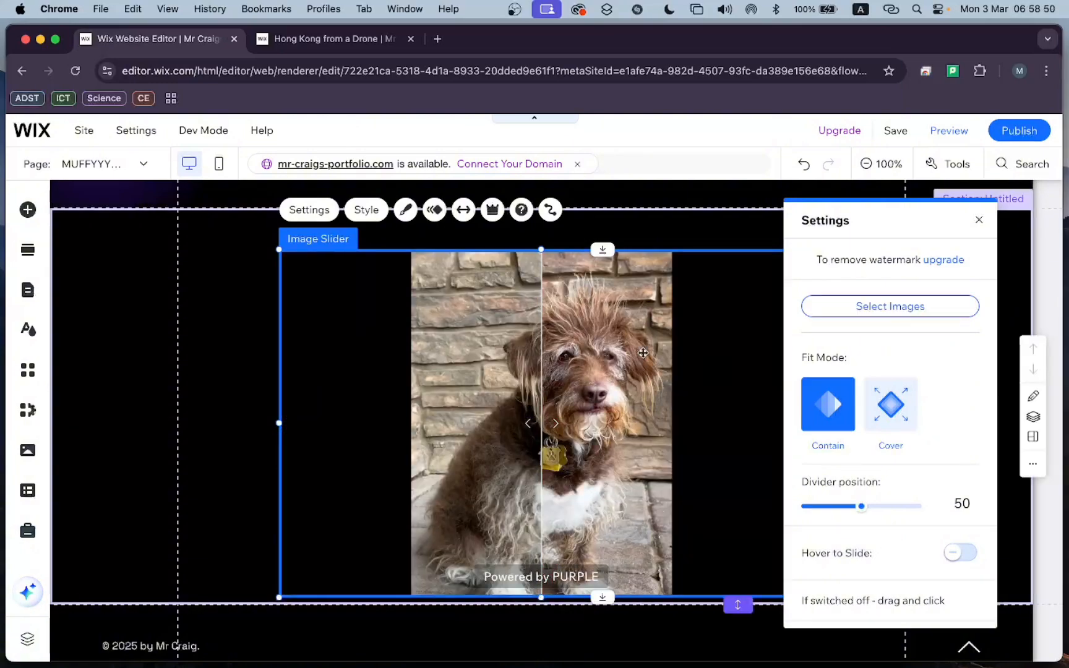
Narrow the image slider to the dog photo's portrait width, and enlarge it to extend past the section's lower edge.
left_click(657, 231)
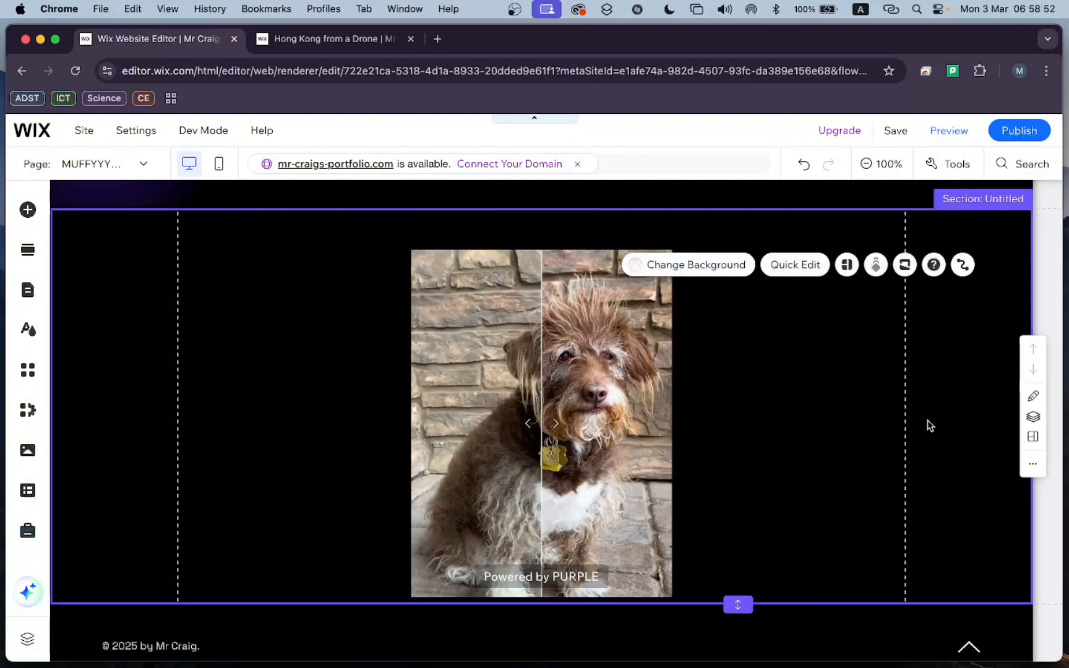
left_click(711, 431)
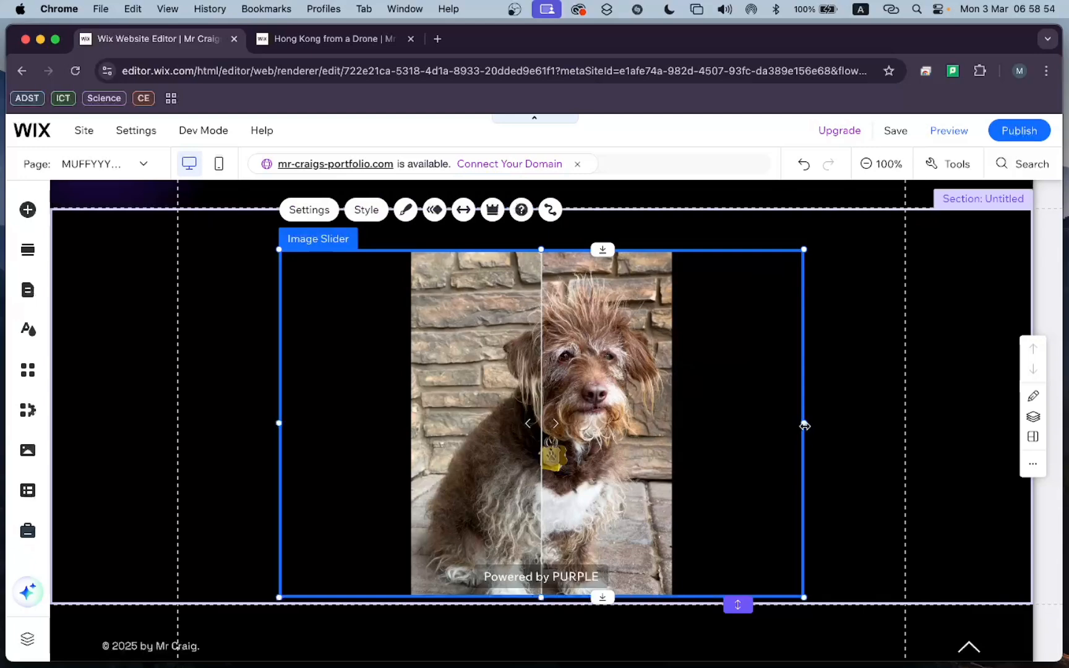
left_click_drag(803, 425, 543, 447)
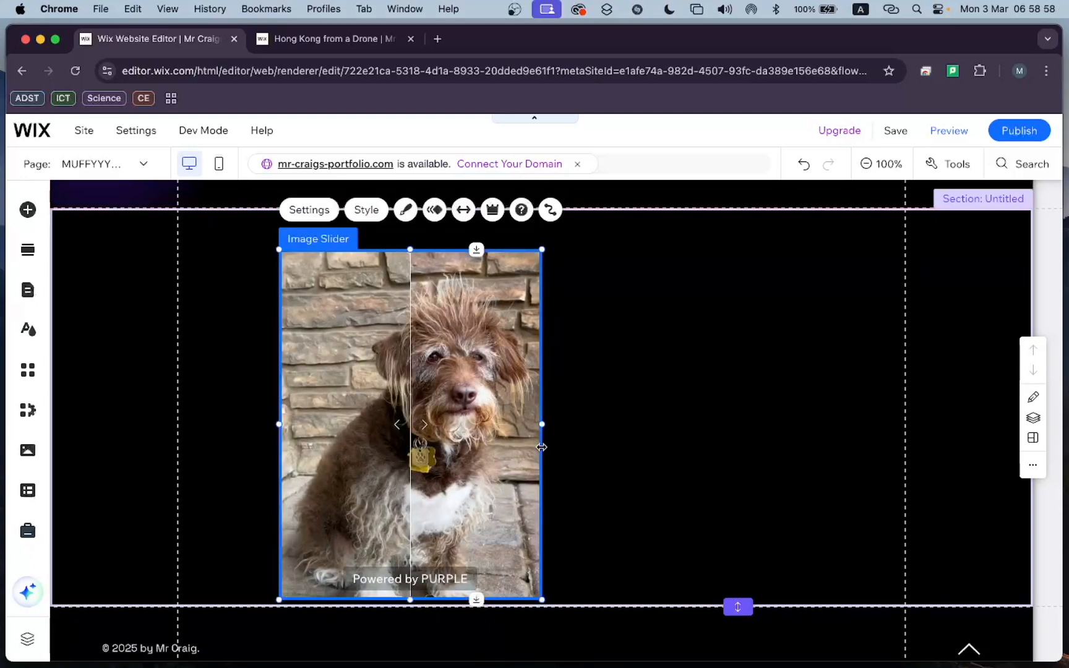
scroll(542, 447, "down", 3)
left_click_drag(541, 514, 663, 639)
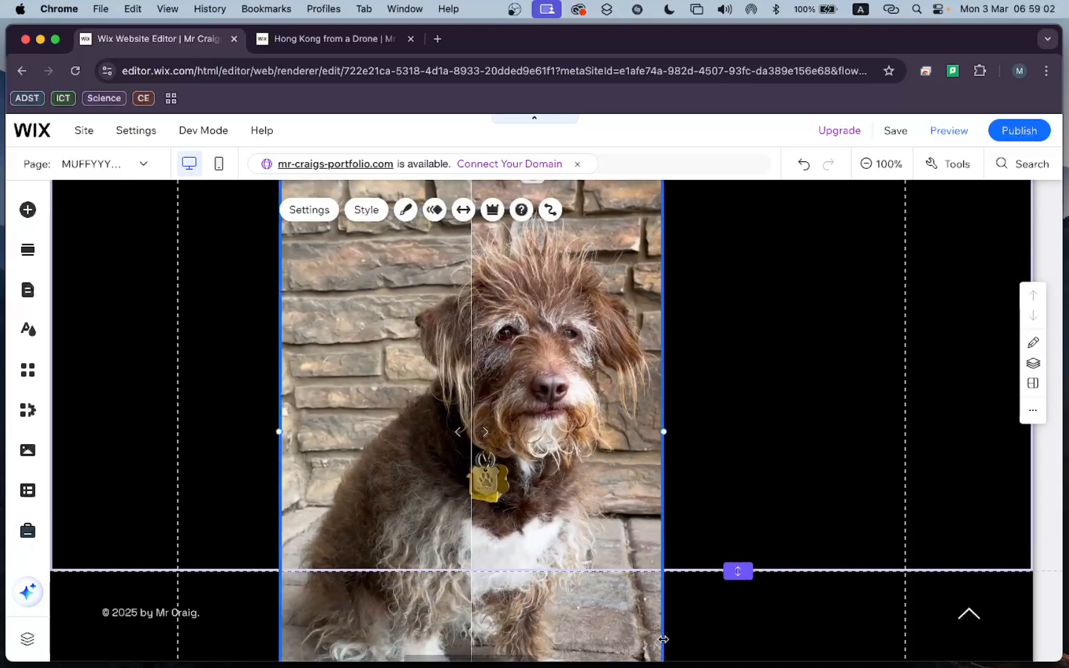
Centre the enlarged image slider horizontally on the page and move it up to the section's upper edge.
left_click_drag(529, 377, 602, 388)
scroll(601, 388, "up", 4)
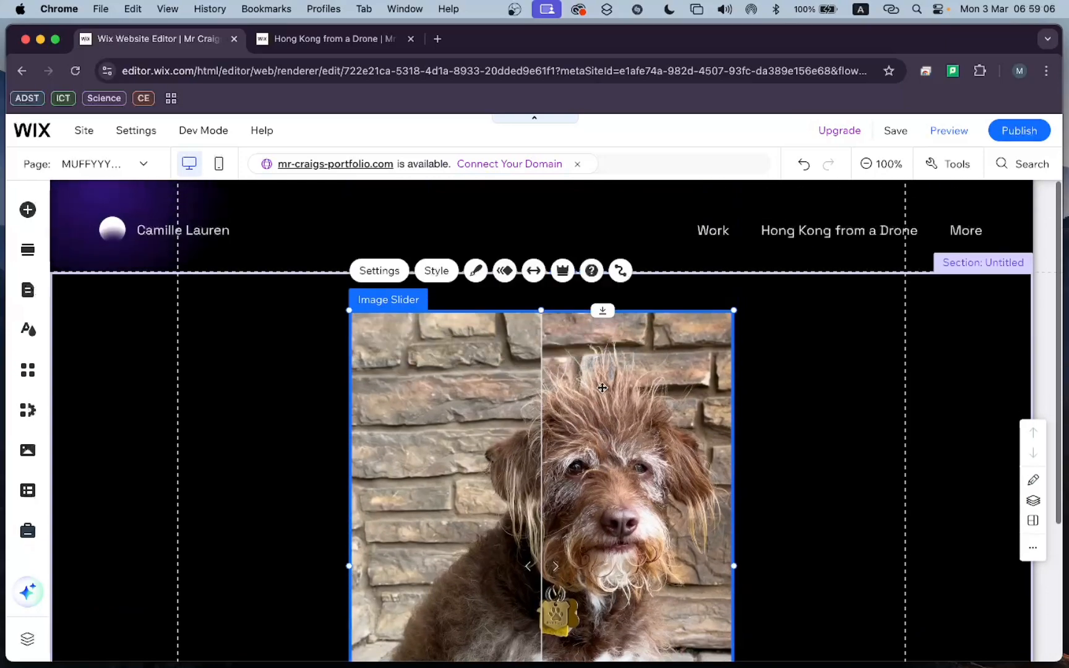
left_click_drag(610, 467, 609, 435)
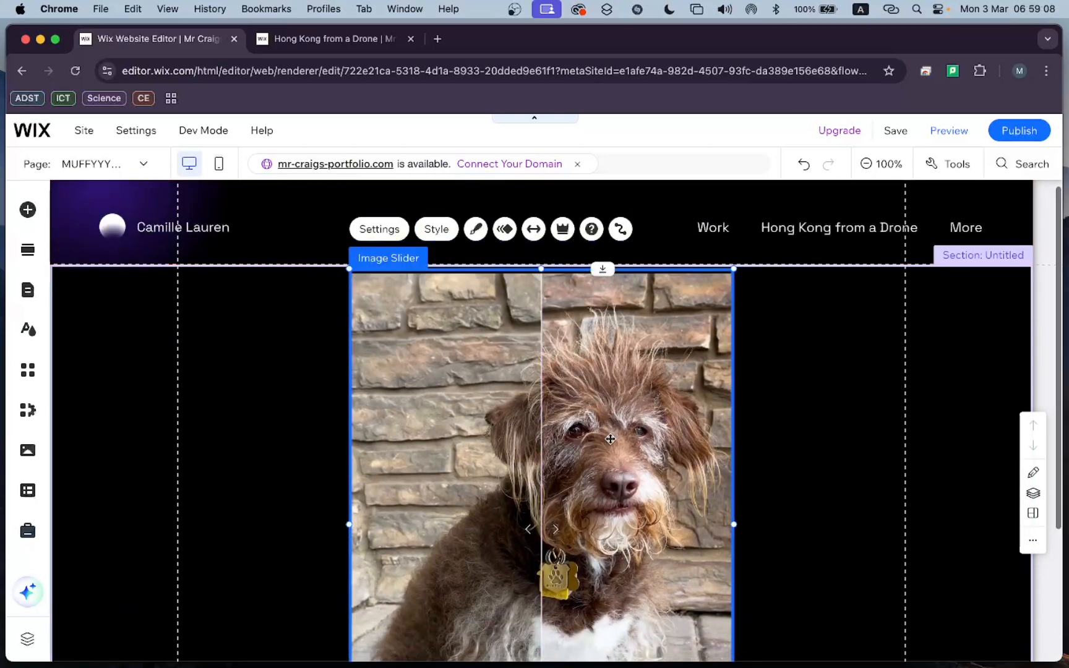
Extend the section's height down to the lower edge of the image slider.
scroll(540, 384, "down", 5)
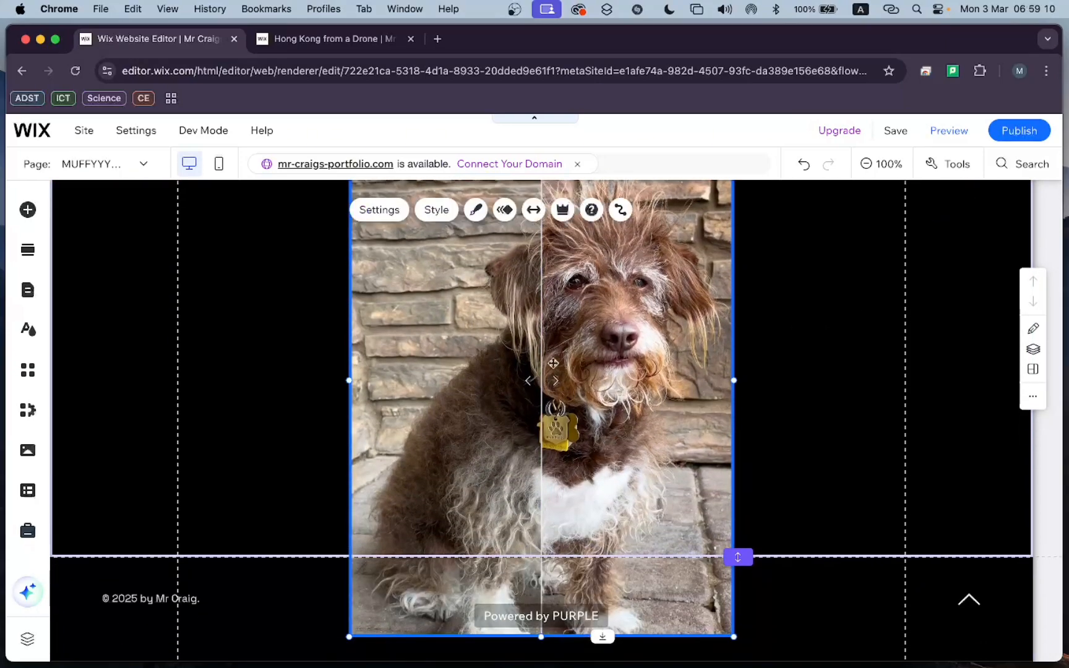
scroll(553, 363, "up", 1)
scroll(649, 433, "down", 2)
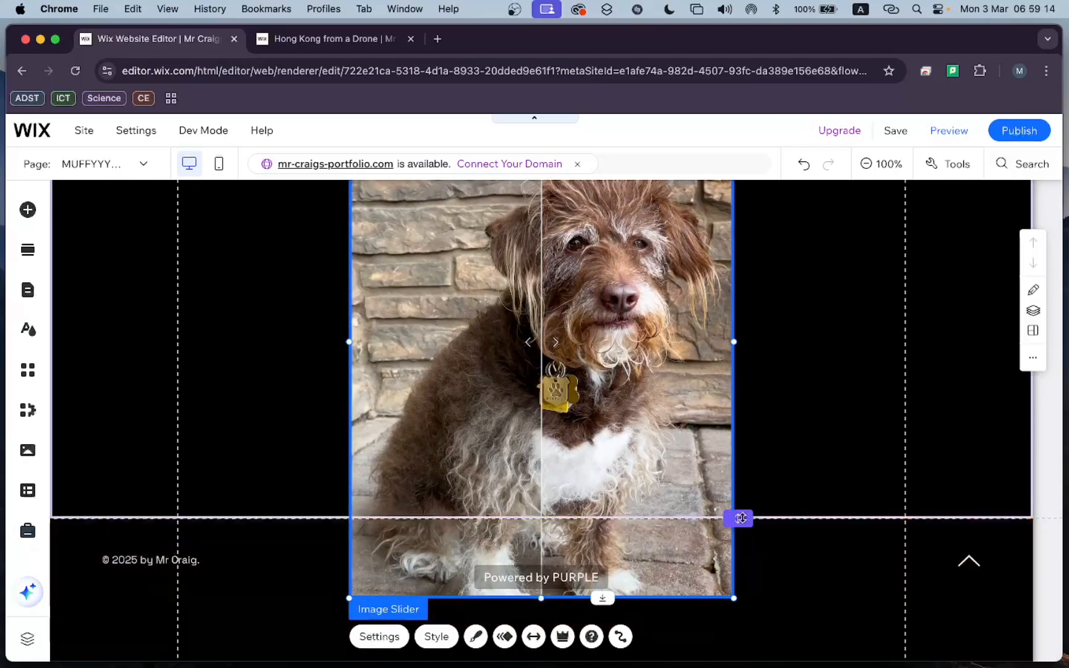
left_click_drag(741, 518, 747, 597)
scroll(782, 400, "up", 2)
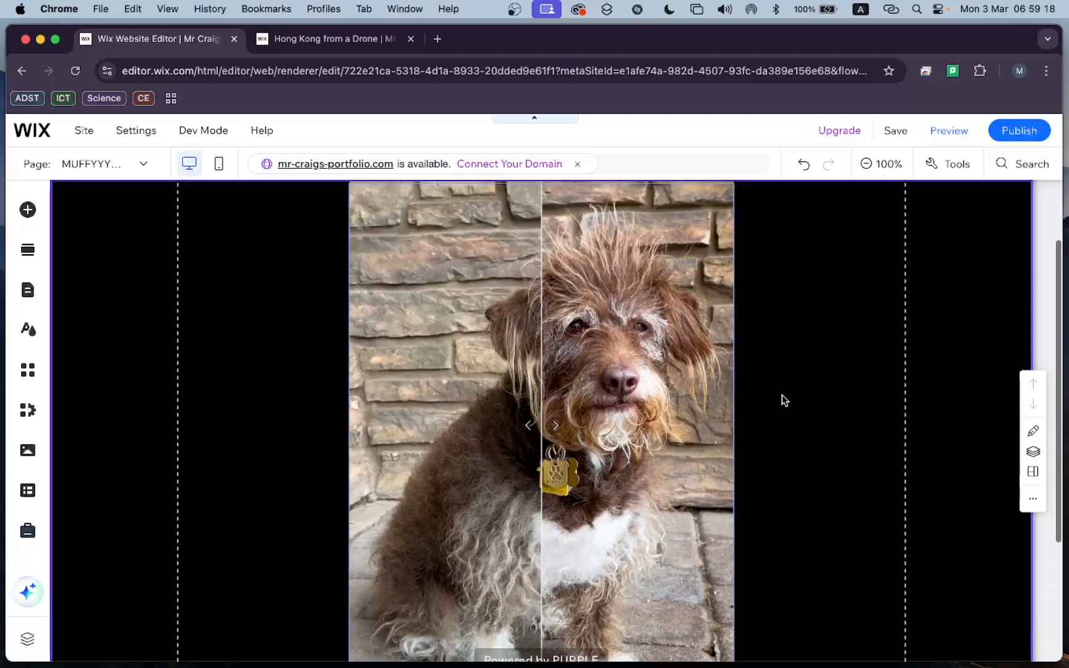
Publish the site, refresh the live site in the other browser tab, and open its "MUFFYYYYYY!" page.
left_click(1008, 131)
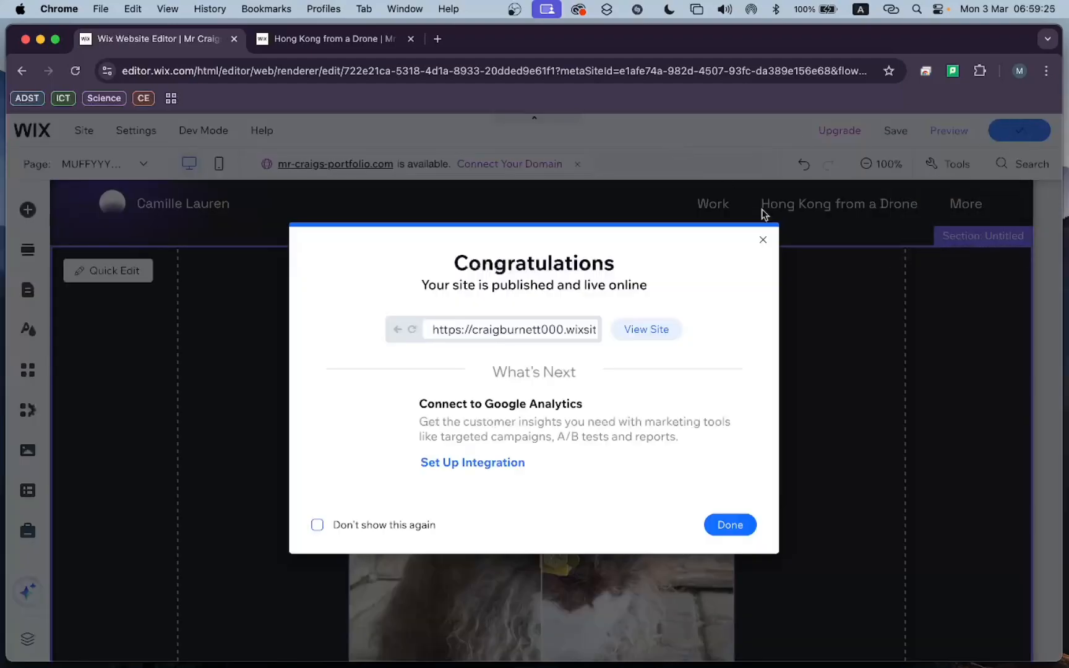
left_click(763, 239)
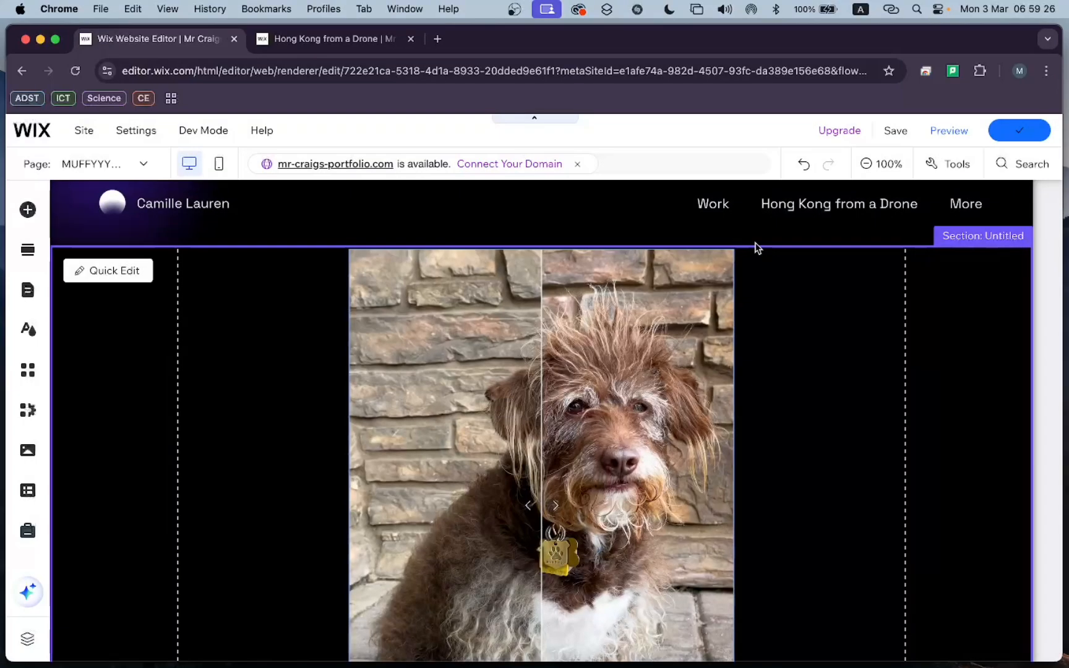
left_click(363, 45)
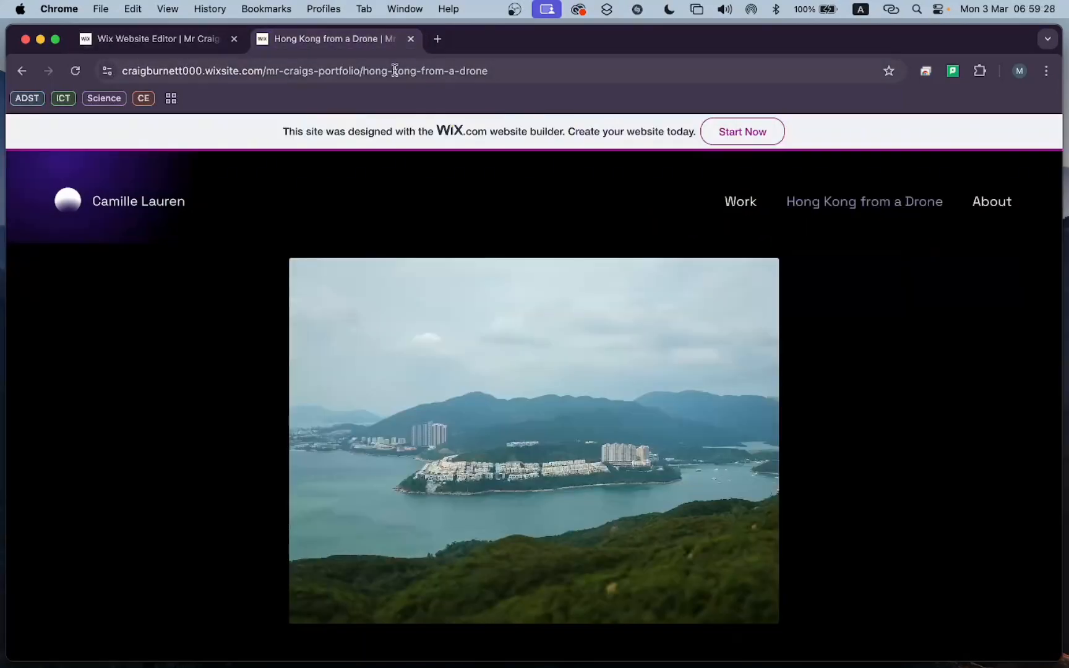
left_click(75, 72)
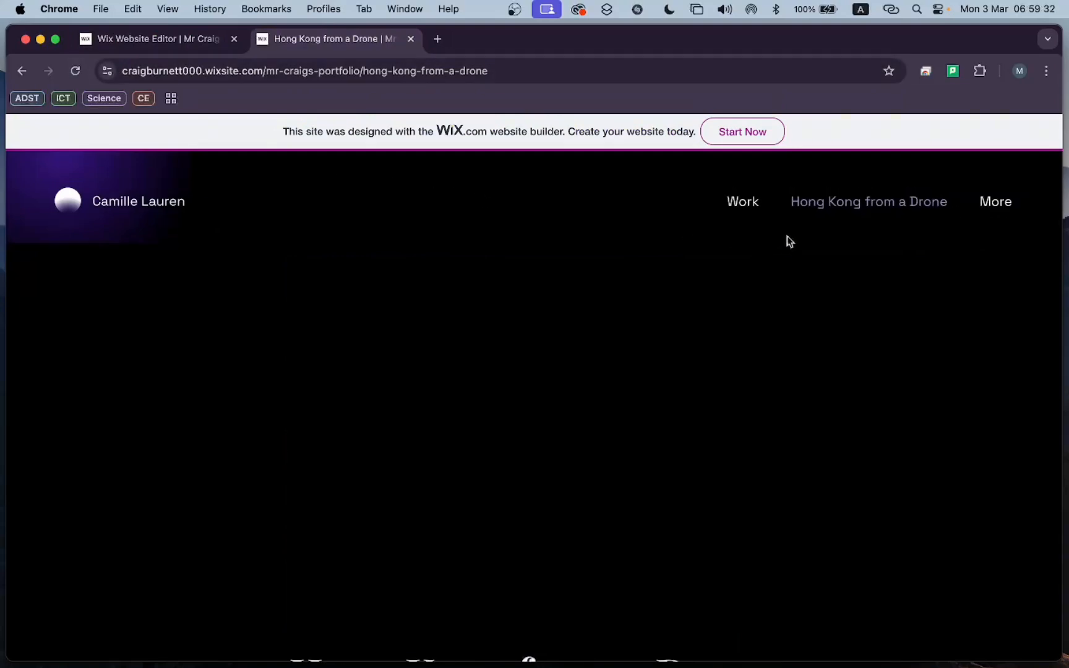
mouse_move(999, 202)
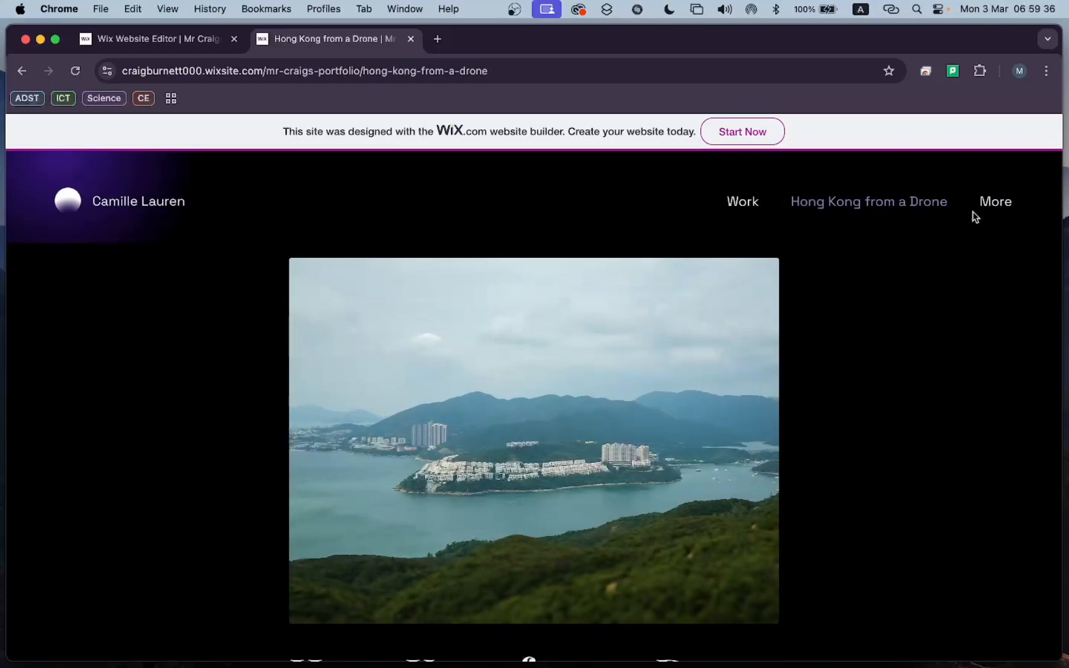
mouse_move(988, 211)
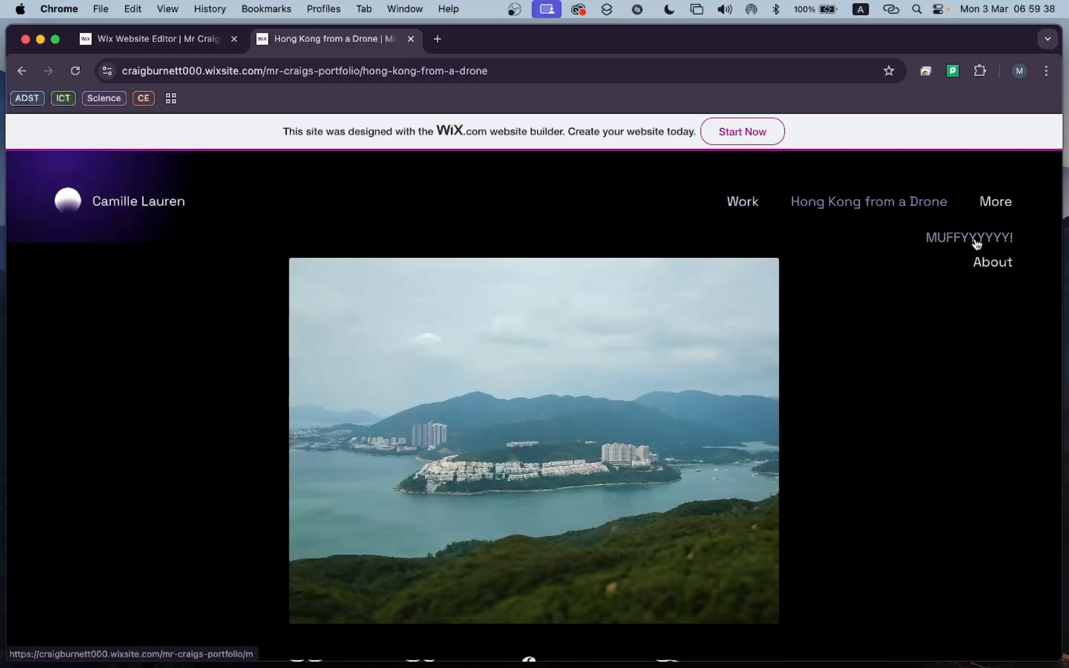
left_click(976, 241)
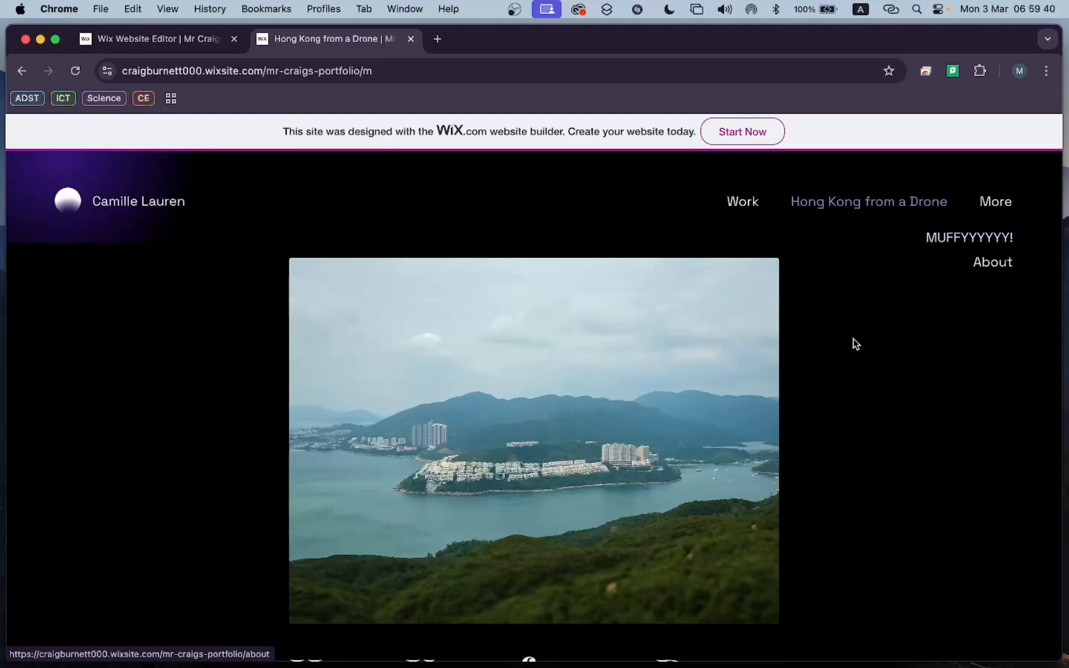
Test the before-and-after slider on the live page by moving its divider, and examine the page layout.
scroll(688, 438, "down", 2)
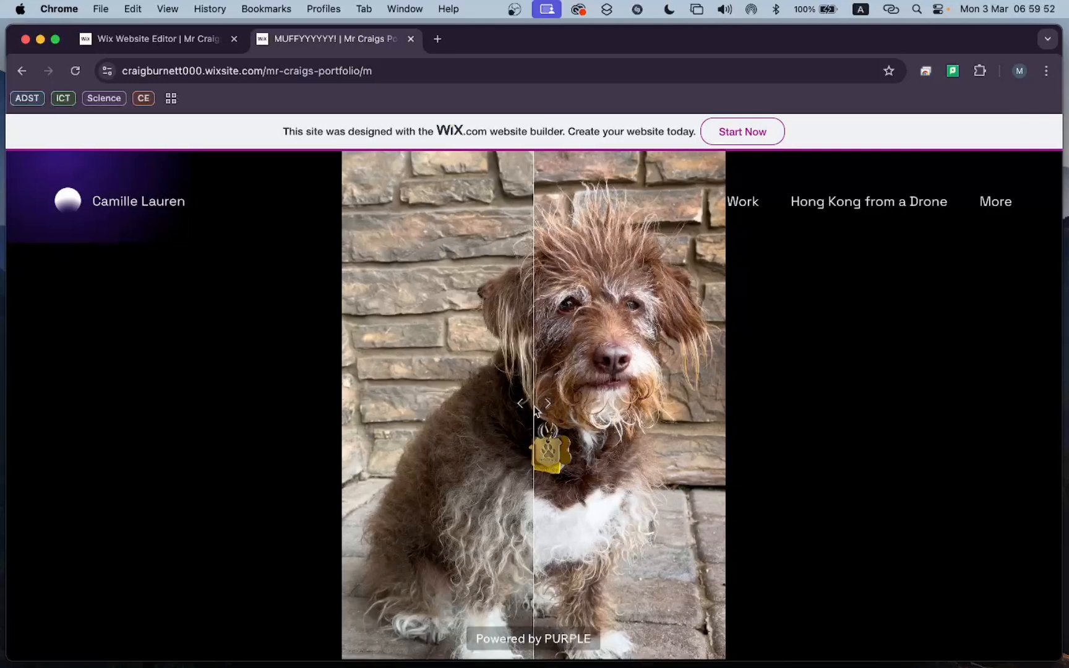
mouse_move(535, 405)
left_mouse_down()
mouse_move(523, 403)
mouse_move(594, 404)
mouse_move(425, 410)
mouse_move(800, 401)
mouse_move(209, 414)
mouse_move(838, 402)
mouse_move(303, 404)
mouse_move(759, 413)
mouse_move(574, 396)
mouse_move(579, 385)
mouse_move(435, 471)
mouse_move(382, 396)
mouse_move(313, 419)
mouse_move(613, 402)
mouse_move(559, 402)
mouse_move(545, 391)
mouse_move(411, 403)
mouse_move(322, 382)
mouse_move(604, 388)
mouse_move(790, 420)
mouse_move(346, 408)
mouse_move(738, 401)
mouse_move(549, 390)
left_mouse_up()
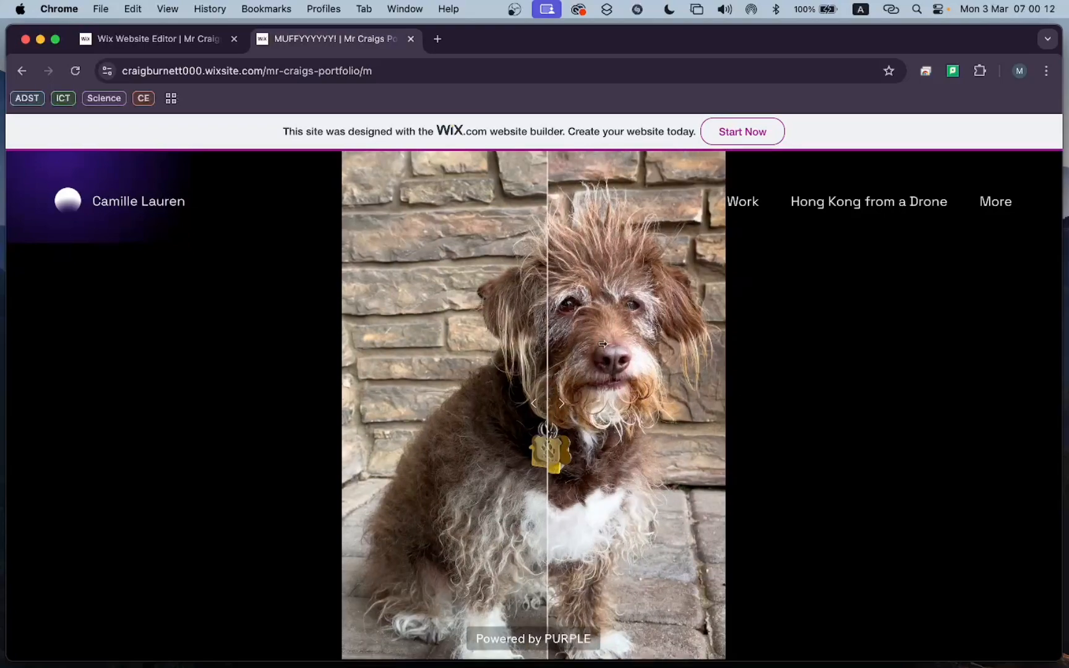
scroll(603, 344, "up", 3)
scroll(556, 310, "down", 3)
scroll(507, 272, "up", 3)
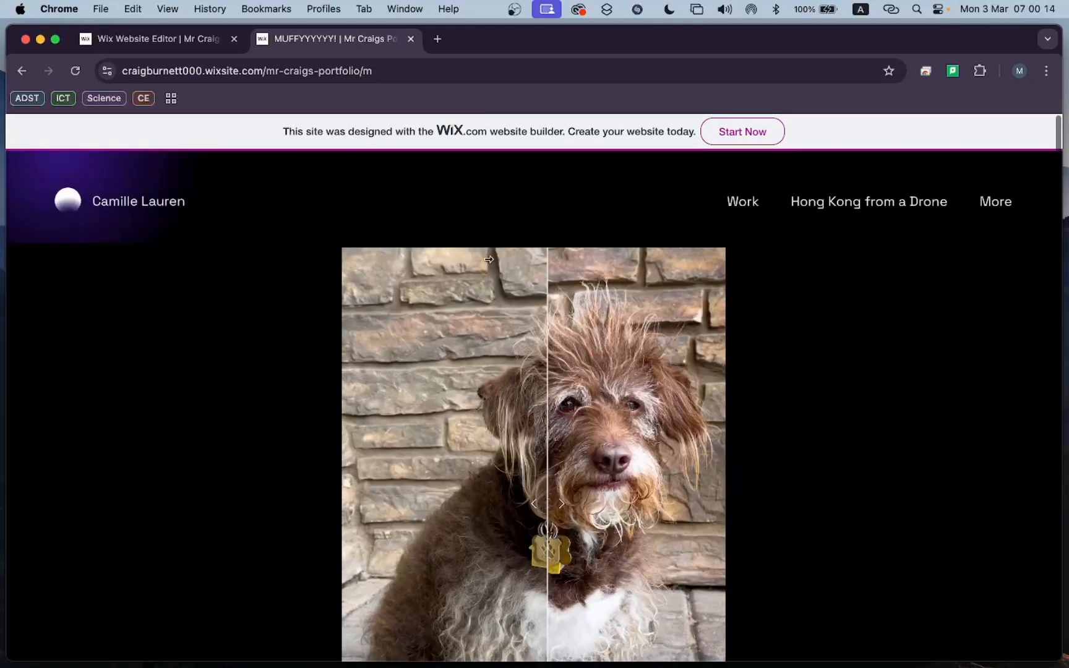
Return to the site editor tab and examine the image slider section of the "MUFFYYYYYY!" page from header to footer.
left_click(164, 41)
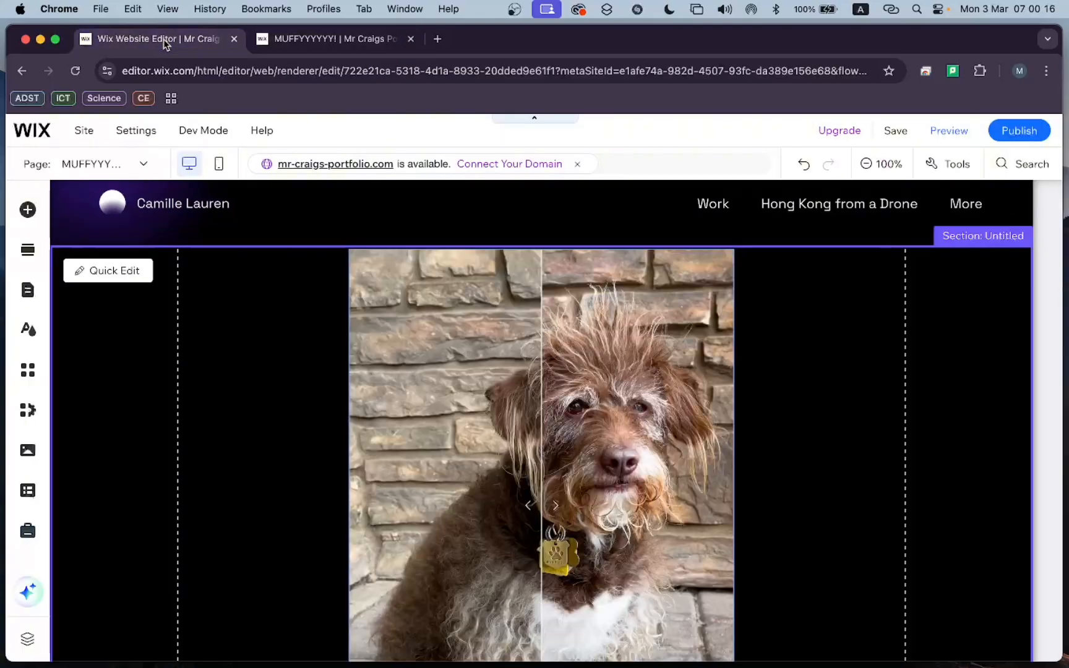
scroll(431, 259, "down", 6)
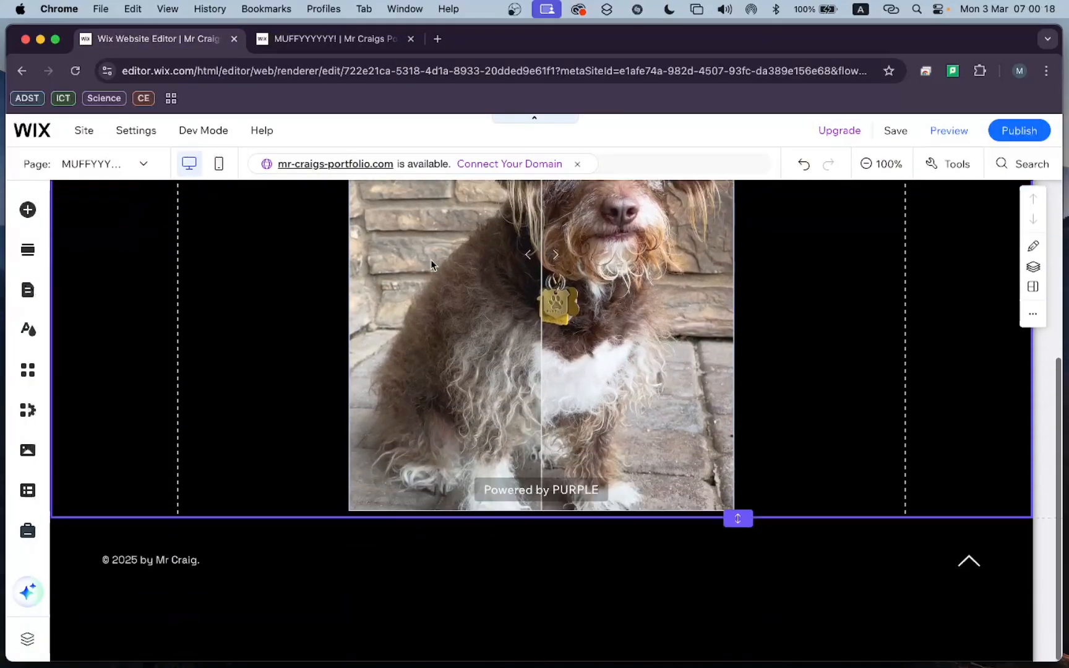
scroll(667, 365, "up", 3)
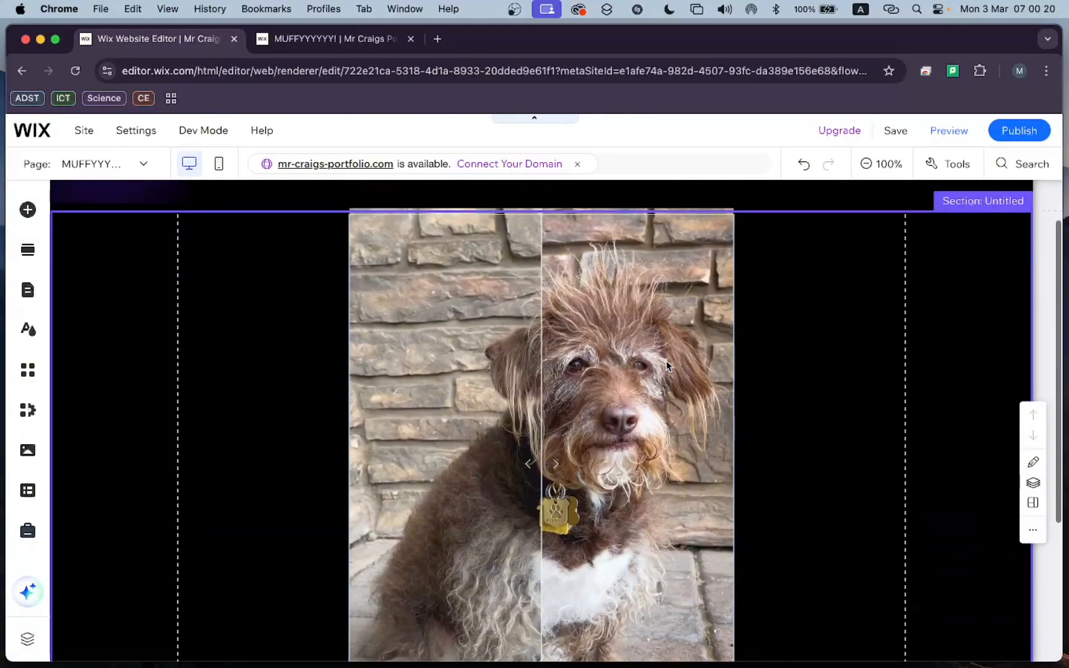
scroll(667, 366, "up", 1)
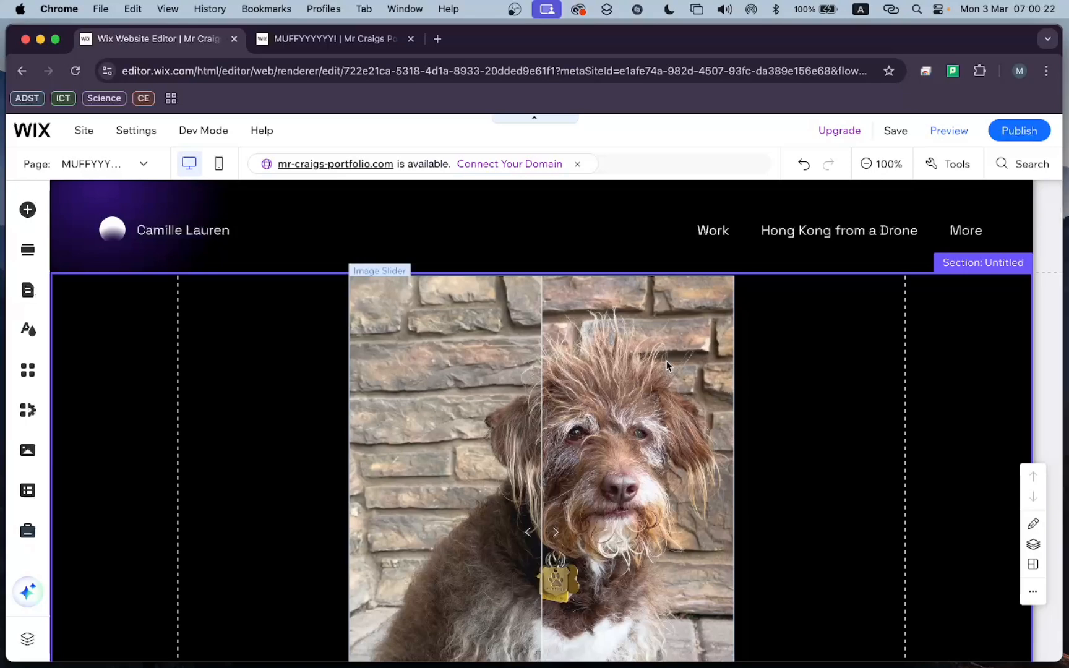
scroll(736, 433, "down", 2)
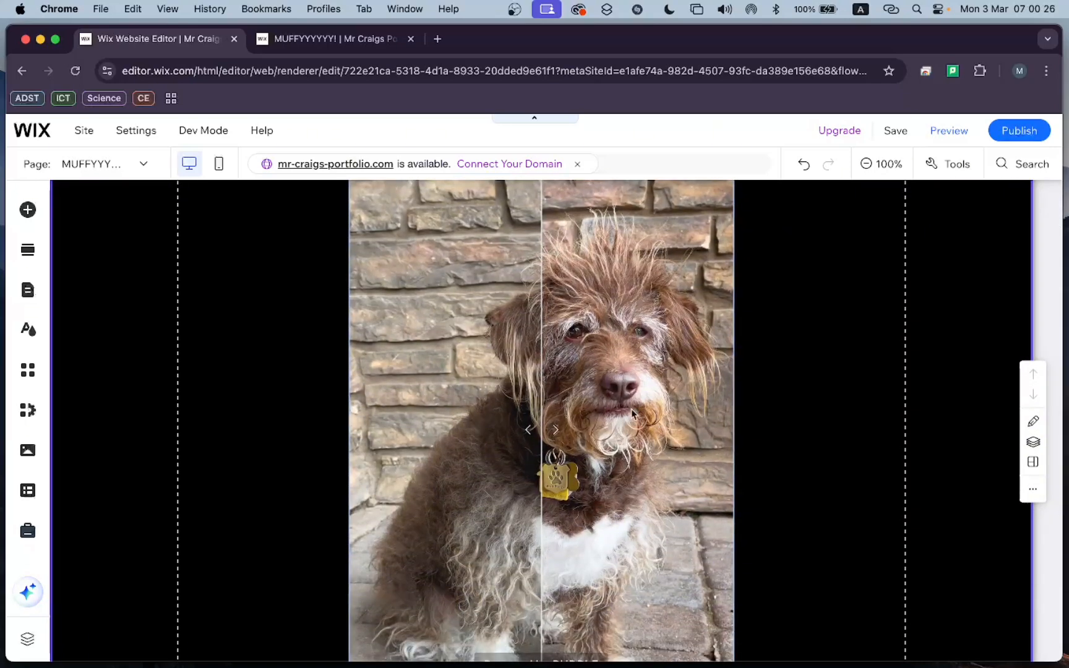
scroll(488, 399, "up", 1)
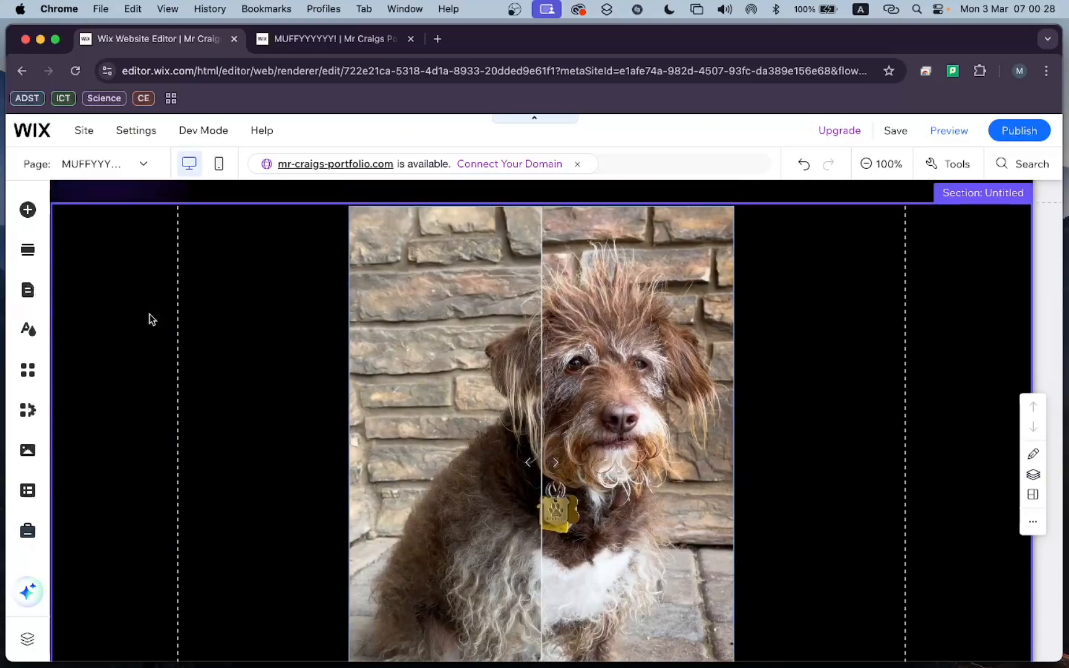
Browse the gallery elements available to add, including Slider Galleries, Pro Galleries and the 3D Carousel in More Galleries, and return to the page.
left_click(29, 216)
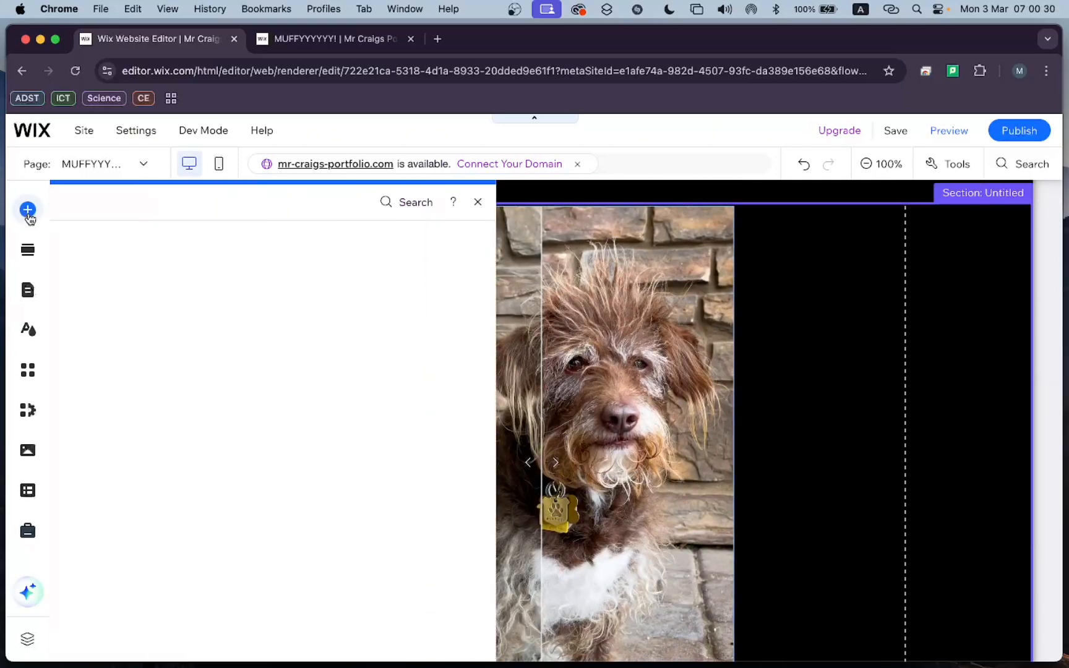
left_click(104, 403)
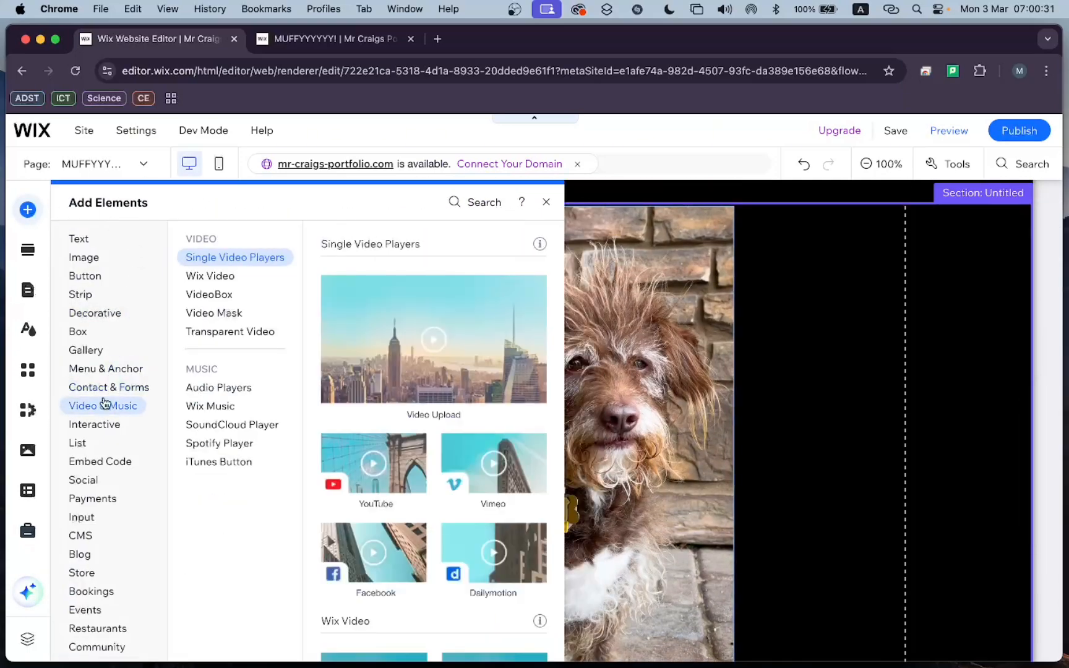
left_click(93, 351)
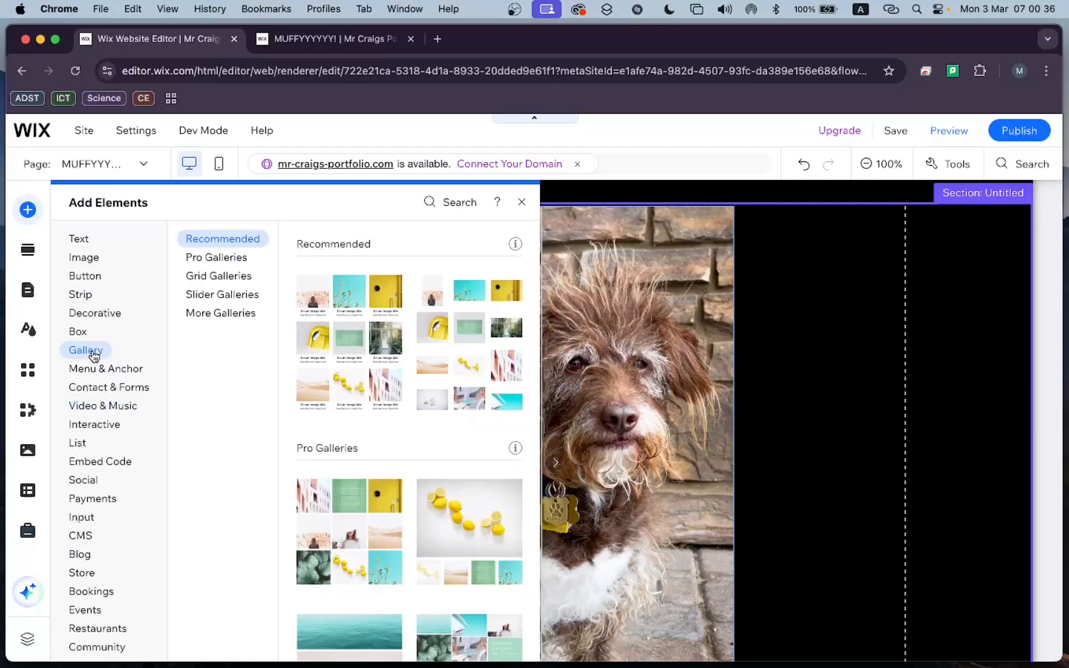
left_click(211, 294)
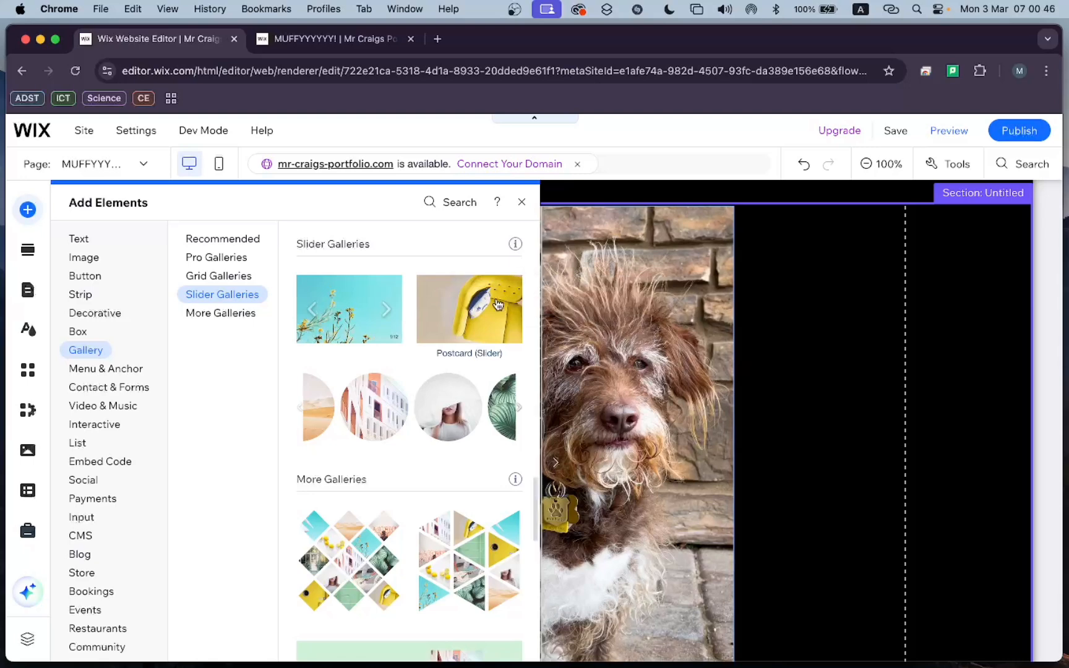
scroll(496, 317, "down", 3)
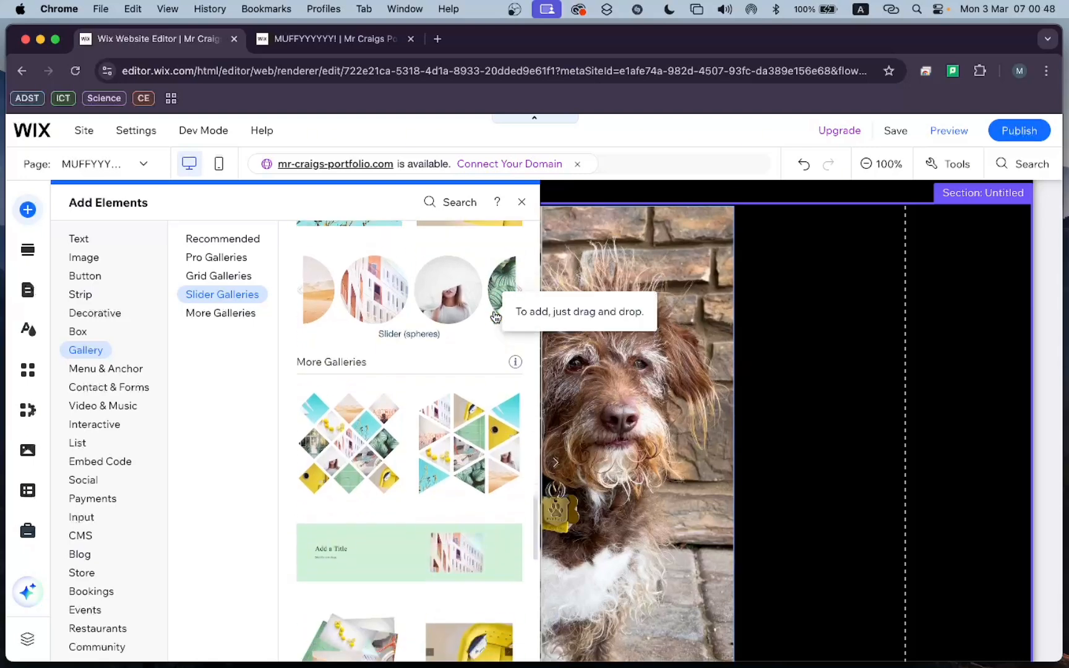
scroll(495, 317, "up", 10)
scroll(495, 318, "up", 10)
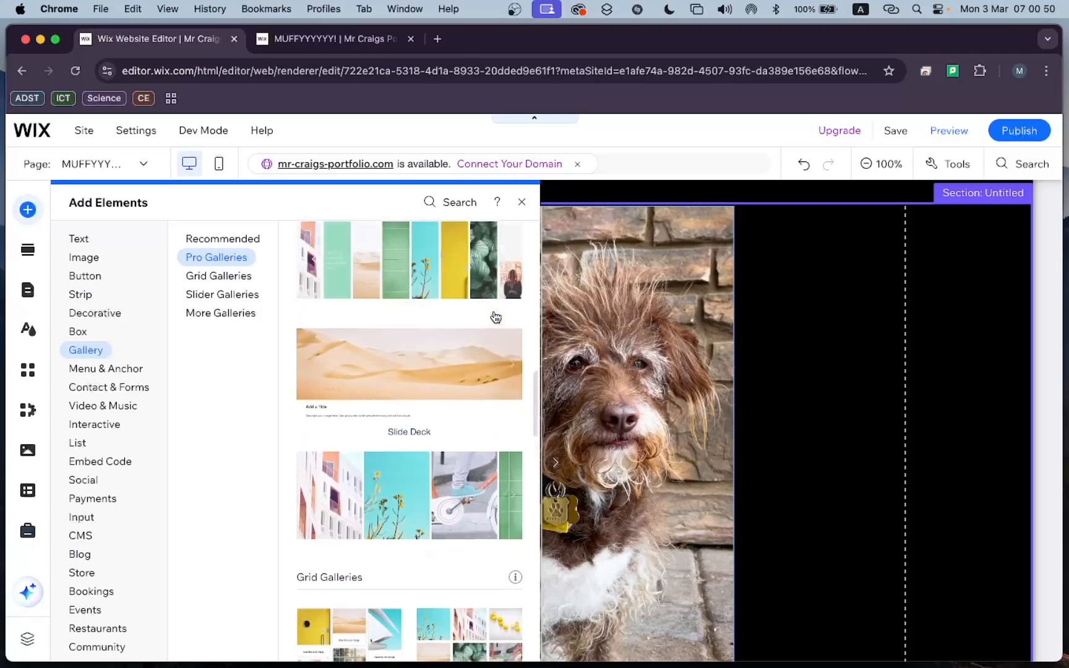
scroll(495, 317, "down", 15)
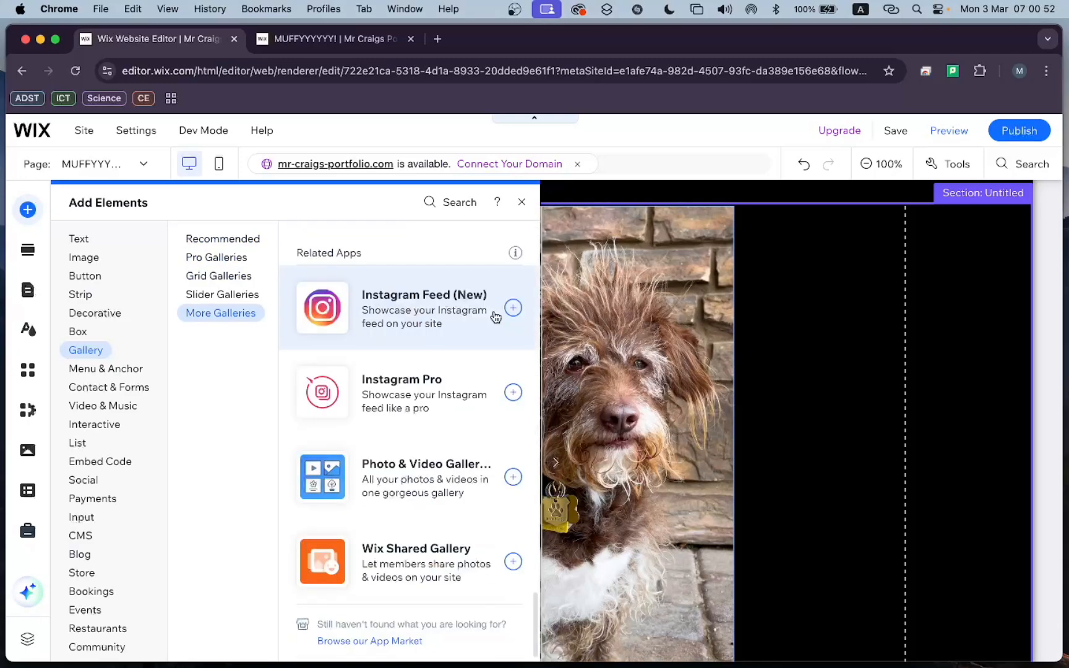
scroll(494, 315, "up", 5)
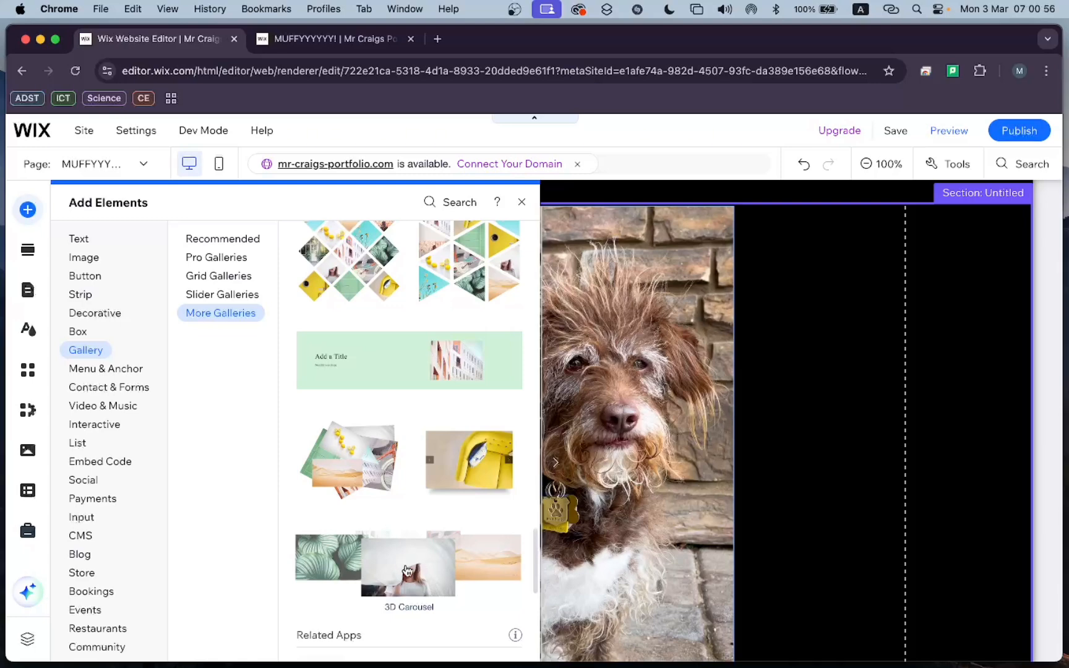
left_click(407, 570)
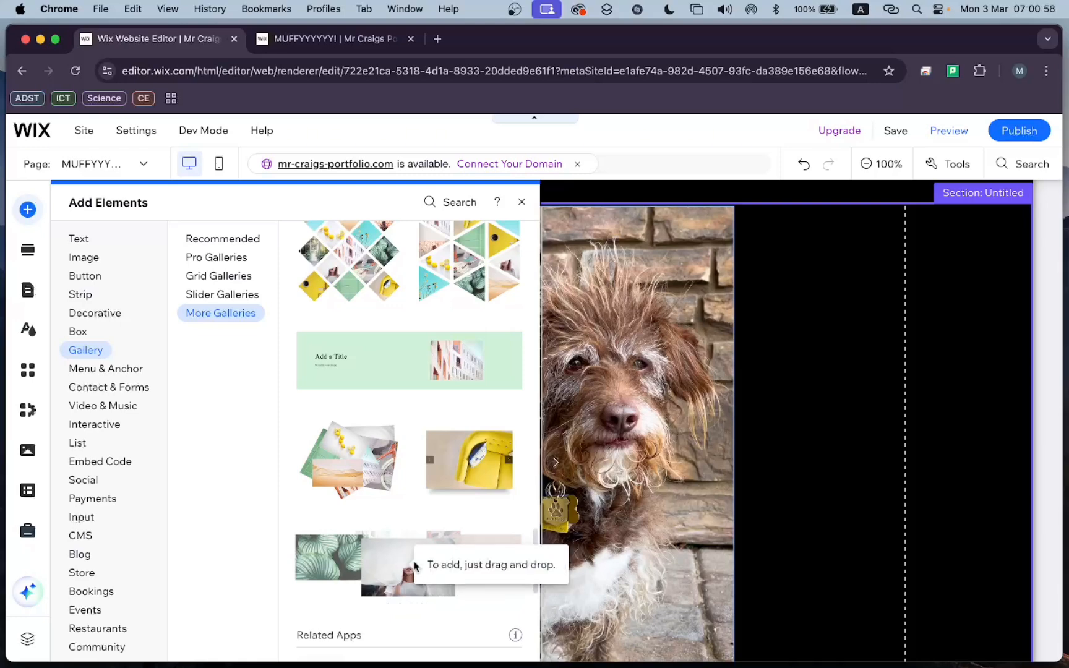
left_click(446, 543)
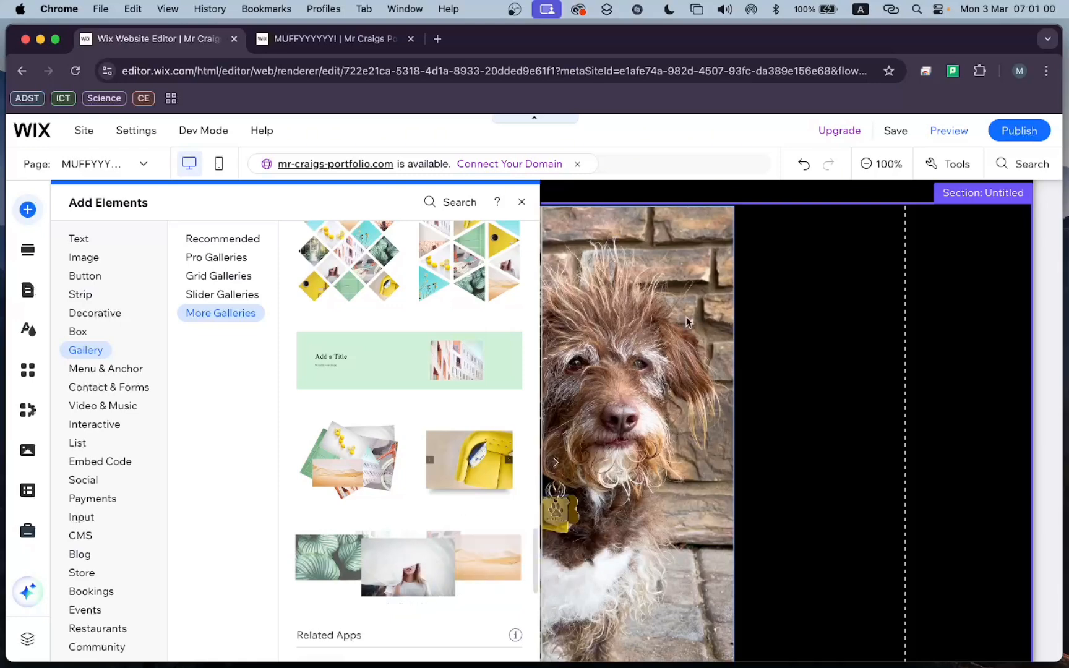
left_click(861, 195)
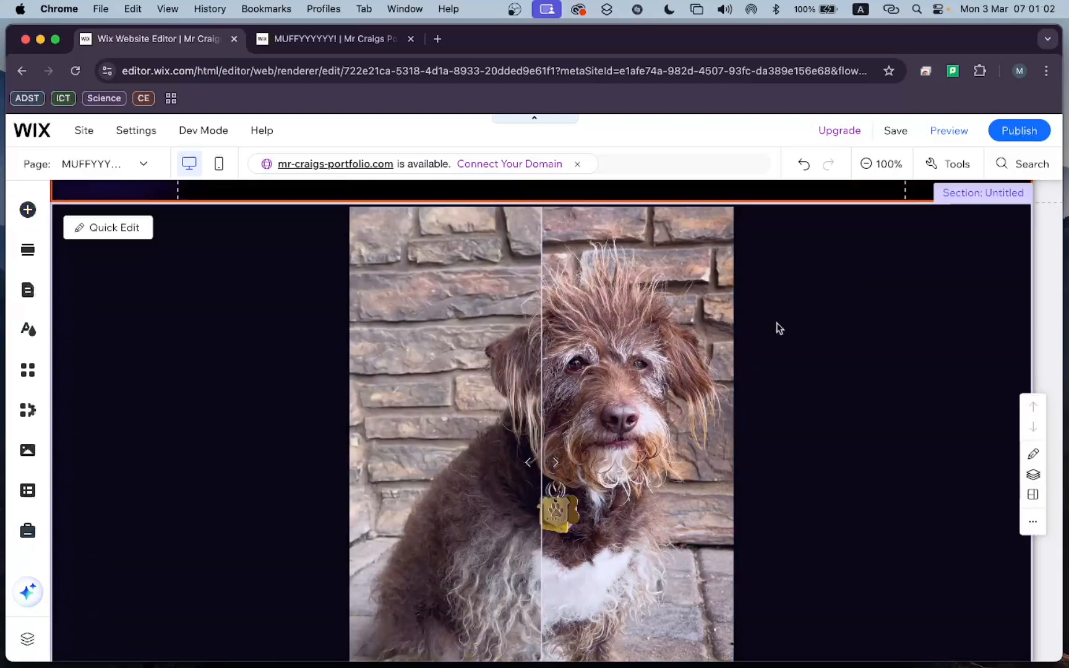
scroll(776, 327, "down", 3)
scroll(778, 327, "up", 4)
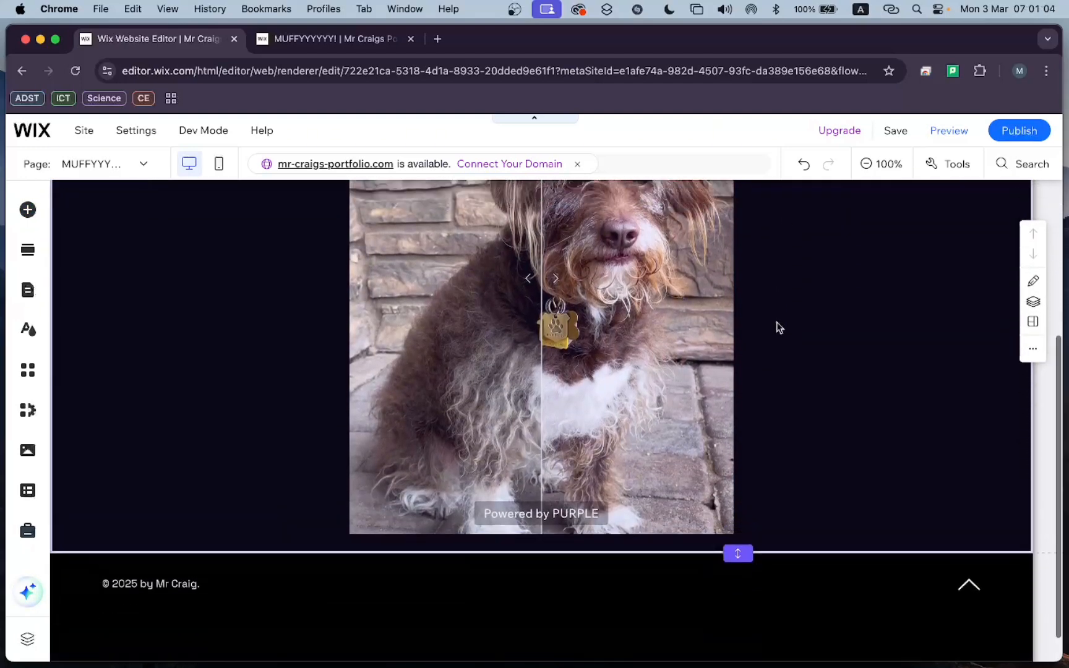